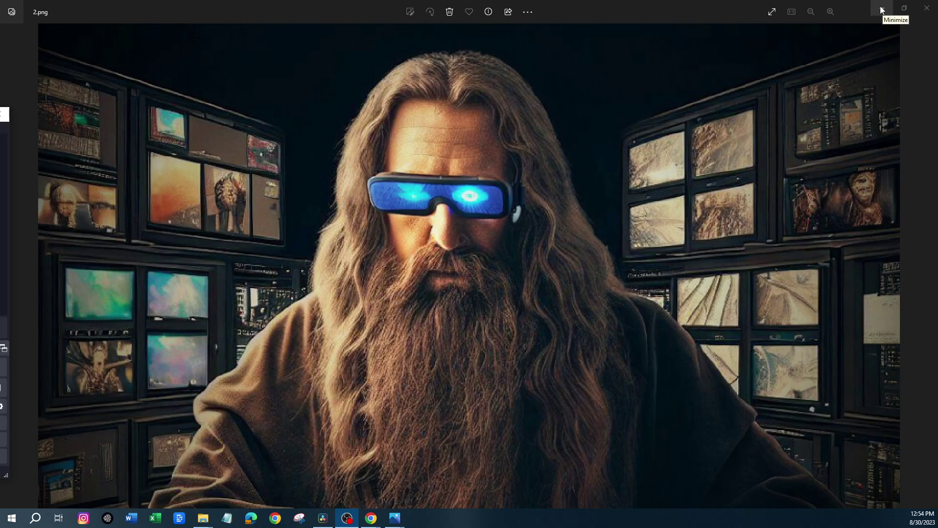
# Step: Switch from the thumbnail image preview to DaVinci Resolve and check the timeline's resolution options
pyautogui.press('Right')
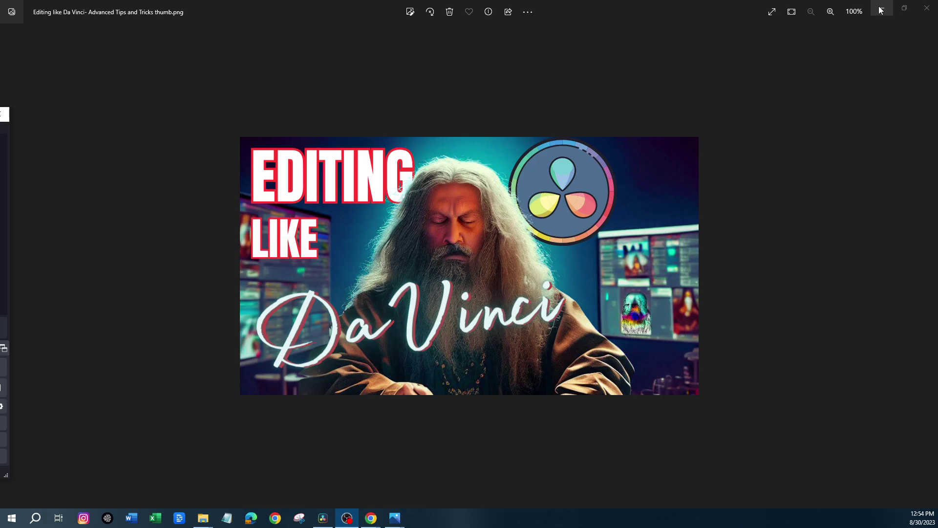
pyautogui.click(880, 10)
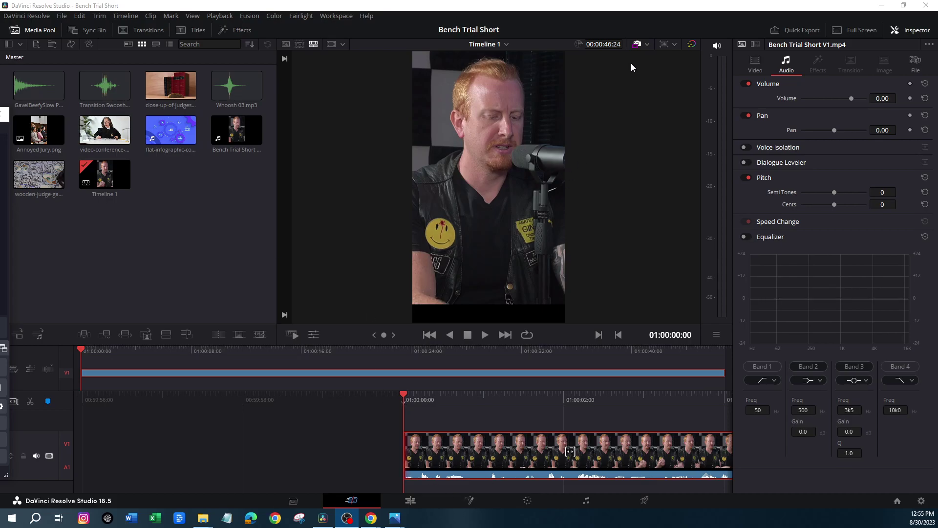
pyautogui.click(675, 45)
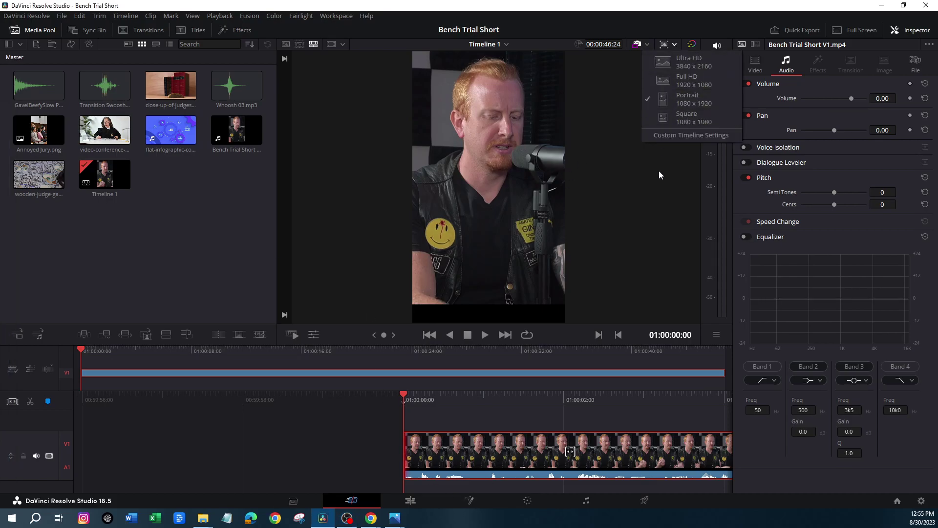
pyautogui.click(655, 245)
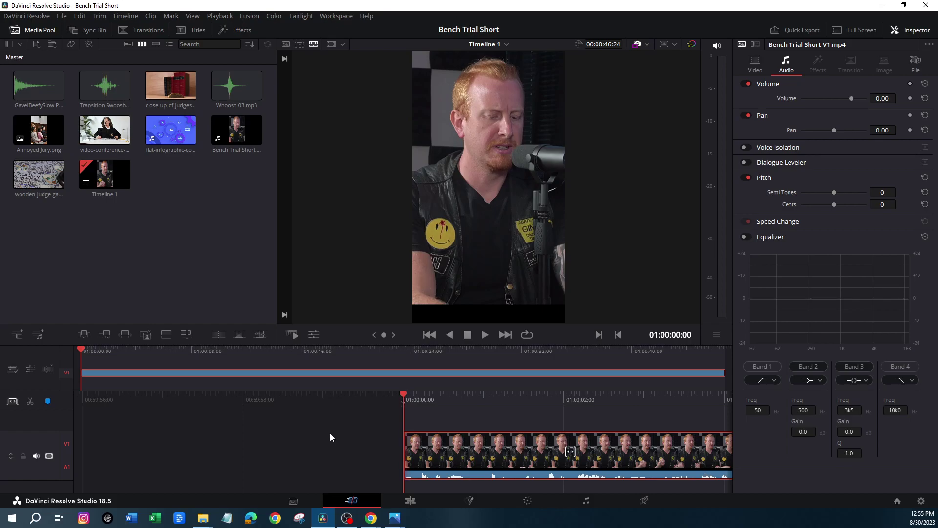
# Step: Play the Bench Trial Short timeline through to its end to review the existing edit
pyautogui.click(484, 335)
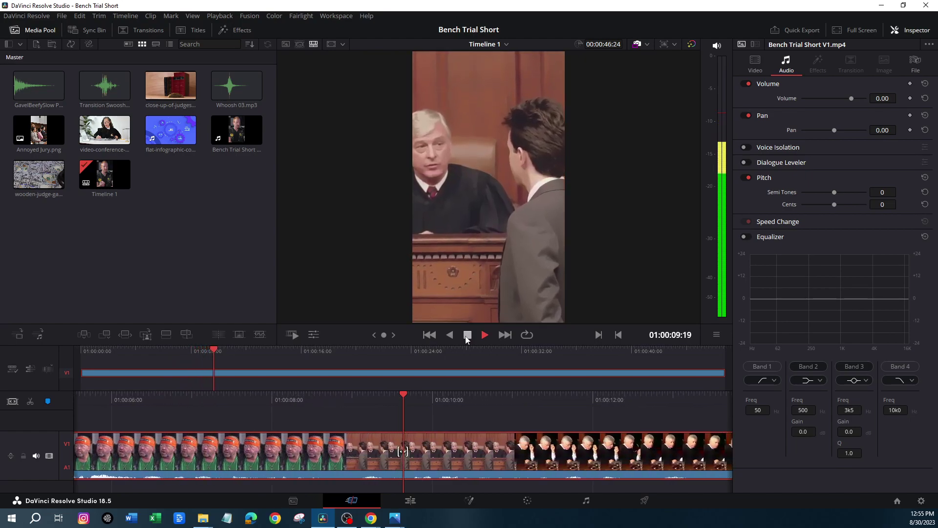
pyautogui.click(467, 337)
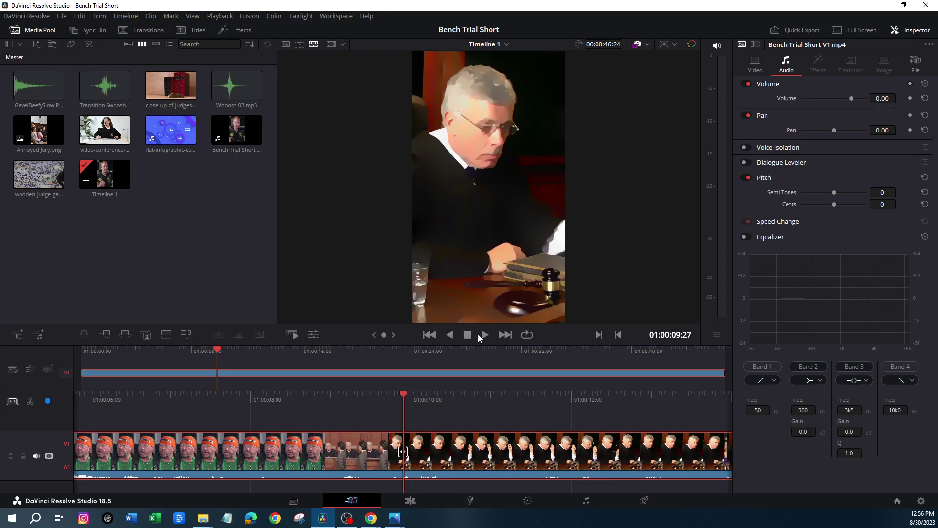
pyautogui.click(485, 335)
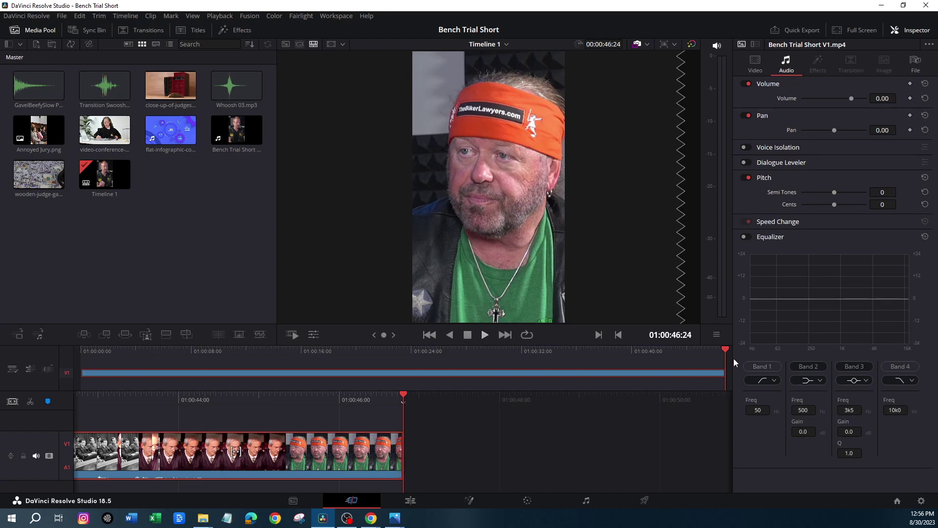
# Step: Return to the timeline's start and replay the opening seconds to find a spot for the first overlay image
pyautogui.moveTo(725, 350); pyautogui.dragTo(73, 349)
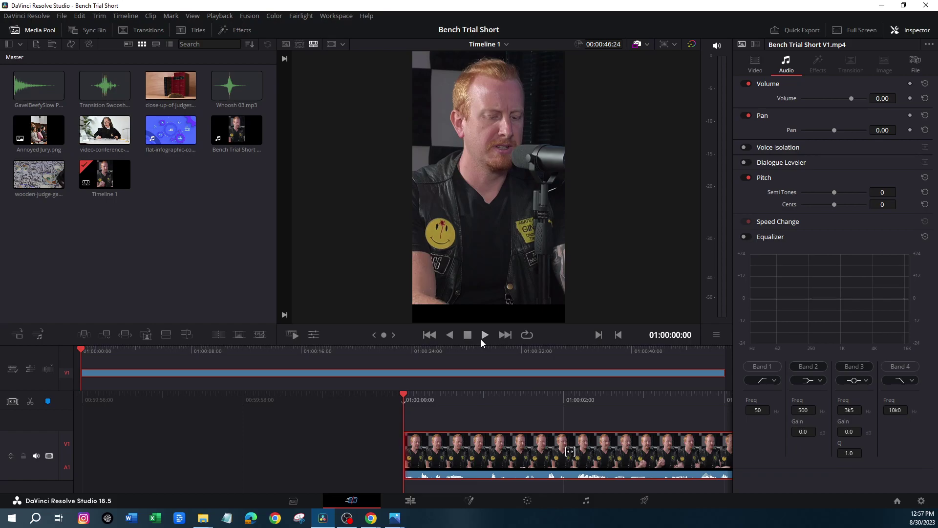
pyautogui.click(484, 337)
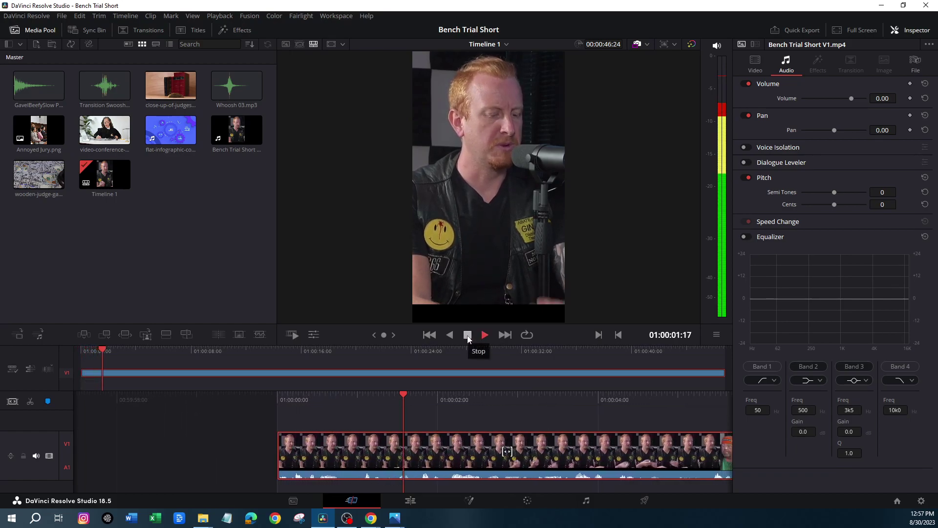
pyautogui.click(468, 335)
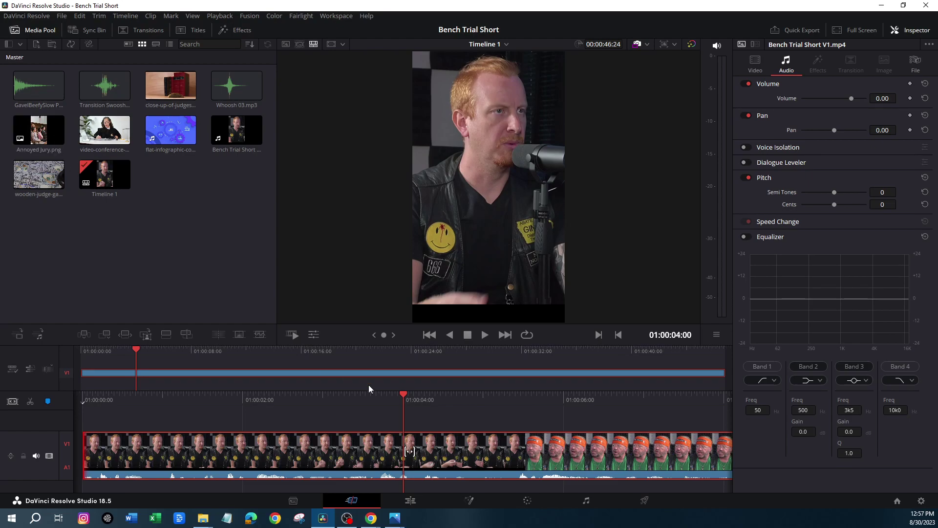
pyautogui.press('Home')
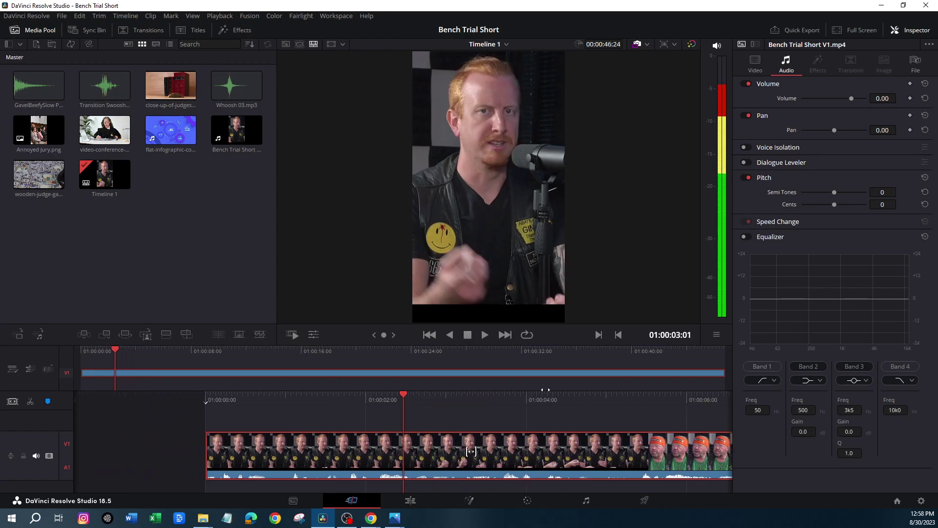
pyautogui.click(484, 335)
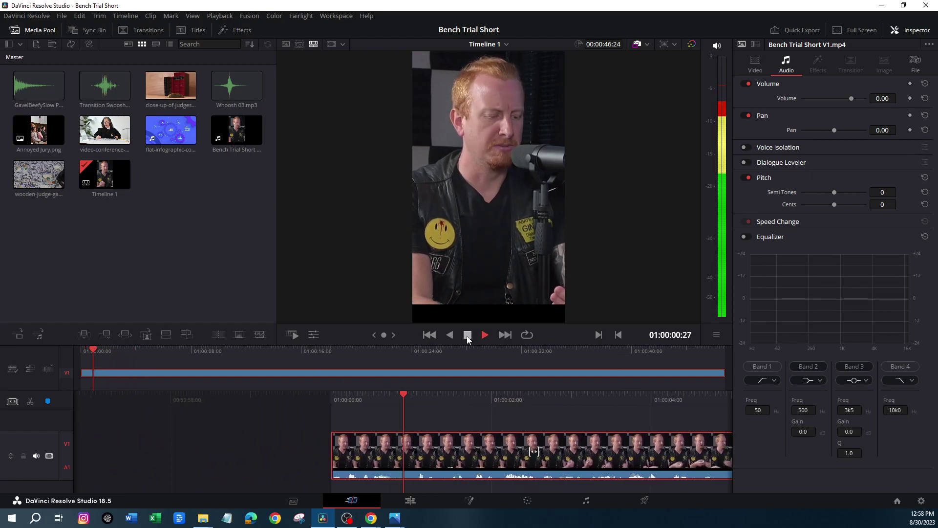
# Step: Overlay the video-conference judge image above the main clip near 01:00:01:16, with zoom 3.150 and X position -161
pyautogui.moveTo(487, 451); pyautogui.dragTo(508, 451)
pyautogui.moveTo(113, 140); pyautogui.dragTo(418, 437)
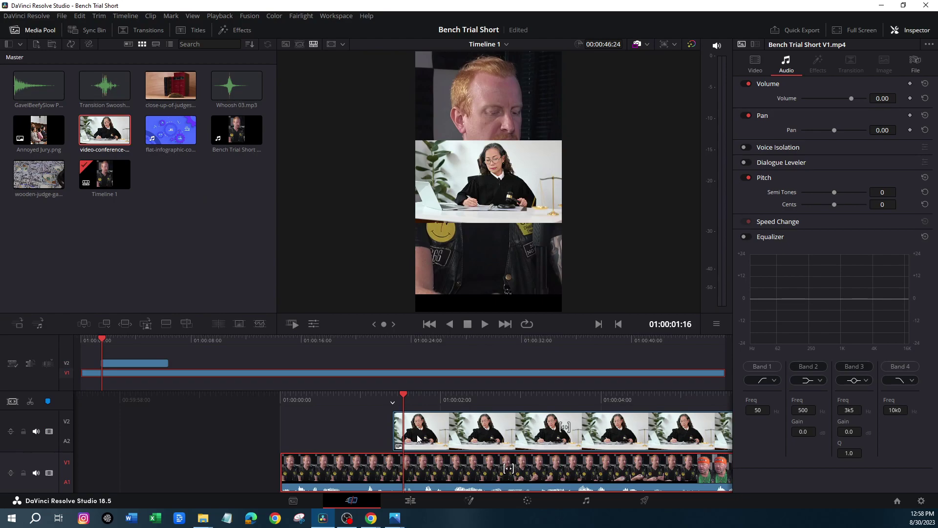
pyautogui.click(419, 438)
pyautogui.moveTo(822, 99); pyautogui.dragTo(839, 98)
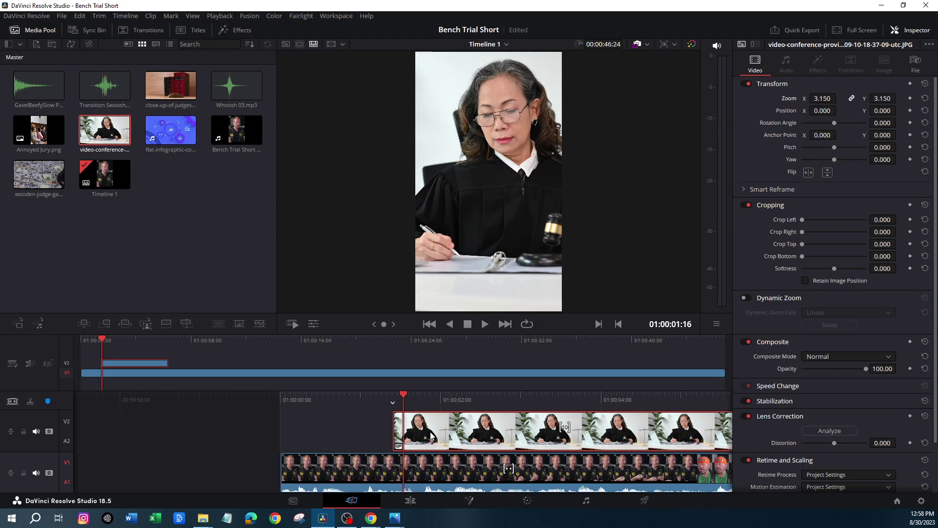
pyautogui.moveTo(823, 112); pyautogui.dragTo(839, 111)
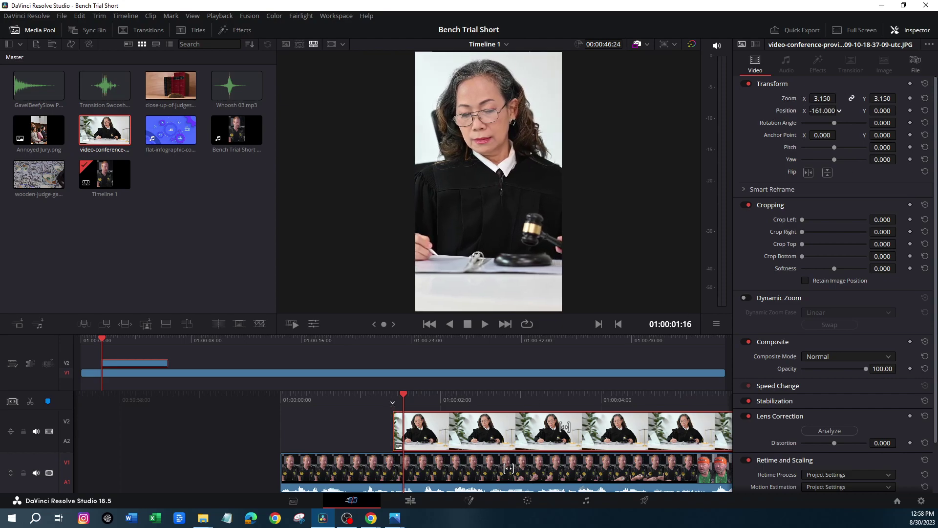
# Step: Enable Dynamic Zoom on the judge image and swap its zoom direction
pyautogui.click(744, 298)
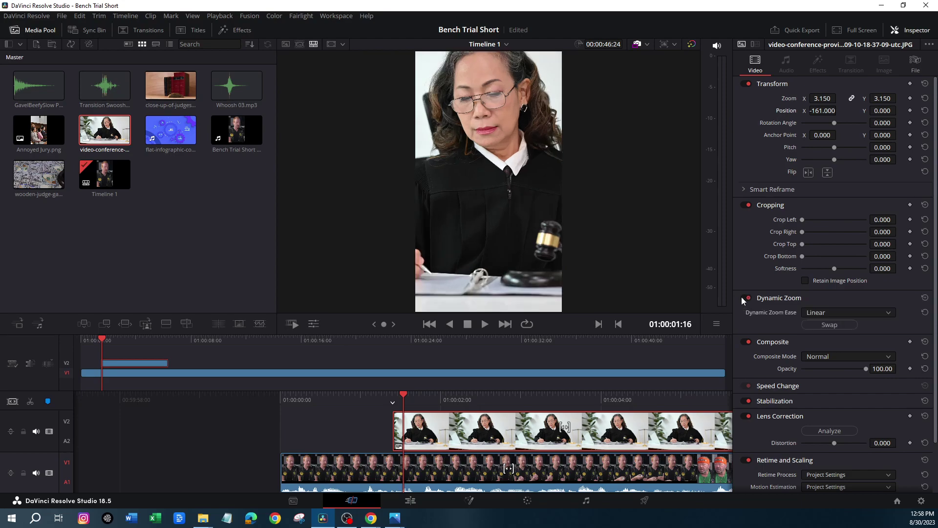
pyautogui.click(814, 323)
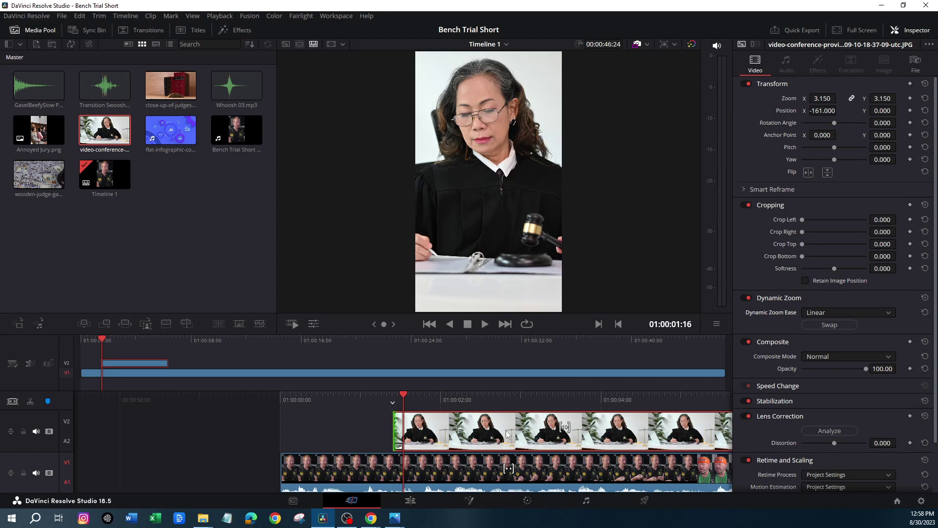
# Step: Apply the favorite Warp transition to the start of the judge image clip
pyautogui.click(154, 30)
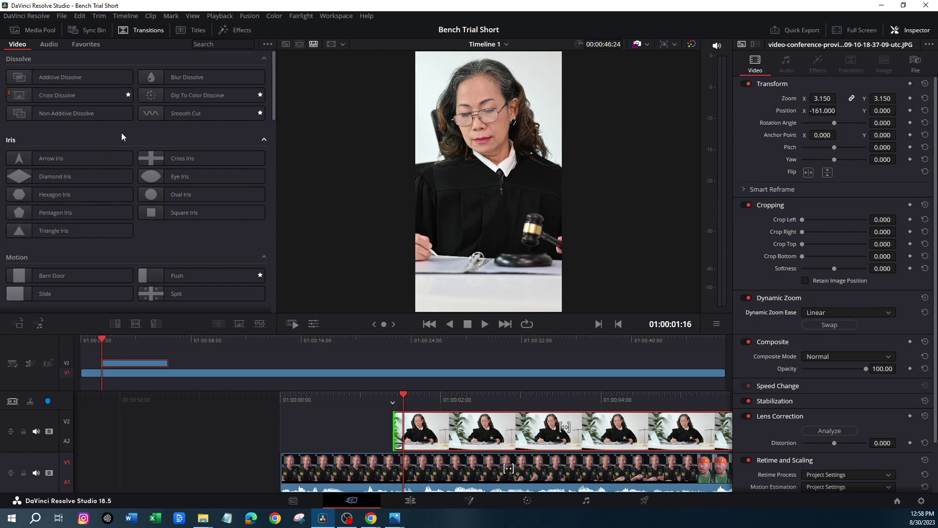
pyautogui.scroll(-1, 134, 137)
pyautogui.scroll(1, 132, 122)
pyautogui.click(84, 46)
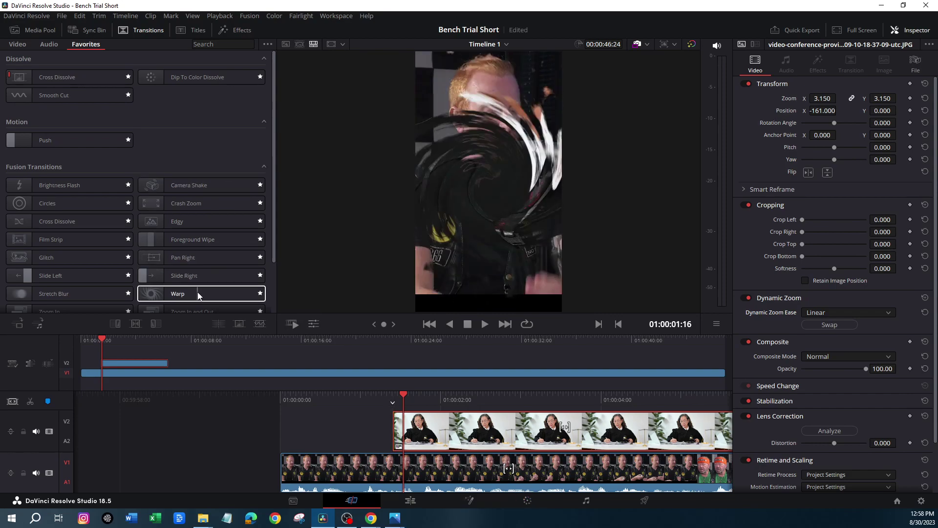
pyautogui.moveTo(198, 294); pyautogui.dragTo(404, 429)
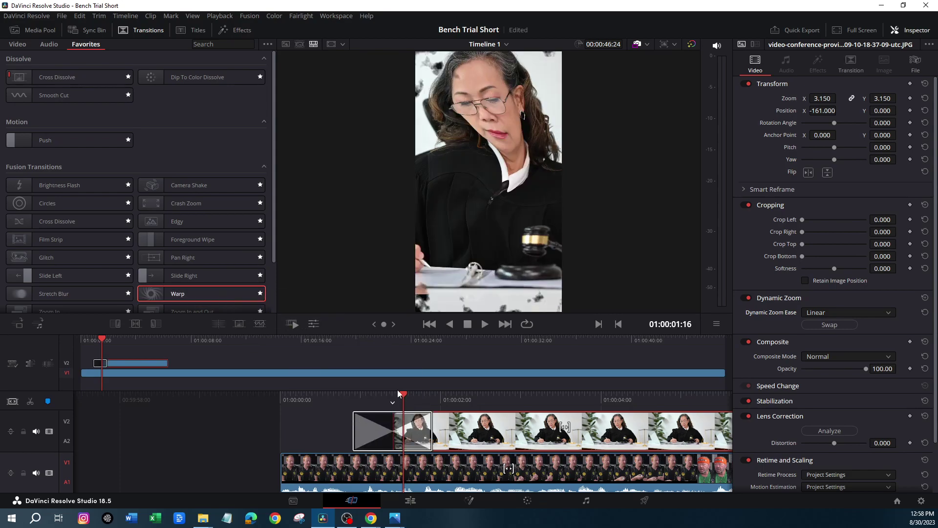
# Step: Play the section around the Warp transition to review the judge image's entrance
pyautogui.moveTo(400, 394); pyautogui.dragTo(454, 394)
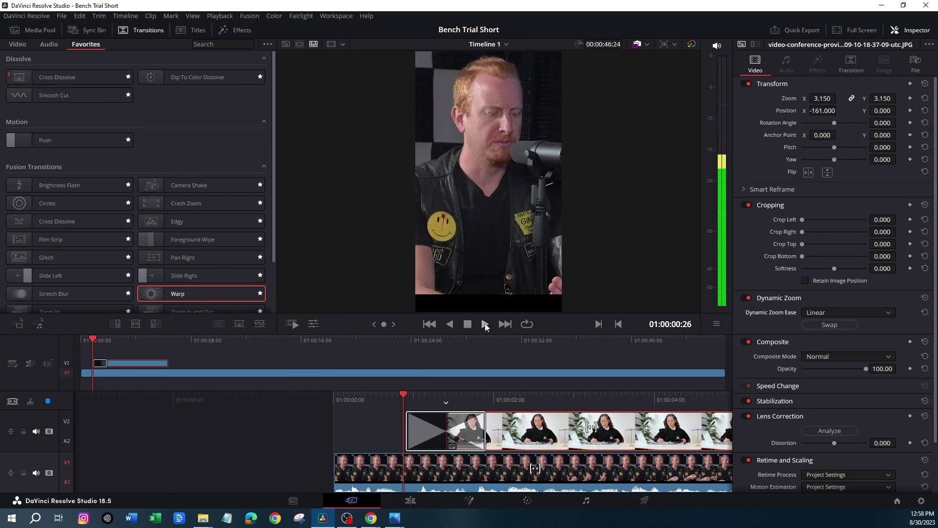
pyautogui.click(484, 325)
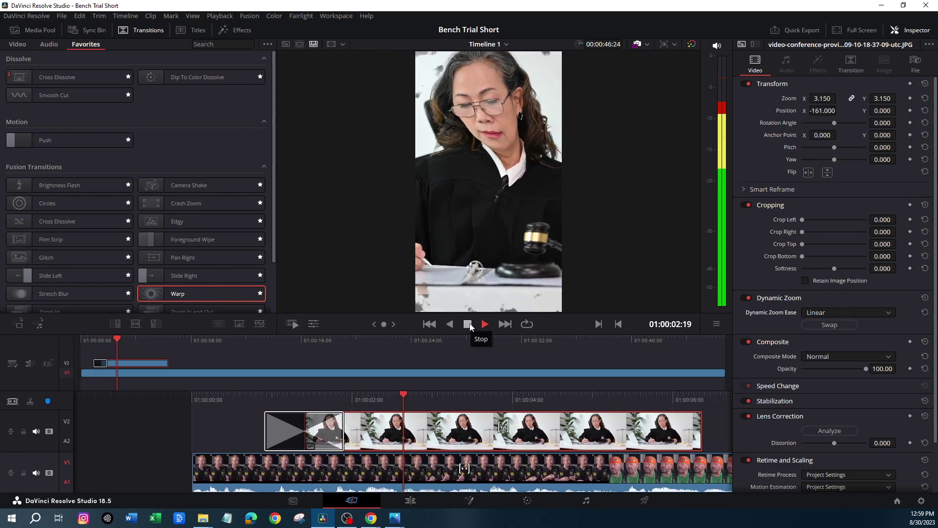
pyautogui.click(470, 327)
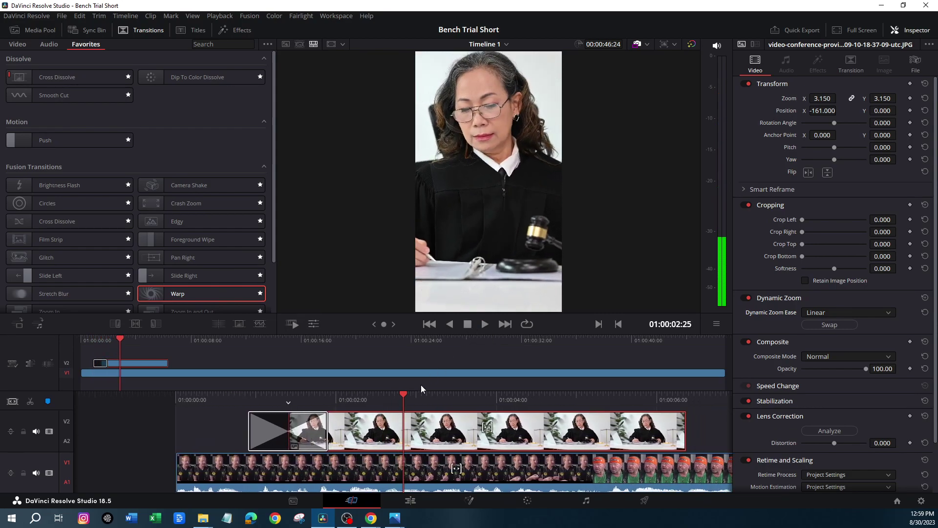
# Step: Split the judge image clip at 01:00:02:27 and delete the remainder after the cut
pyautogui.moveTo(405, 393); pyautogui.dragTo(400, 393)
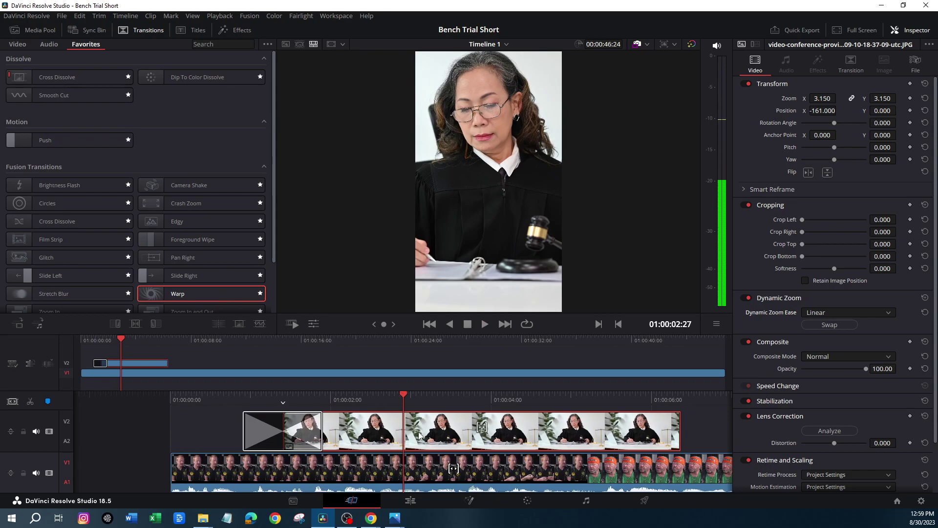
pyautogui.hotkey('ctrl', 'b')
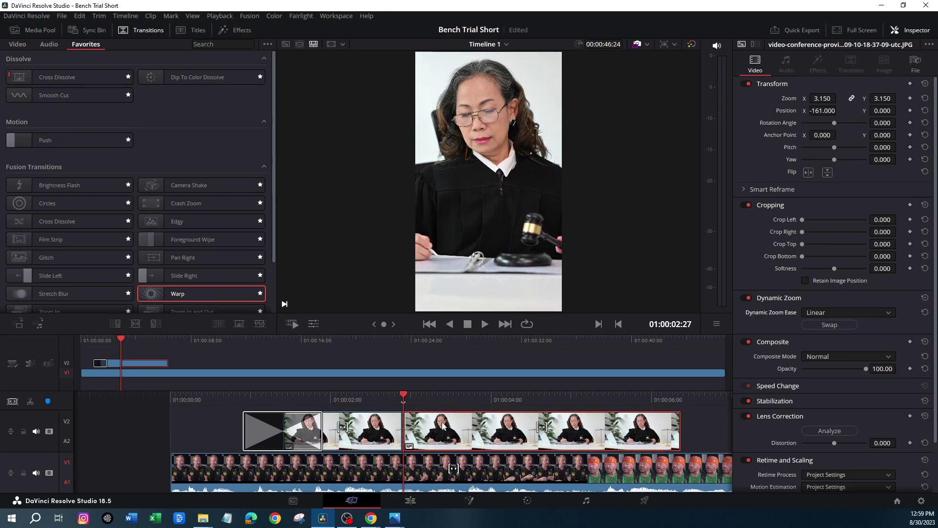
pyautogui.press('Delete')
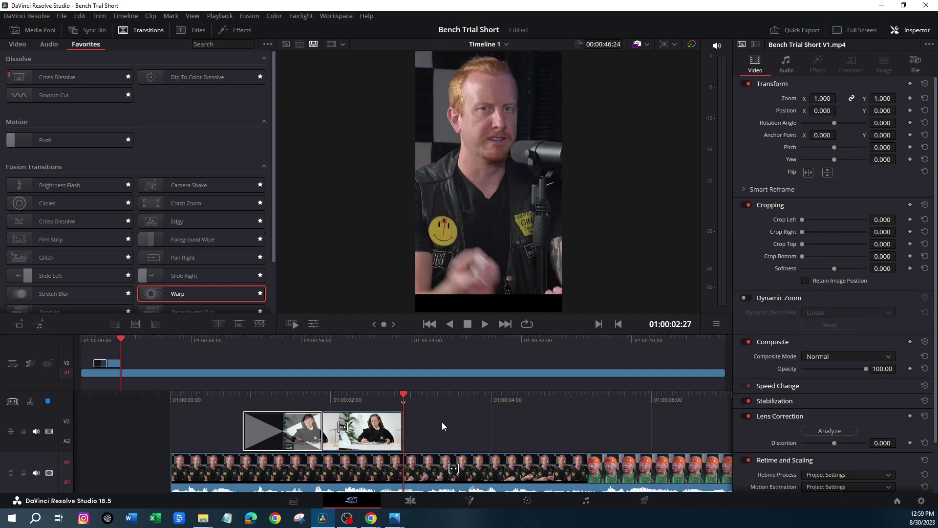
# Step: Place Annoyed Jury.png directly after the judge image at 01:00:02:27 and enable Dynamic Zoom on it
pyautogui.click(43, 31)
pyautogui.moveTo(39, 130); pyautogui.dragTo(404, 429)
pyautogui.click(478, 425)
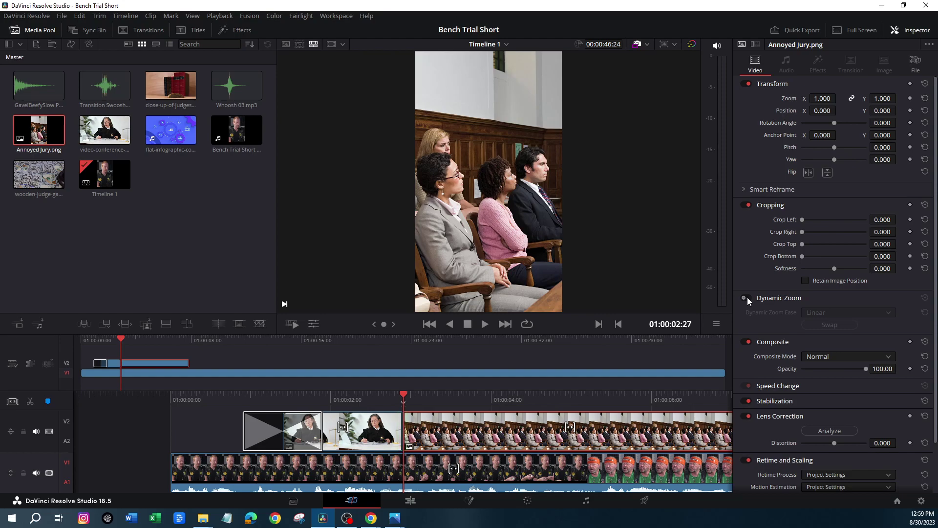
pyautogui.click(746, 297)
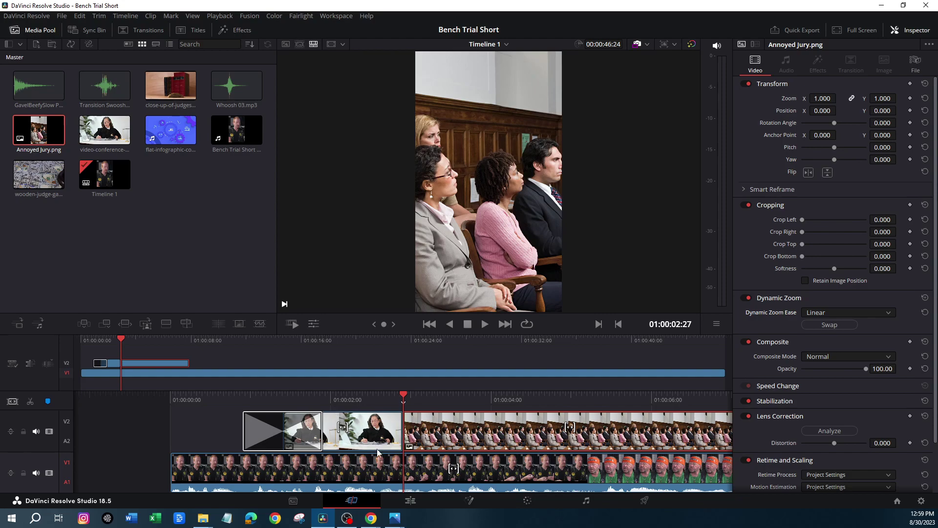
# Step: Apply the Push transition to the cut between the judge and jury images
pyautogui.click(147, 33)
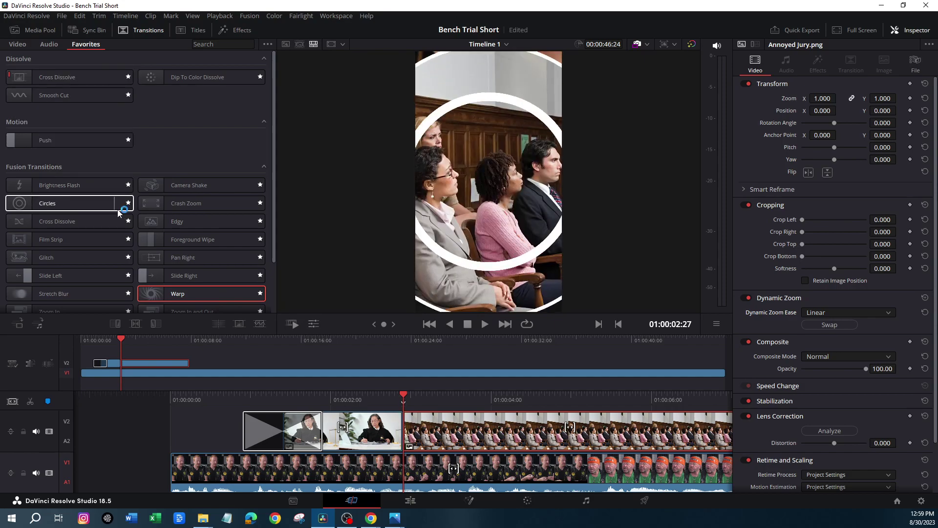
pyautogui.click(22, 142)
pyautogui.moveTo(22, 142); pyautogui.dragTo(404, 428)
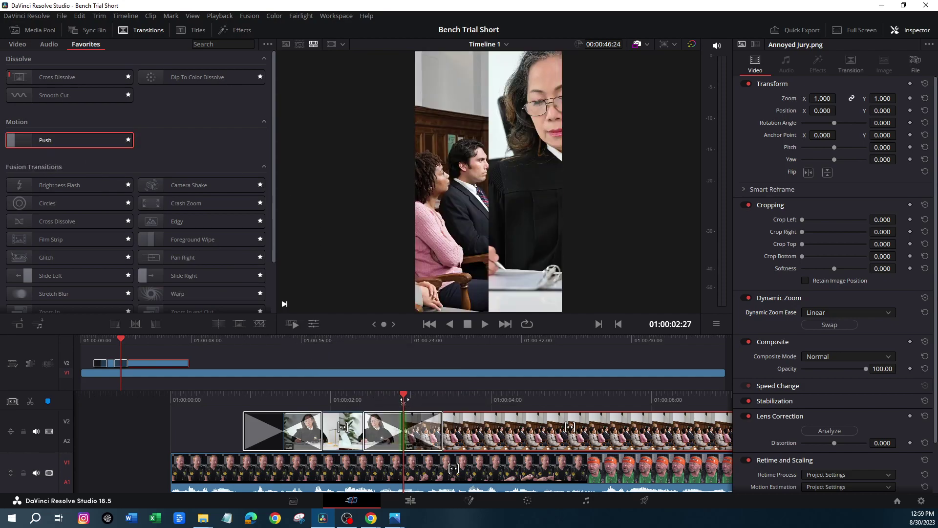
# Step: Play both overlay images from before the Warp transition and stop at 01:00:04:00
pyautogui.moveTo(406, 399); pyautogui.dragTo(582, 393)
pyautogui.press('space')
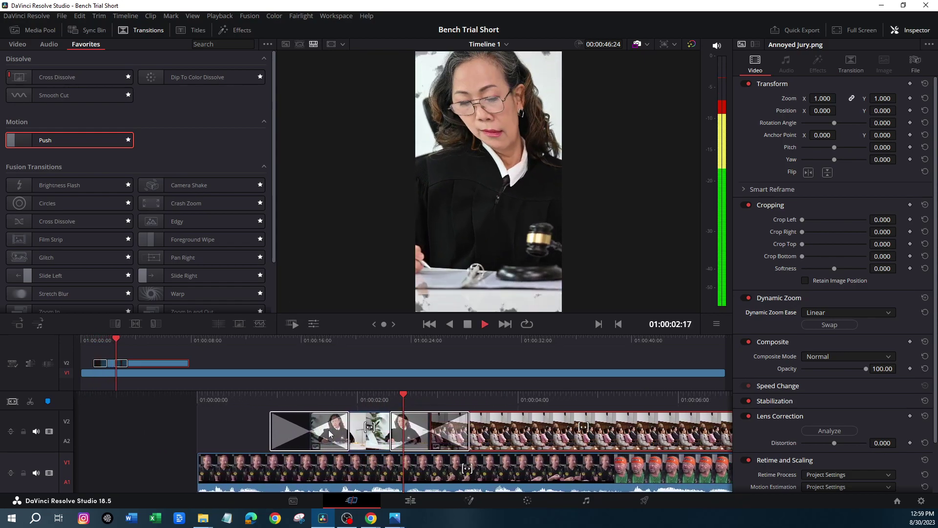
pyautogui.press('space')
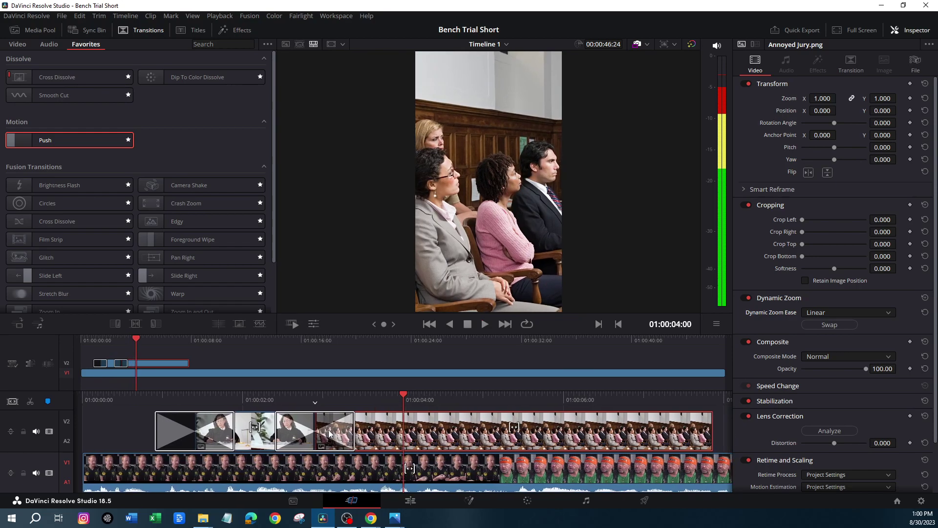
# Step: Remove the part of the jury image after 01:00:04:00 and extend its end by about four frames
pyautogui.click(436, 435)
pyautogui.press('Delete')
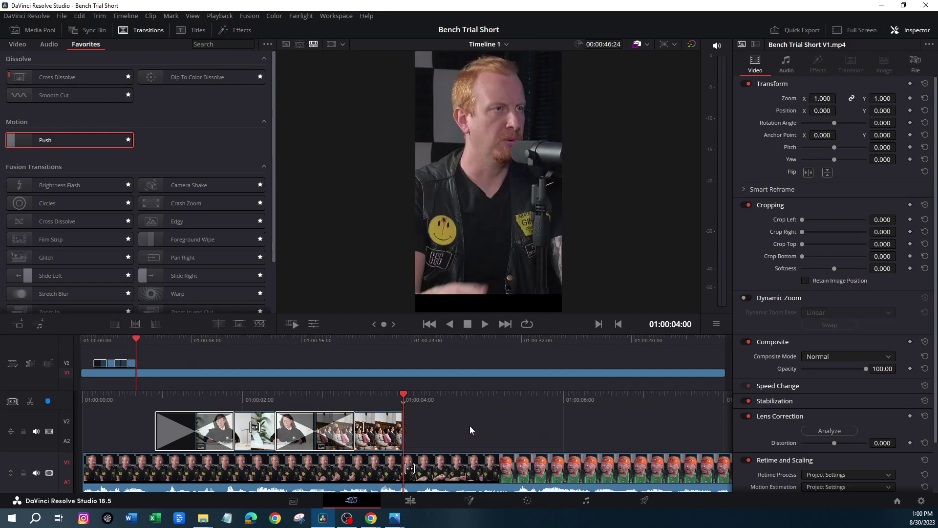
pyautogui.press('v')
pyautogui.press('v')
pyautogui.press('v')
pyautogui.moveTo(397, 433); pyautogui.dragTo(412, 435)
pyautogui.press('v')
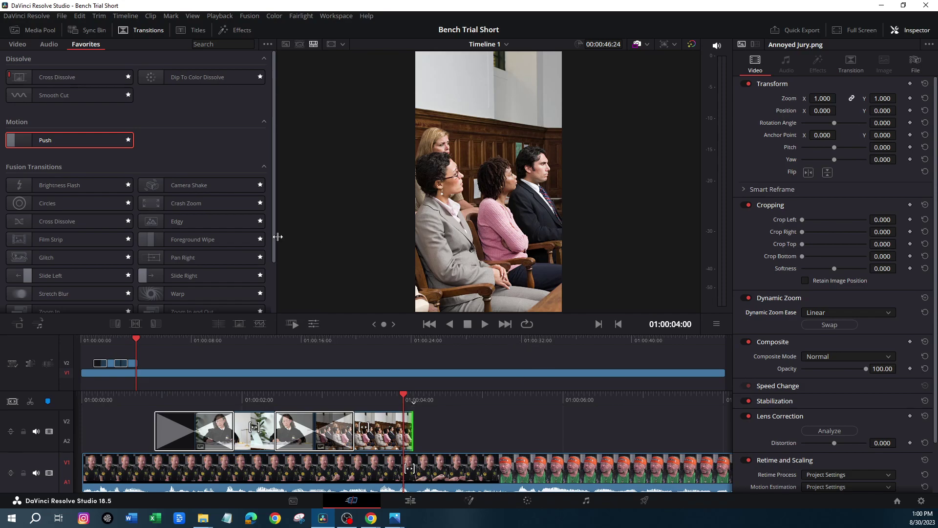
# Step: Add the Warp transition to the end of the jury image and shorten the opening Warp transition before the judge image to 16 frames
pyautogui.click(163, 434)
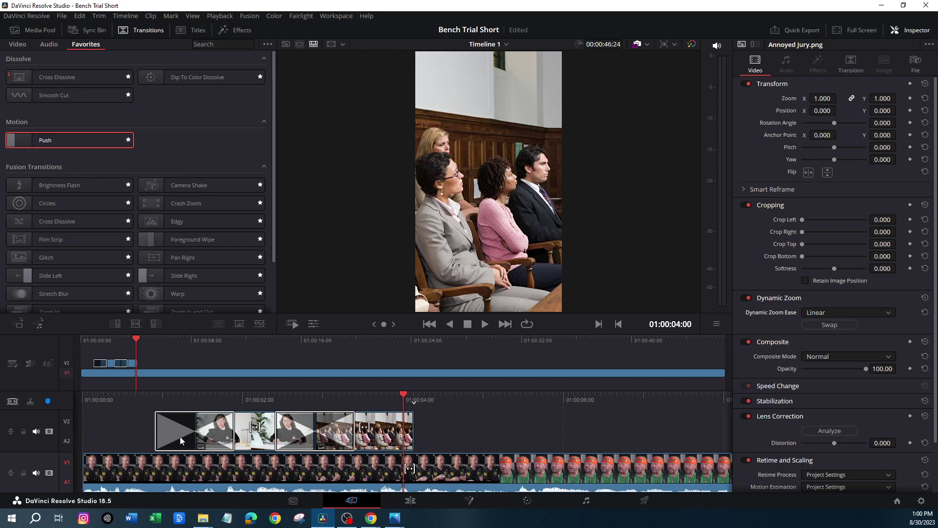
pyautogui.moveTo(168, 298); pyautogui.dragTo(393, 435)
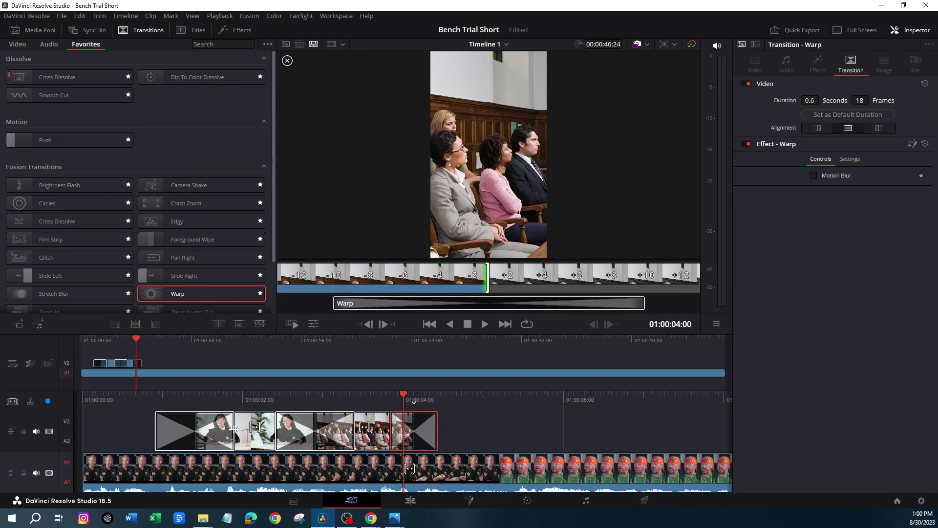
pyautogui.click(236, 432)
pyautogui.moveTo(233, 430); pyautogui.dragTo(212, 430)
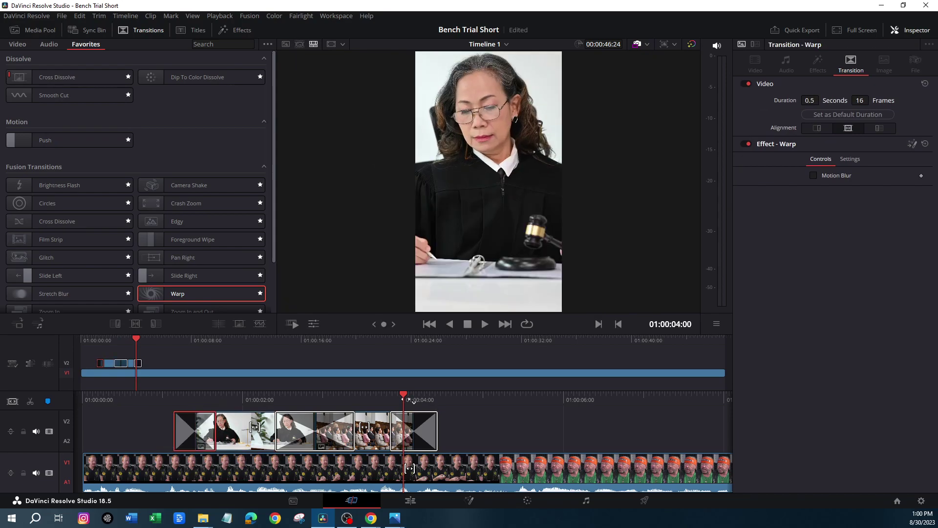
# Step: Play the overlay sequence from the start, then extend the end of the jury image by about eight frames
pyautogui.press('Home')
pyautogui.press('space')
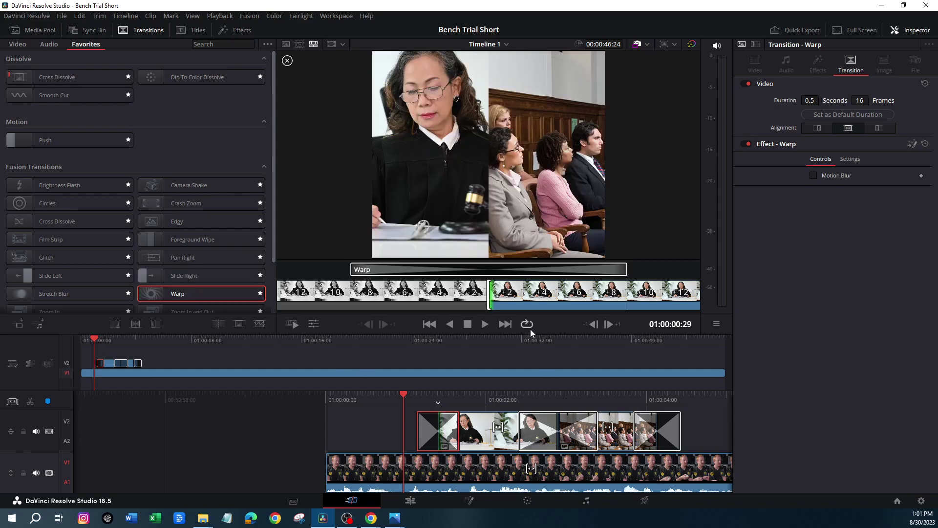
pyautogui.click(484, 324)
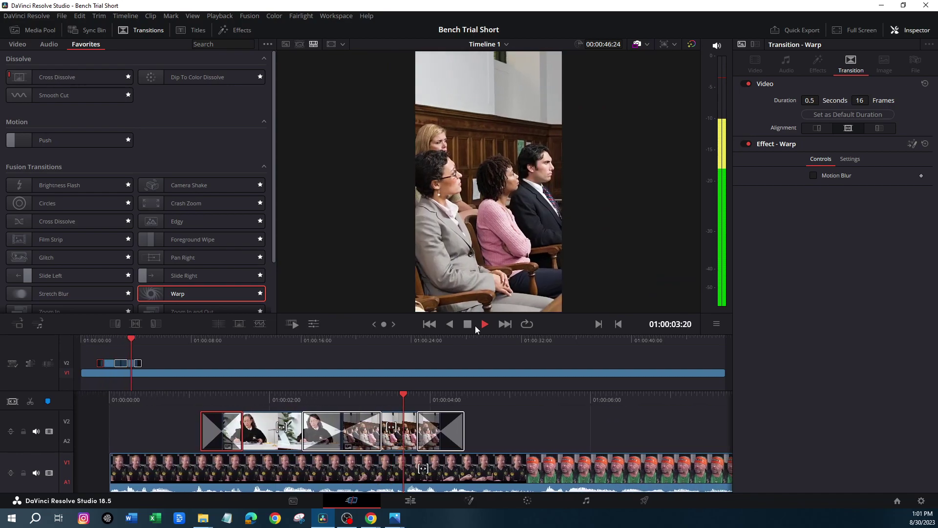
pyautogui.click(470, 326)
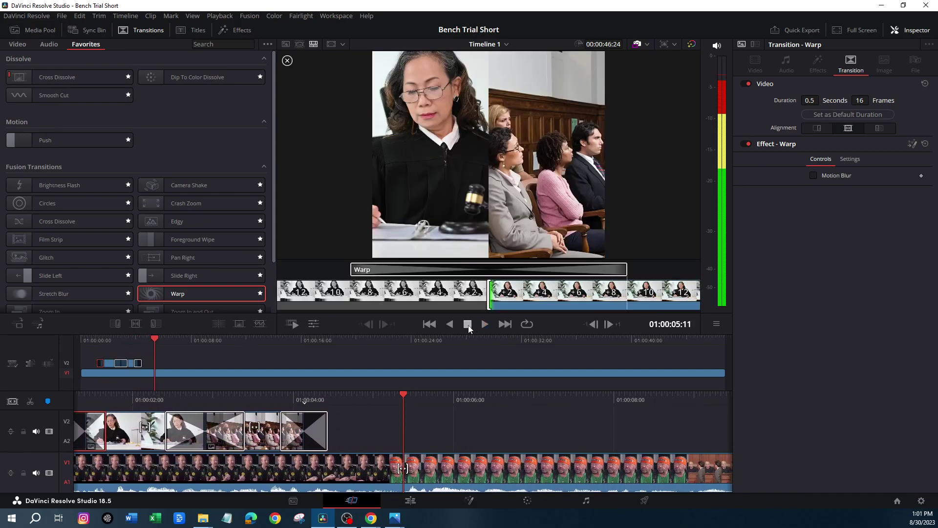
pyautogui.moveTo(302, 433); pyautogui.dragTo(324, 434)
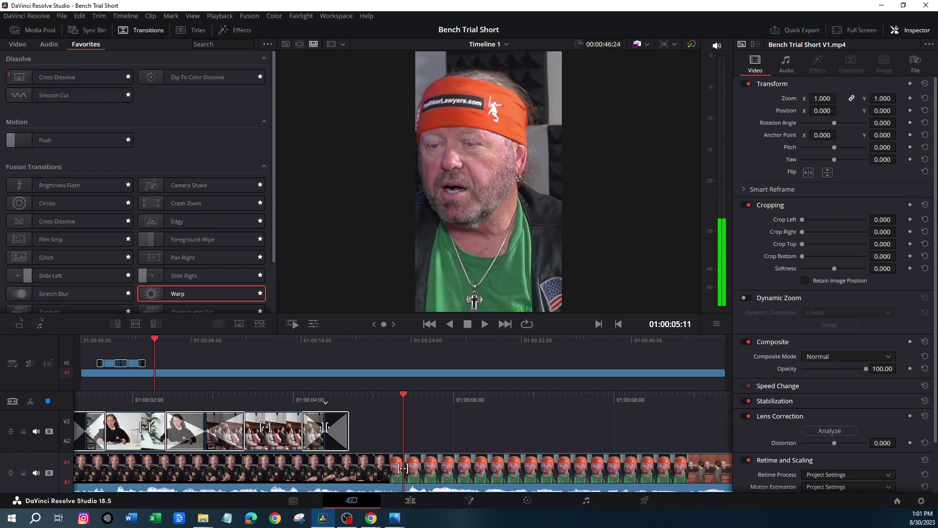
# Step: Split the talking-head clip on the main video track at 01:00:05:10, near the change to the man in the orange headband
pyautogui.moveTo(404, 399)
pyautogui.mouseDown()
pyautogui.moveTo(434, 390)
pyautogui.moveTo(410, 392)
pyautogui.mouseUp()
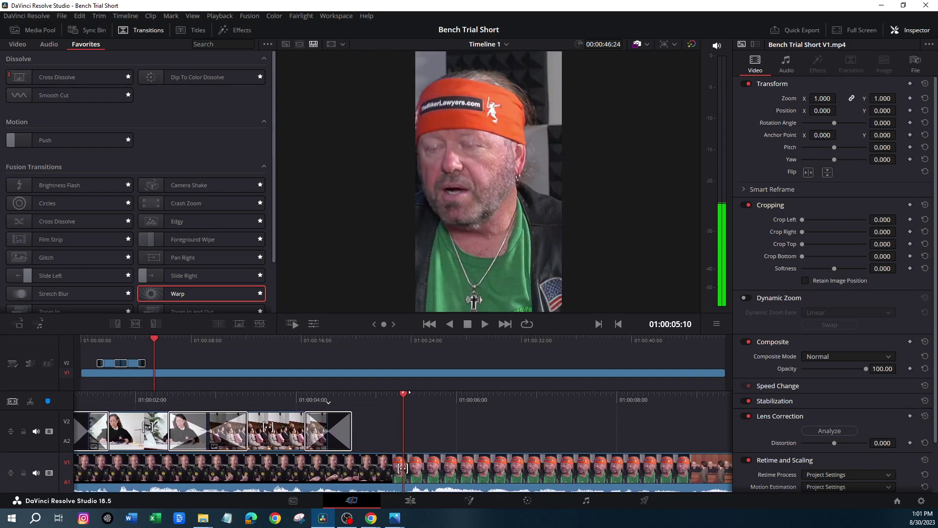
pyautogui.click(431, 476)
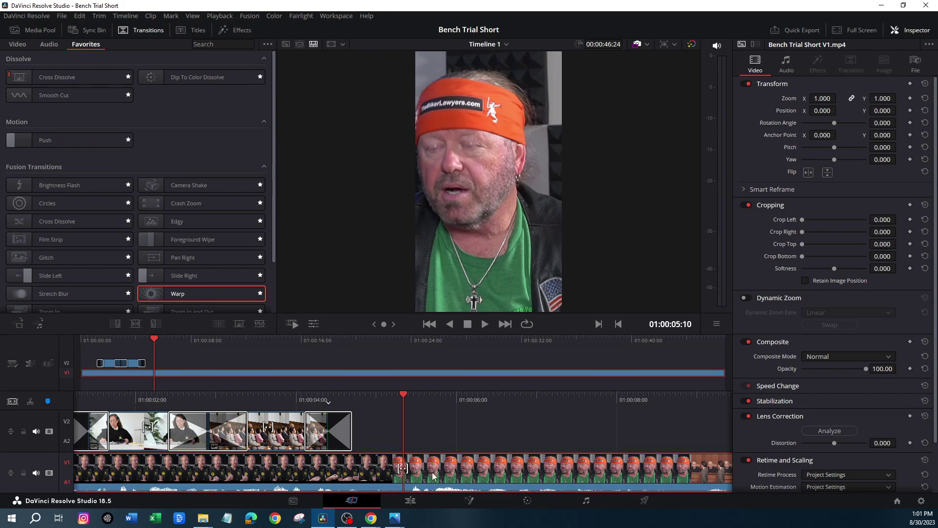
pyautogui.doubleClick(403, 469)
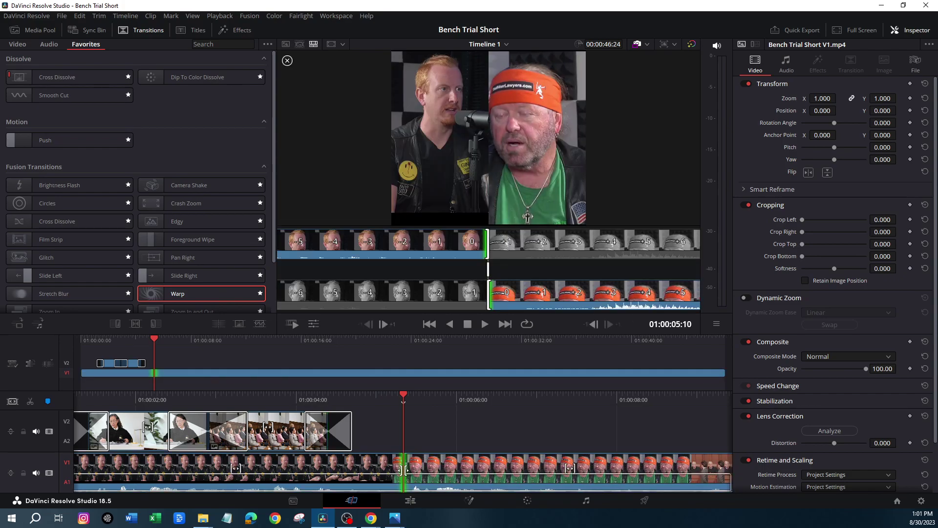
pyautogui.moveTo(401, 470); pyautogui.dragTo(396, 473)
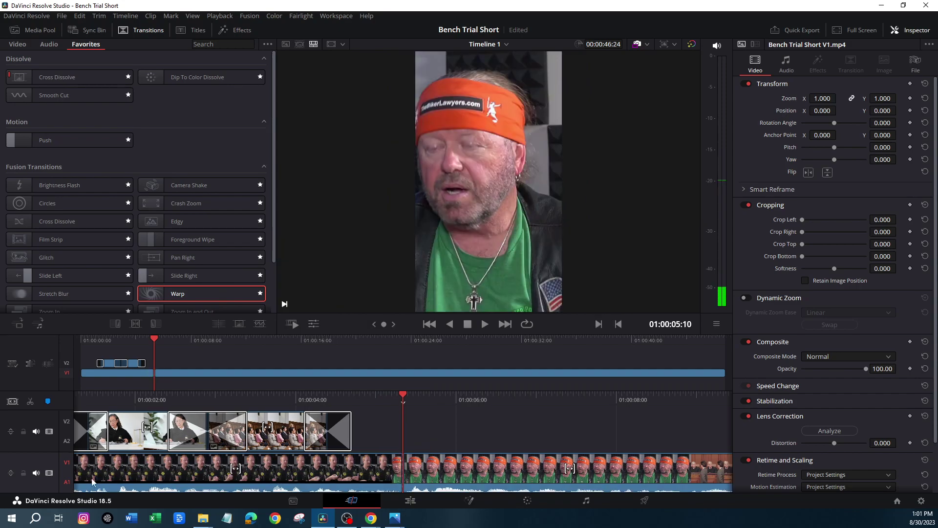
# Step: Look through the favourite transitions, then play the main video on towards the courtroom scene
pyautogui.click(45, 140)
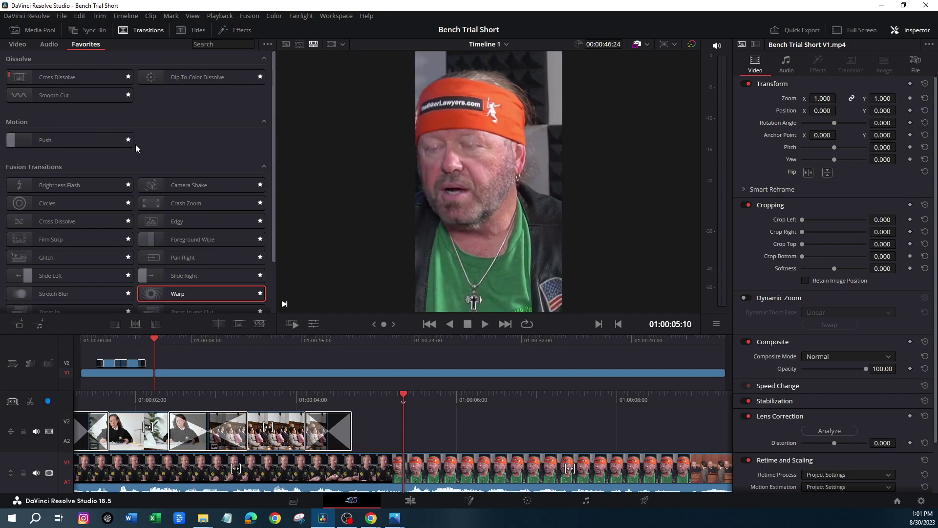
pyautogui.click(58, 280)
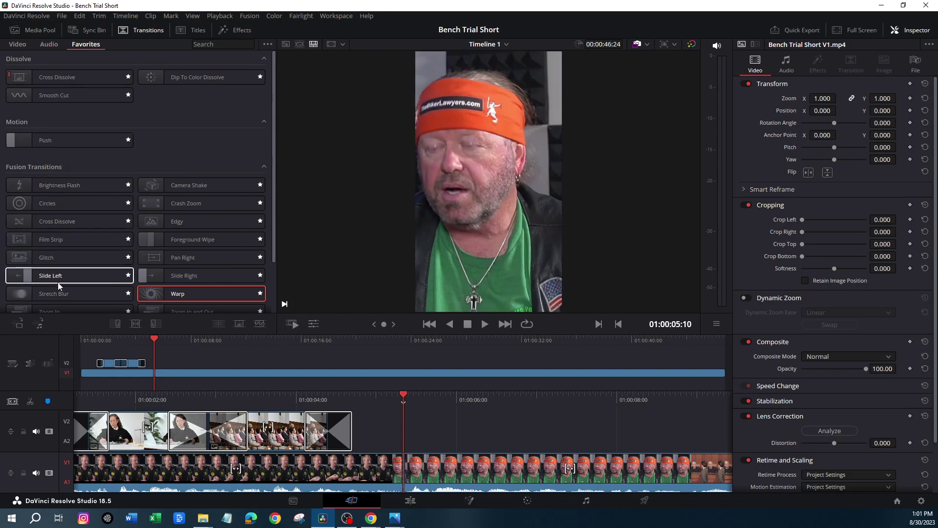
pyautogui.scroll(-2, 59, 286)
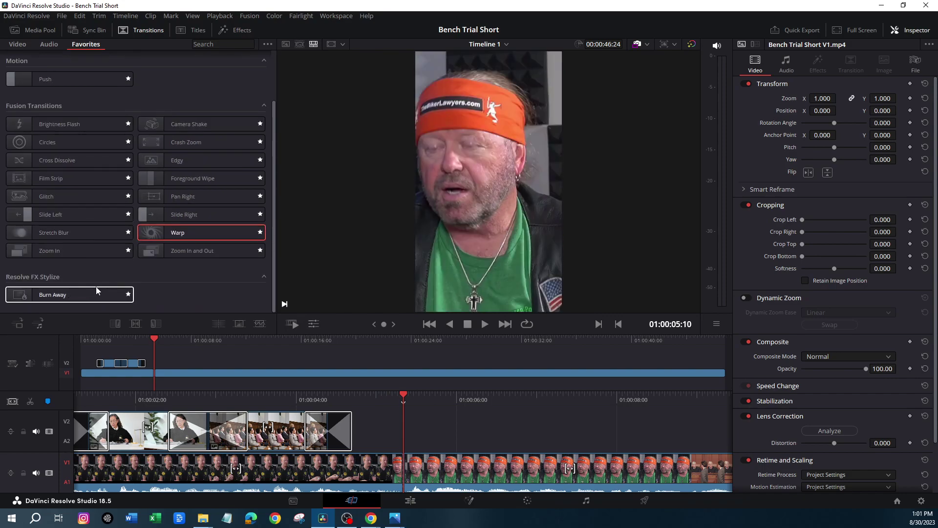
pyautogui.moveTo(412, 394); pyautogui.dragTo(496, 394)
pyautogui.click(485, 324)
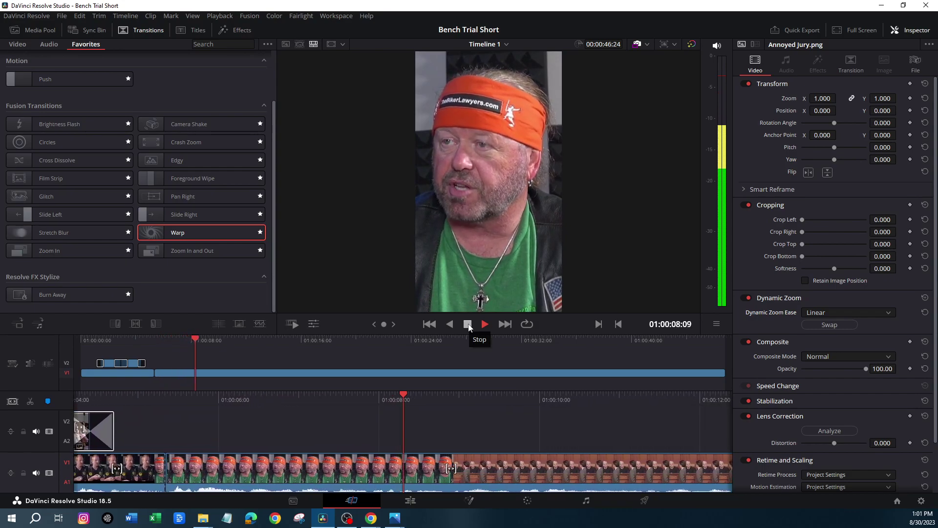
pyautogui.click(467, 325)
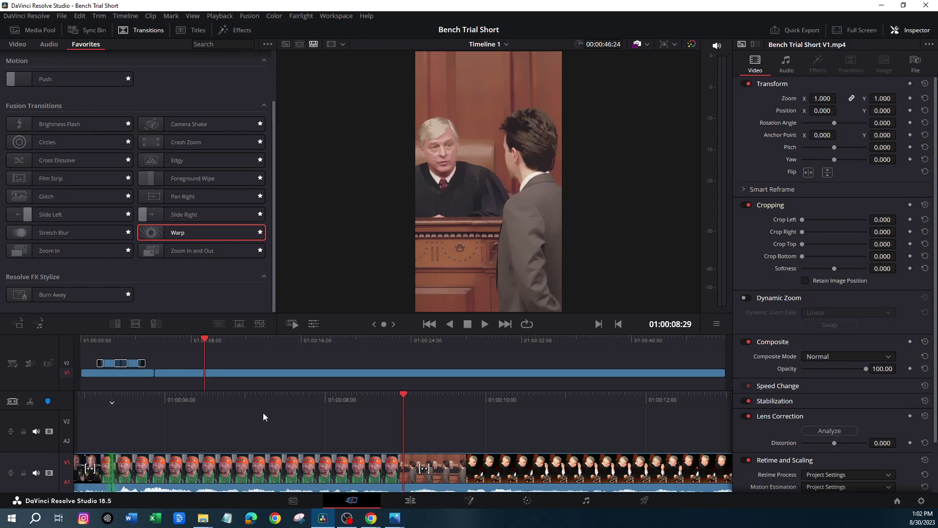
# Step: Return to the judge image at 01:00:01:20 and apply the Flicker Addition effect to it
pyautogui.moveTo(205, 339); pyautogui.dragTo(108, 341)
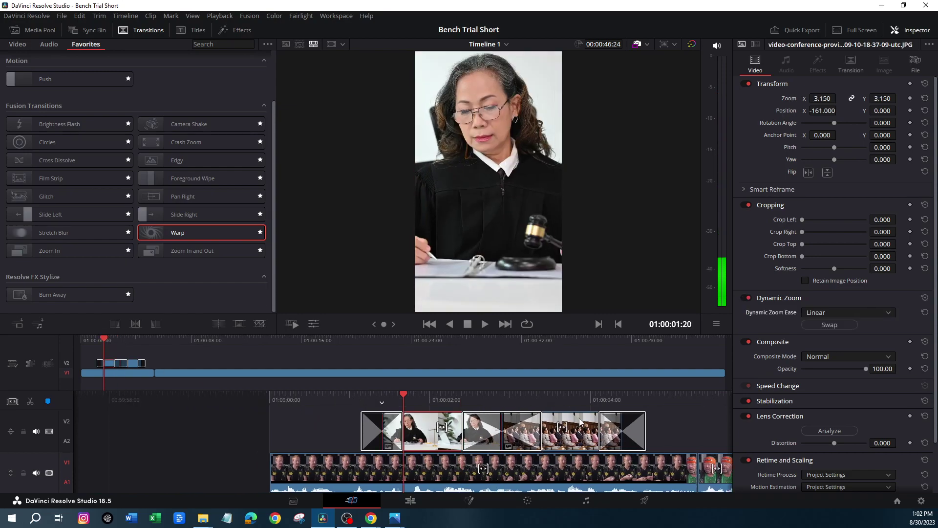
pyautogui.click(580, 438)
pyautogui.click(421, 440)
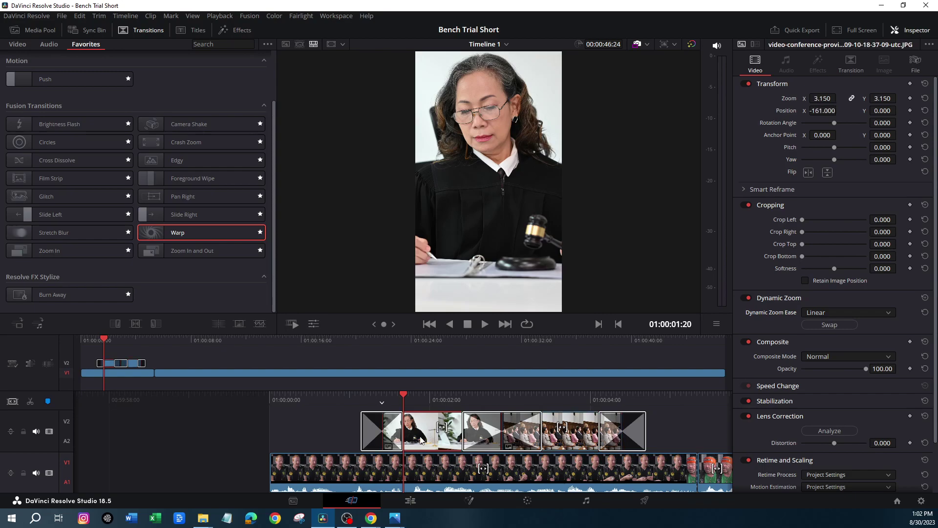
pyautogui.click(237, 30)
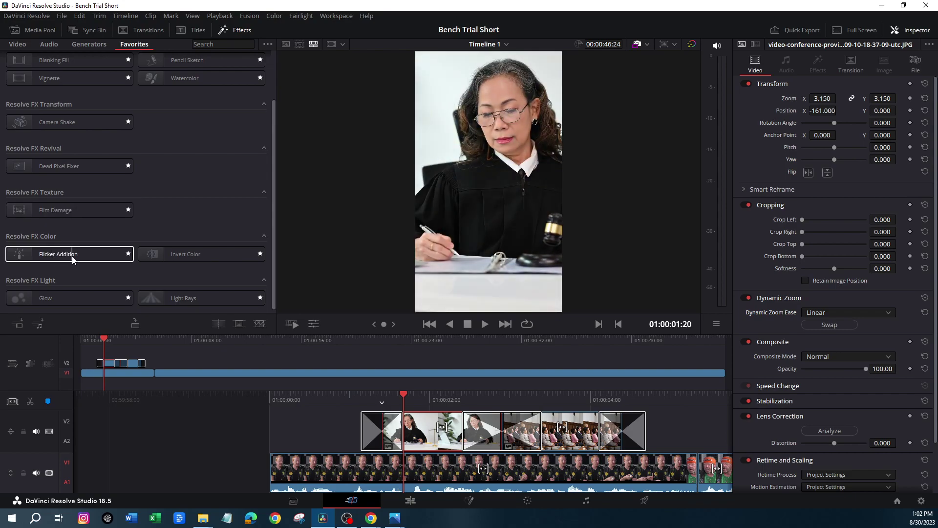
pyautogui.moveTo(44, 257); pyautogui.dragTo(418, 438)
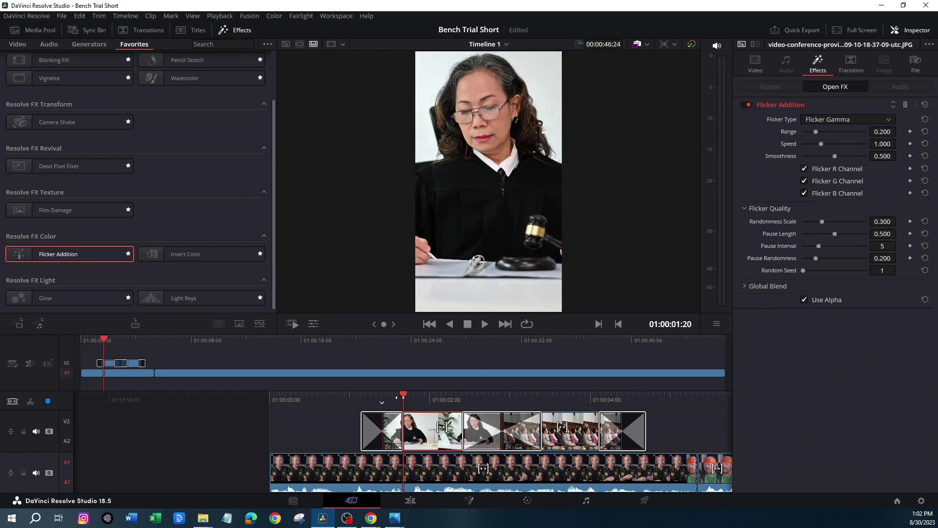
# Step: Play the short from the start through both overlay images to check the flicker effect
pyautogui.press('Home')
pyautogui.press('space')
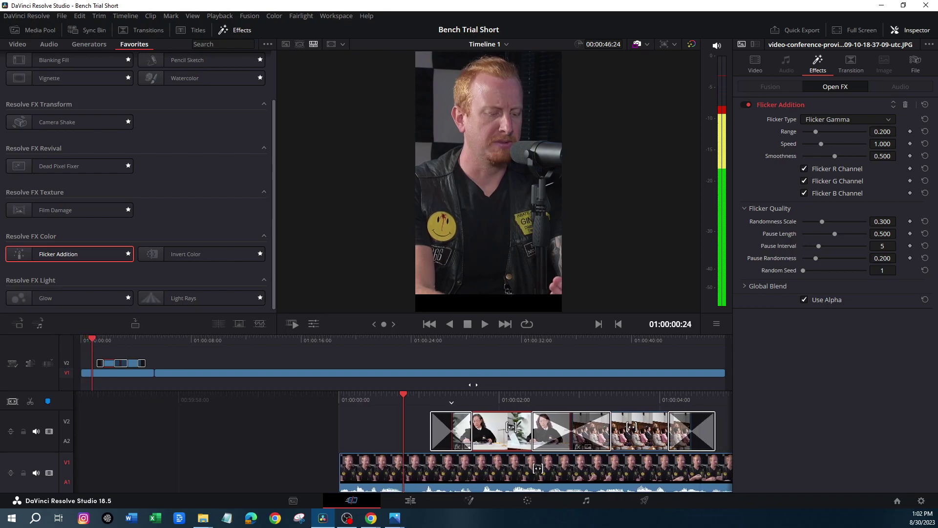
pyautogui.click(485, 325)
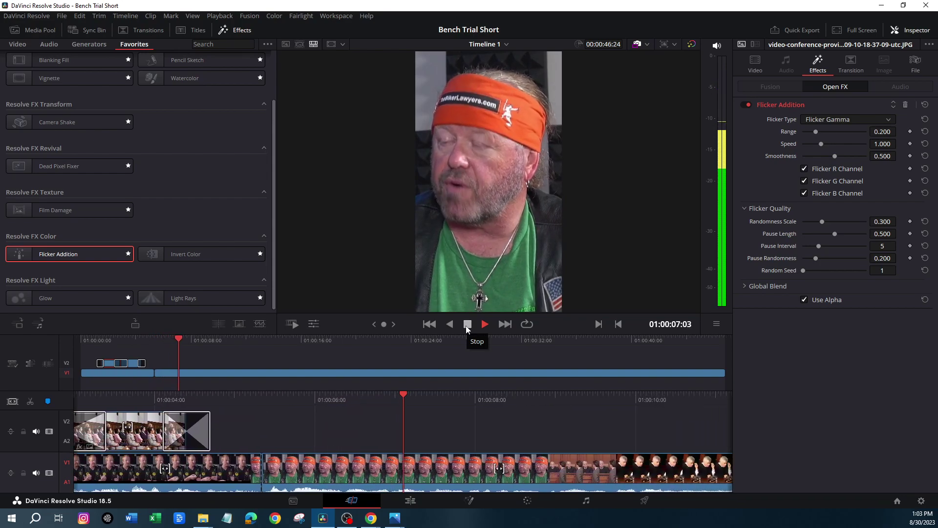
pyautogui.click(467, 325)
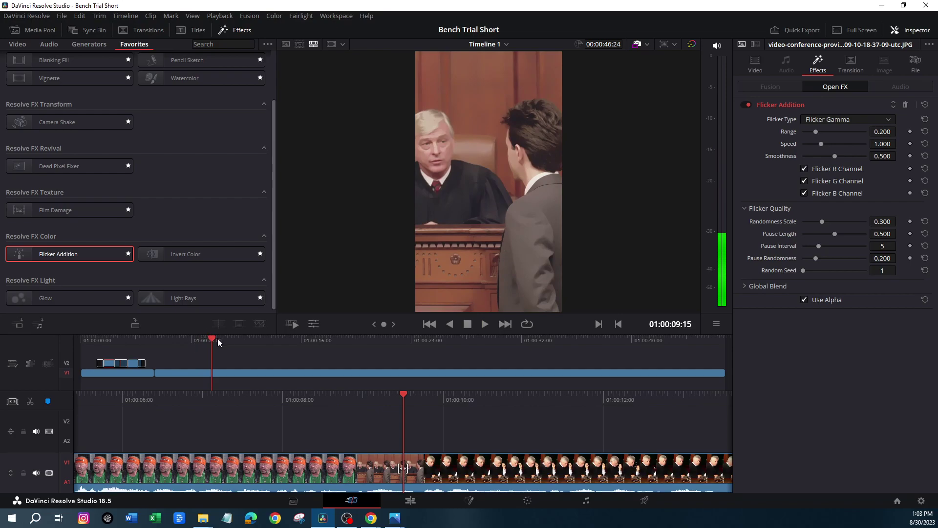
# Step: Play on from 01:00:09:15 past the painted judge scene, then scrub back to 01:00:11:05 to examine it
pyautogui.click(485, 324)
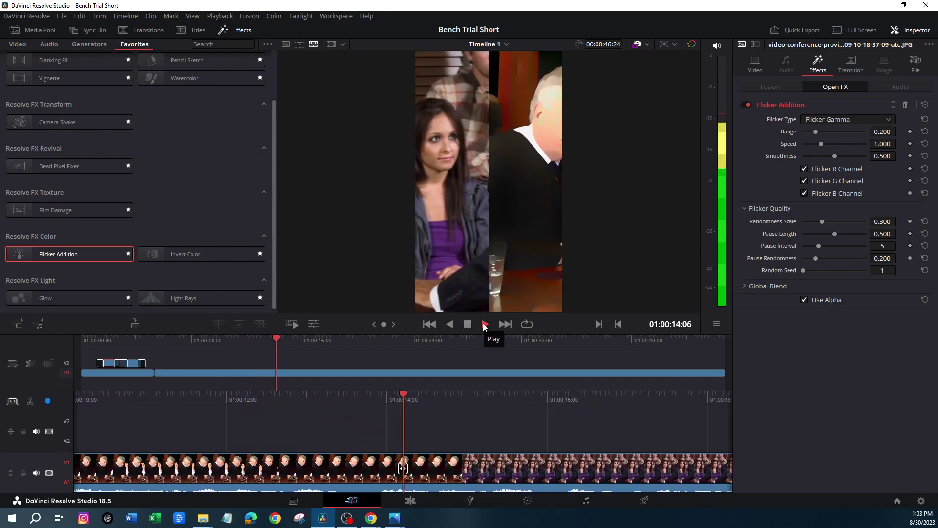
pyautogui.click(467, 324)
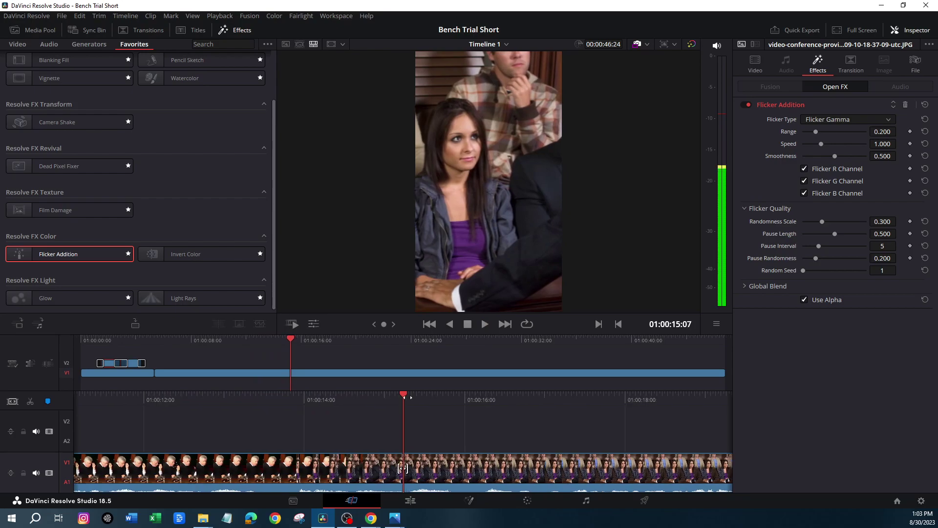
pyautogui.scroll(-5, 401, 468)
pyautogui.scroll(10, 401, 468)
pyautogui.scroll(-7, 403, 468)
pyautogui.scroll(3, 402, 468)
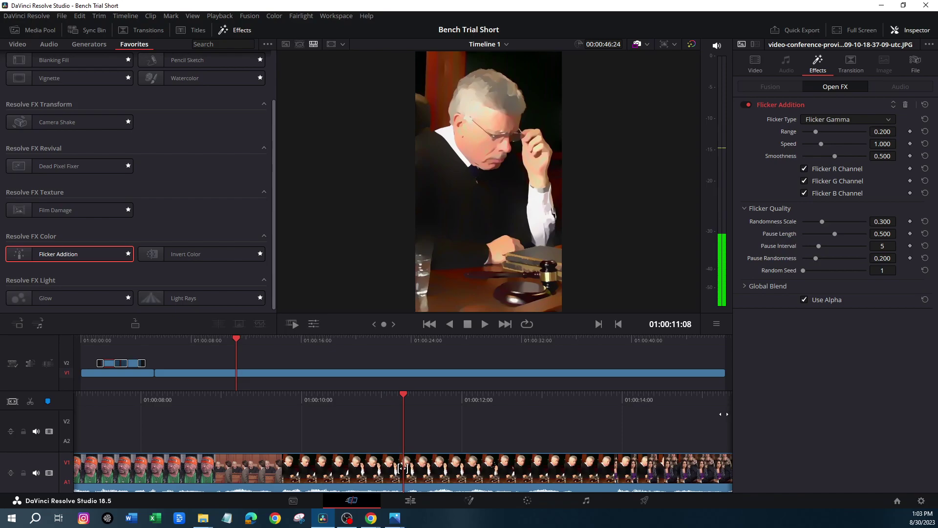
pyautogui.scroll(-6, 402, 468)
pyautogui.scroll(9, 401, 468)
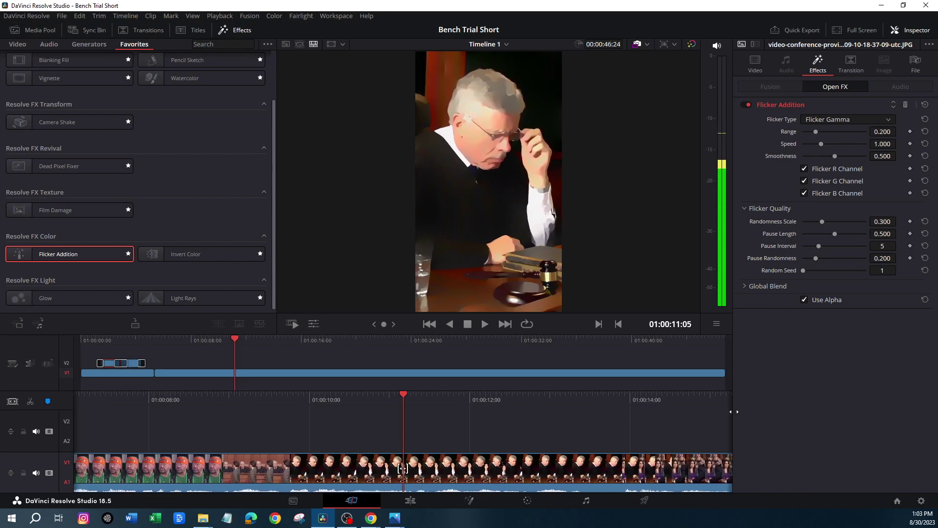
# Step: Switch to the Edit page, enlarge the timeline and play from 01:00:08:01 to a cut point at 01:00:11:29
pyautogui.click(410, 500)
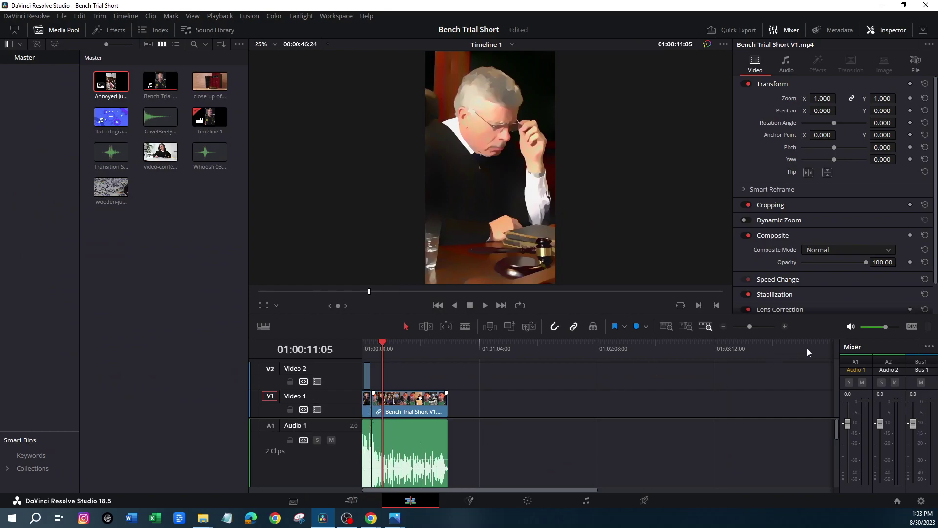
pyautogui.click(784, 327)
pyautogui.click(784, 327)
pyautogui.click(785, 327)
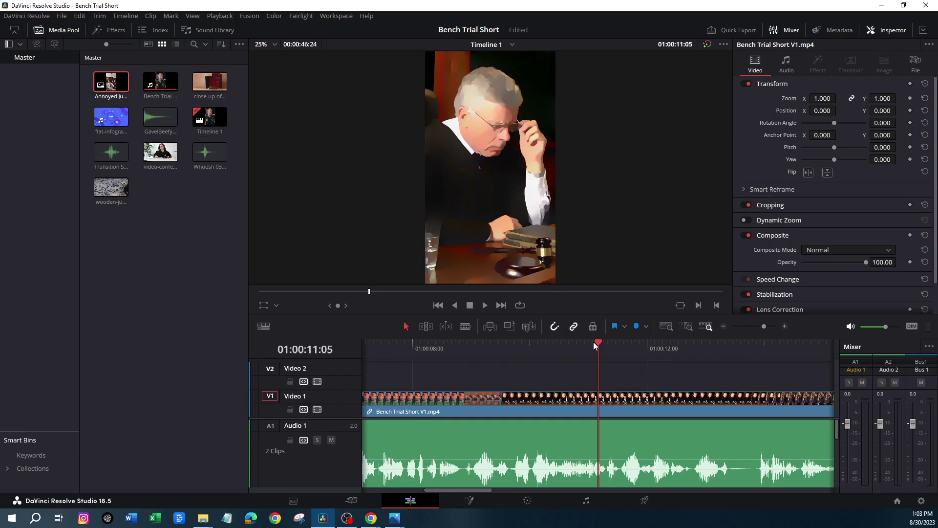
pyautogui.moveTo(598, 342); pyautogui.dragTo(415, 342)
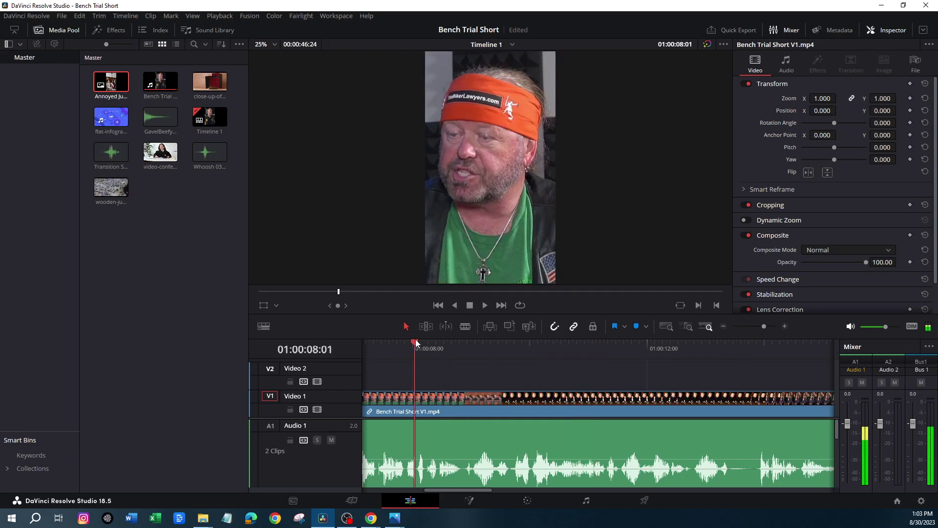
pyautogui.click(484, 305)
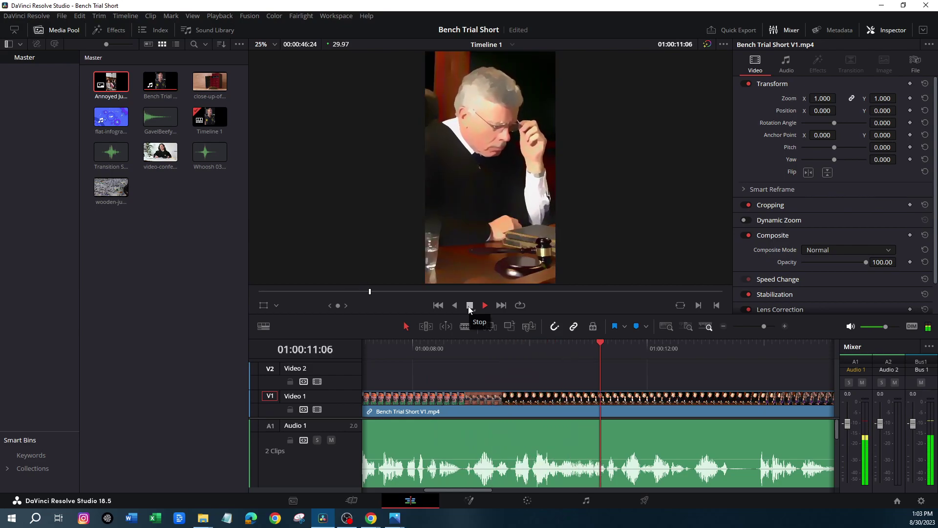
pyautogui.click(470, 308)
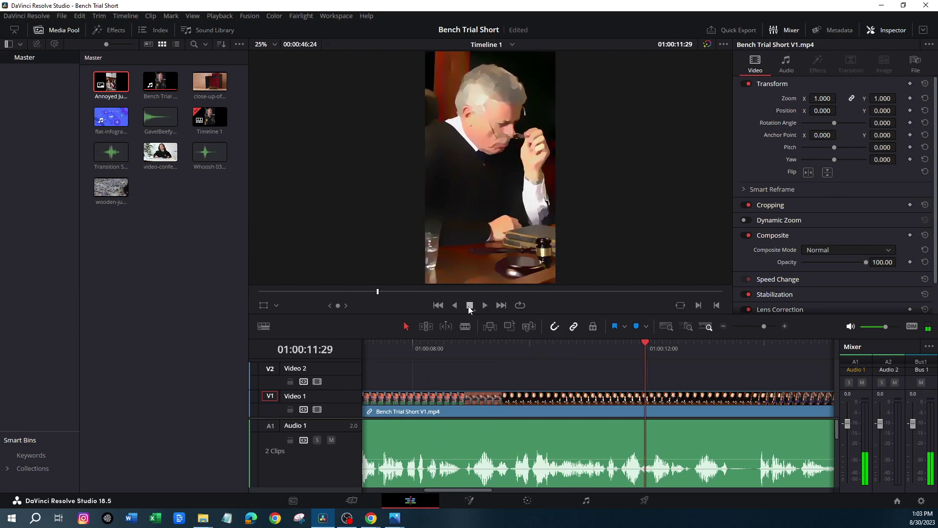
# Step: Split the main video clip within the painted judge scene at about 01:00:11:29
pyautogui.moveTo(643, 343)
pyautogui.mouseDown()
pyautogui.moveTo(611, 338)
pyautogui.moveTo(646, 337)
pyautogui.mouseUp()
pyautogui.click(656, 414)
pyautogui.hotkey('ctrl', 'b')
# Step: Play on and split the judge scene again at 01:00:13:18, select the section between the two cuts and save the project
pyautogui.press('space')
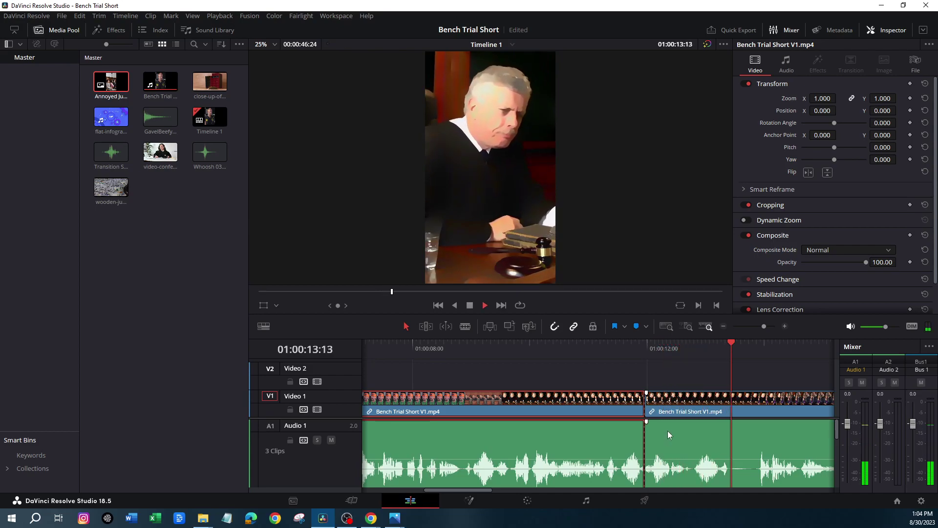
pyautogui.click(752, 345)
pyautogui.hotkey('ctrl', 's')
pyautogui.moveTo(753, 350); pyautogui.dragTo(742, 350)
pyautogui.hotkey('ctrl', 'b')
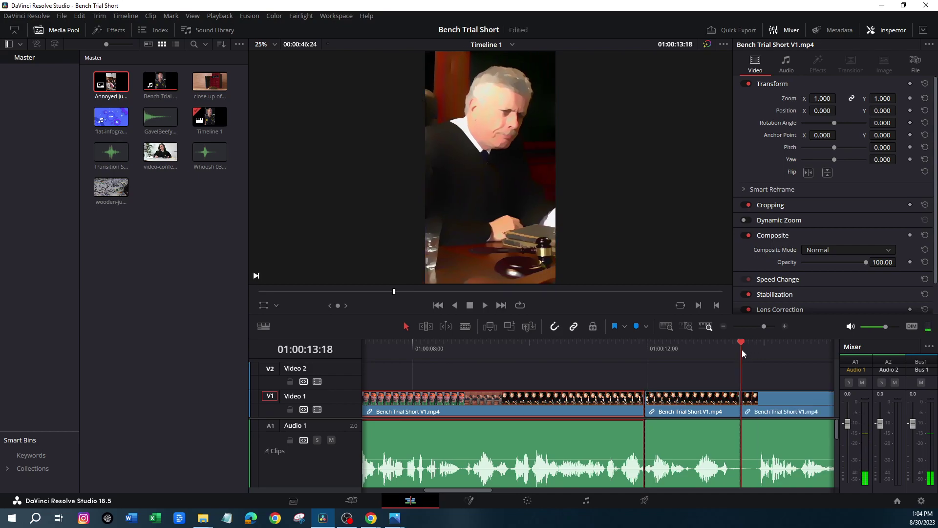
pyautogui.click(714, 411)
pyautogui.hotkey('ctrl', 's')
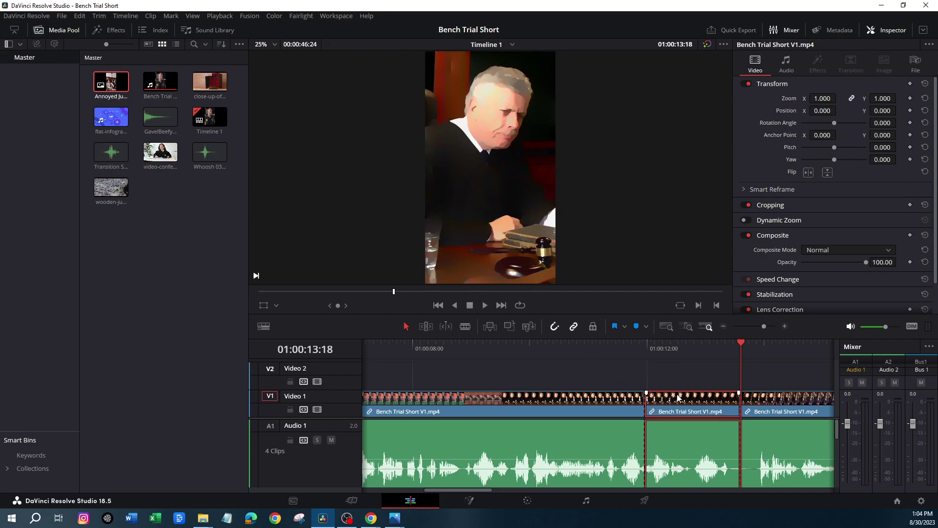
# Step: Ripple delete the judge section between the cuts at 01:00:11:29 and 01:00:13:18, closing the gap in video and audio
pyautogui.press('Delete')
pyautogui.click(703, 403)
pyautogui.press('Delete')
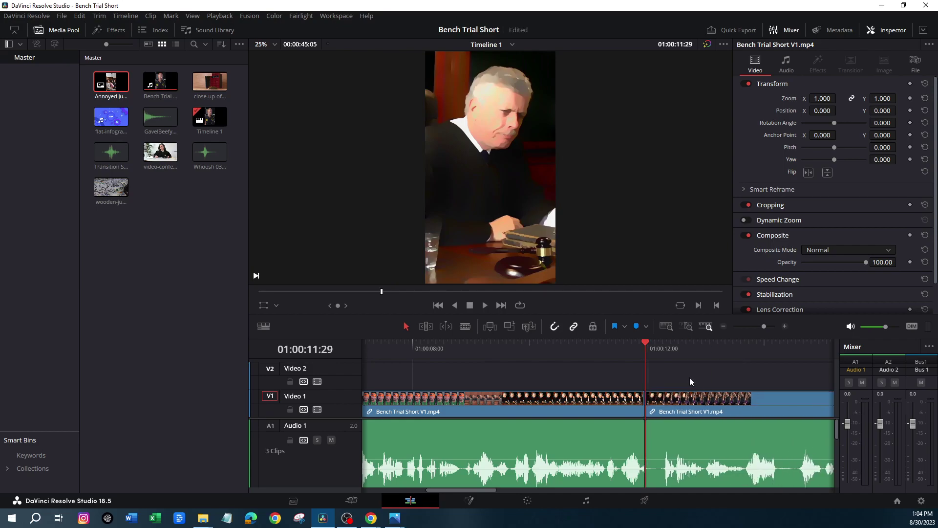
# Step: Replay the join in the judge scene, then play on through the courtroom audience scene to 01:00:19:01
pyautogui.moveTo(647, 345); pyautogui.dragTo(571, 346)
pyautogui.press('space')
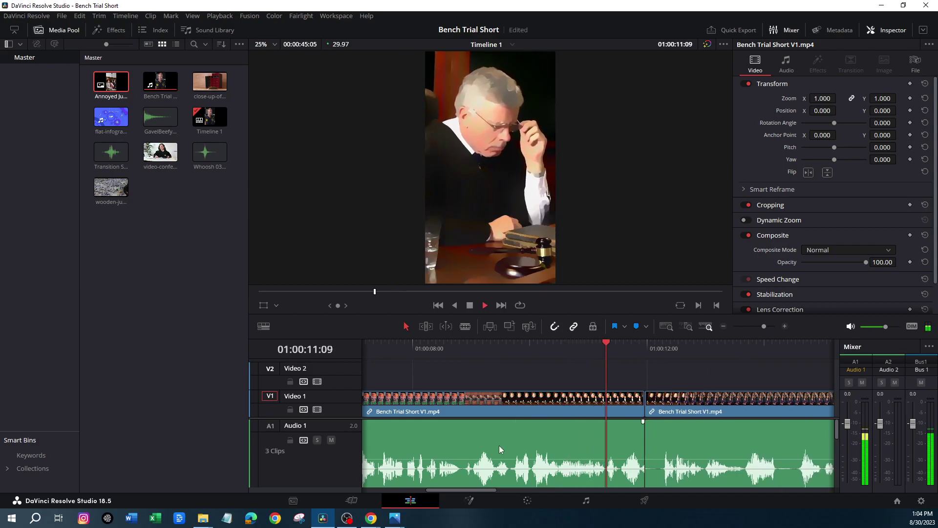
pyautogui.press('space')
pyautogui.moveTo(732, 343); pyautogui.dragTo(566, 336)
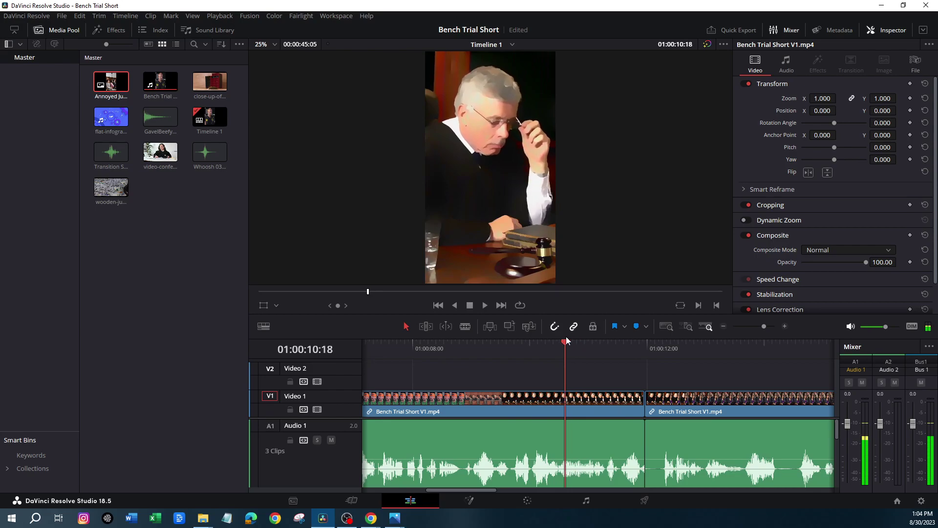
pyautogui.press('space')
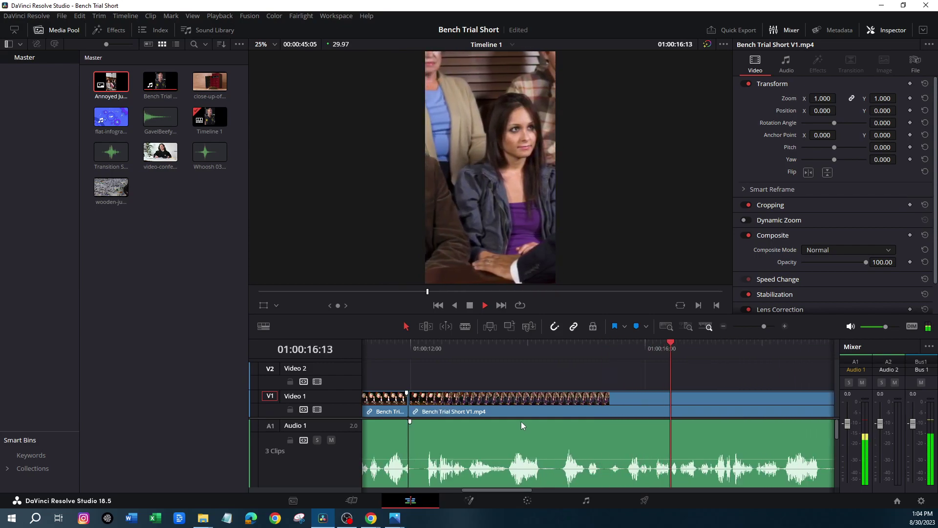
pyautogui.press('space')
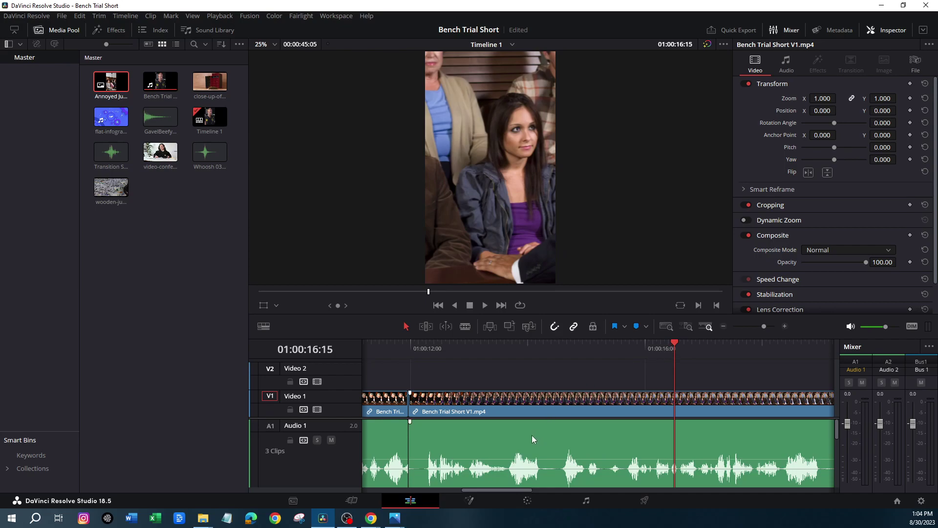
pyautogui.press('space')
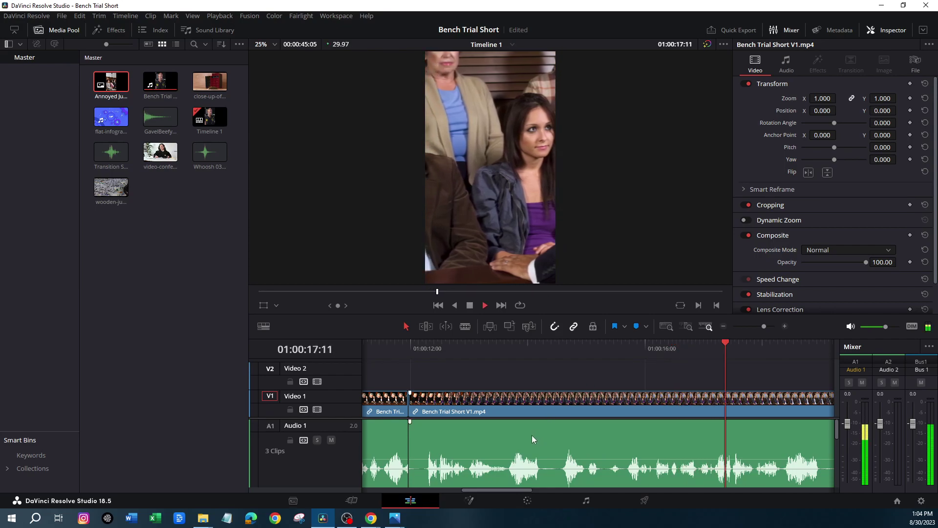
pyautogui.press('space')
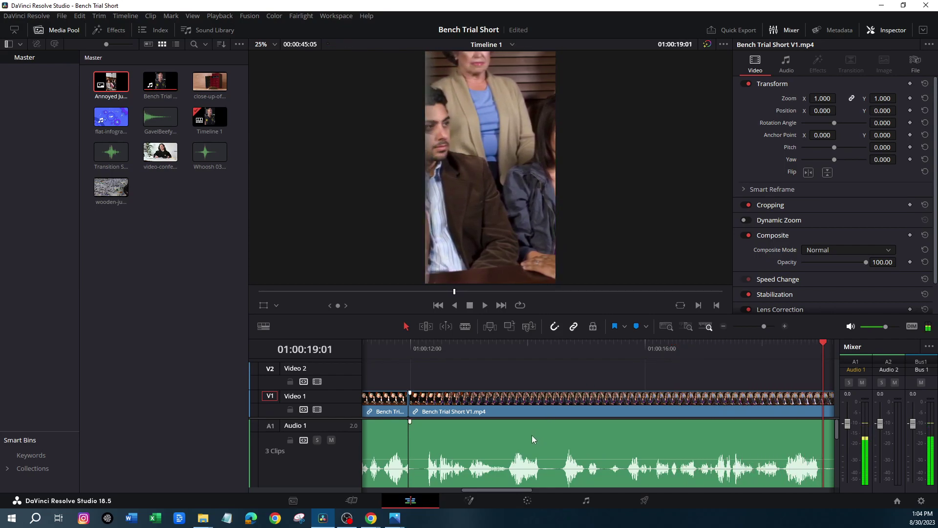
# Step: Place the flat-infographic law clip on Video 2 at 01:00:17:25 and set its zoom to 3.270
pyautogui.moveTo(822, 344); pyautogui.dragTo(754, 332)
pyautogui.click(109, 121)
pyautogui.moveTo(110, 121); pyautogui.dragTo(758, 369)
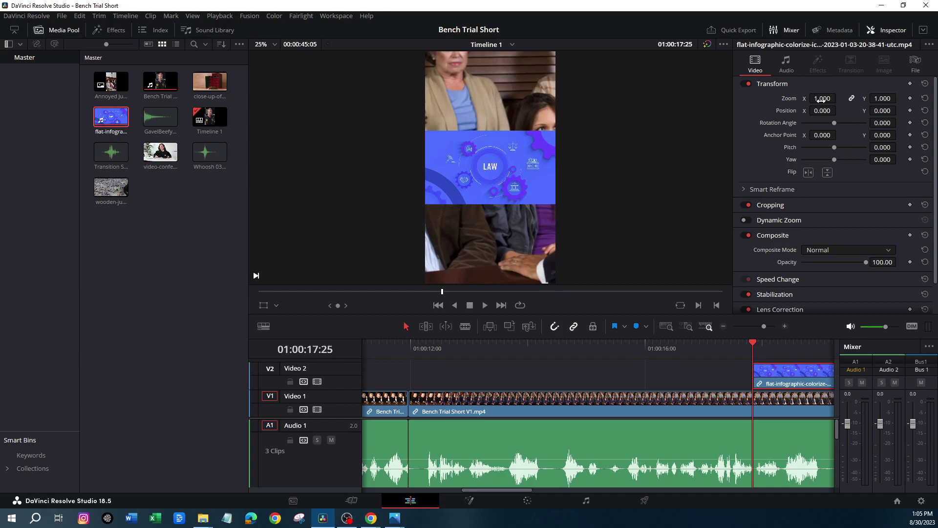
pyautogui.moveTo(839, 98); pyautogui.dragTo(821, 100)
# Step: Blend the law infographic overlay with the Softlight composite mode, set its zoom to 5.990 and preview it
pyautogui.click(833, 250)
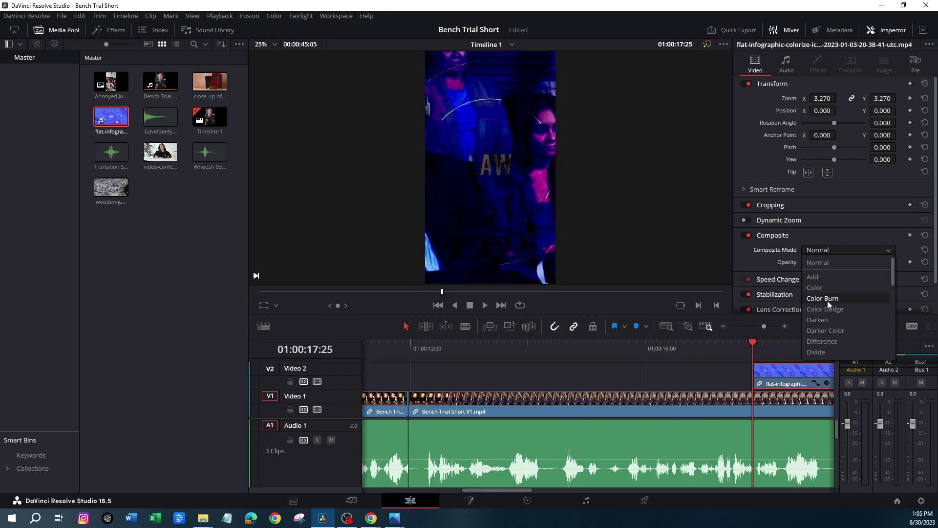
pyautogui.click(825, 235)
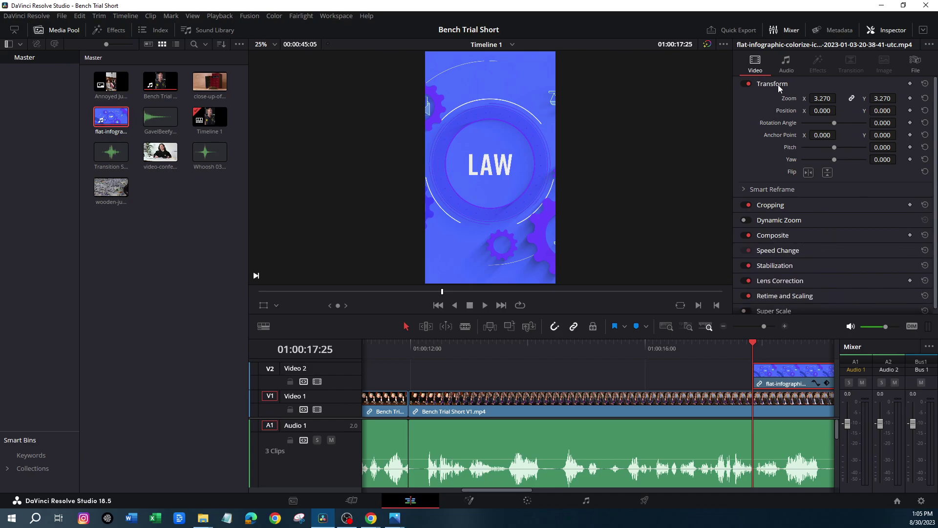
pyautogui.click(799, 233)
pyautogui.click(823, 249)
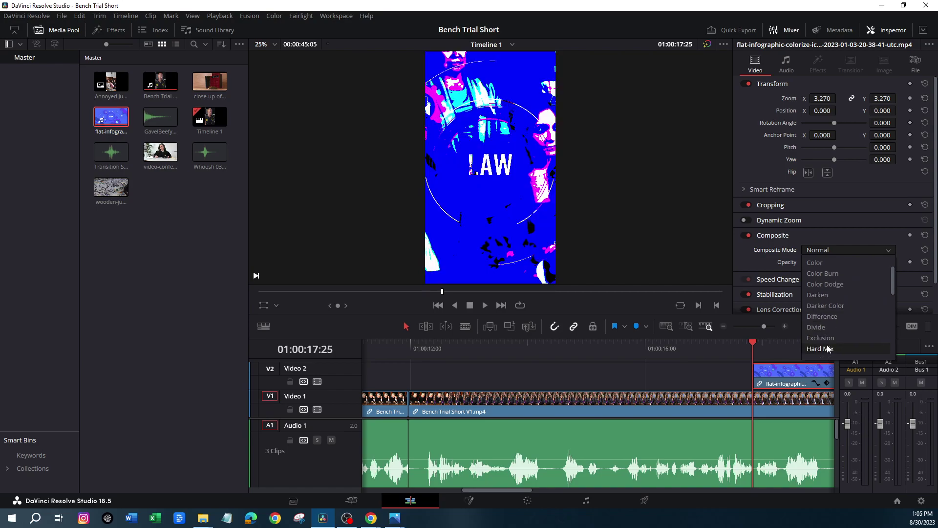
pyautogui.scroll(-1, 828, 342)
pyautogui.scroll(2, 830, 327)
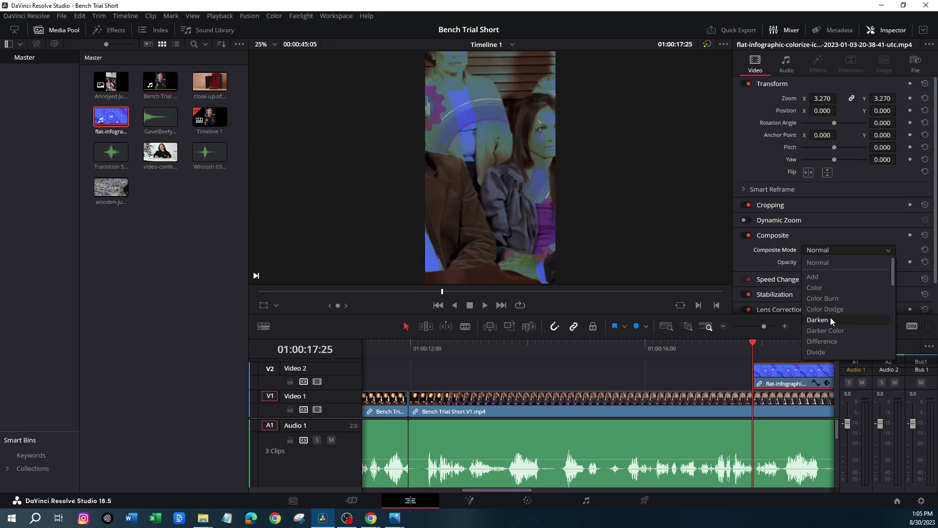
pyautogui.scroll(-1, 828, 333)
pyautogui.scroll(-5, 828, 333)
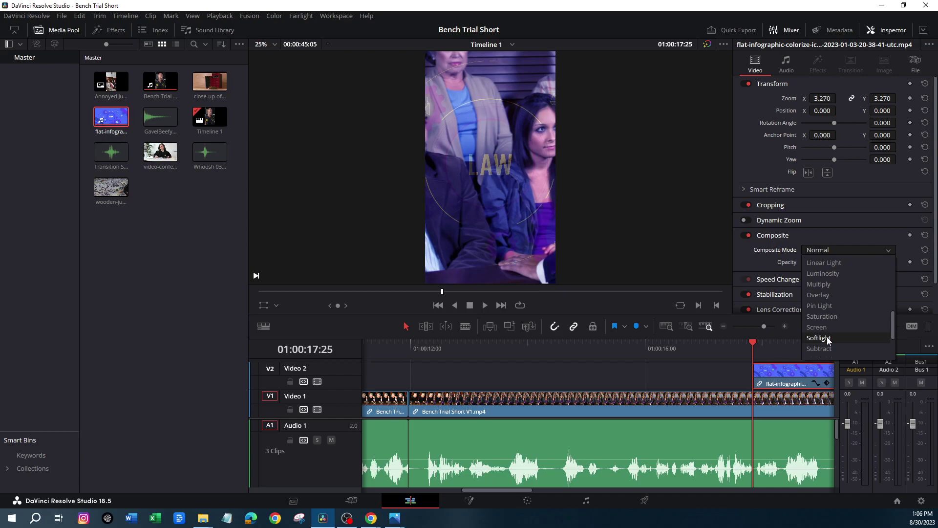
pyautogui.click(828, 341)
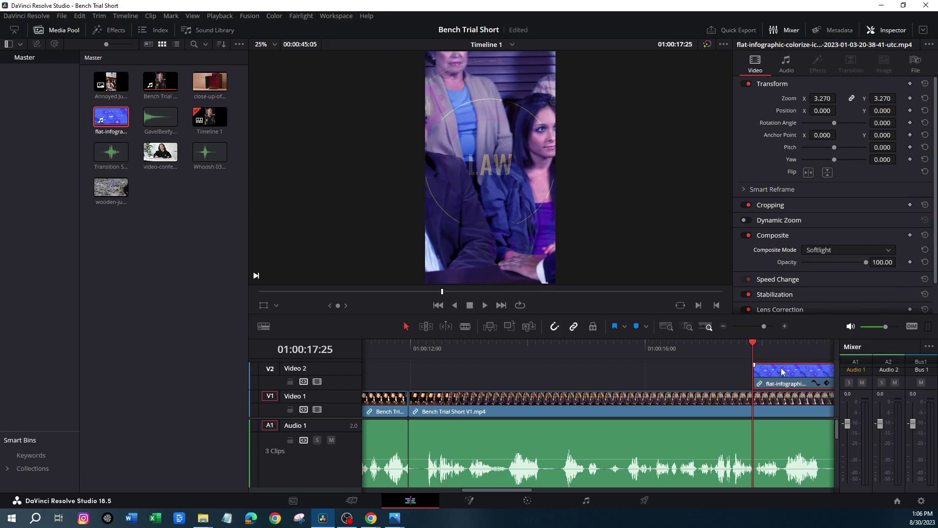
pyautogui.moveTo(825, 98)
pyautogui.mouseDown()
pyautogui.moveTo(894, 98)
pyautogui.moveTo(828, 98)
pyautogui.mouseUp()
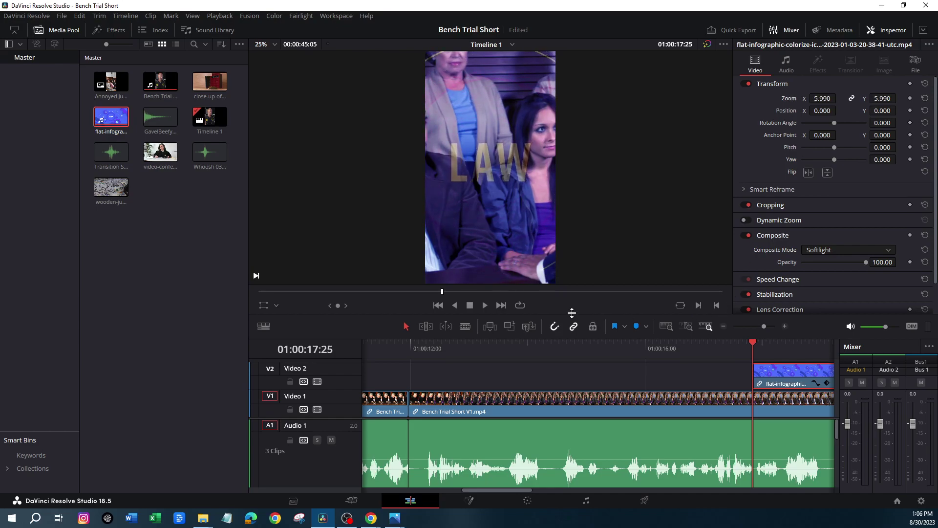
pyautogui.click(485, 306)
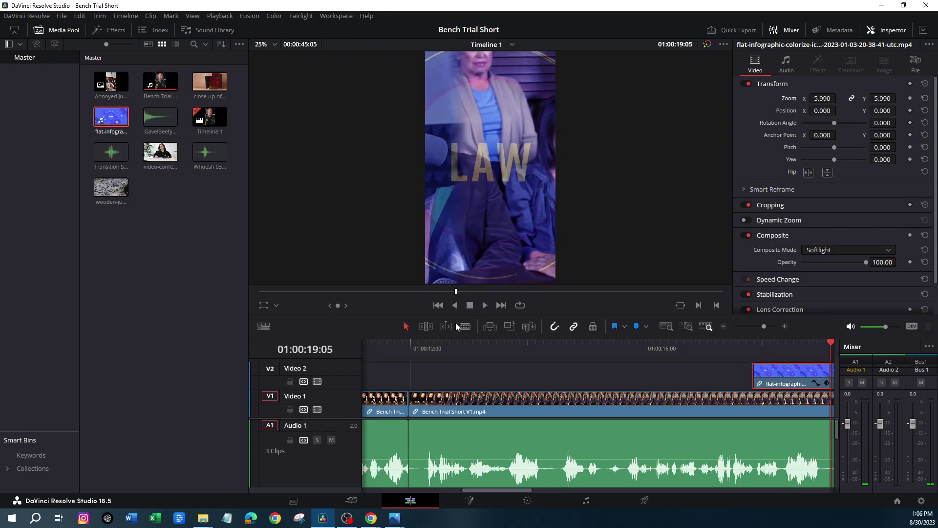
# Step: On the Cut page, enable Dynamic Zoom for the law overlay with the horizontal pan preset and Ease In
pyautogui.click(359, 500)
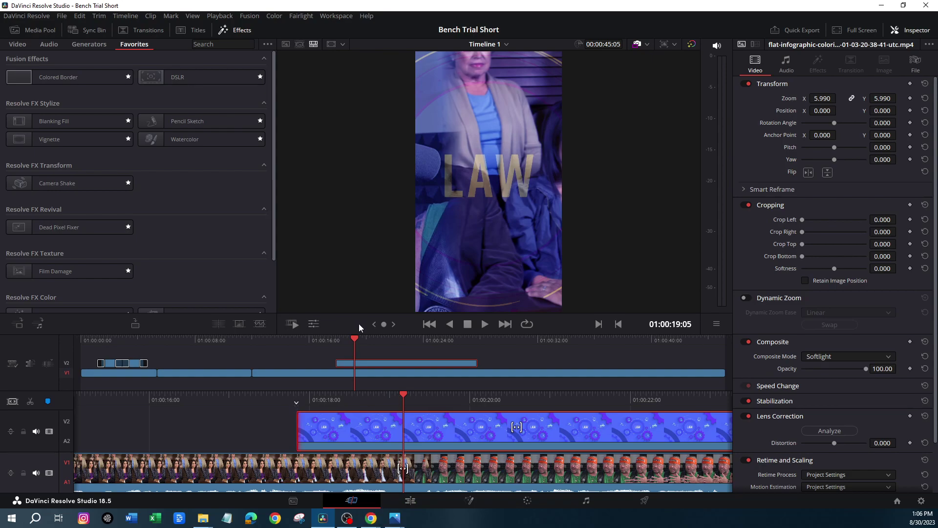
pyautogui.click(313, 325)
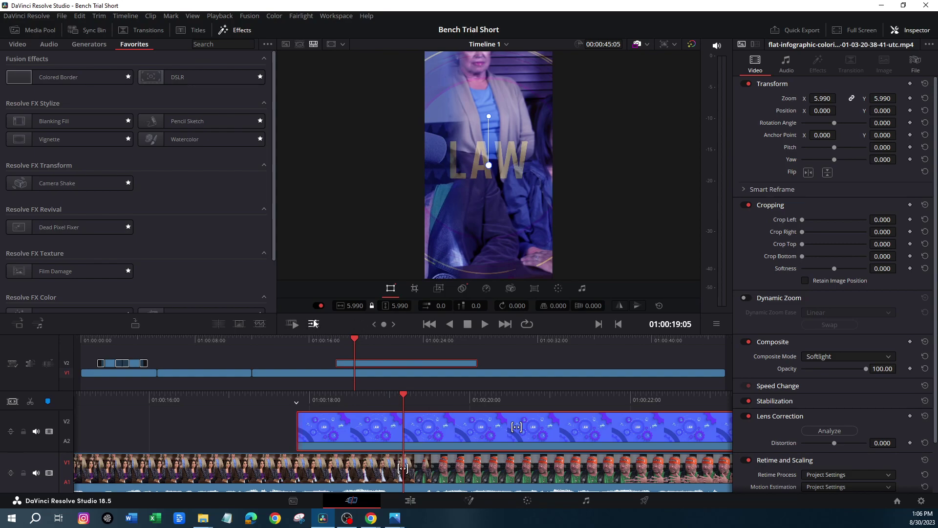
pyautogui.click(315, 323)
pyautogui.click(314, 324)
pyautogui.click(439, 288)
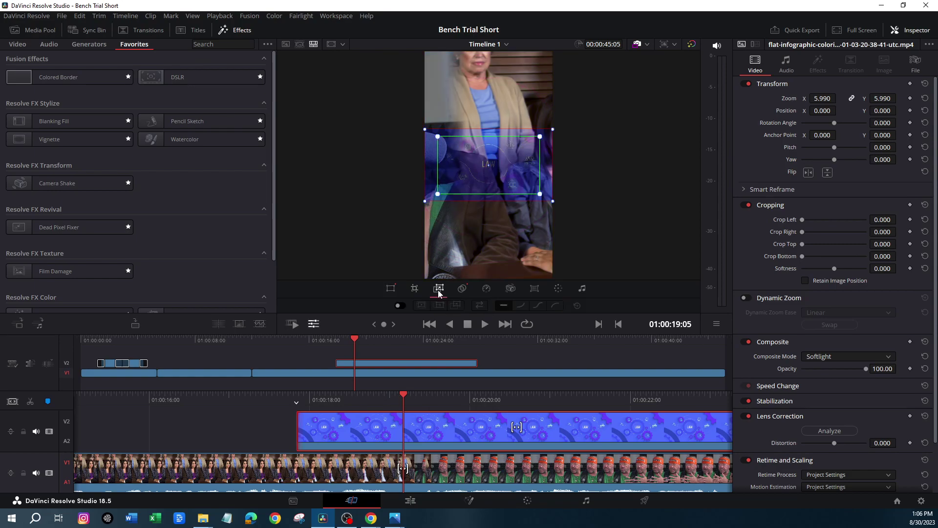
pyautogui.click(399, 306)
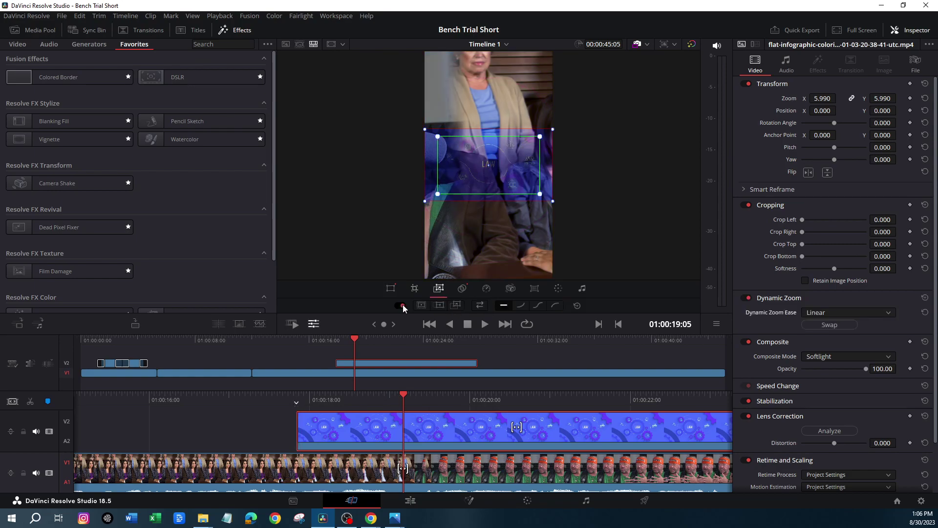
pyautogui.click(441, 308)
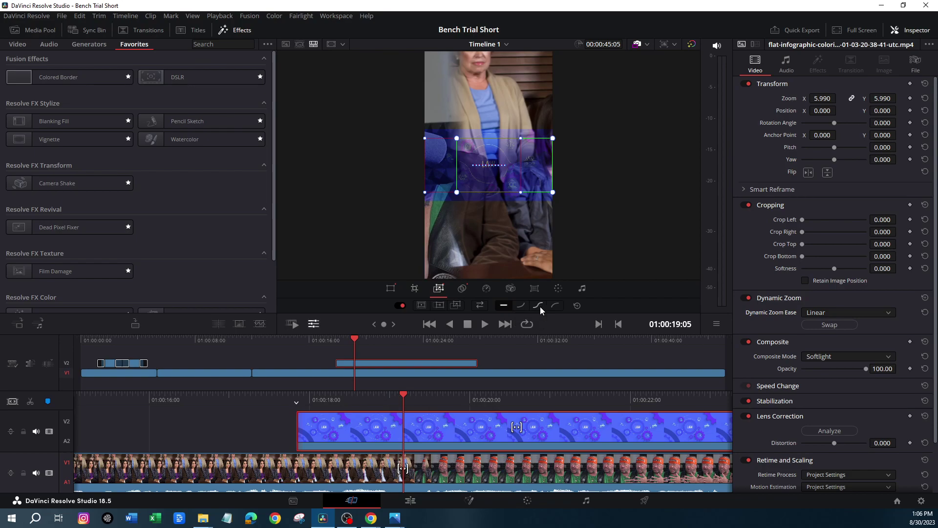
pyautogui.click(521, 306)
pyautogui.scroll(5, 504, 389)
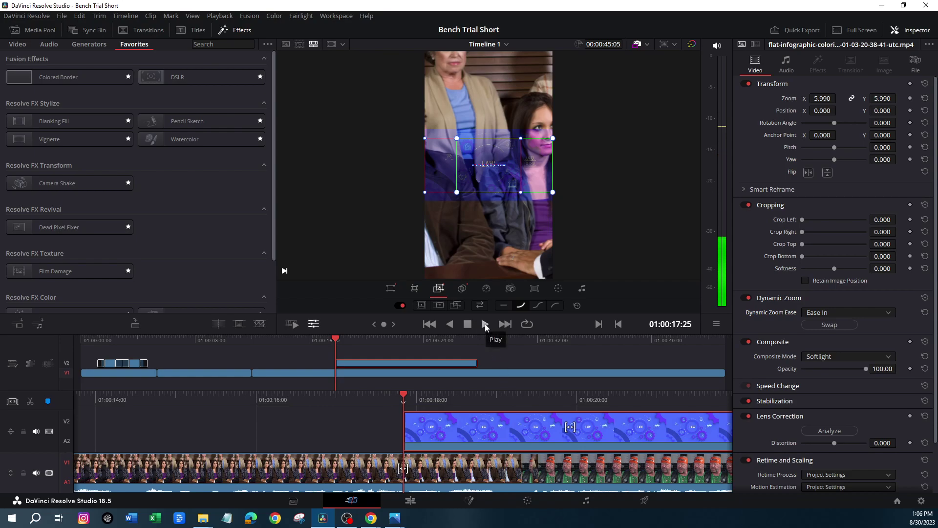
# Step: Move the law overlay to start at 01:00:17:13, add a short fade-in on the Edit page and preview it
pyautogui.moveTo(436, 430); pyautogui.dragTo(404, 430)
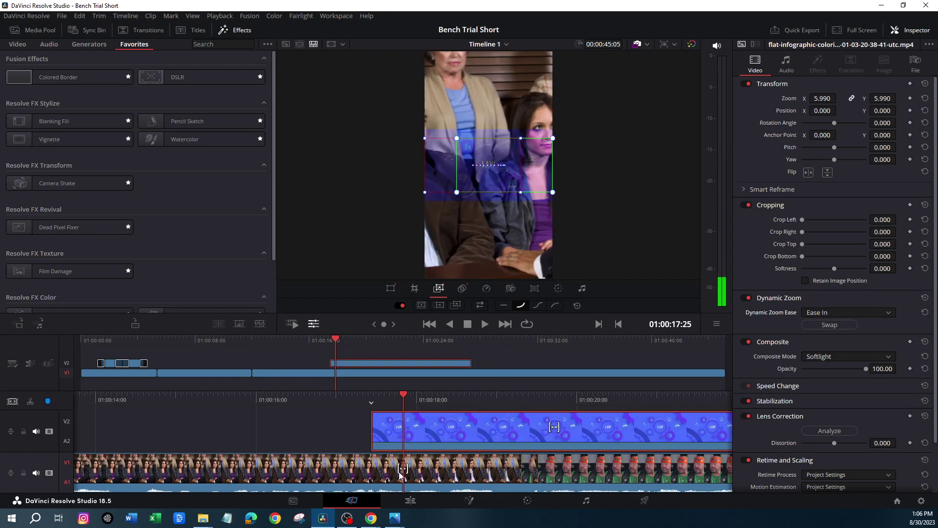
pyautogui.click(409, 501)
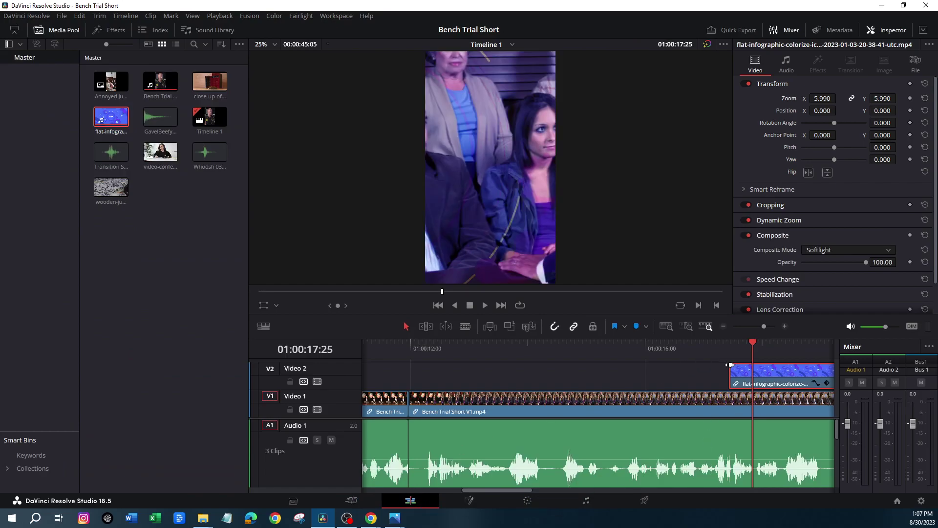
pyautogui.moveTo(729, 365); pyautogui.dragTo(725, 346)
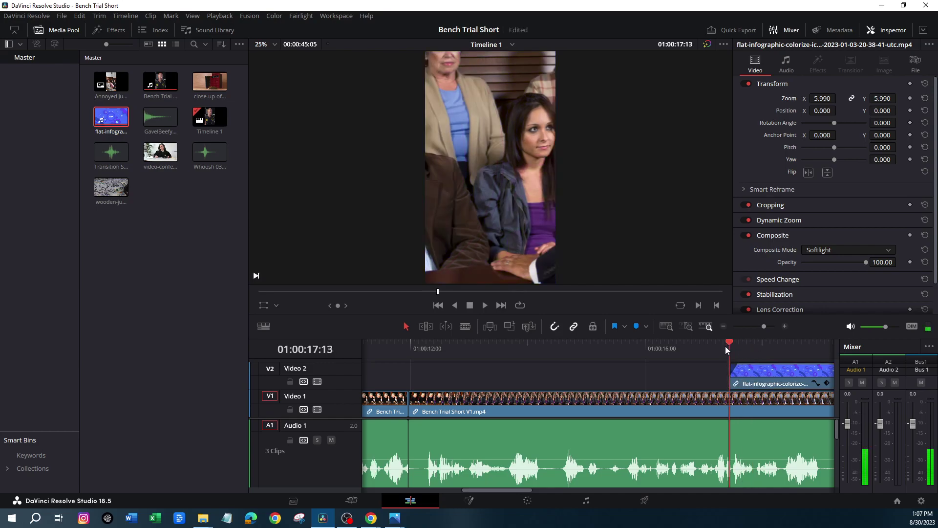
pyautogui.click(484, 304)
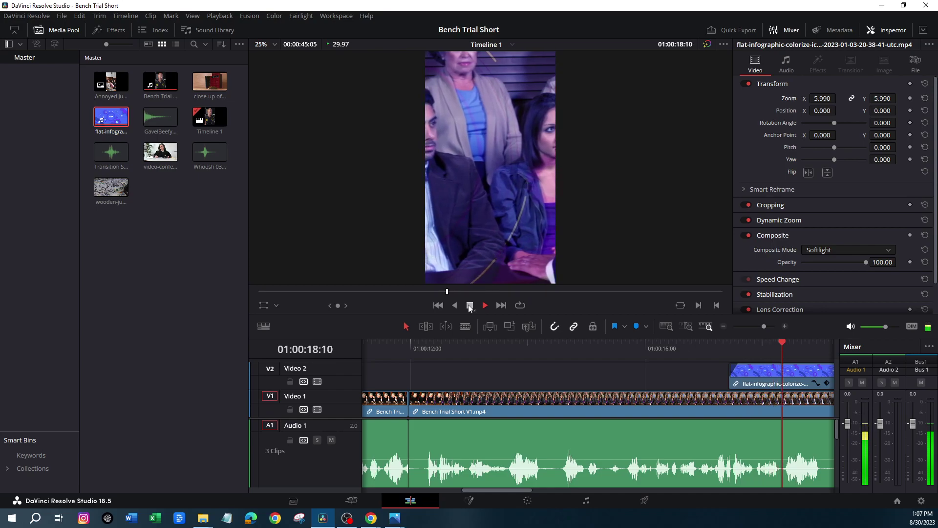
pyautogui.click(470, 305)
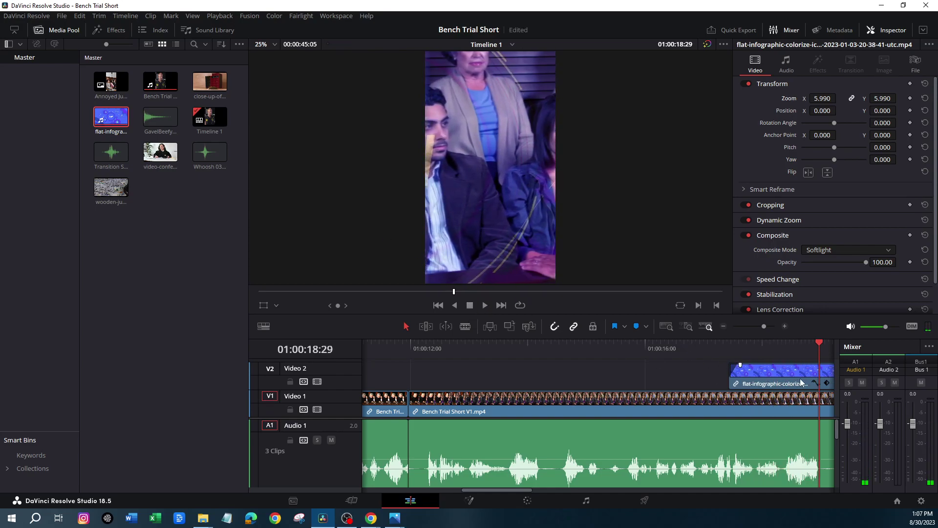
# Step: Speed up the law overlay to 250%, 275% and finally 300%, replaying the scene between changes
pyautogui.click(782, 375)
pyautogui.click(776, 276)
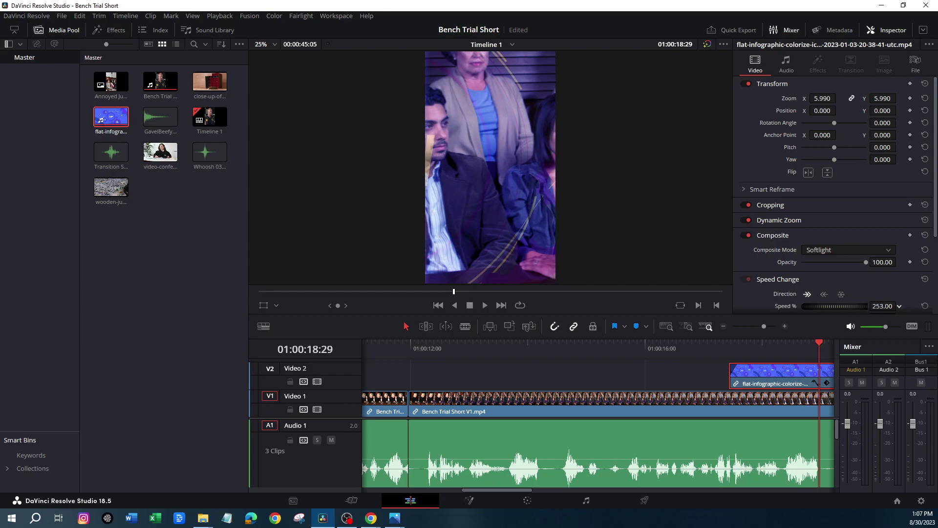
pyautogui.moveTo(819, 345); pyautogui.dragTo(732, 351)
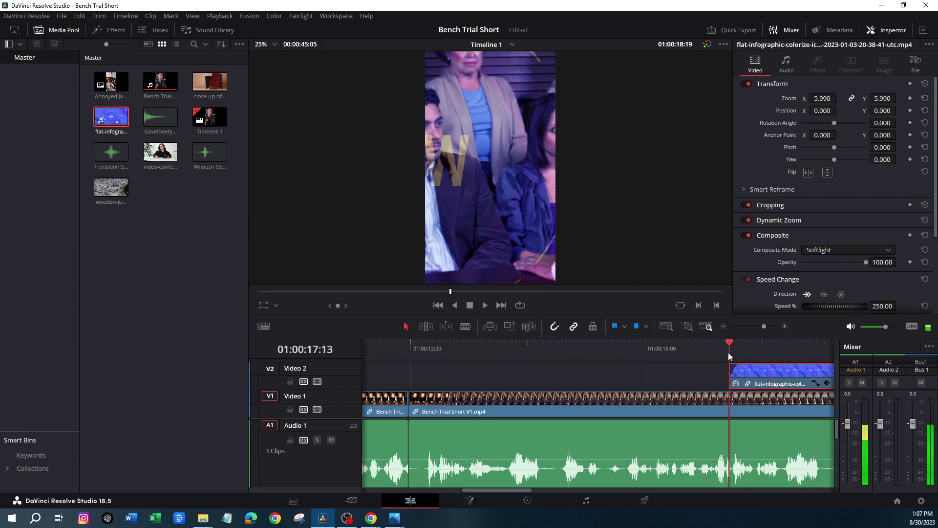
pyautogui.click(470, 306)
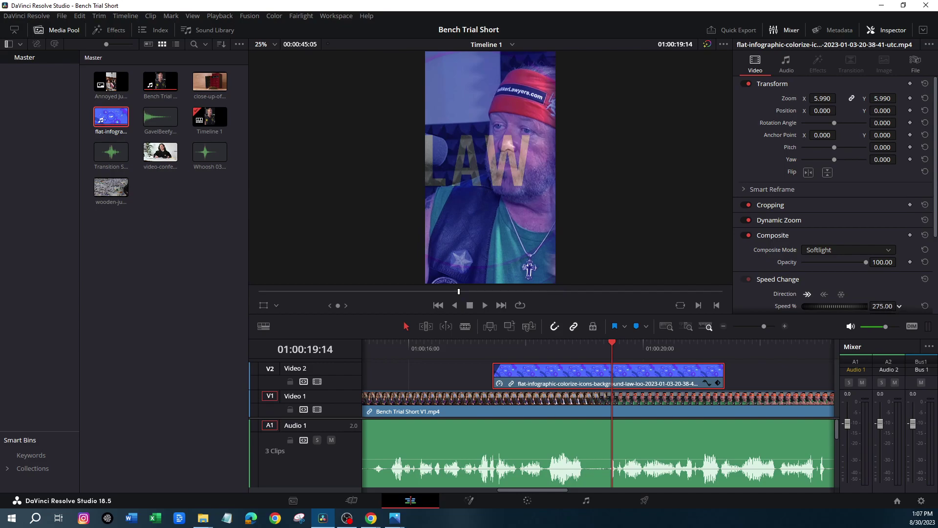
pyautogui.click(491, 344)
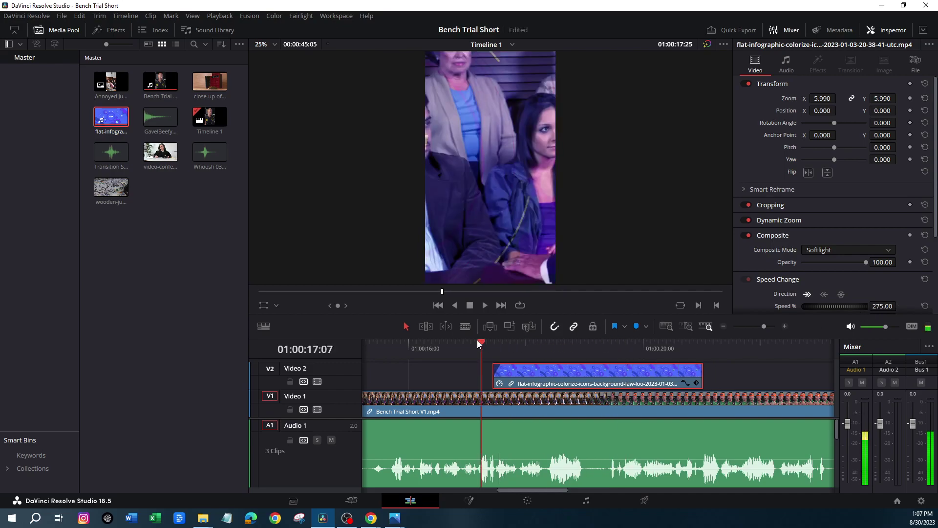
pyautogui.click(485, 305)
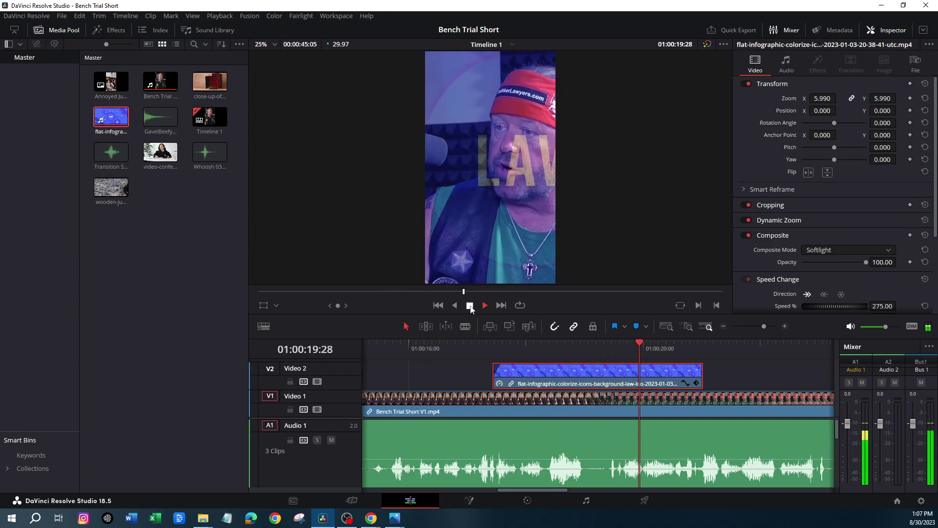
pyautogui.click(470, 305)
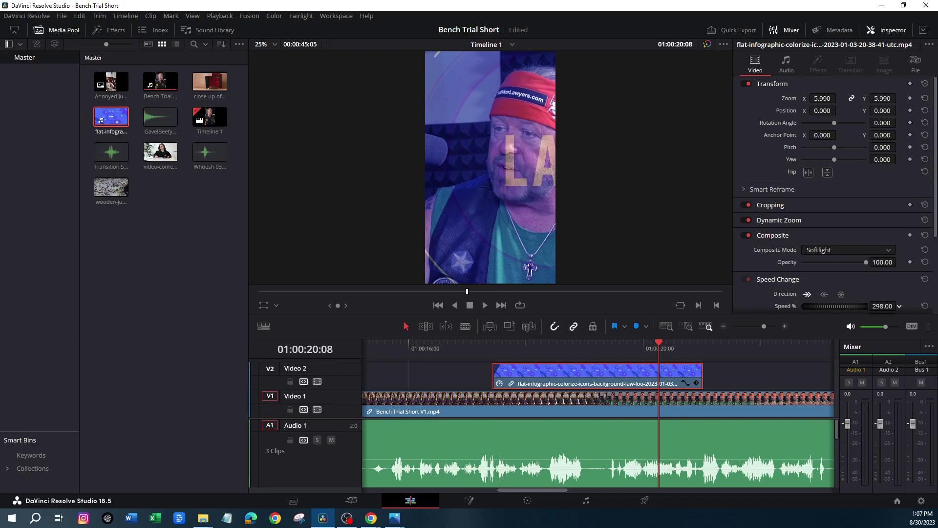
# Step: Add a fade-out at the end of the law overlay and play the section through to 01:00:22:11
pyautogui.moveTo(685, 365)
pyautogui.moveTo(685, 365); pyautogui.dragTo(494, 341)
pyautogui.click(485, 306)
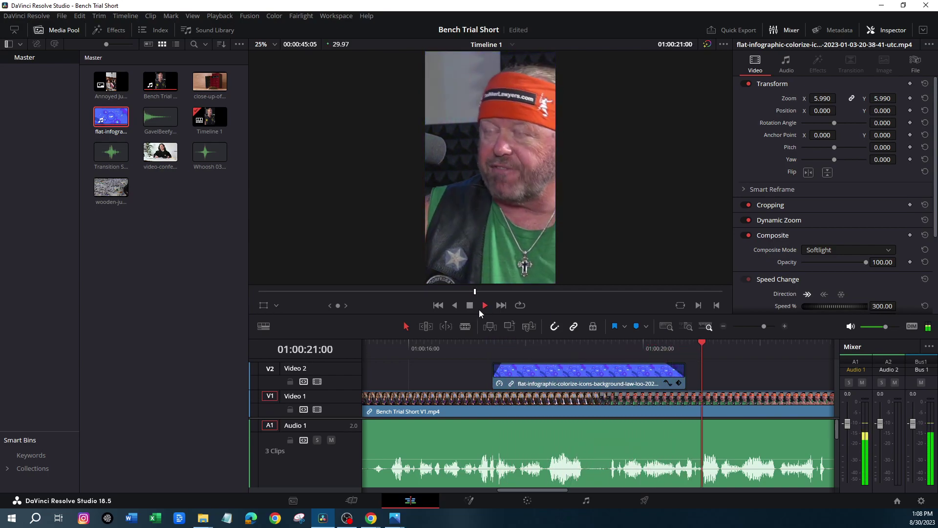
pyautogui.click(471, 306)
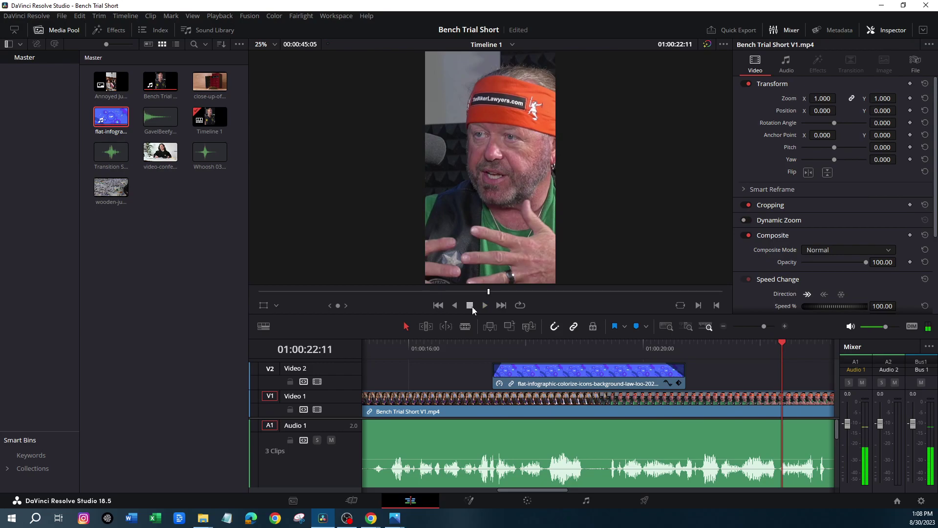
# Step: Reset the law overlay's speed to 100% and extend its end to about 01:00:27:10
pyautogui.click(688, 374)
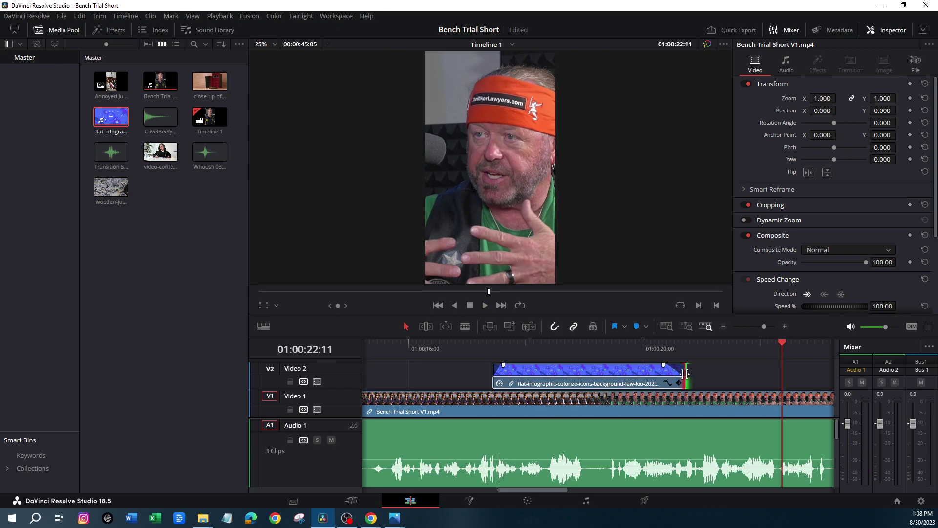
pyautogui.moveTo(779, 344); pyautogui.dragTo(585, 327)
pyautogui.click(625, 372)
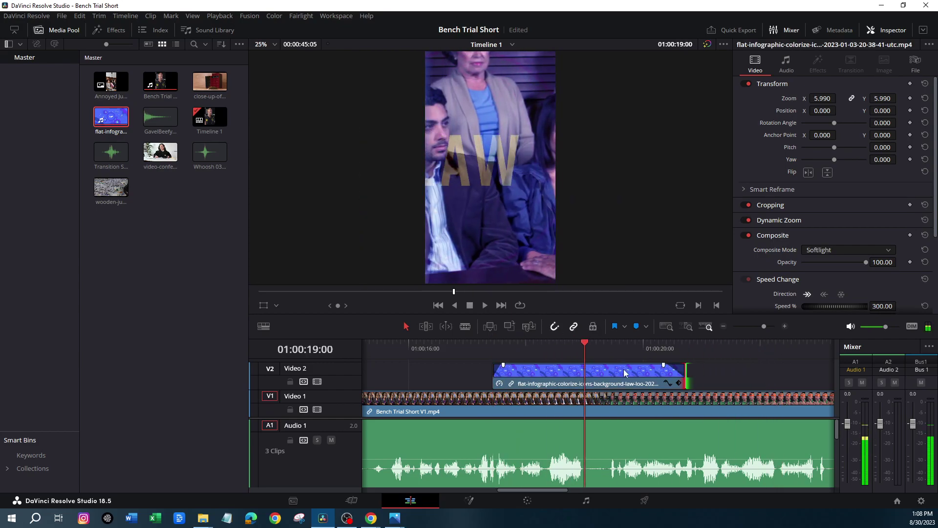
pyautogui.click(925, 306)
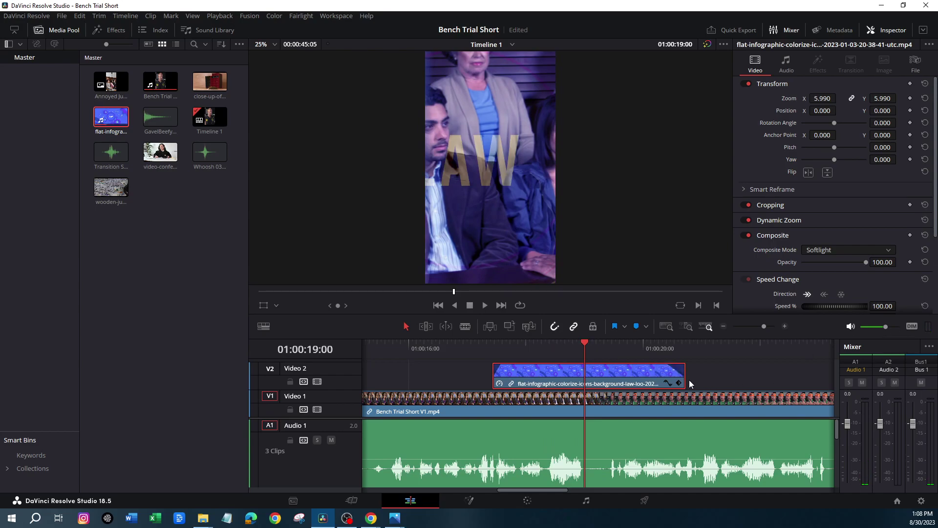
pyautogui.moveTo(682, 380); pyautogui.dragTo(842, 380)
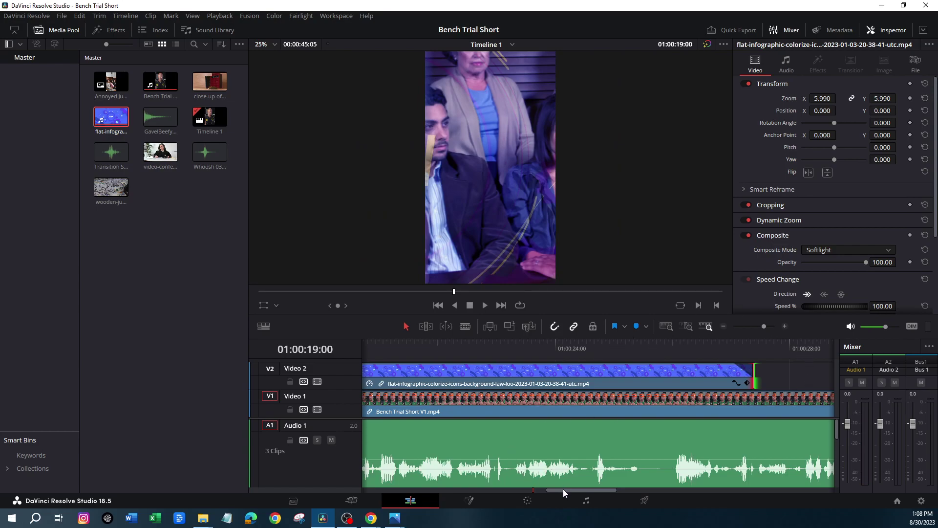
# Step: Play the section from before the law overlay's start through to 01:00:21:22 to review the slower overlay
pyautogui.moveTo(563, 489); pyautogui.dragTo(505, 488)
pyautogui.moveTo(638, 346); pyautogui.dragTo(545, 347)
pyautogui.click(484, 305)
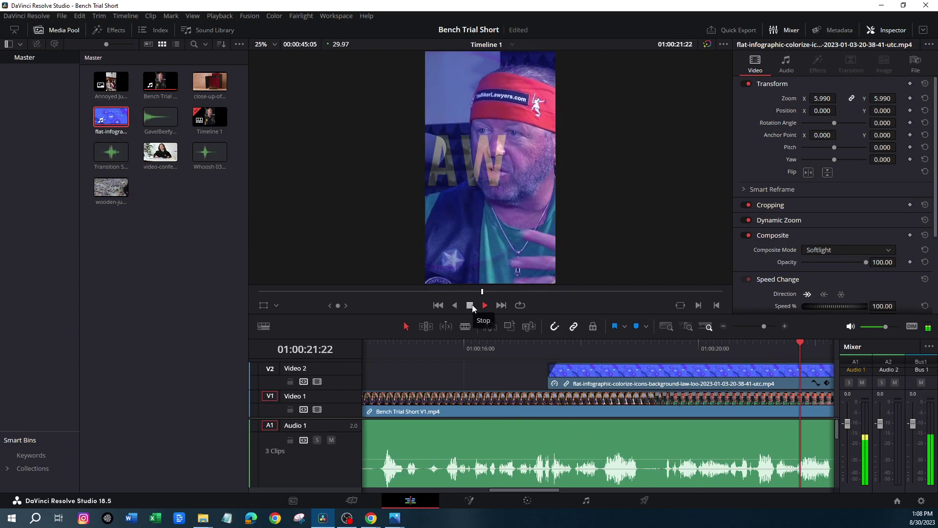
pyautogui.click(470, 305)
# Step: Split the main Bench Trial clip on Video 1 at 01:00:19:17 and enlarge the timeline area
pyautogui.moveTo(600, 344); pyautogui.dragTo(567, 345)
pyautogui.click(589, 405)
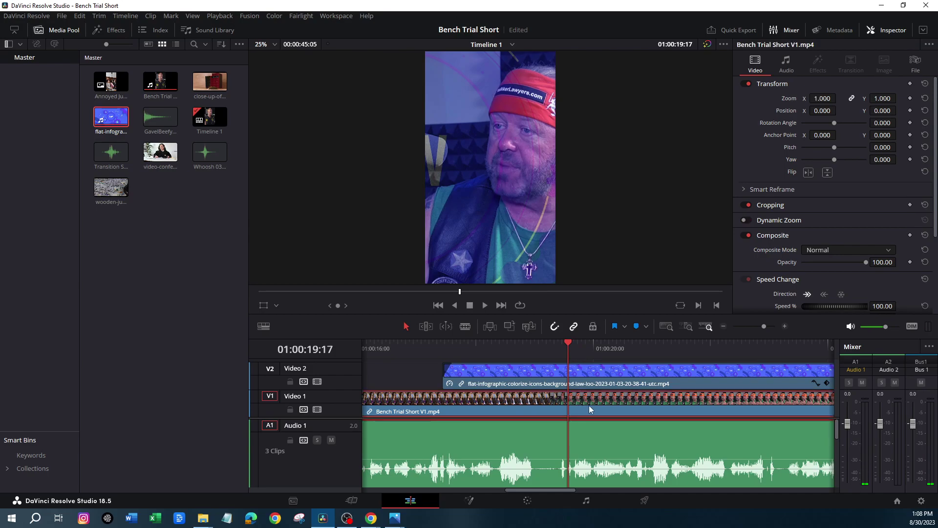
pyautogui.hotkey('ctrl', 'b')
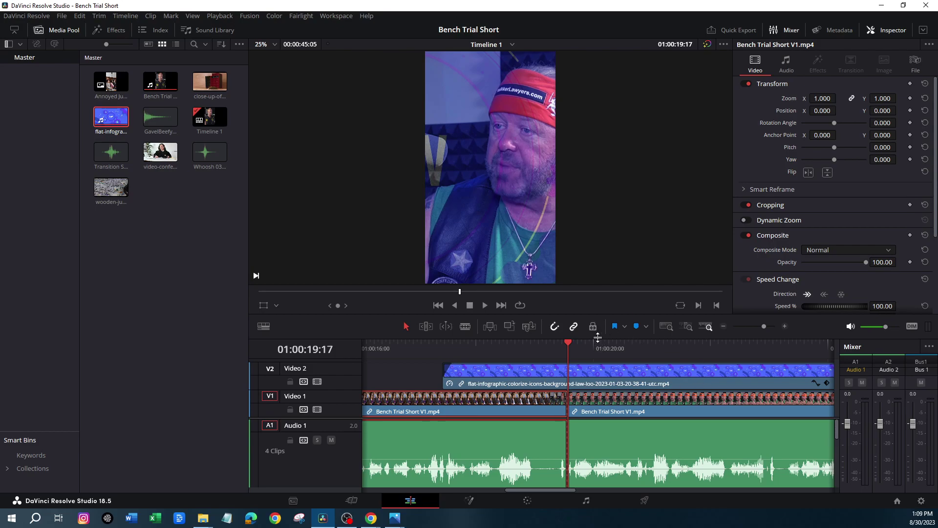
pyautogui.moveTo(601, 337); pyautogui.dragTo(608, 253)
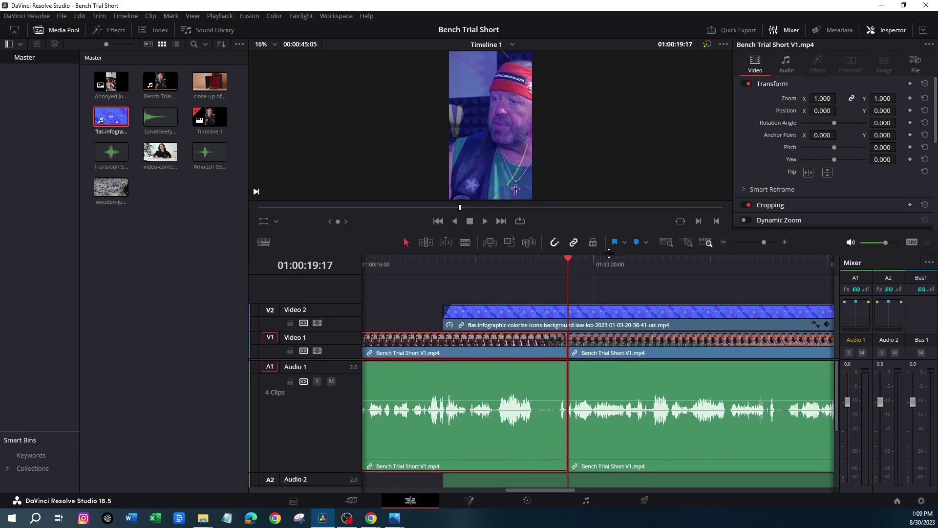
# Step: Play on to 01:00:26:01, split the main video clip there and save the project
pyautogui.click(604, 342)
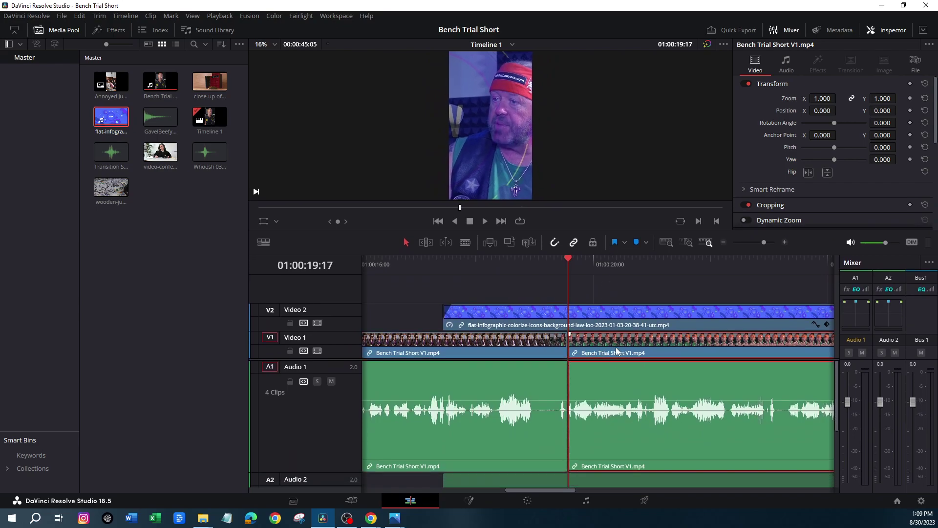
pyautogui.press('space')
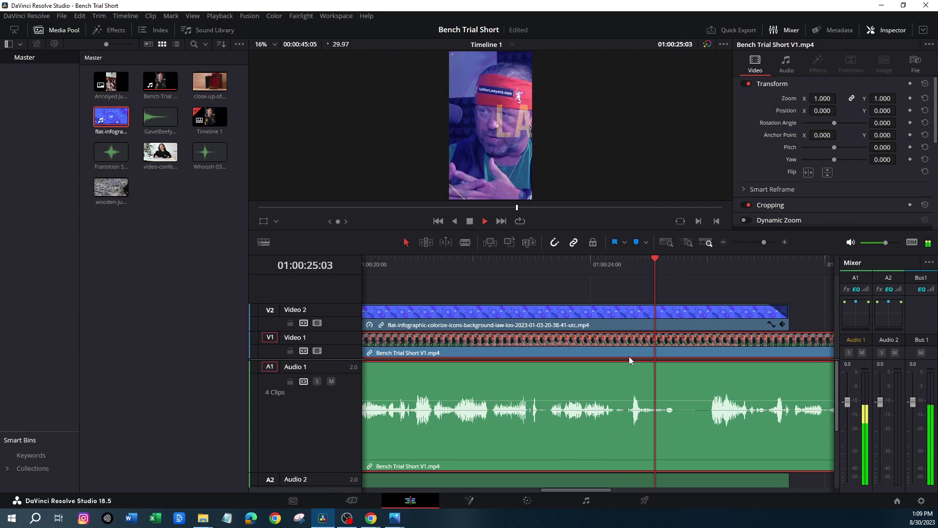
pyautogui.press('space')
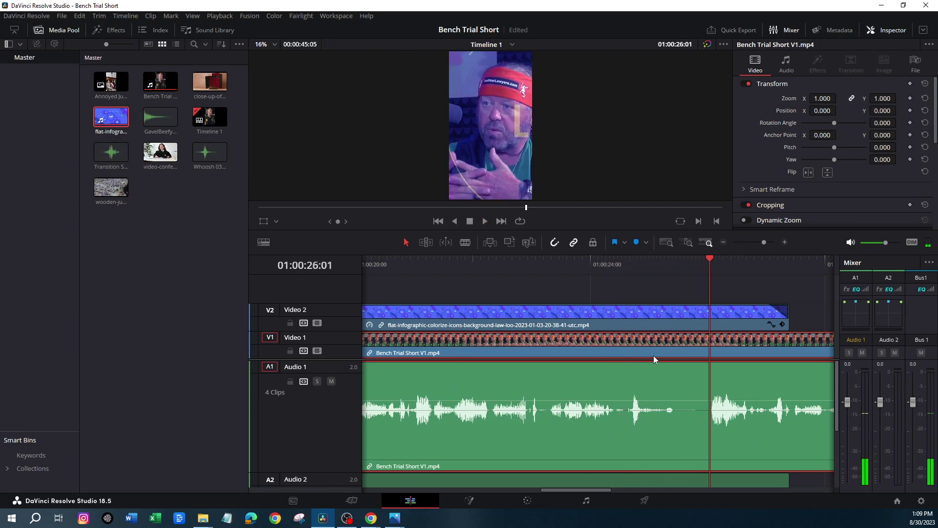
pyautogui.click(784, 317)
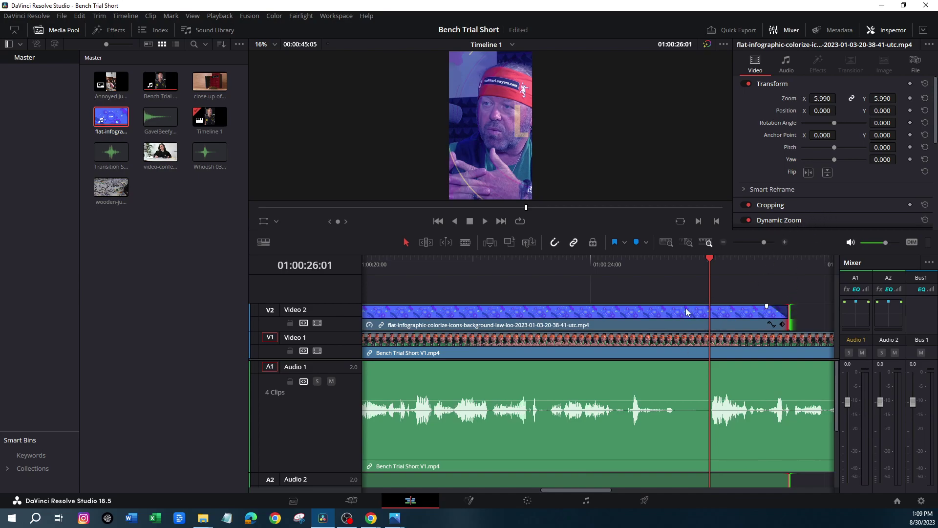
pyautogui.click(684, 350)
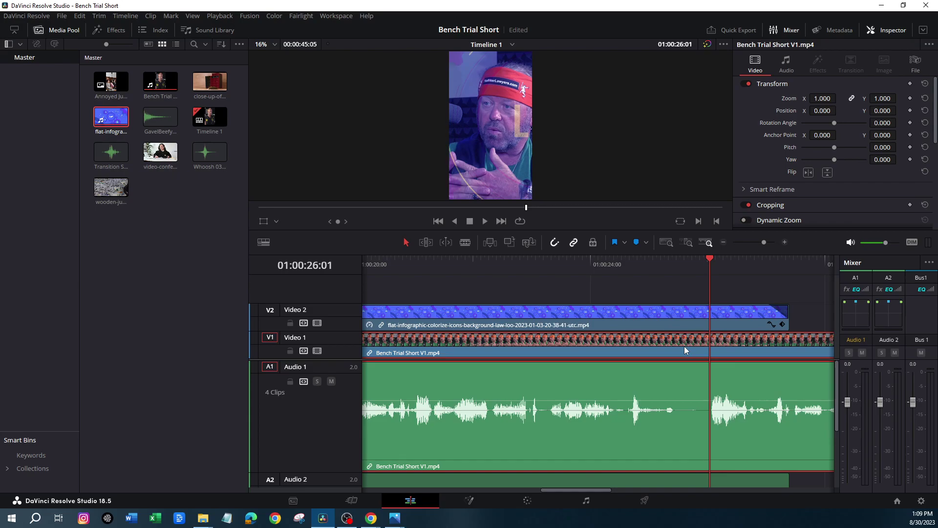
pyautogui.hotkey('ctrl', 'b')
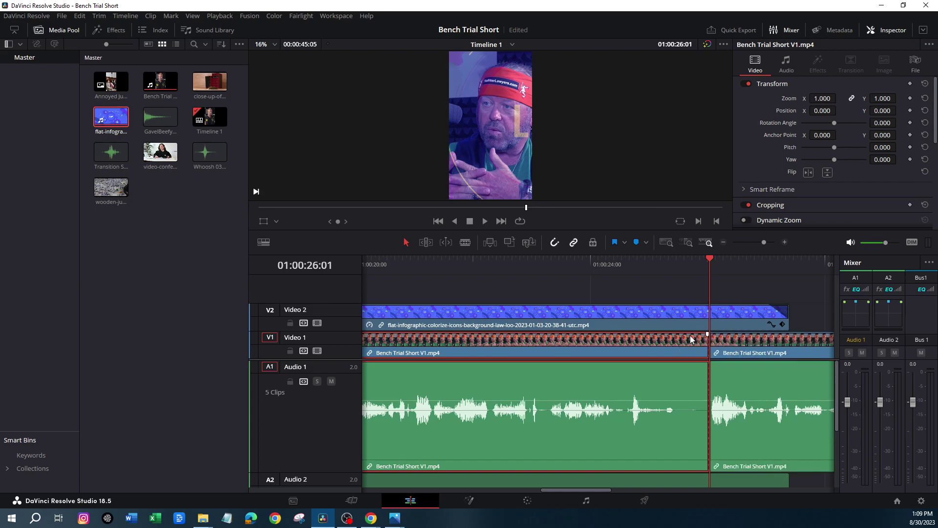
pyautogui.hotkey('ctrl', 's')
# Step: Set the law overlay's speed to 118% and extend its end to the cut at 01:00:26:01
pyautogui.click(724, 241)
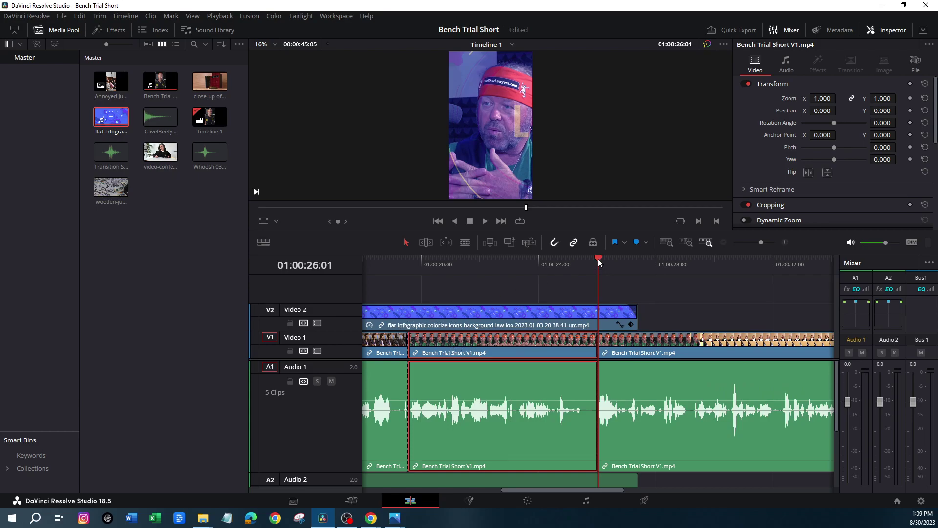
pyautogui.click(622, 321)
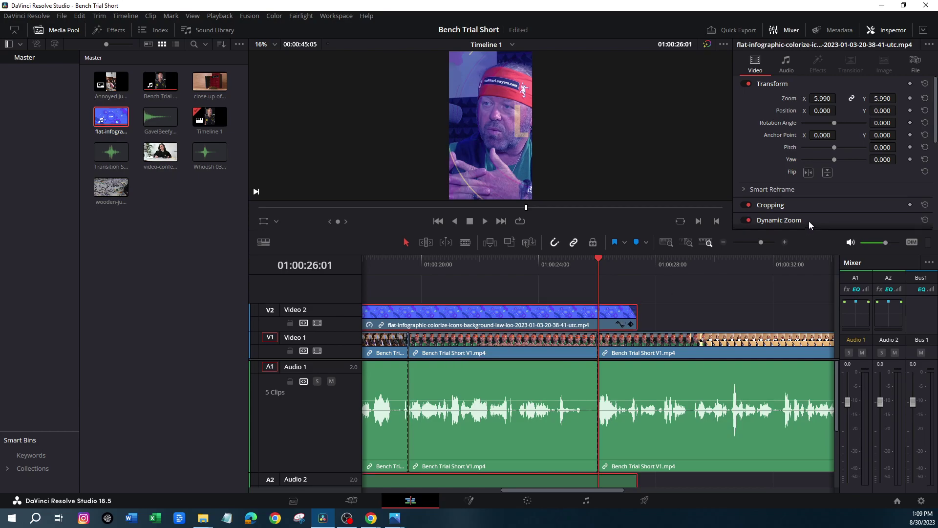
pyautogui.click(621, 321)
pyautogui.click(621, 297)
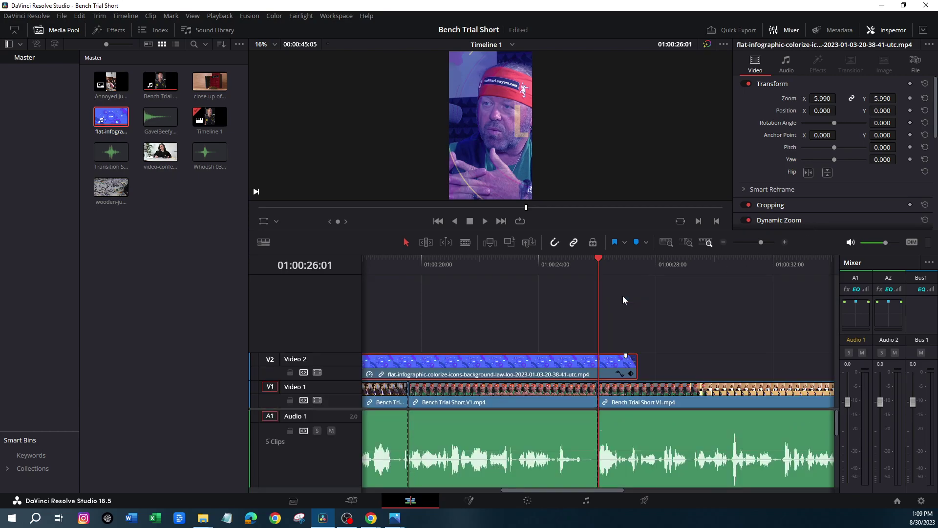
pyautogui.scroll(-5, 801, 209)
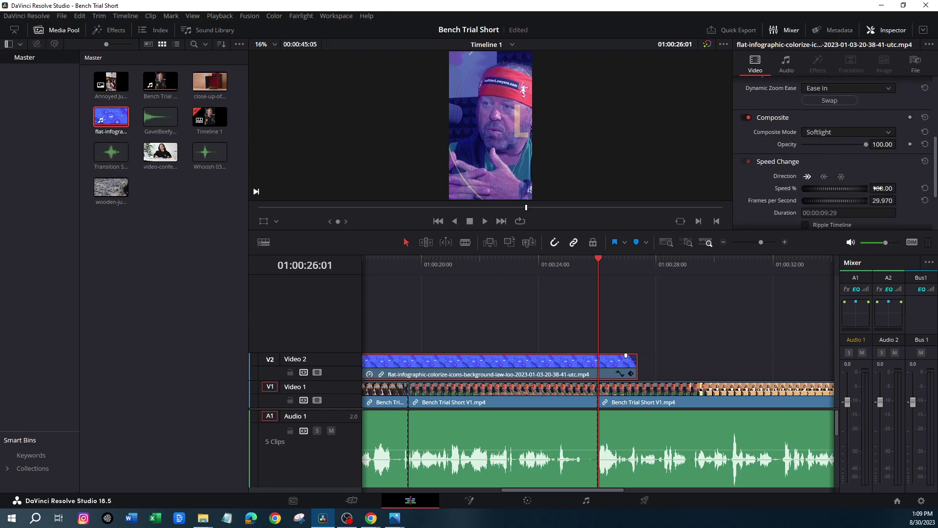
pyautogui.moveTo(878, 189); pyautogui.dragTo(899, 188)
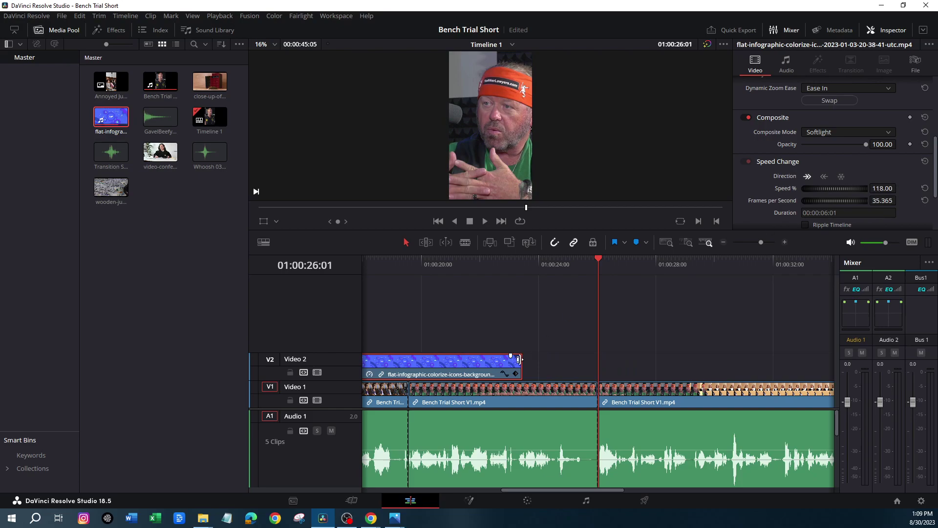
pyautogui.moveTo(519, 364); pyautogui.dragTo(608, 365)
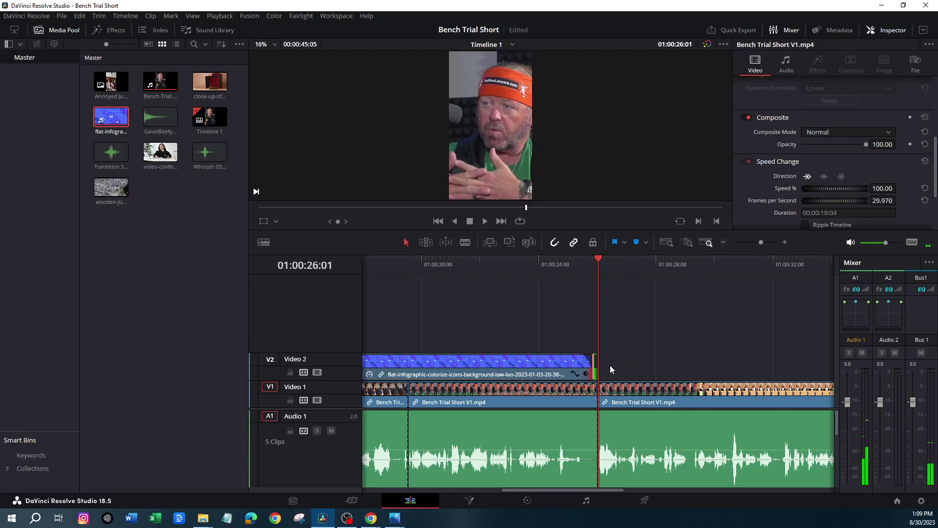
pyautogui.click(547, 369)
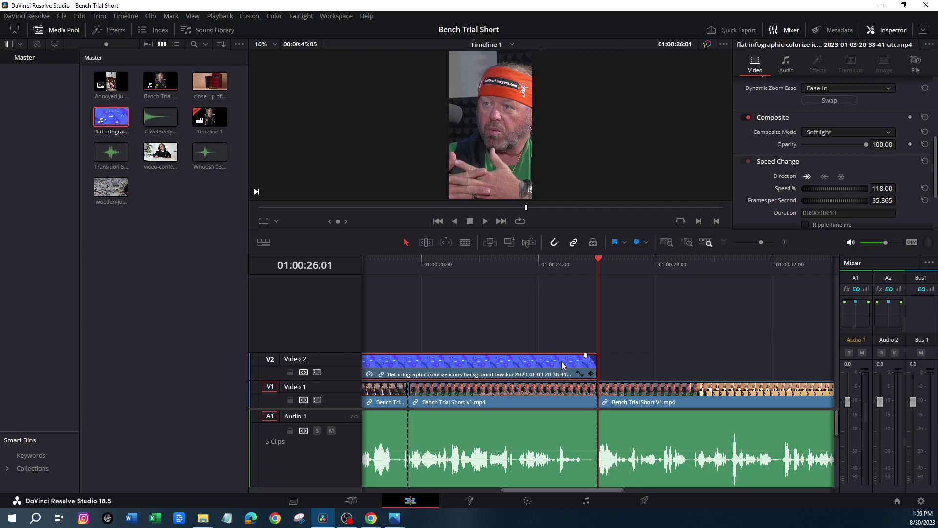
# Step: Duplicate the main clip segment between the two cuts onto Video 3 above the law overlay and lower the copy's volume to -100
pyautogui.click(526, 393)
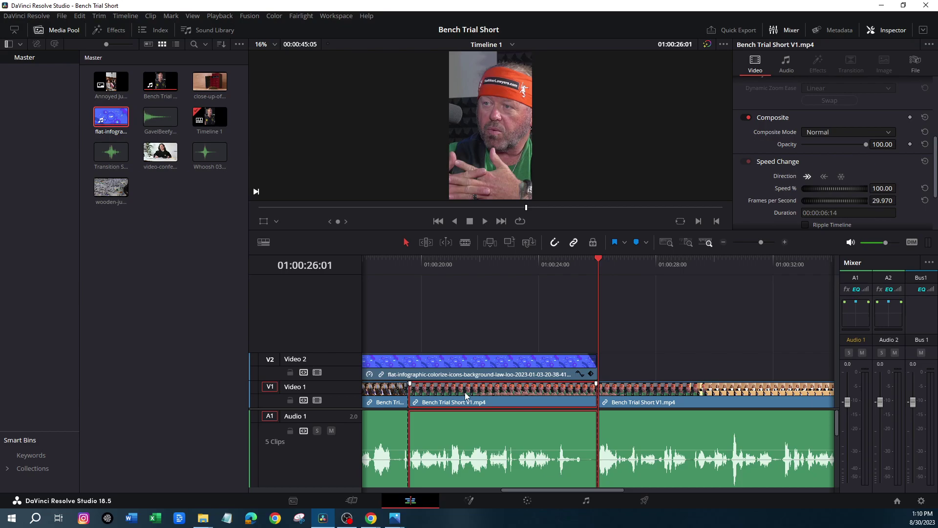
pyautogui.moveTo(464, 392); pyautogui.dragTo(467, 339)
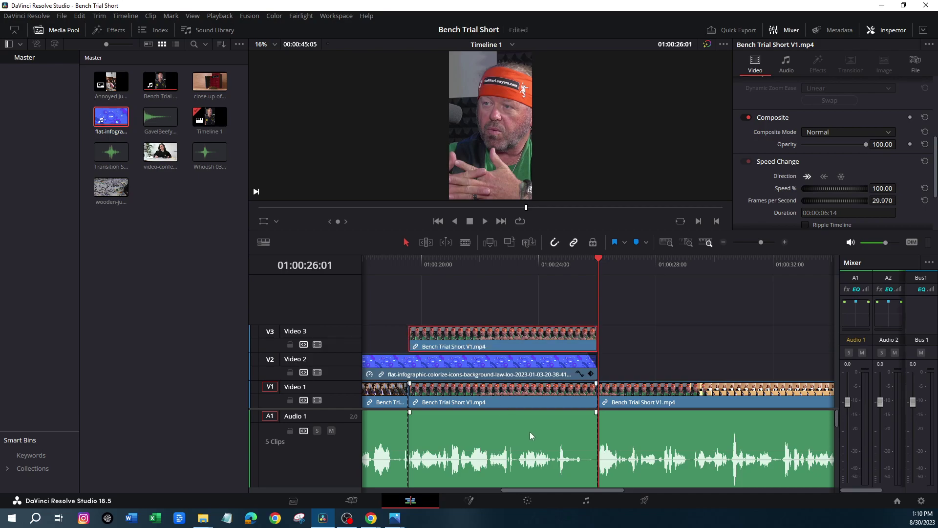
pyautogui.scroll(-2, 467, 440)
pyautogui.scroll(-4, 470, 455)
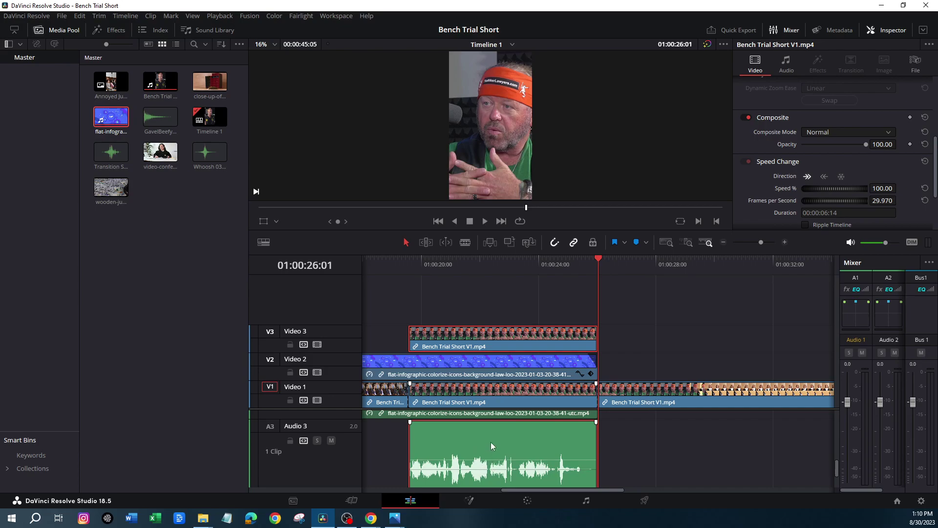
pyautogui.click(786, 63)
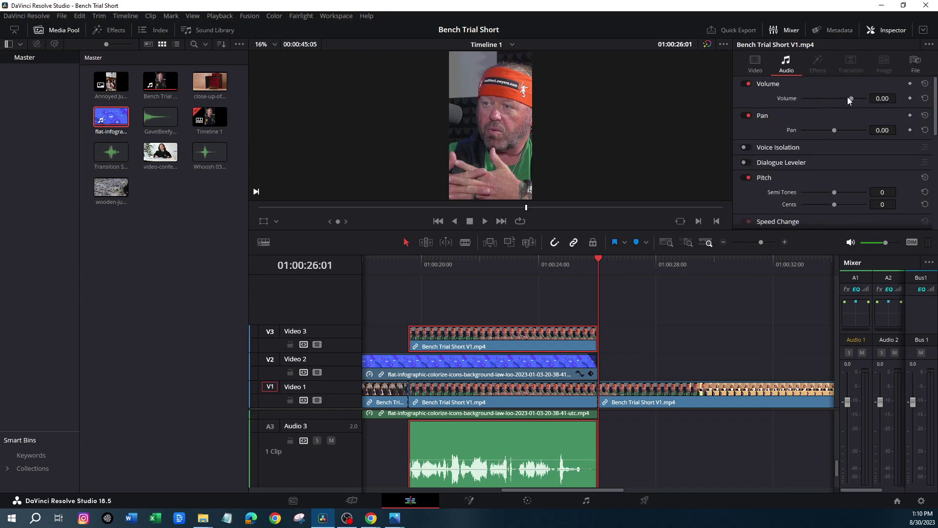
pyautogui.moveTo(850, 98); pyautogui.dragTo(737, 101)
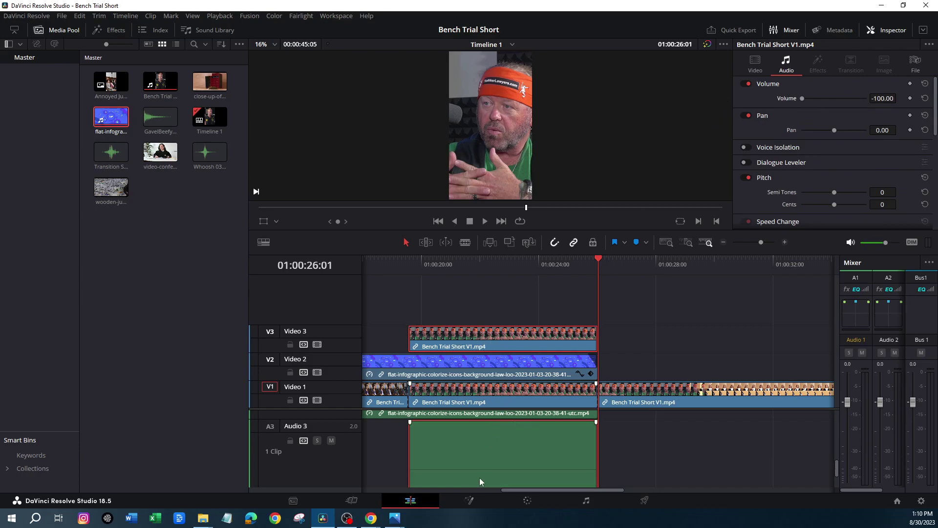
pyautogui.scroll(5, 541, 465)
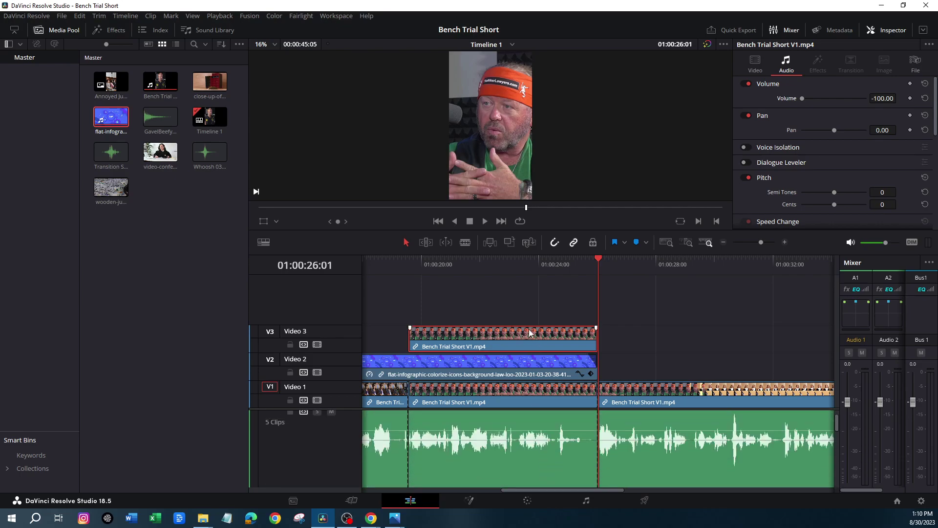
# Step: On the Color page at 01:00:19:17, draw Magic Mask strokes over the man in the Video 3 clip and subtractive strokes over the background
pyautogui.moveTo(598, 259); pyautogui.dragTo(411, 268)
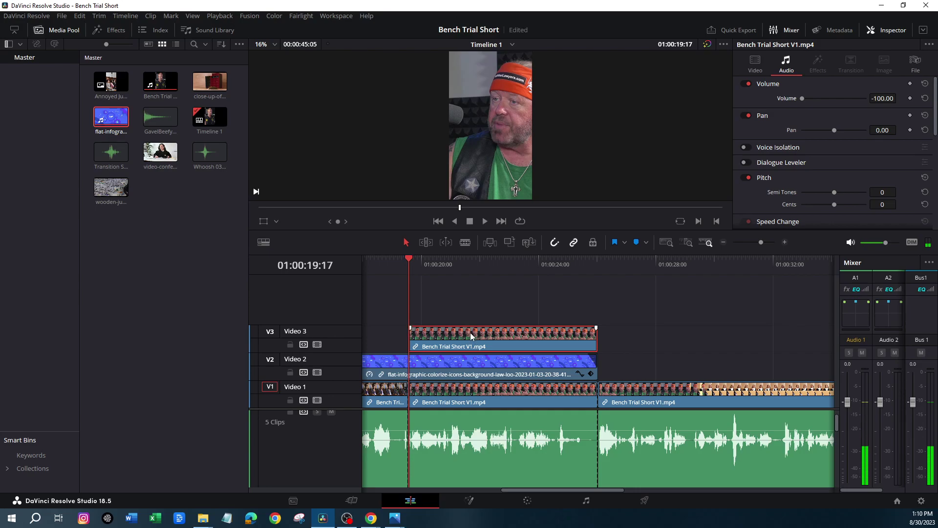
pyautogui.click(528, 501)
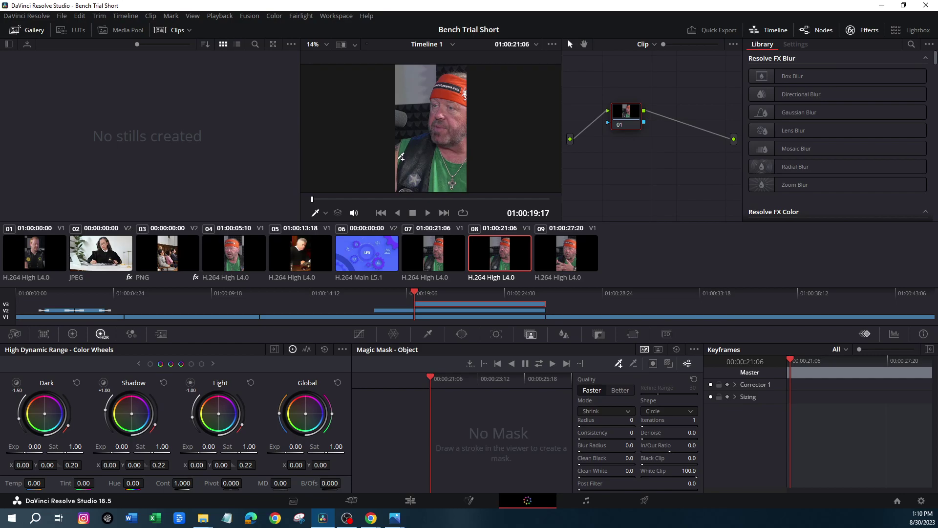
pyautogui.moveTo(400, 186)
pyautogui.mouseDown()
pyautogui.moveTo(405, 150)
pyautogui.moveTo(418, 146)
pyautogui.moveTo(427, 157)
pyautogui.moveTo(406, 164)
pyautogui.moveTo(416, 177)
pyautogui.moveTo(460, 184)
pyautogui.moveTo(451, 162)
pyautogui.moveTo(433, 157)
pyautogui.moveTo(456, 153)
pyautogui.moveTo(443, 116)
pyautogui.moveTo(460, 81)
pyautogui.moveTo(452, 76)
pyautogui.moveTo(433, 109)
pyautogui.moveTo(446, 140)
pyautogui.moveTo(465, 117)
pyautogui.moveTo(461, 87)
pyautogui.moveTo(453, 122)
pyautogui.moveTo(404, 145)
pyautogui.moveTo(409, 158)
pyautogui.moveTo(440, 153)
pyautogui.moveTo(436, 165)
pyautogui.moveTo(441, 149)
pyautogui.moveTo(461, 167)
pyautogui.mouseUp()
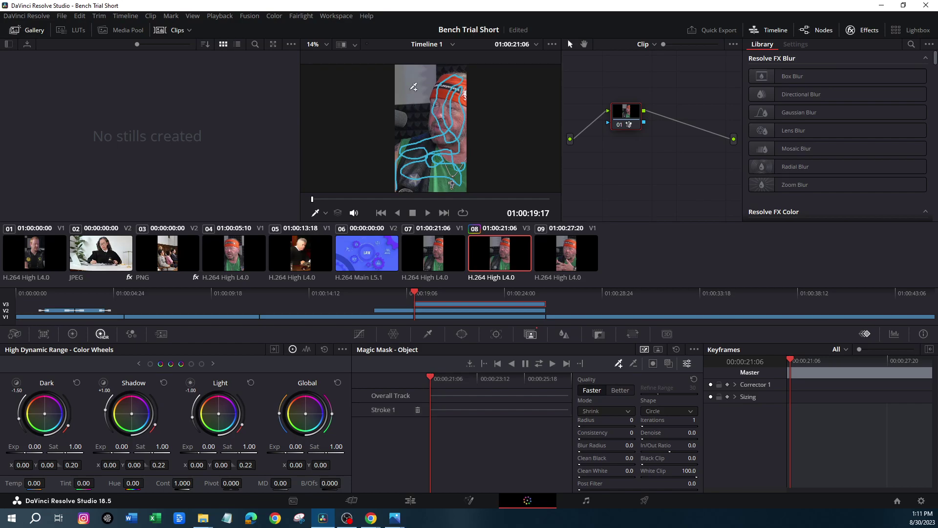
pyautogui.moveTo(398, 130)
pyautogui.mouseDown()
pyautogui.moveTo(398, 117)
pyautogui.moveTo(414, 125)
pyautogui.moveTo(422, 115)
pyautogui.moveTo(411, 77)
pyautogui.moveTo(445, 63)
pyautogui.mouseUp()
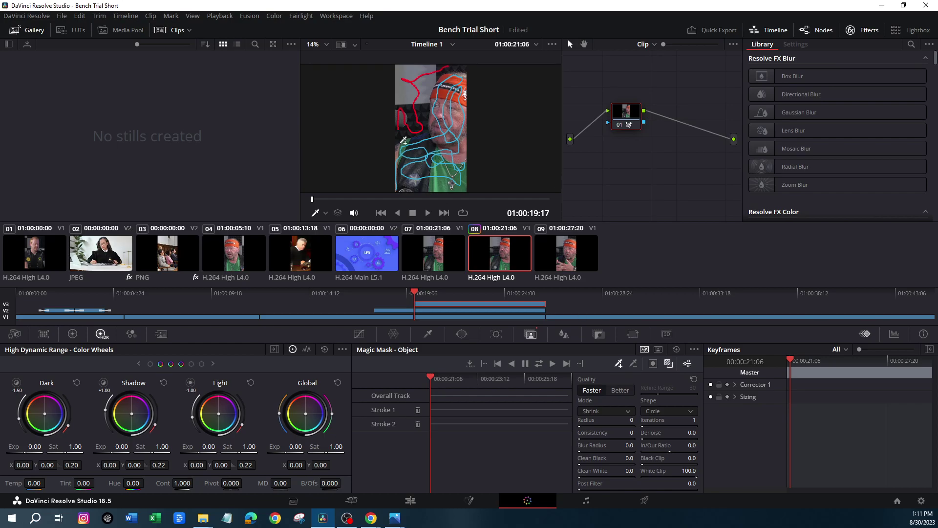
# Step: With the mask overlay shown, add a third Magic Mask stroke below the microphone and track the mask through the whole clip
pyautogui.click(671, 366)
pyautogui.click(672, 367)
pyautogui.click(669, 365)
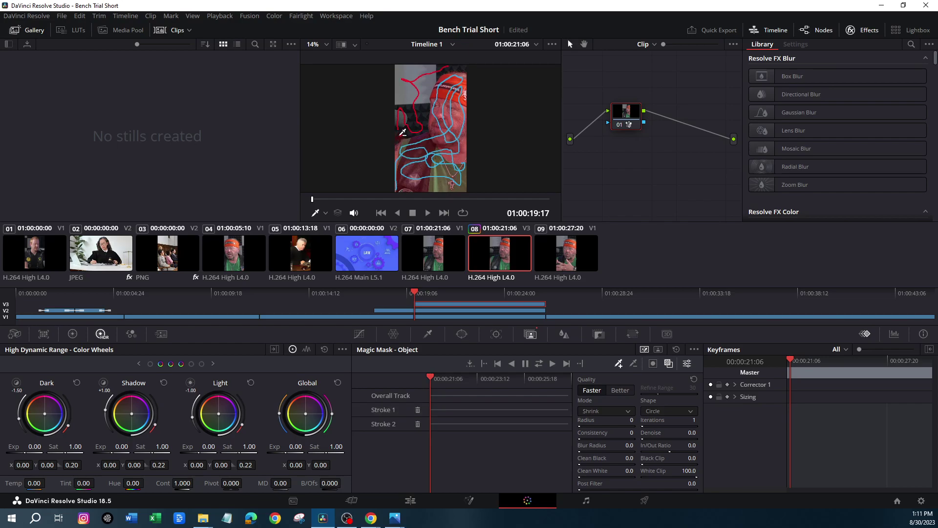
pyautogui.click(398, 135)
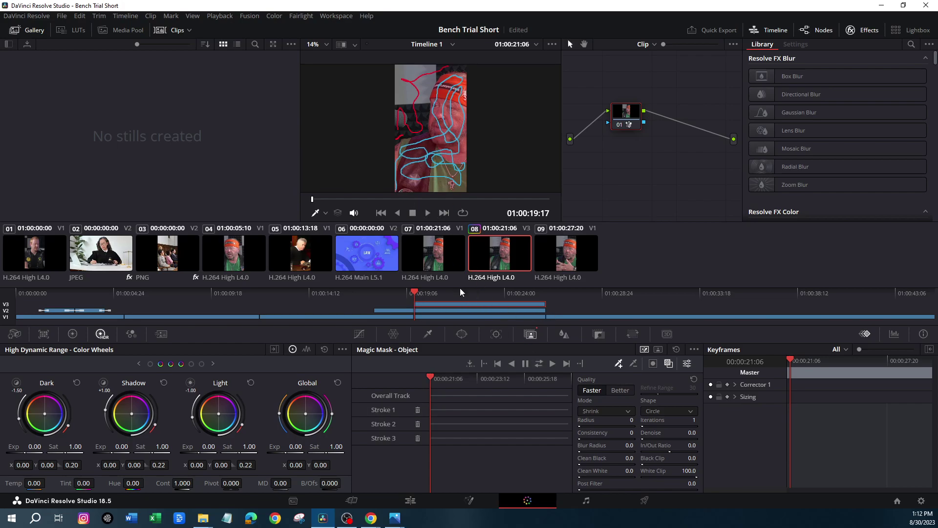
pyautogui.click(538, 364)
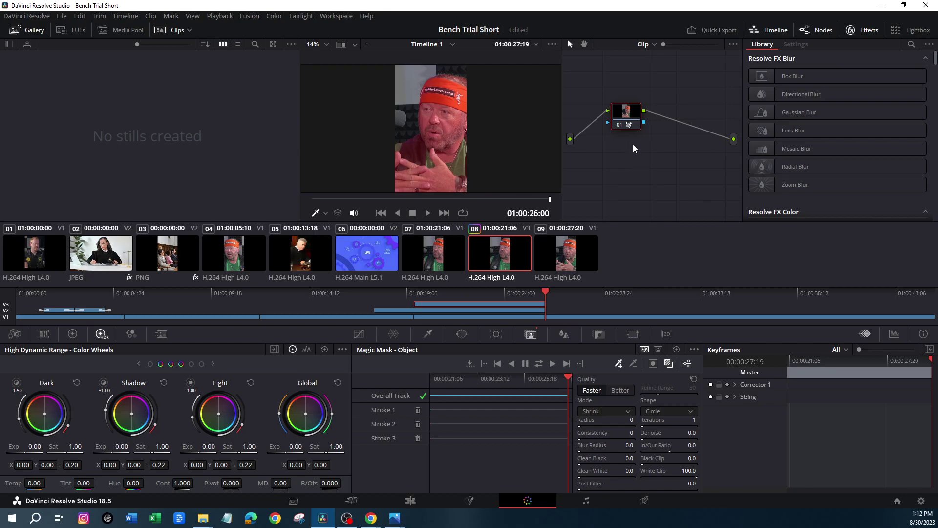
# Step: Add an alpha output to the node graph, connect node 01's mask output to it and turn off the mask overlay
pyautogui.rightClick(646, 158)
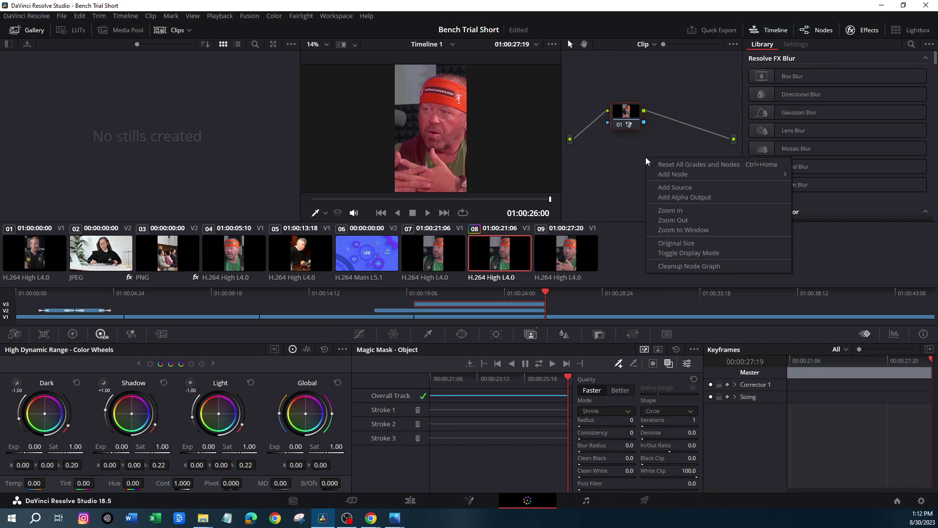
pyautogui.click(674, 198)
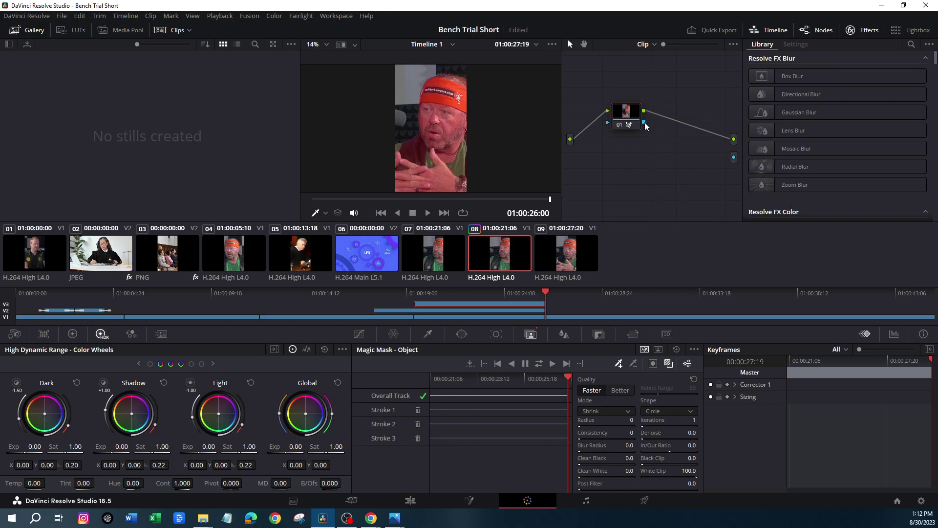
pyautogui.moveTo(645, 126); pyautogui.dragTo(733, 160)
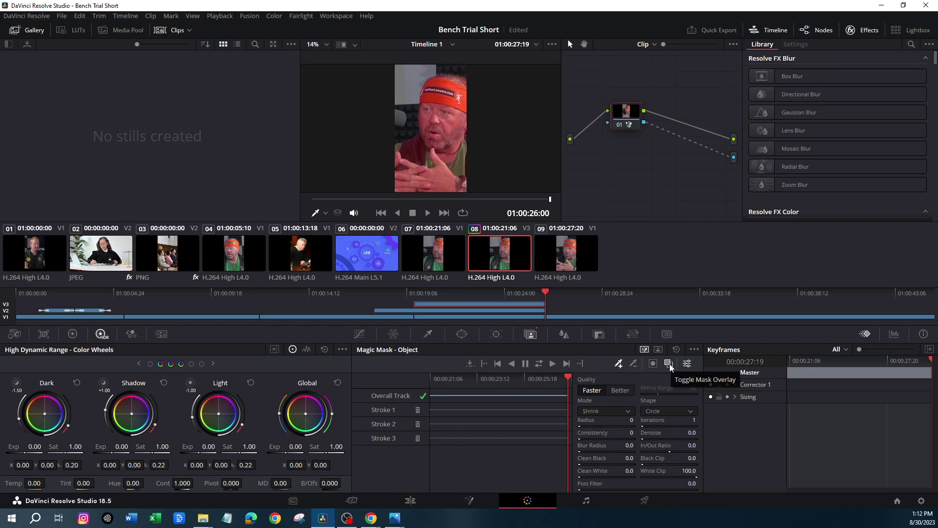
pyautogui.click(668, 365)
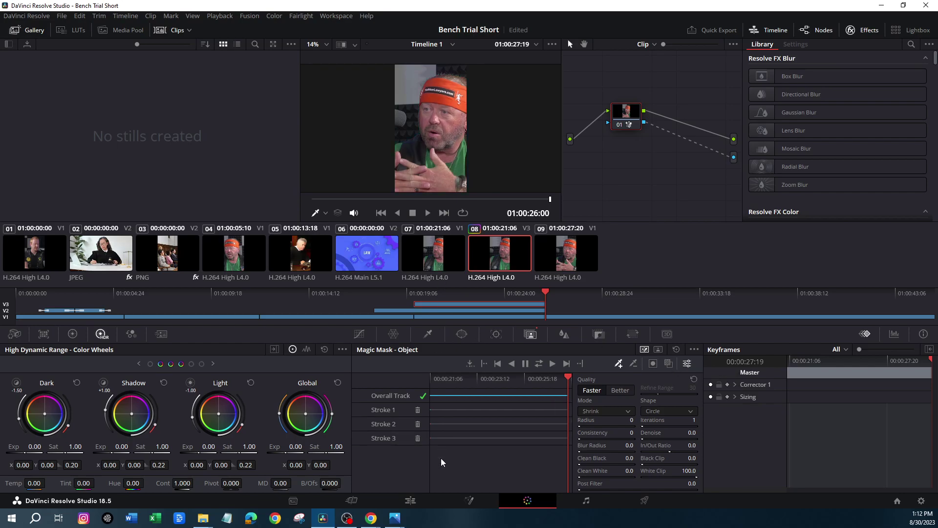
# Step: On the Edit page at 01:00:21:05, rotate the law overlay to 90, with position X at -265 and zoom at 5.430
pyautogui.click(410, 501)
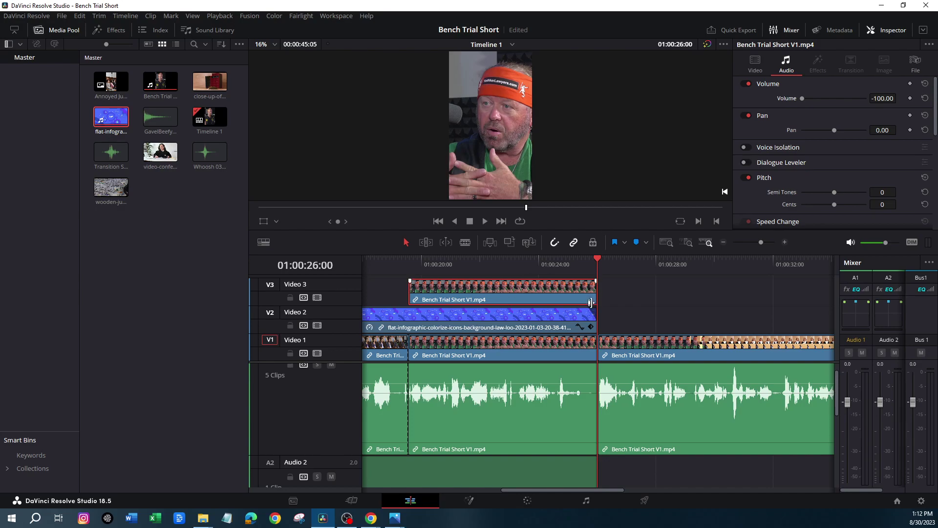
pyautogui.moveTo(597, 259); pyautogui.dragTo(457, 244)
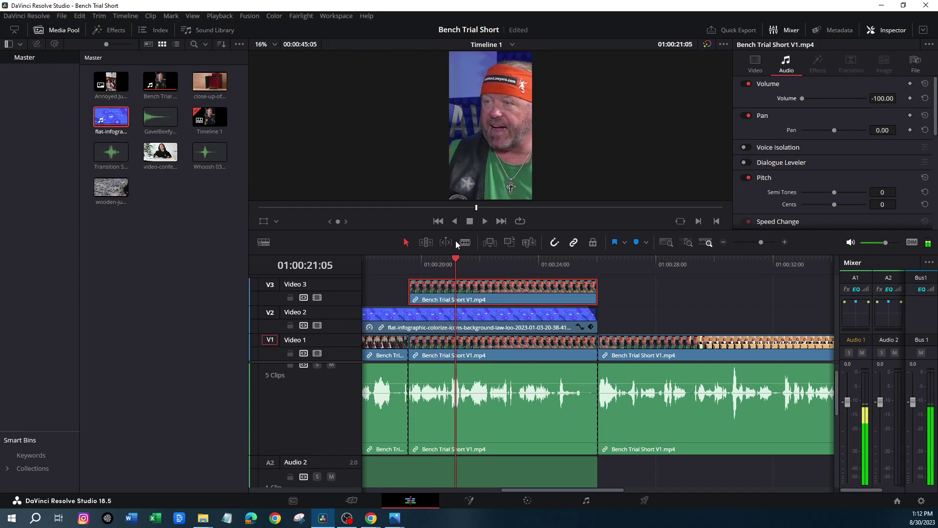
pyautogui.click(481, 322)
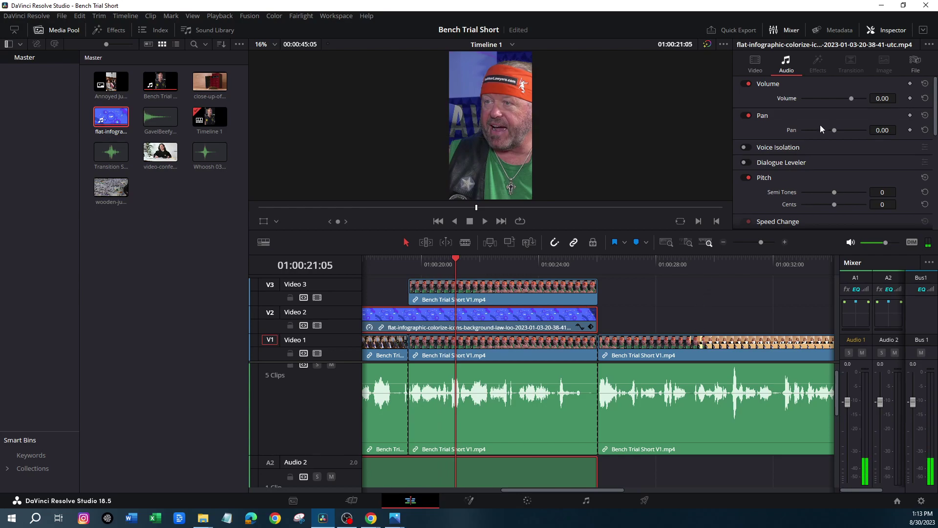
pyautogui.click(497, 296)
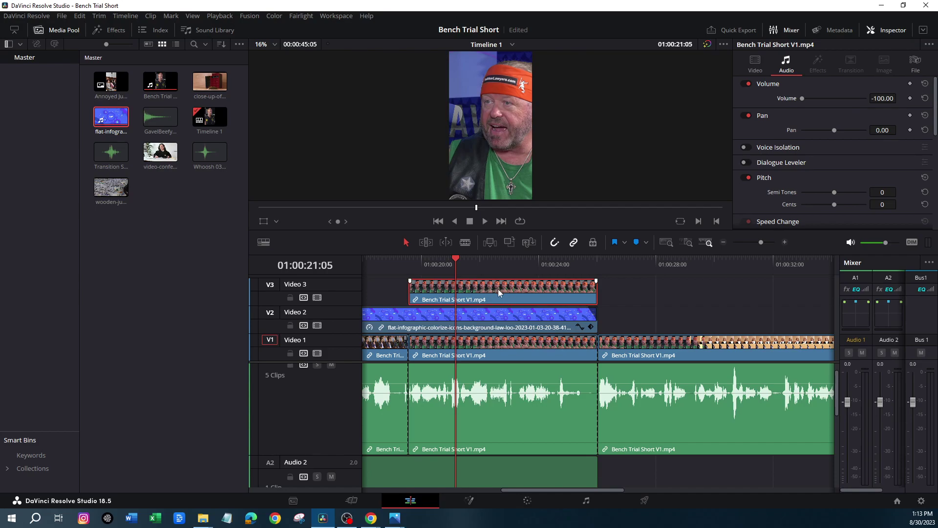
pyautogui.click(500, 323)
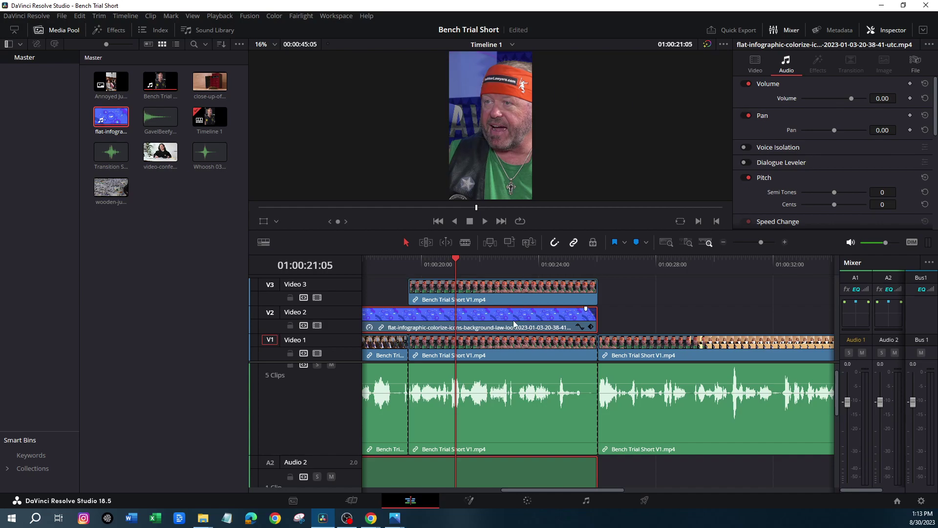
pyautogui.click(758, 65)
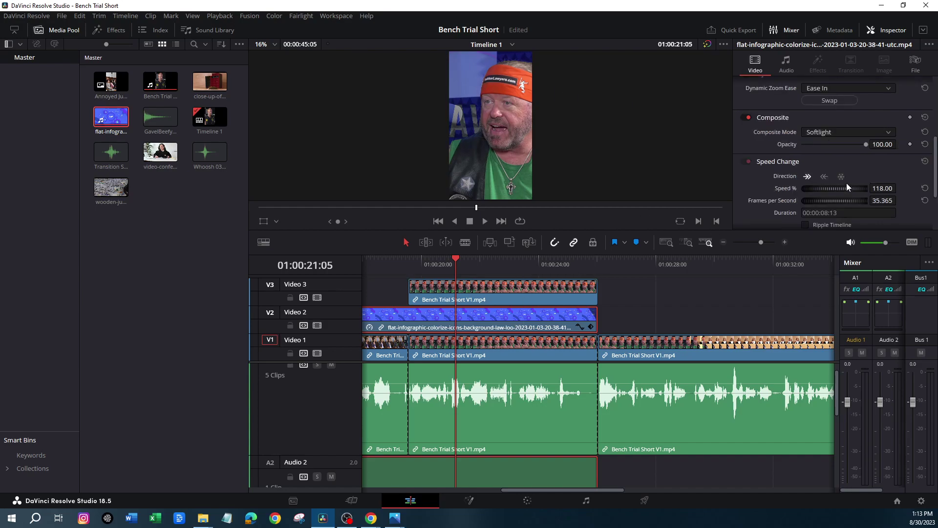
pyautogui.scroll(5, 846, 185)
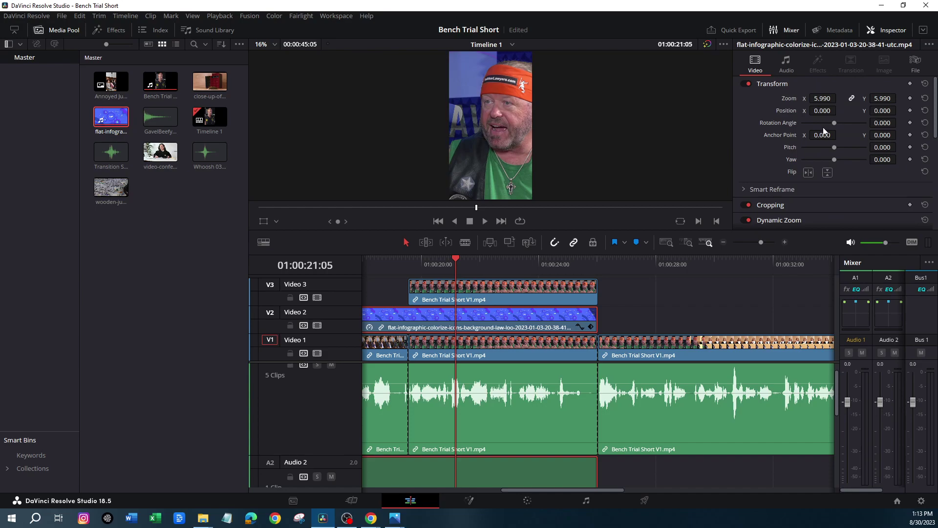
pyautogui.moveTo(834, 121); pyautogui.dragTo(842, 122)
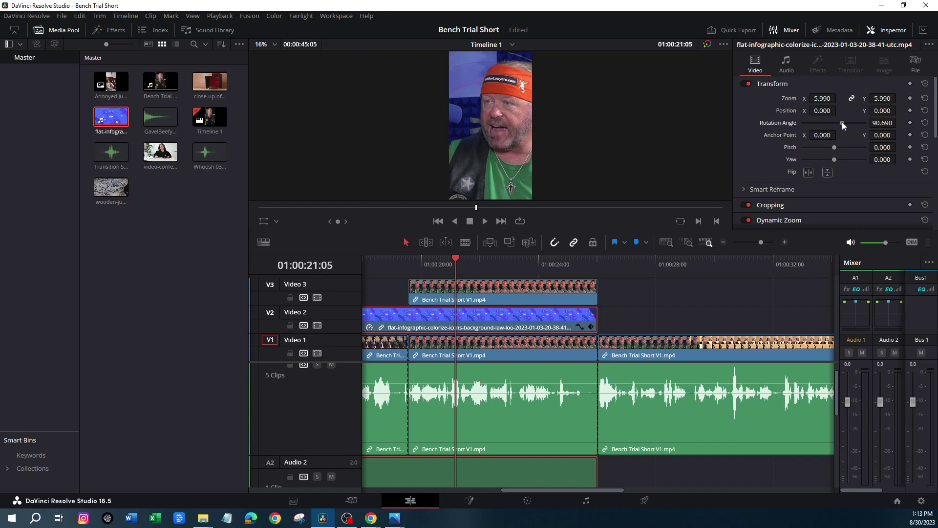
pyautogui.click(878, 122)
pyautogui.moveTo(836, 111); pyautogui.dragTo(708, 111)
pyautogui.moveTo(817, 98); pyautogui.dragTo(782, 98)
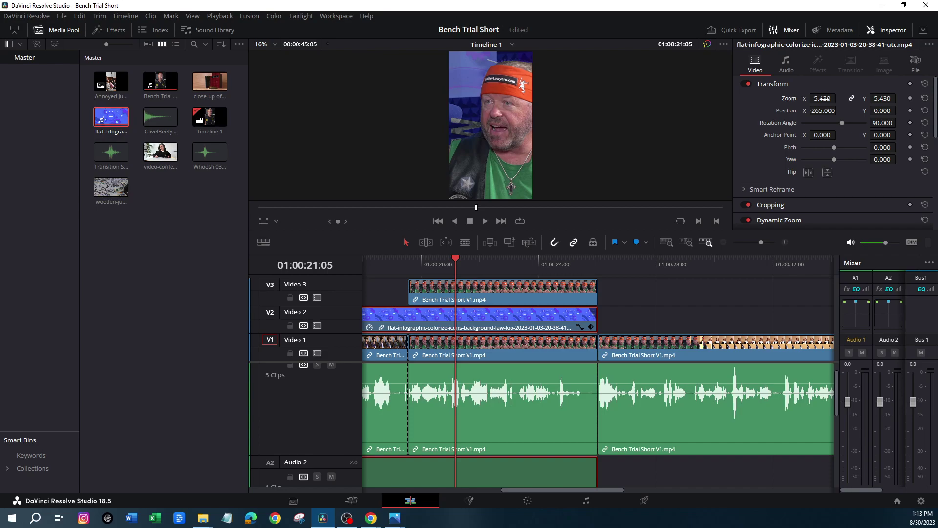
# Step: Play the timeline from 01:00:15:24 into the law overlay to check the masked speaker in front of it
pyautogui.click(441, 258)
pyautogui.moveTo(441, 259); pyautogui.dragTo(386, 267)
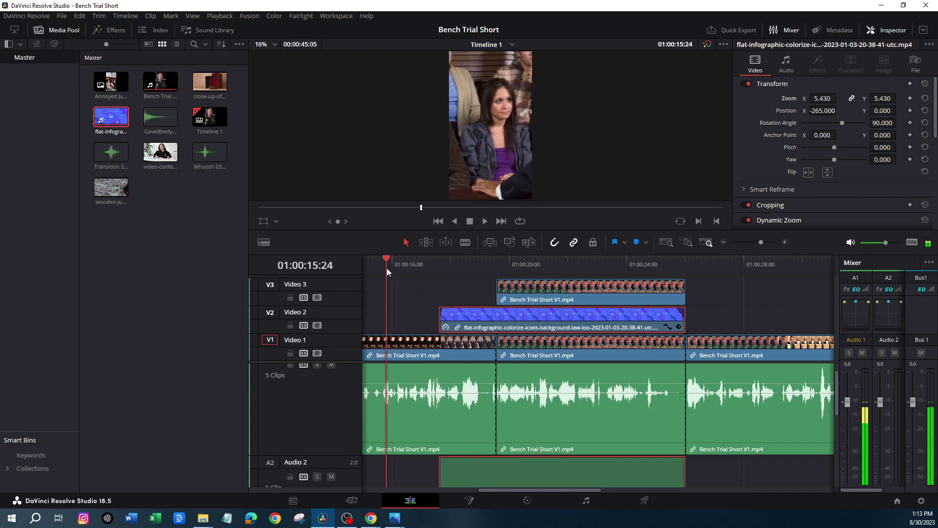
pyautogui.click(488, 221)
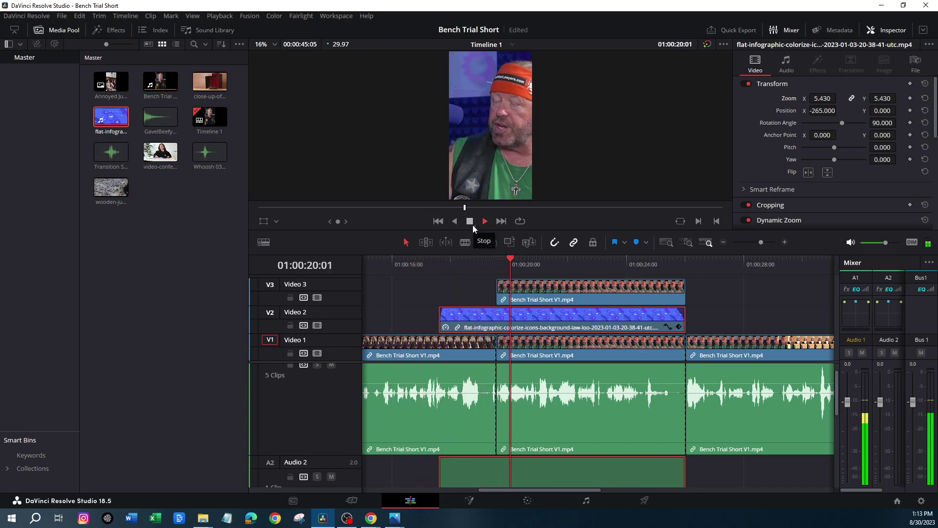
pyautogui.click(470, 222)
# Step: Set the law overlay's speed to 134% and slide it along Video 2 to end with the Video 3 clip
pyautogui.click(516, 262)
pyautogui.moveTo(516, 264); pyautogui.dragTo(492, 254)
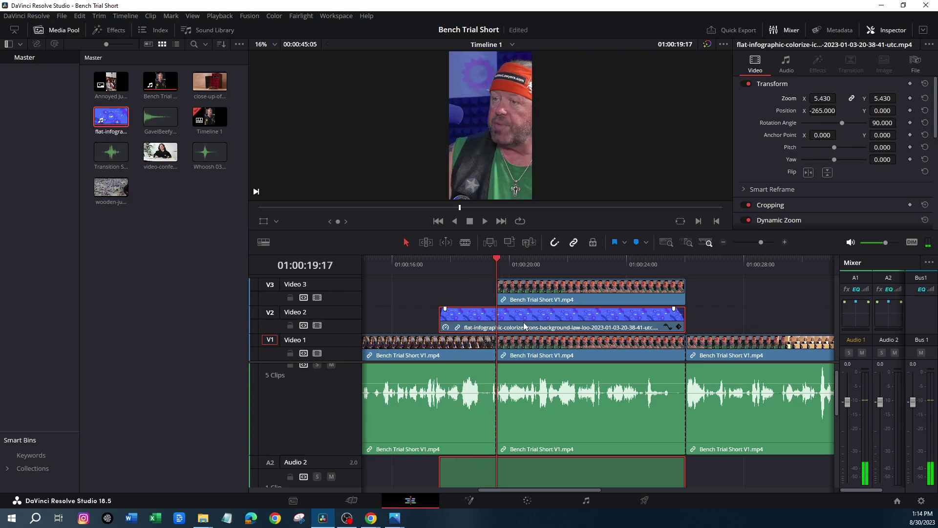
pyautogui.scroll(-4, 807, 198)
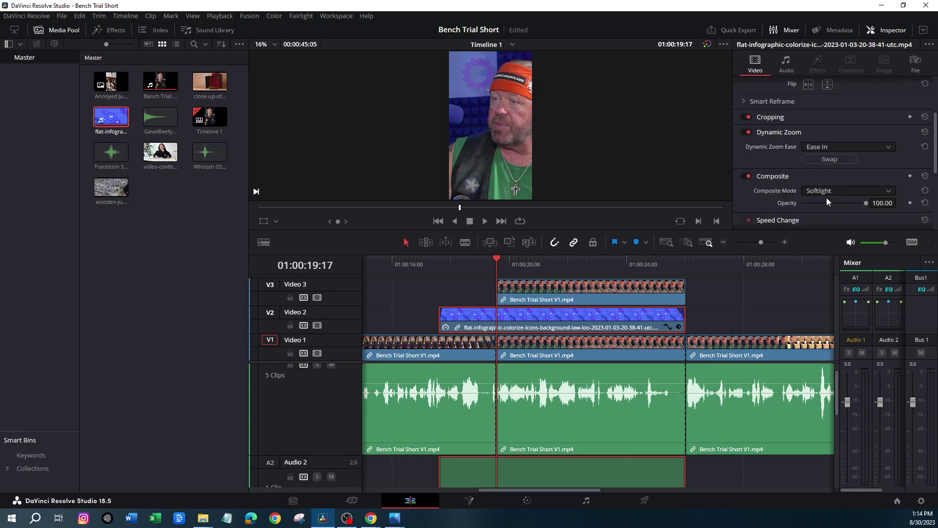
pyautogui.moveTo(532, 322)
pyautogui.scroll(-3, 836, 199)
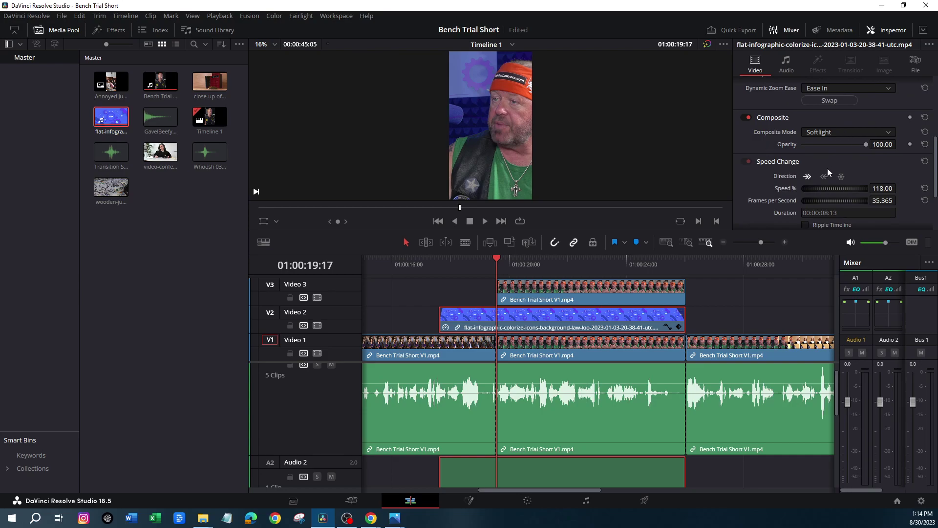
pyautogui.moveTo(899, 189); pyautogui.dragTo(899, 188)
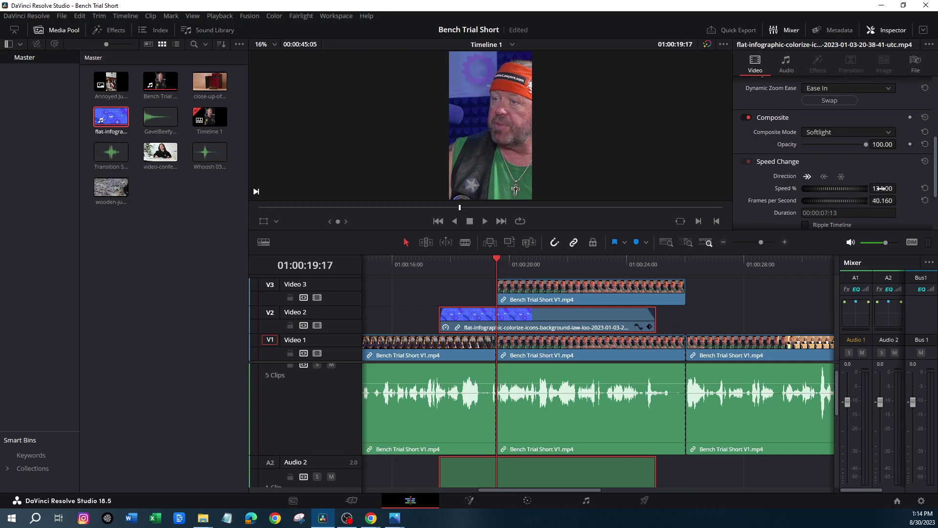
pyautogui.moveTo(599, 318); pyautogui.dragTo(626, 316)
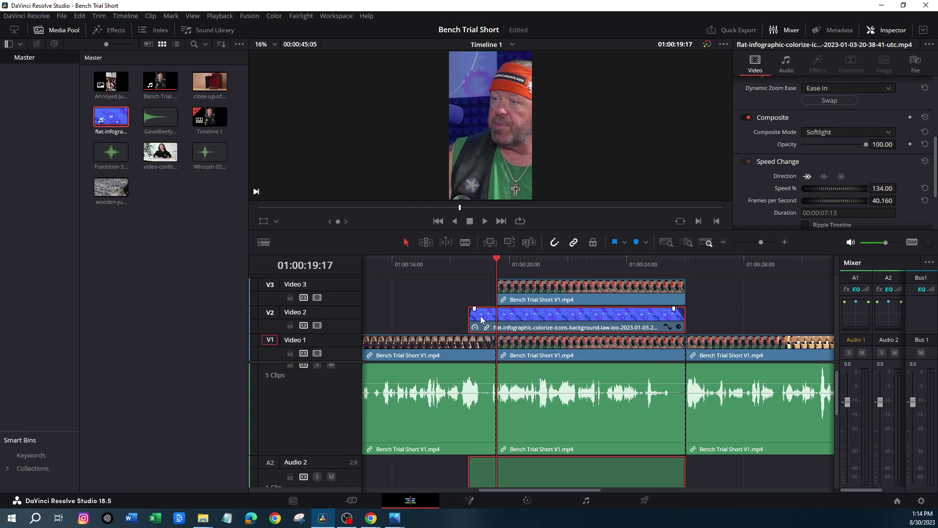
# Step: Lengthen the law overlay's fade-in to the cut at 01:00:19:17 and play back the section
pyautogui.moveTo(474, 309); pyautogui.dragTo(495, 309)
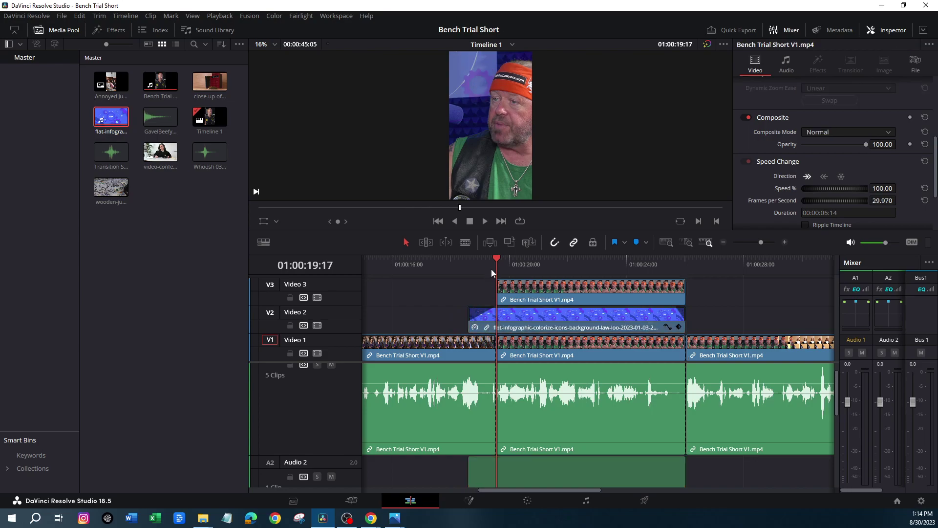
pyautogui.moveTo(496, 260); pyautogui.dragTo(451, 263)
pyautogui.click(485, 221)
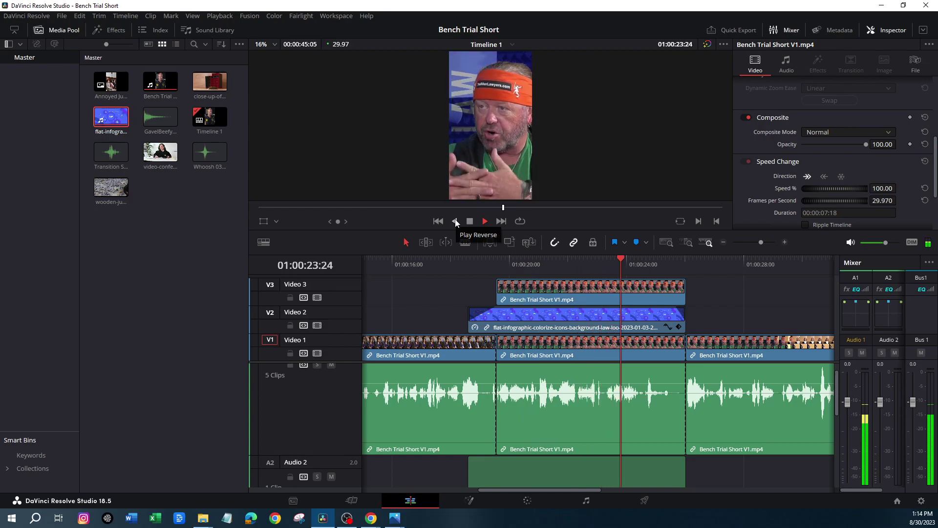
pyautogui.click(469, 221)
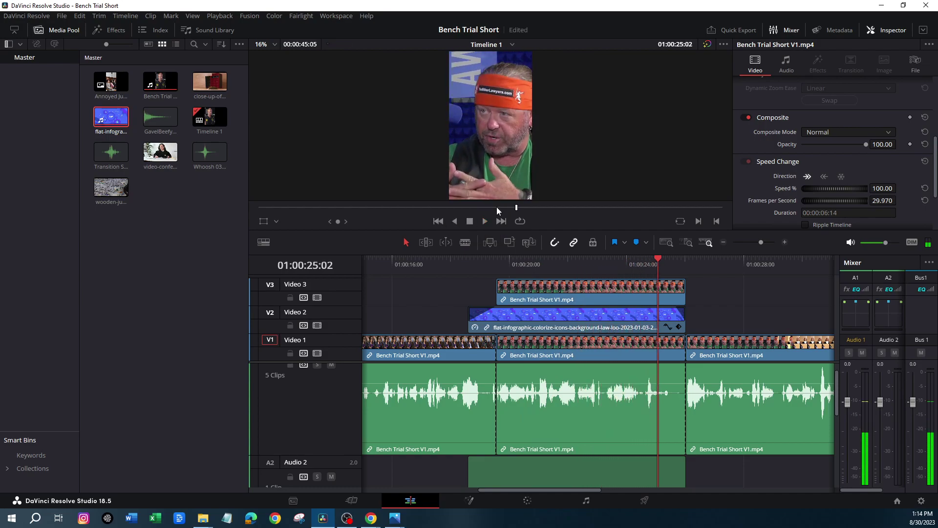
# Step: At 01:00:25:02, set the law overlay's zoom to 4.580 and its position X to -322
pyautogui.click(556, 318)
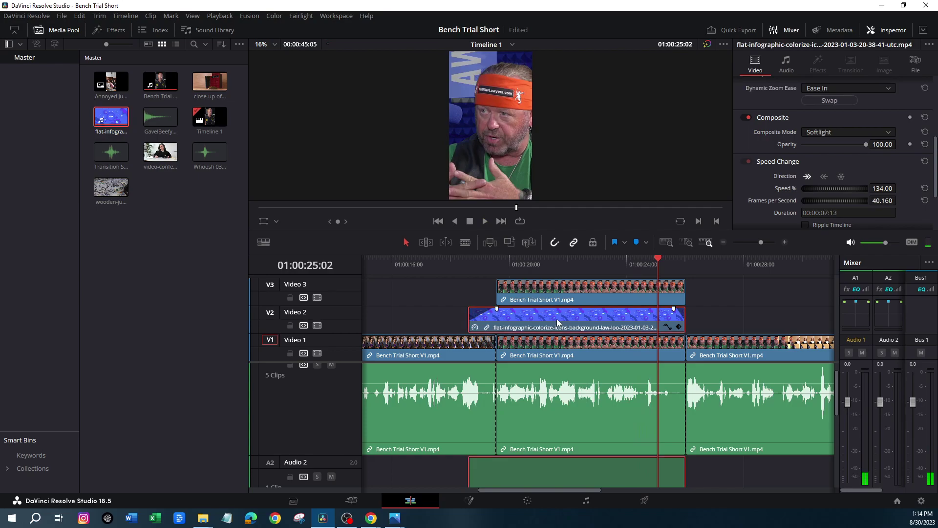
pyautogui.scroll(3, 772, 130)
pyautogui.scroll(1, 772, 130)
pyautogui.scroll(-3, 772, 131)
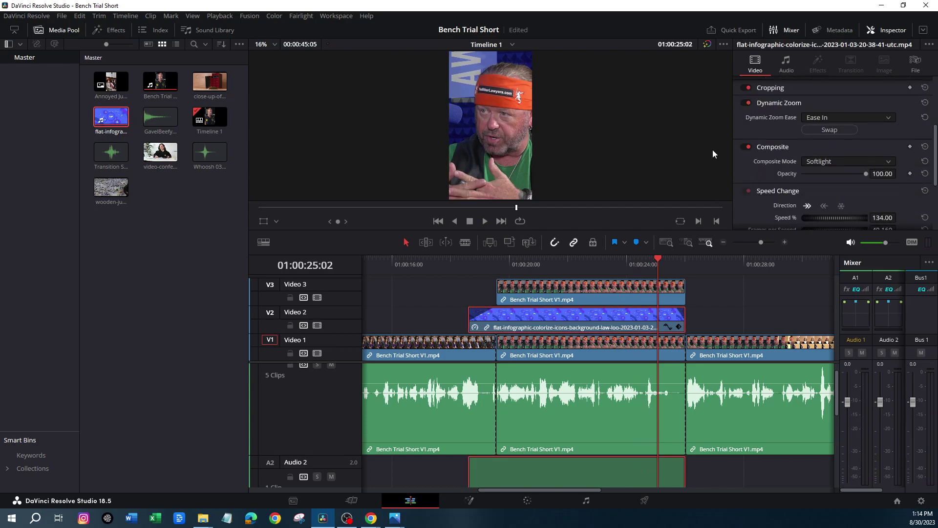
pyautogui.scroll(3, 792, 147)
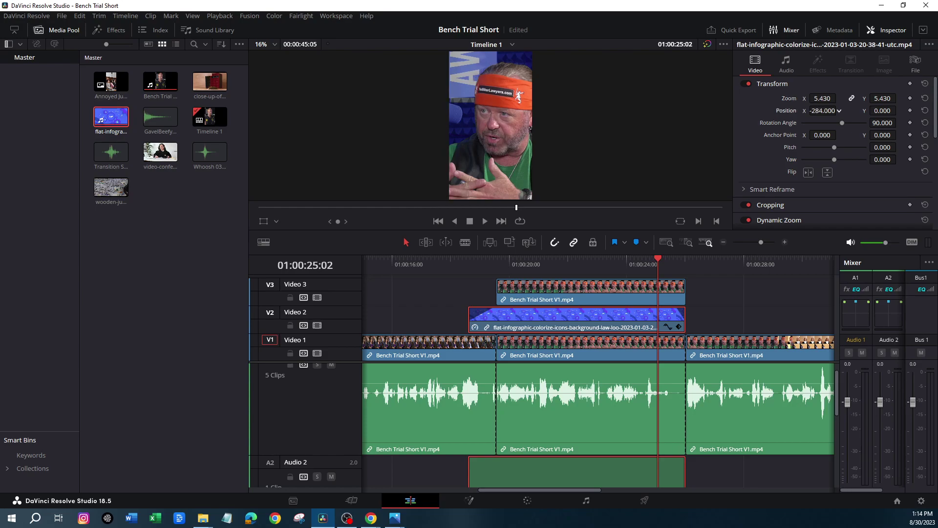
pyautogui.moveTo(822, 99)
pyautogui.mouseDown()
pyautogui.moveTo(782, 98)
pyautogui.moveTo(810, 110)
pyautogui.mouseUp()
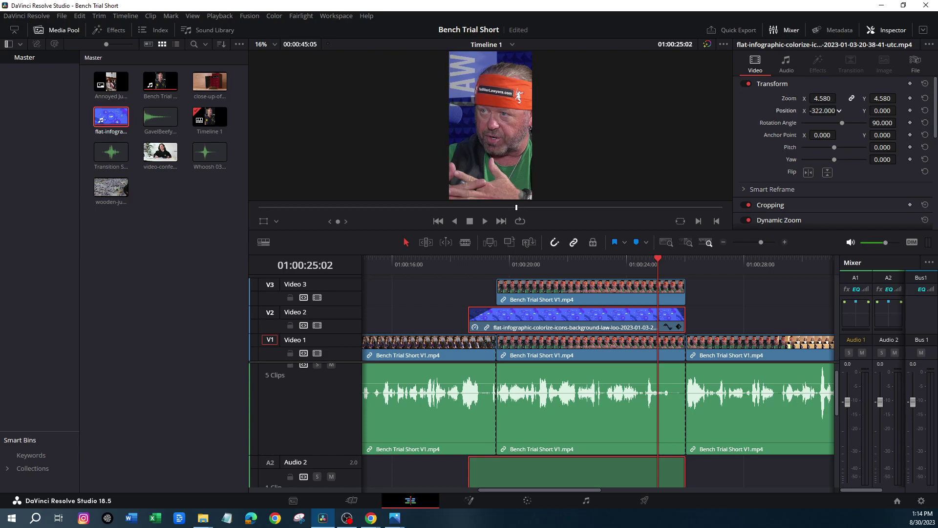
# Step: Play back the law overlay section twice from about 01:00:18:18 to review its timing and the transition
pyautogui.moveTo(658, 259); pyautogui.dragTo(468, 262)
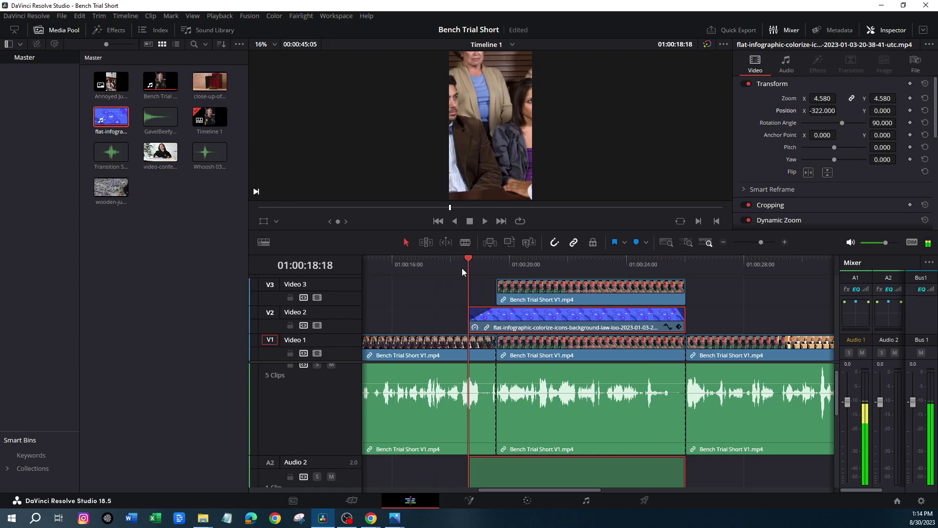
pyautogui.click(485, 221)
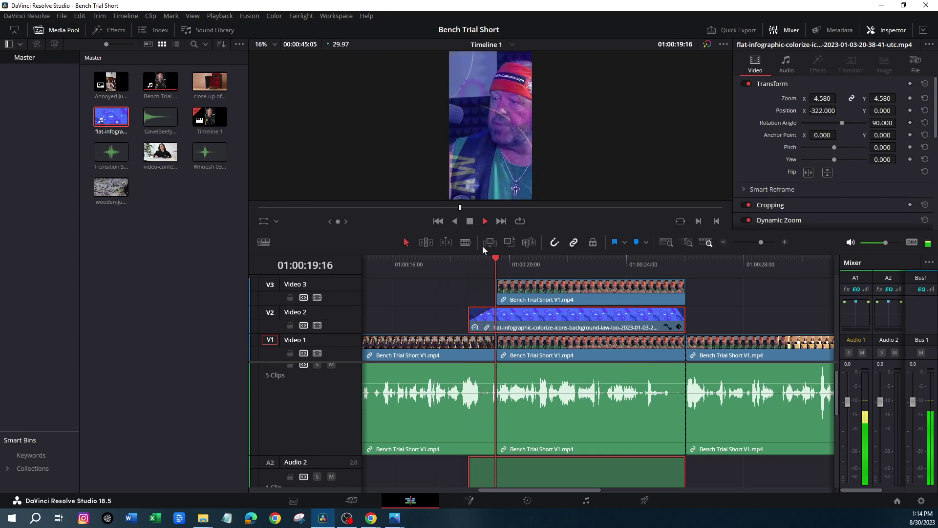
pyautogui.click(472, 222)
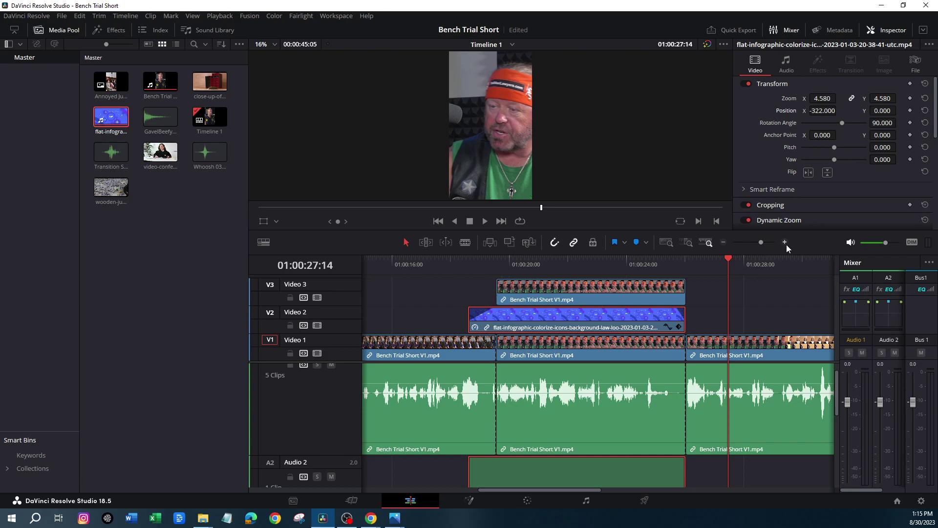
pyautogui.moveTo(723, 259); pyautogui.dragTo(468, 248)
pyautogui.click(477, 222)
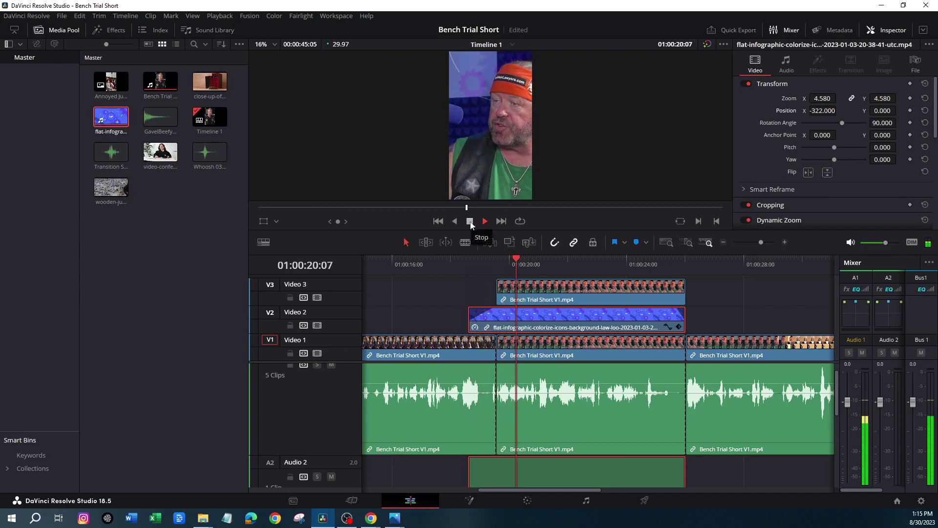
pyautogui.click(471, 222)
# Step: Set the law overlay's speed to 125%, lengthen it to 00:00:07:29 and realign its end with the end of the Video 3 clip
pyautogui.moveTo(534, 257); pyautogui.dragTo(488, 258)
pyautogui.click(469, 317)
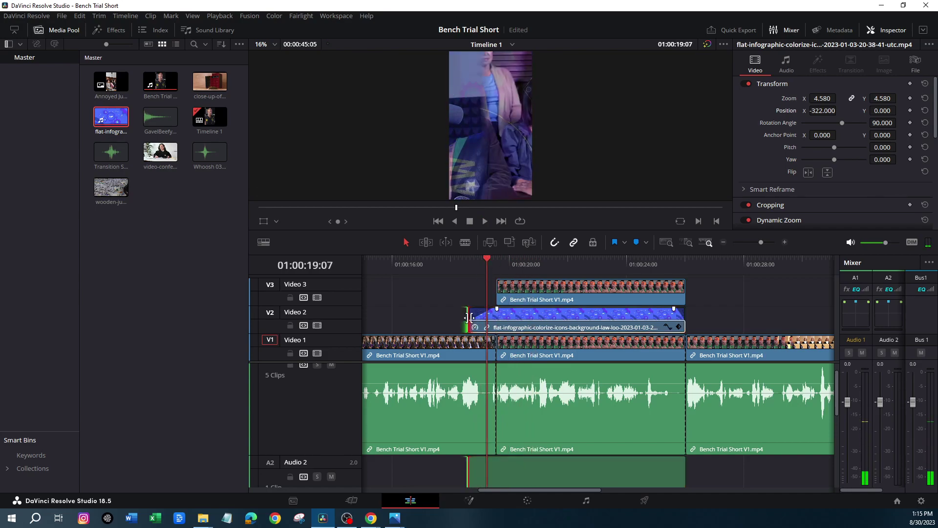
pyautogui.click(612, 322)
pyautogui.scroll(-5, 851, 185)
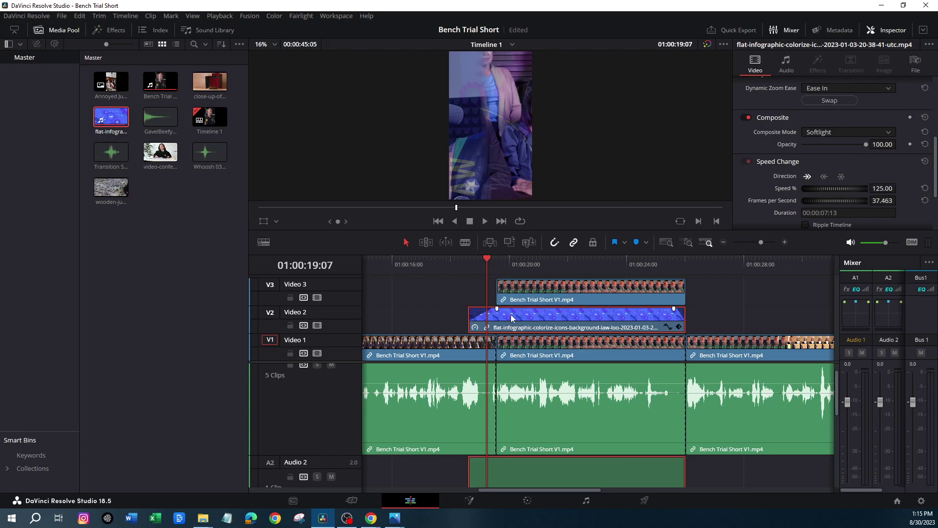
pyautogui.moveTo(687, 316); pyautogui.dragTo(647, 327)
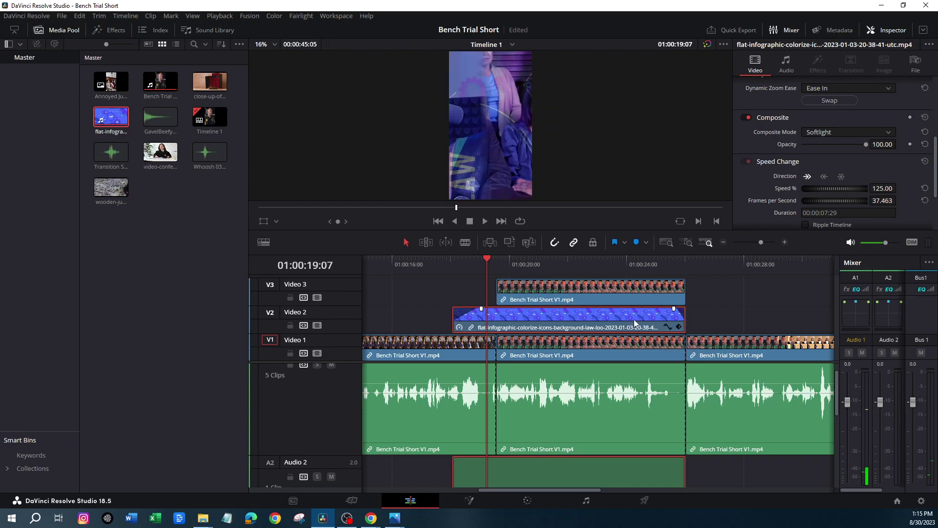
pyautogui.moveTo(486, 261); pyautogui.dragTo(448, 266)
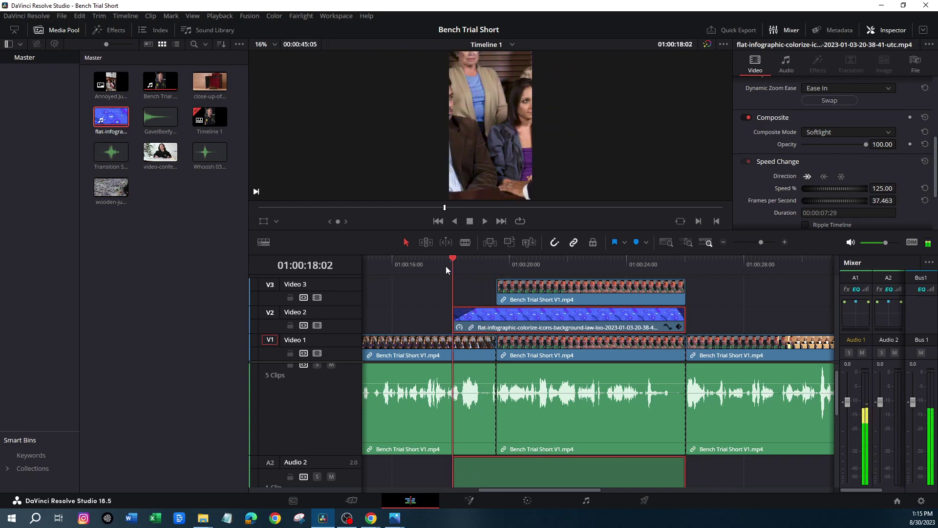
# Step: Play back the law overlay section and the clips after it, stopping at 01:00:42:25
pyautogui.click(484, 221)
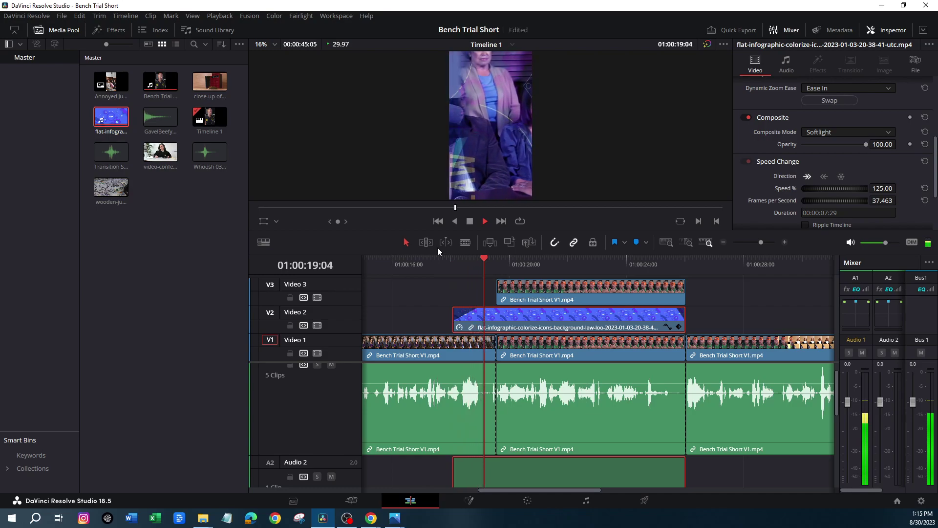
pyautogui.click(470, 222)
pyautogui.click(486, 221)
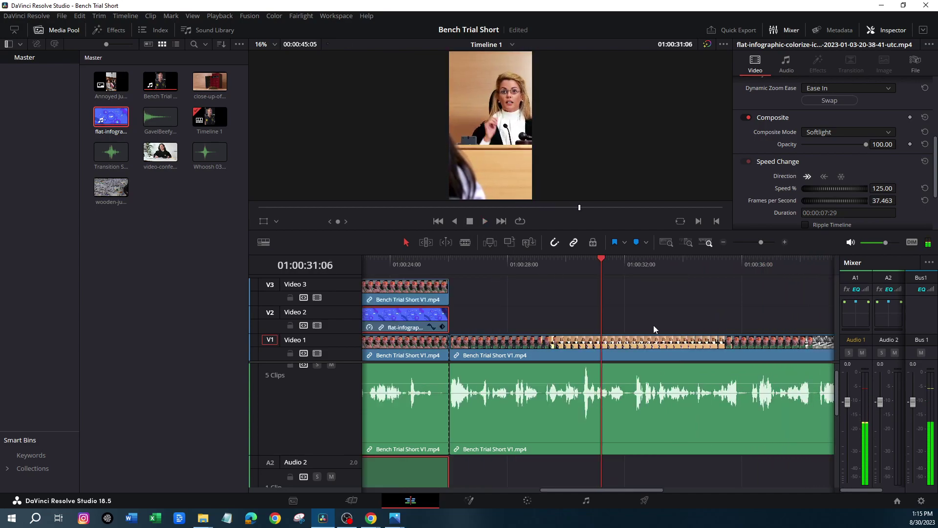
pyautogui.click(485, 221)
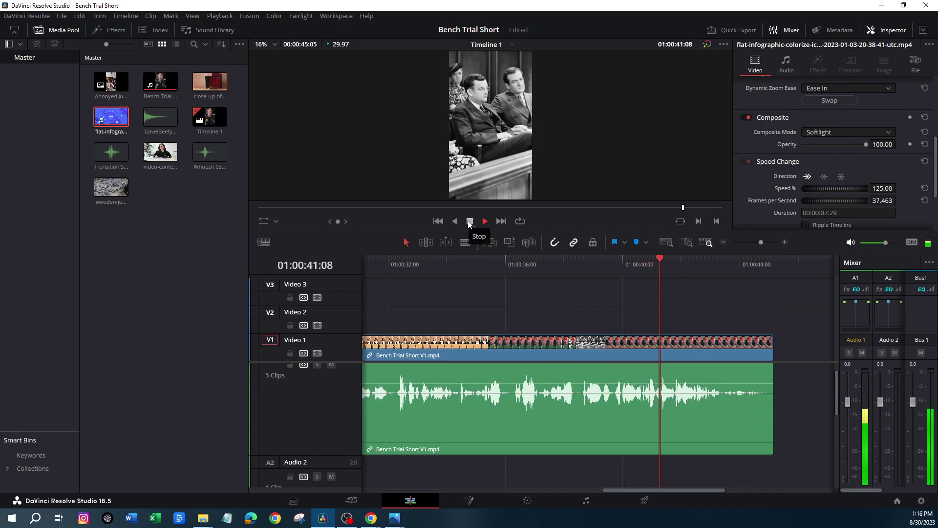
pyautogui.click(470, 222)
pyautogui.click(485, 221)
pyautogui.click(469, 221)
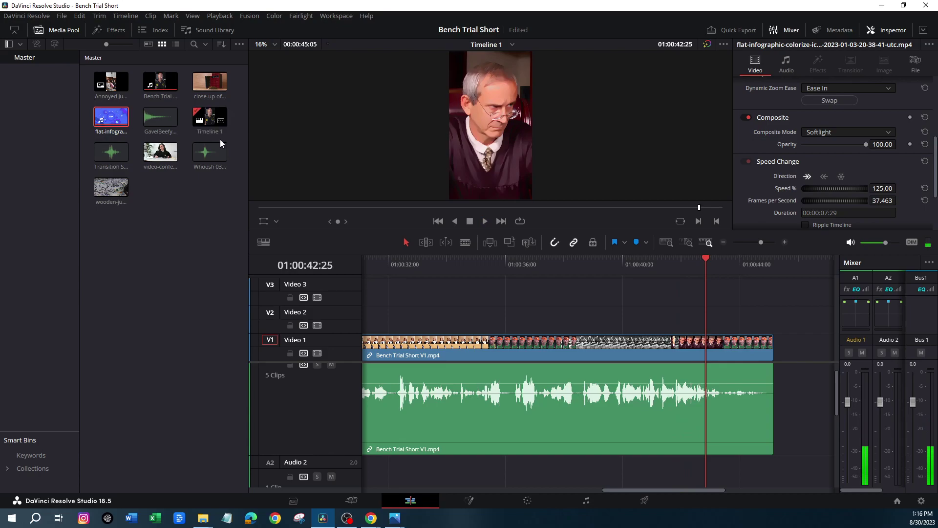
pyautogui.moveTo(209, 82); pyautogui.dragTo(707, 317)
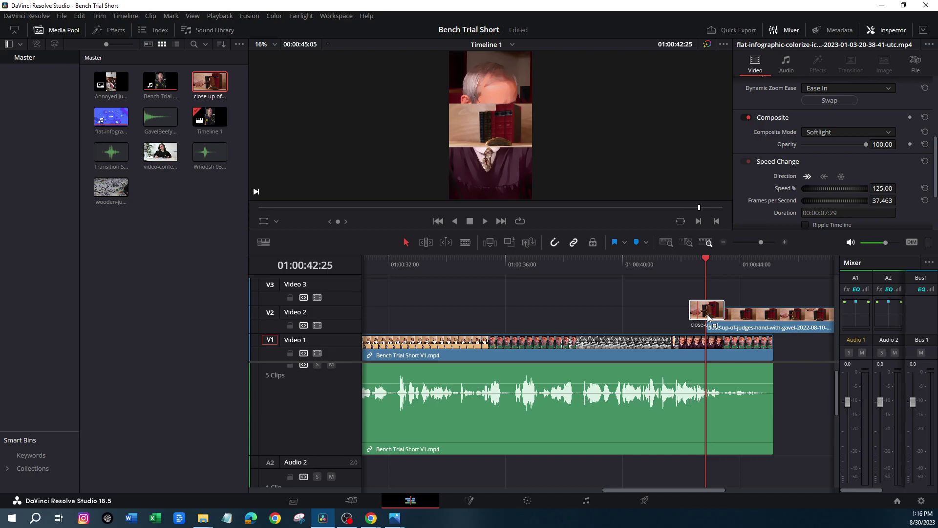
pyautogui.moveTo(708, 317); pyautogui.dragTo(710, 317)
pyautogui.click(734, 319)
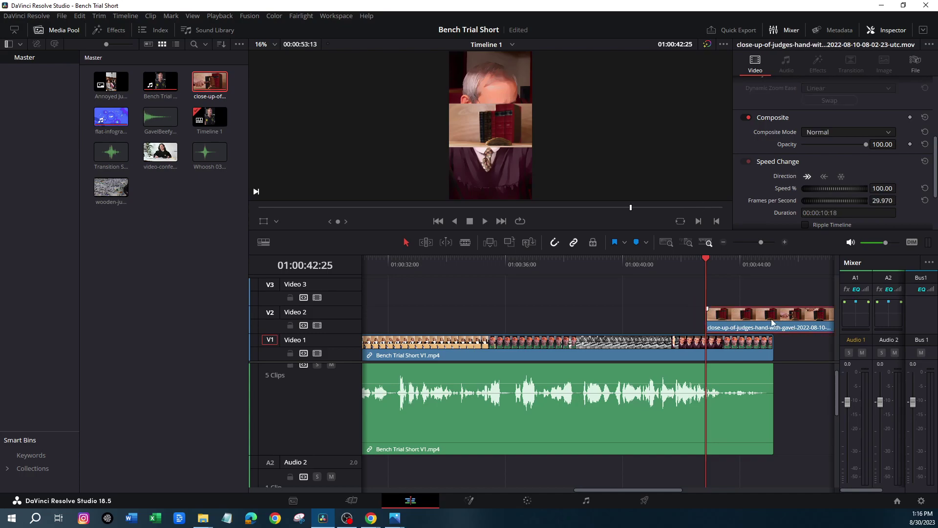
pyautogui.press('Delete')
# Step: Play through the ending, return to about 01:00:30:05 and play the female judge's shot up to 01:00:32:10
pyautogui.click(484, 221)
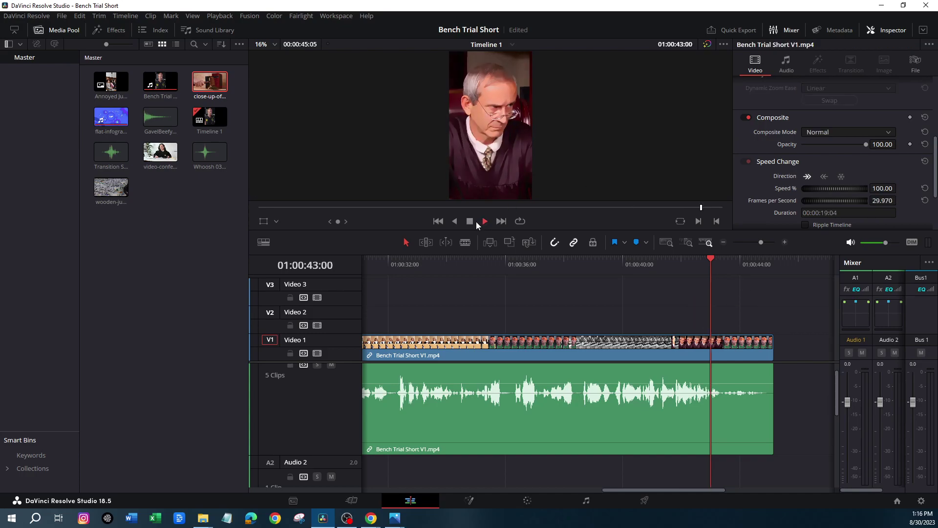
pyautogui.click(485, 221)
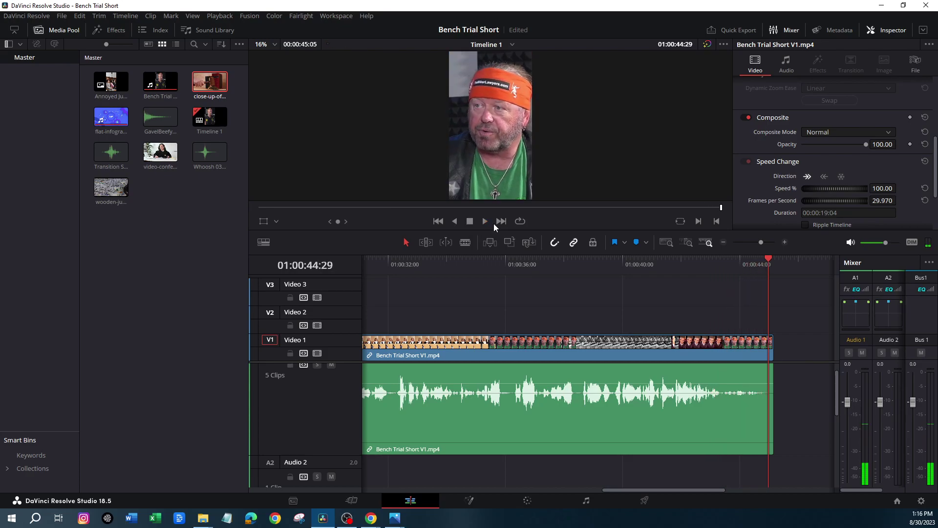
pyautogui.moveTo(767, 260); pyautogui.dragTo(388, 257)
pyautogui.moveTo(586, 211); pyautogui.dragTo(567, 210)
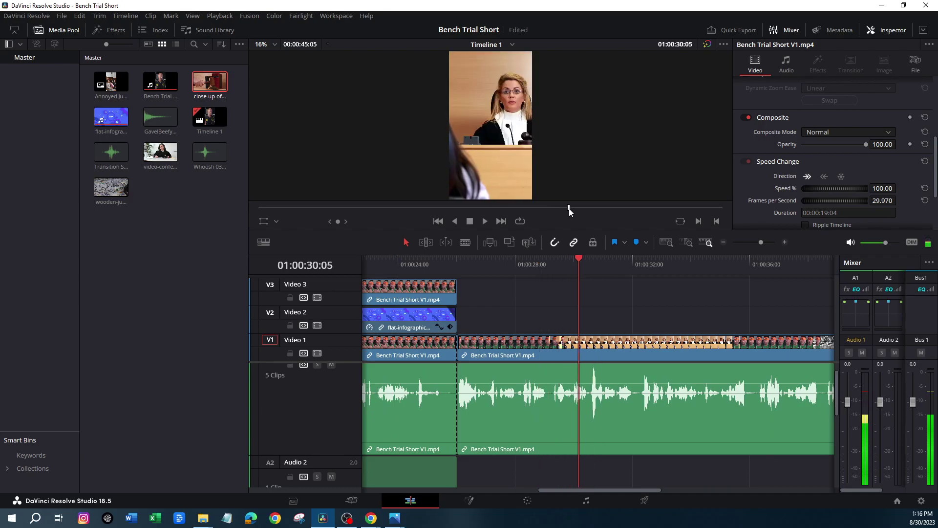
pyautogui.click(484, 222)
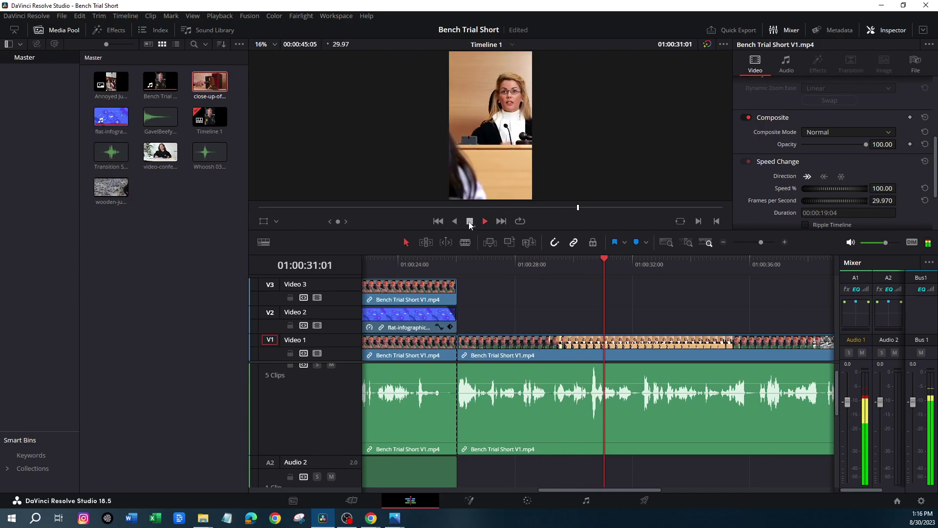
pyautogui.click(469, 223)
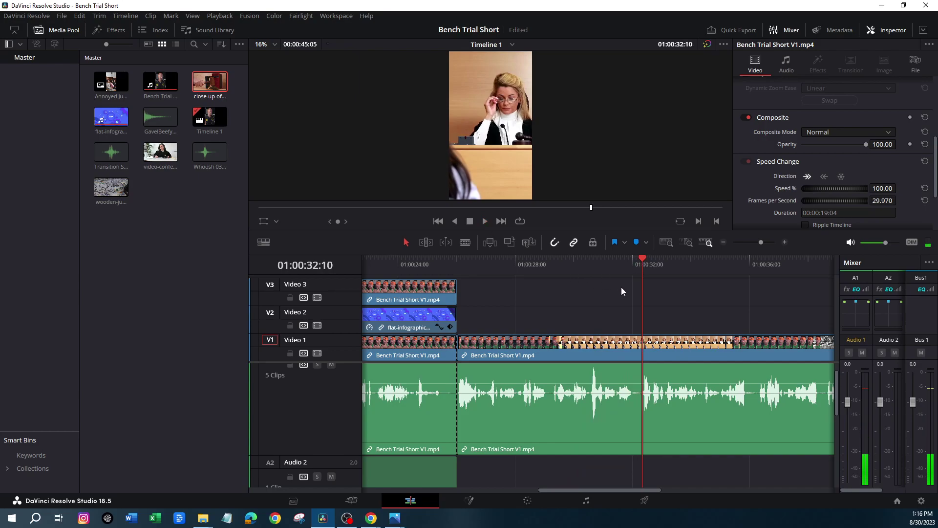
# Step: Place the close-up gavel clip on Video 2 at 01:00:32:10 and set its zoom to 3.560
pyautogui.moveTo(208, 91); pyautogui.dragTo(641, 323)
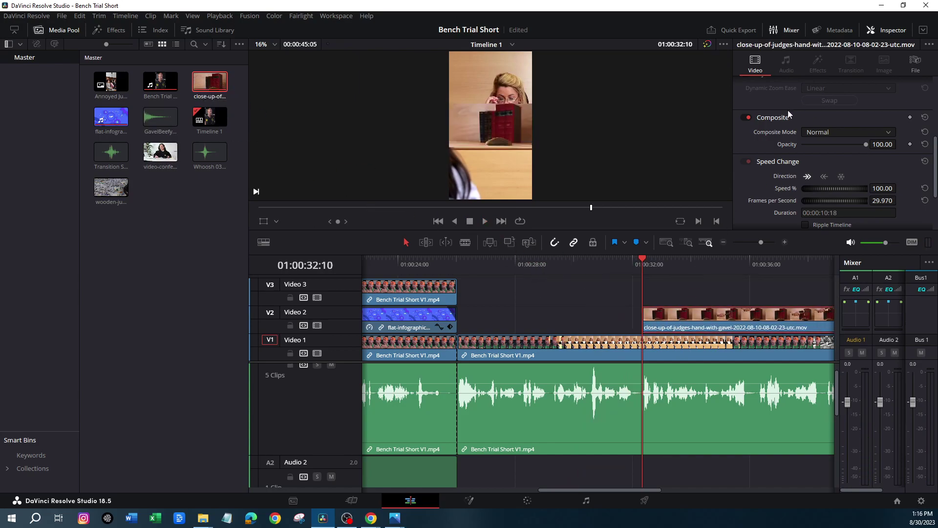
pyautogui.scroll(5, 794, 175)
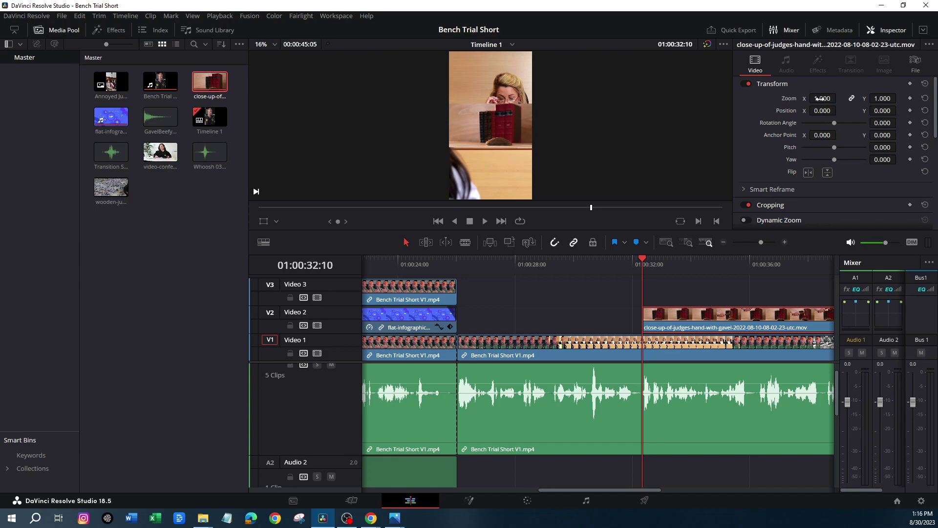
pyautogui.moveTo(822, 98); pyautogui.dragTo(839, 98)
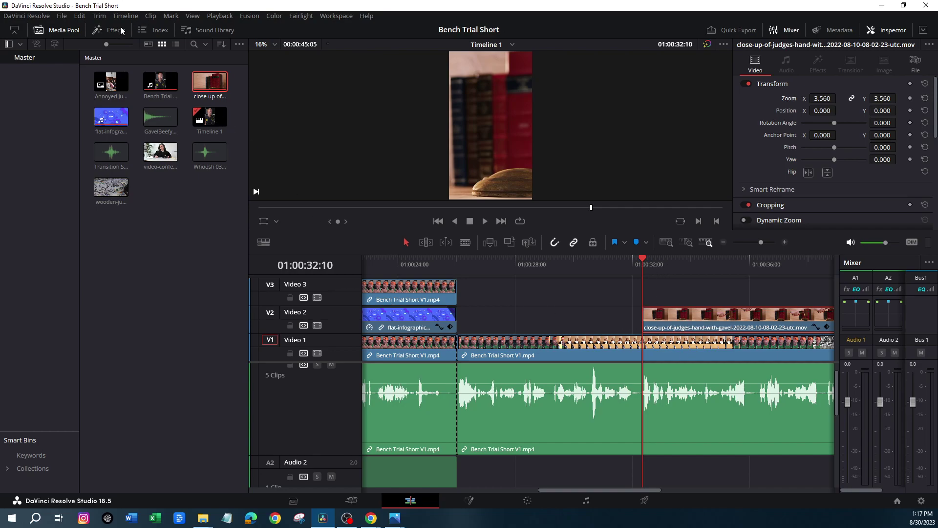
pyautogui.click(113, 31)
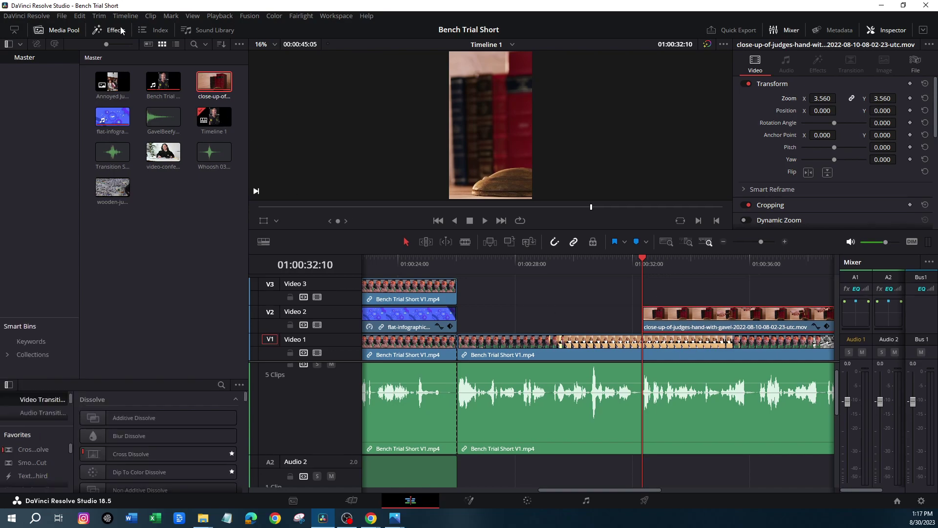
pyautogui.click(122, 30)
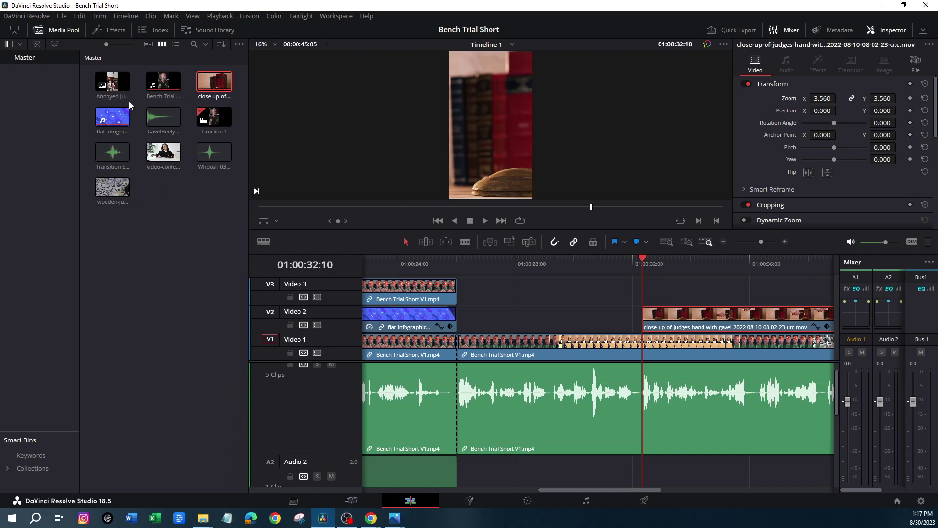
pyautogui.click(112, 30)
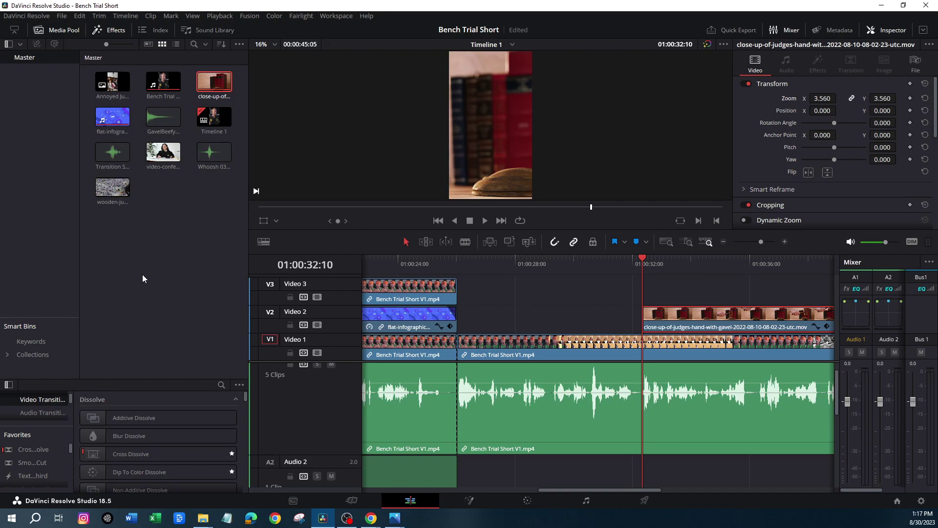
pyautogui.scroll(-5, 154, 406)
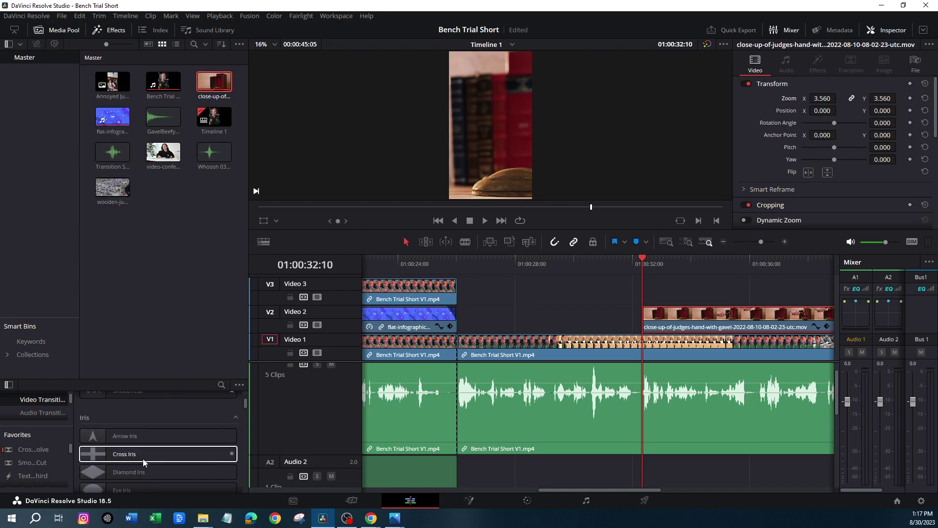
pyautogui.scroll(5, 146, 449)
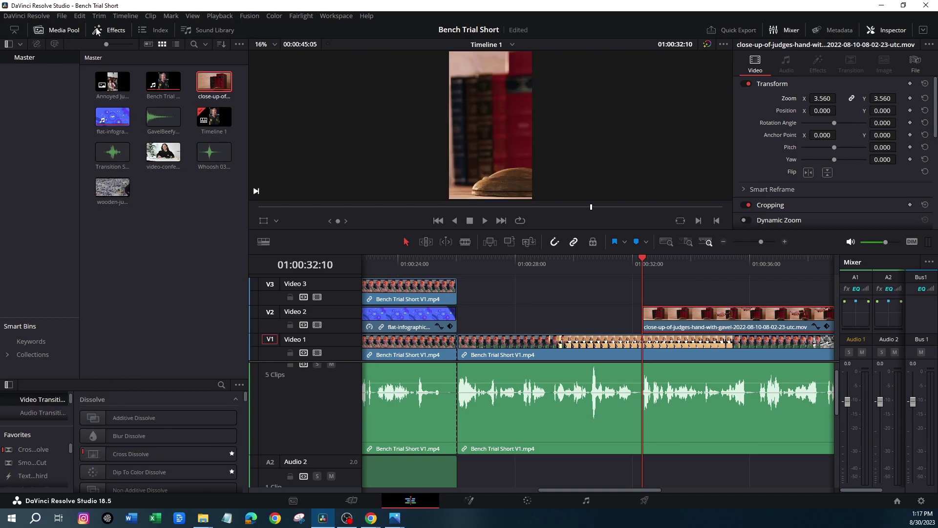
# Step: On the Cut page, add the favorite Film Damage effect to the gavel clip and hide the viewer's clip tools
pyautogui.click(352, 500)
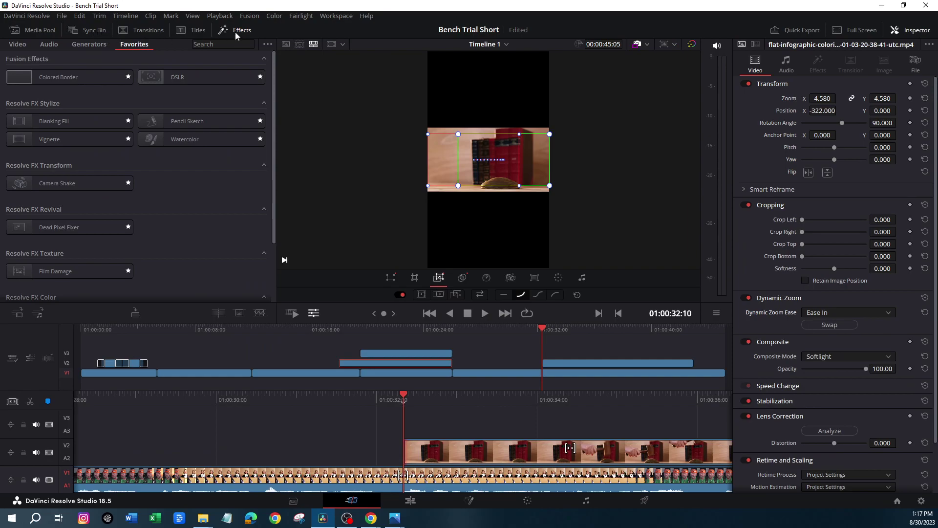
pyautogui.scroll(-2, 74, 213)
pyautogui.moveTo(57, 191); pyautogui.dragTo(461, 462)
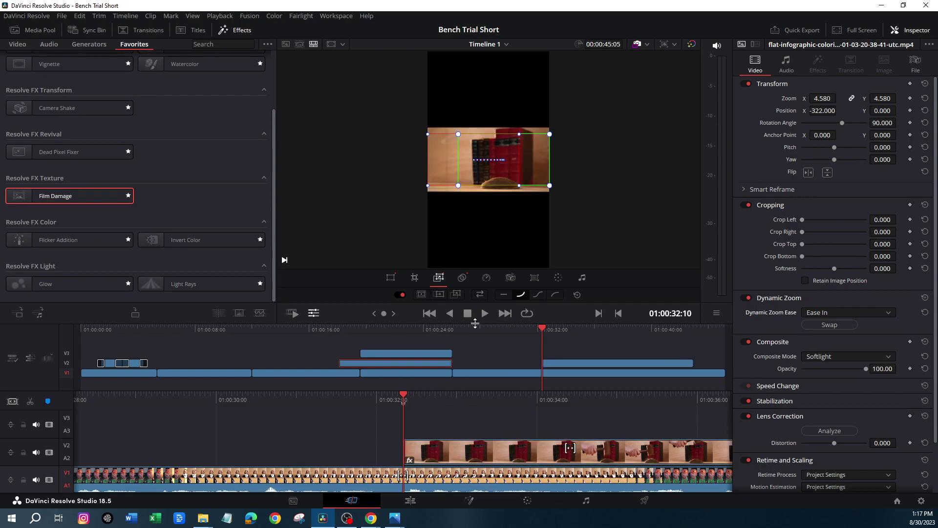
pyautogui.click(312, 314)
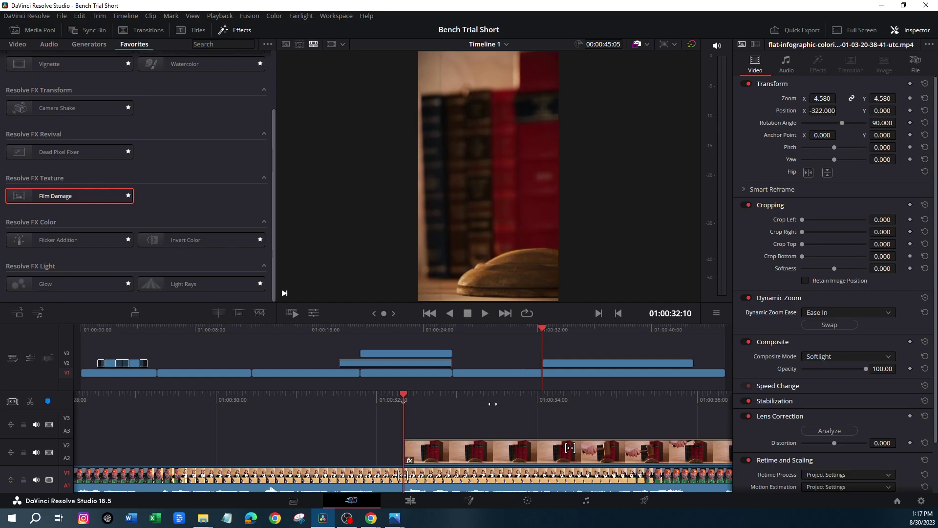
# Step: Split the gavel clip at 01:00:34:07, delete the opening part and move the remainder to start at about 01:00:33:02
pyautogui.click(484, 314)
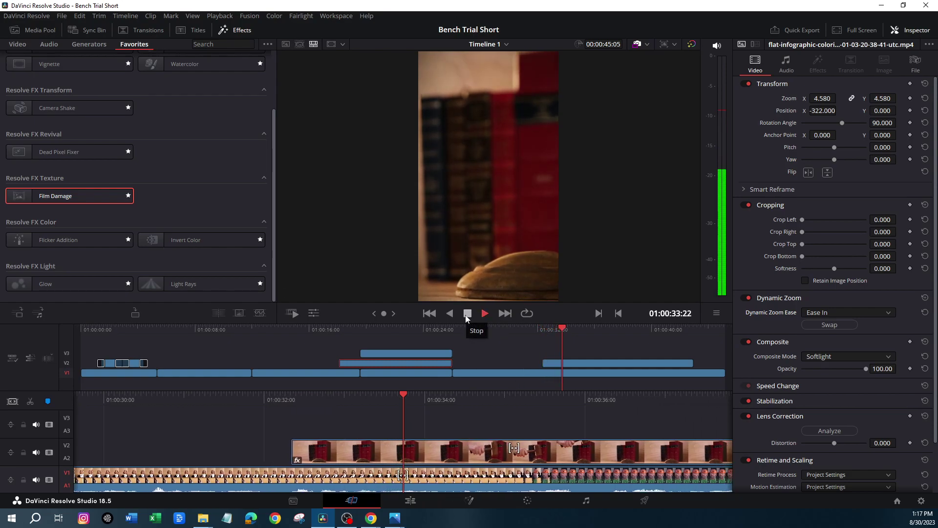
pyautogui.click(467, 315)
pyautogui.moveTo(430, 390)
pyautogui.mouseDown()
pyautogui.moveTo(472, 391)
pyautogui.moveTo(414, 391)
pyautogui.moveTo(443, 392)
pyautogui.mouseUp()
pyautogui.click(369, 452)
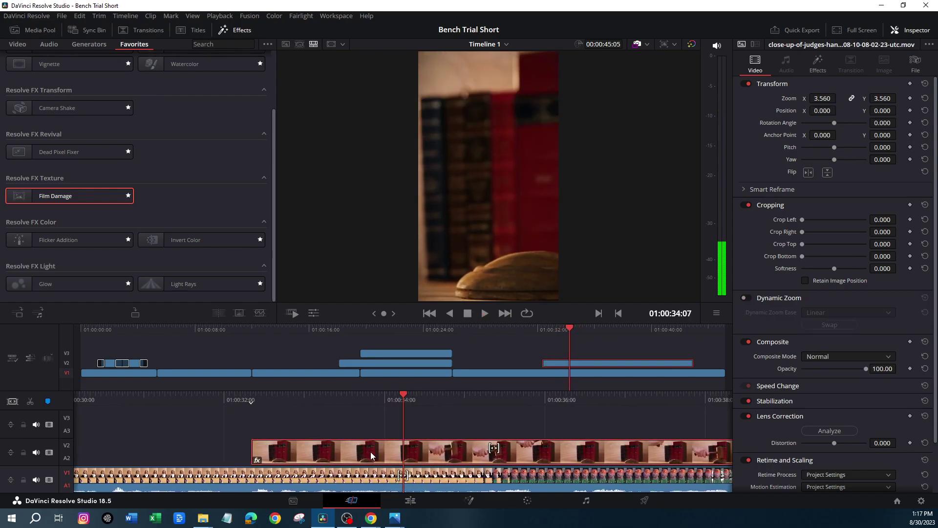
pyautogui.hotkey('ctrl', 'b')
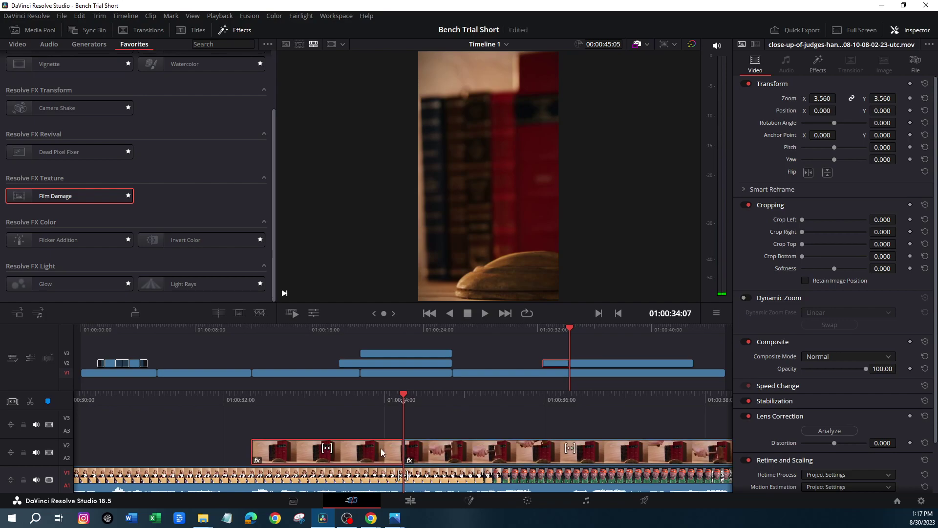
pyautogui.press('Delete')
pyautogui.moveTo(430, 451); pyautogui.dragTo(345, 450)
# Step: Play back the gavel section from 01:00:30:26, then replay the gavel strikes to judge where the clip should end
pyautogui.moveTo(403, 400); pyautogui.dragTo(673, 428)
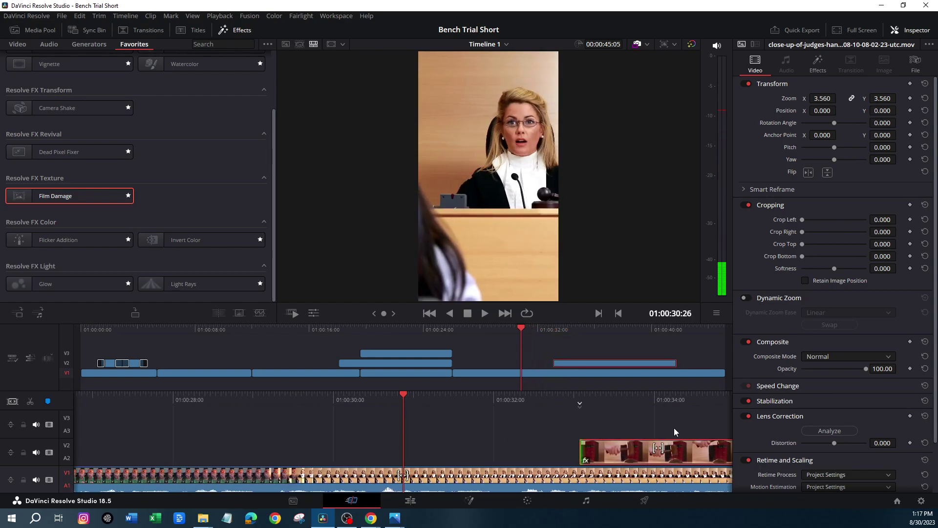
pyautogui.press('space')
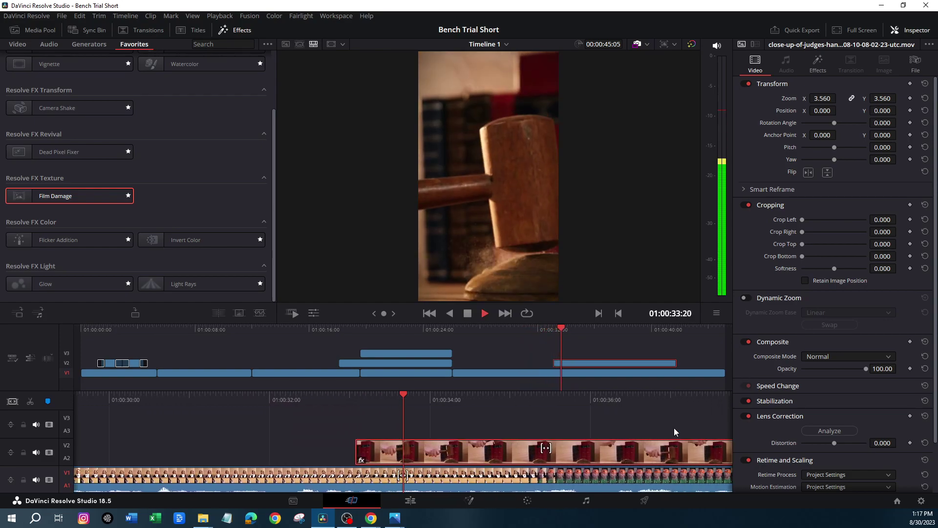
pyautogui.press('space')
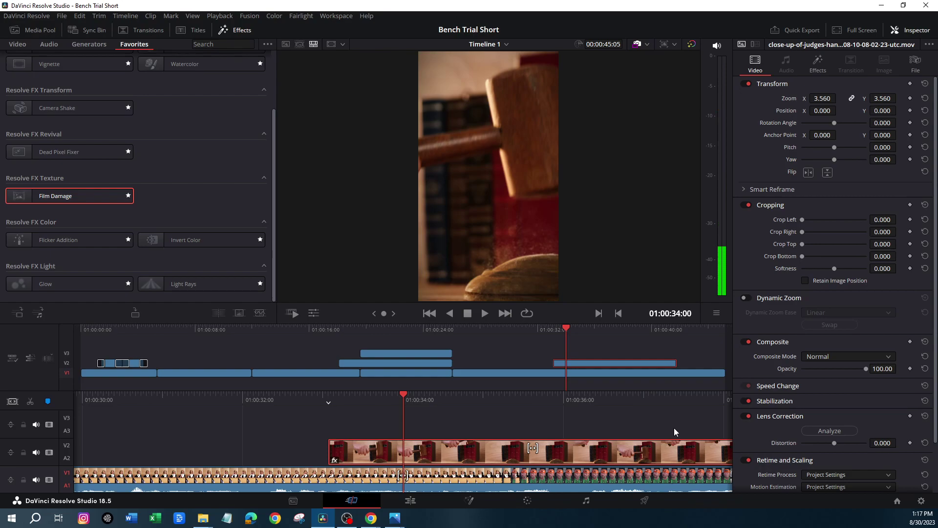
pyautogui.press('space')
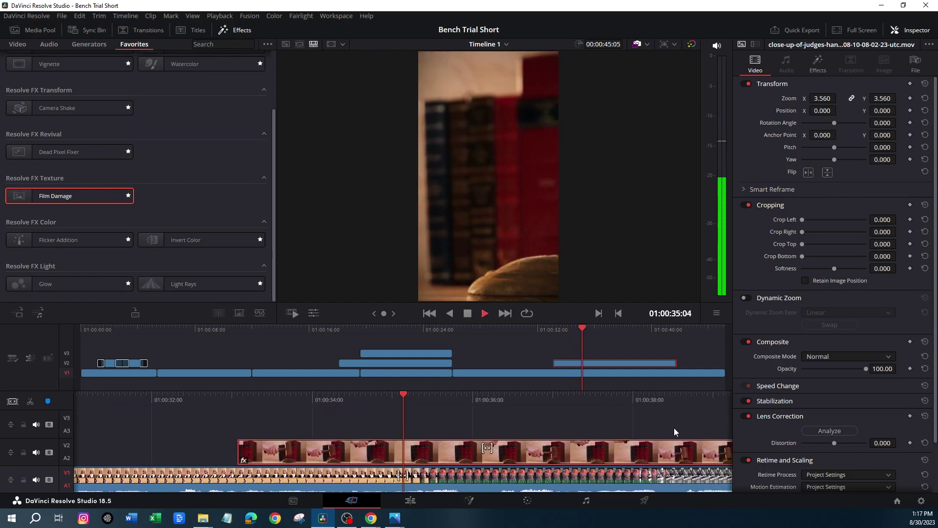
pyautogui.press('space')
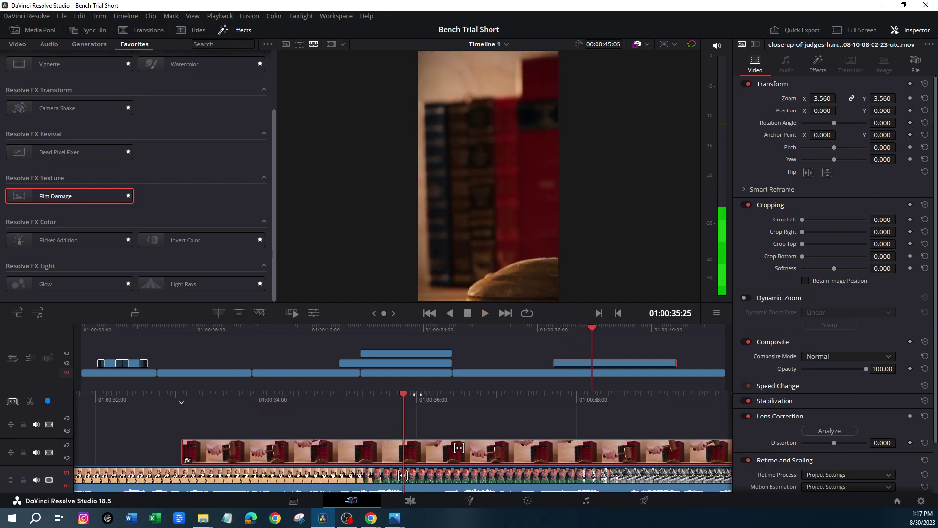
pyautogui.moveTo(417, 395); pyautogui.dragTo(550, 396)
pyautogui.press('space')
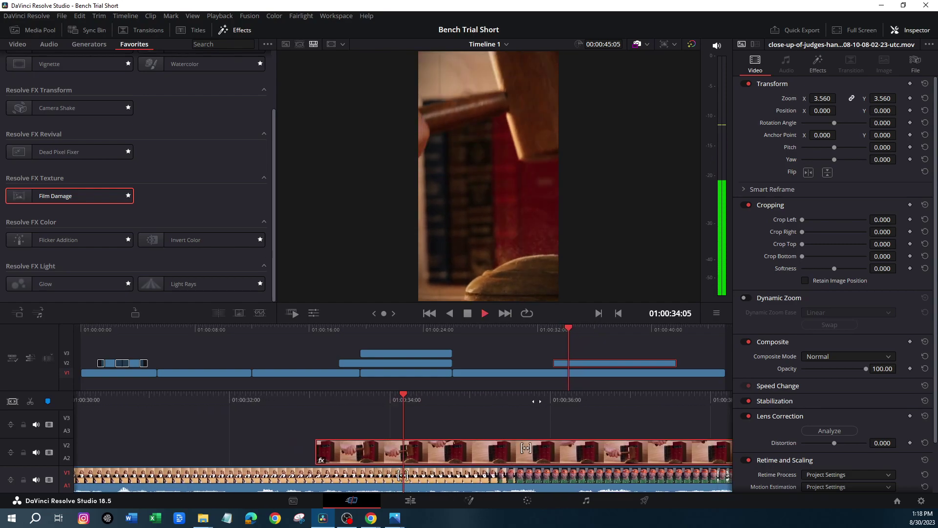
pyautogui.press('space')
# Step: Cut the gavel clip at 01:00:35:02, delete the trailing part and extend its end to about 01:00:35:17
pyautogui.moveTo(402, 397); pyautogui.dragTo(427, 397)
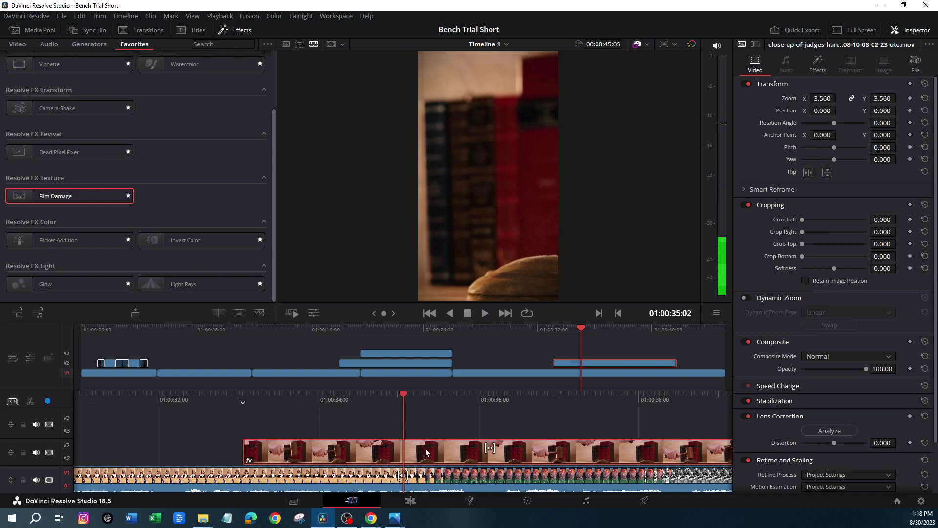
pyautogui.hotkey('ctrl', 'b')
pyautogui.click(443, 443)
pyautogui.press('Delete')
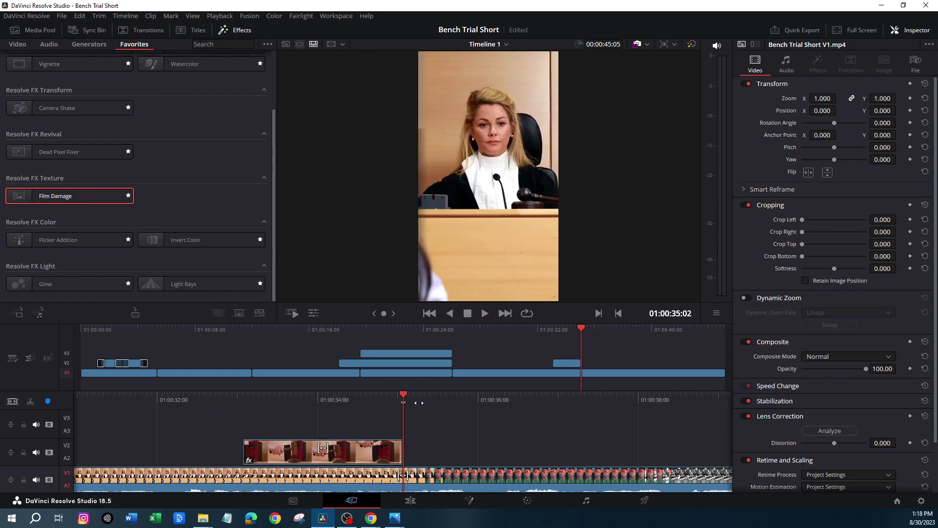
pyautogui.moveTo(401, 456); pyautogui.dragTo(446, 459)
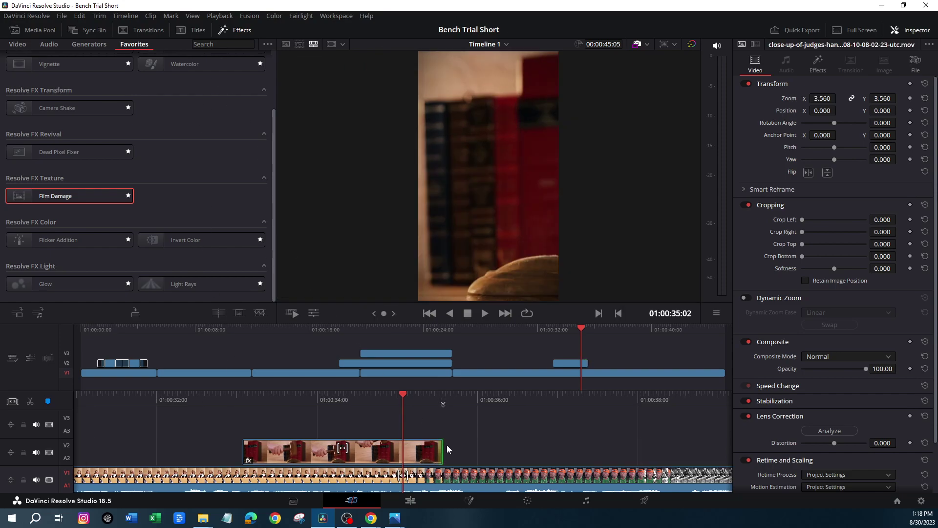
# Step: Add the favorite Push transition to the end of the gavel clip and play back from it into the following shots
pyautogui.click(143, 31)
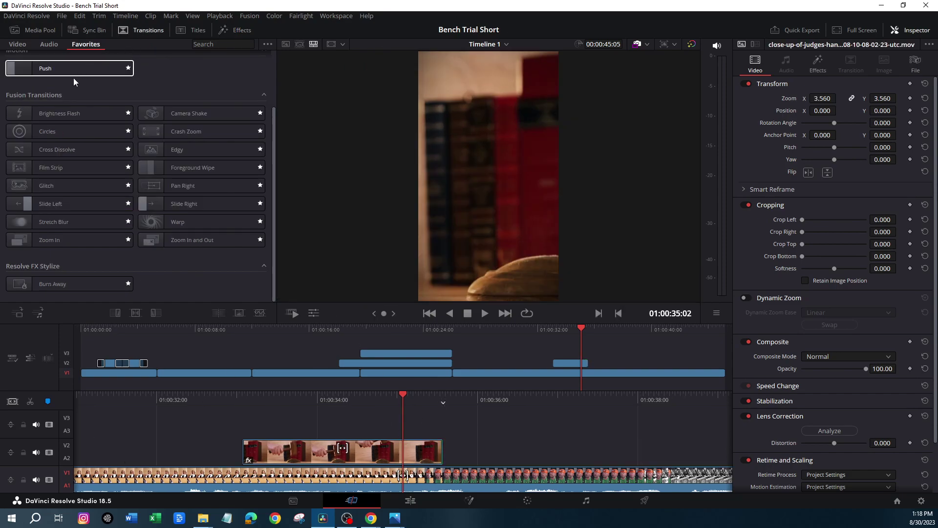
pyautogui.scroll(3, 186, 215)
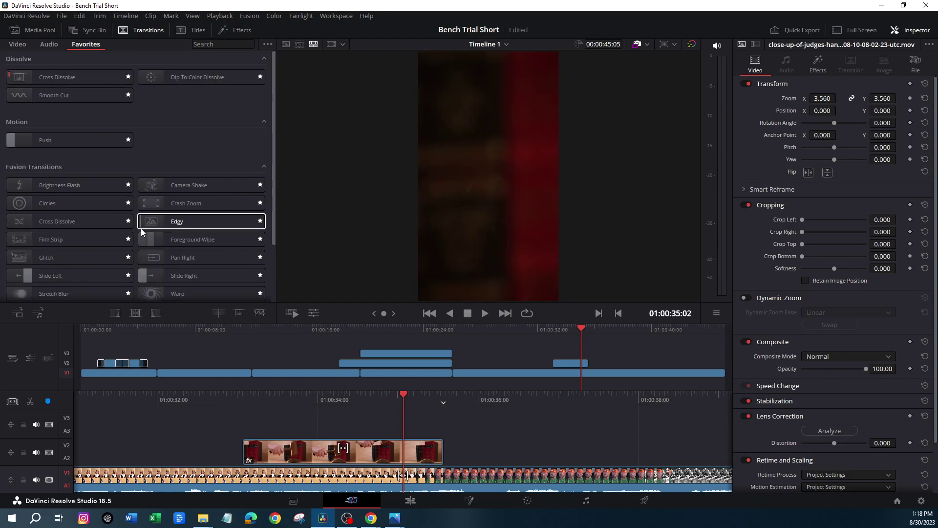
pyautogui.scroll(-3, 140, 228)
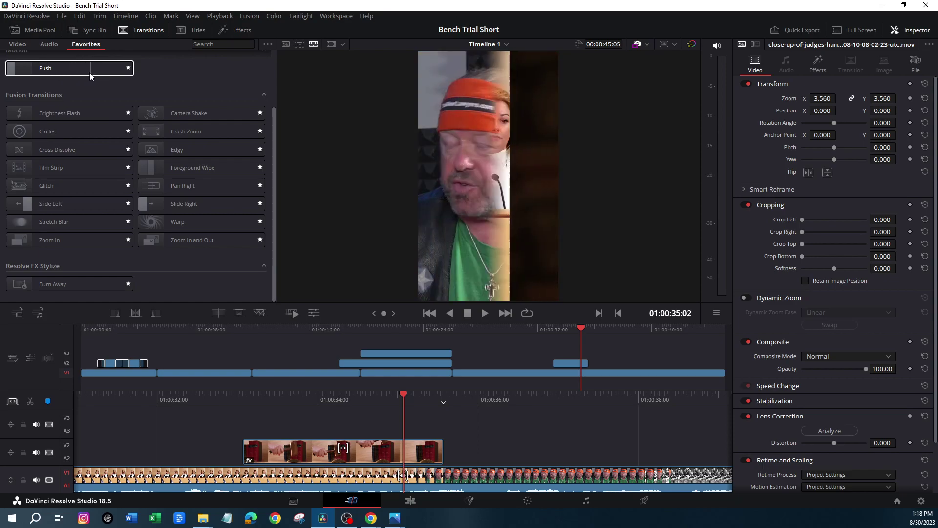
pyautogui.moveTo(64, 74); pyautogui.dragTo(440, 456)
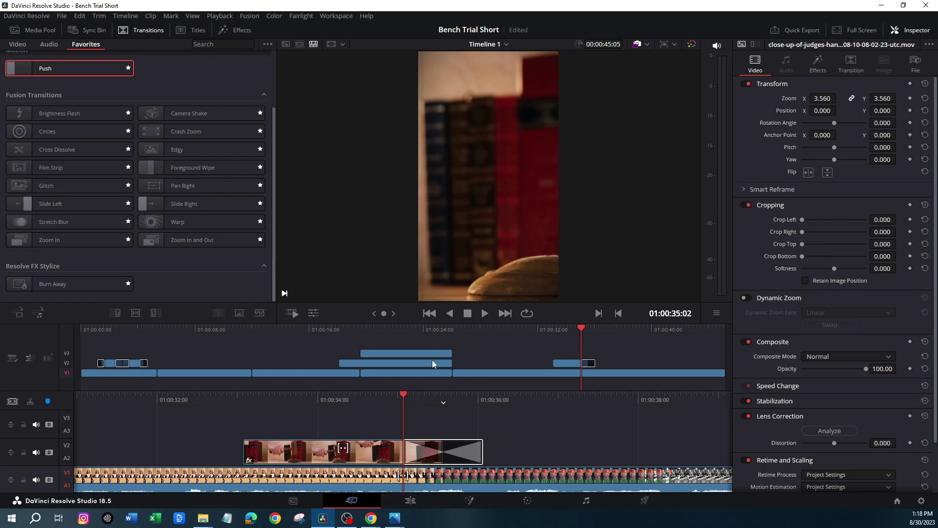
pyautogui.press('/')
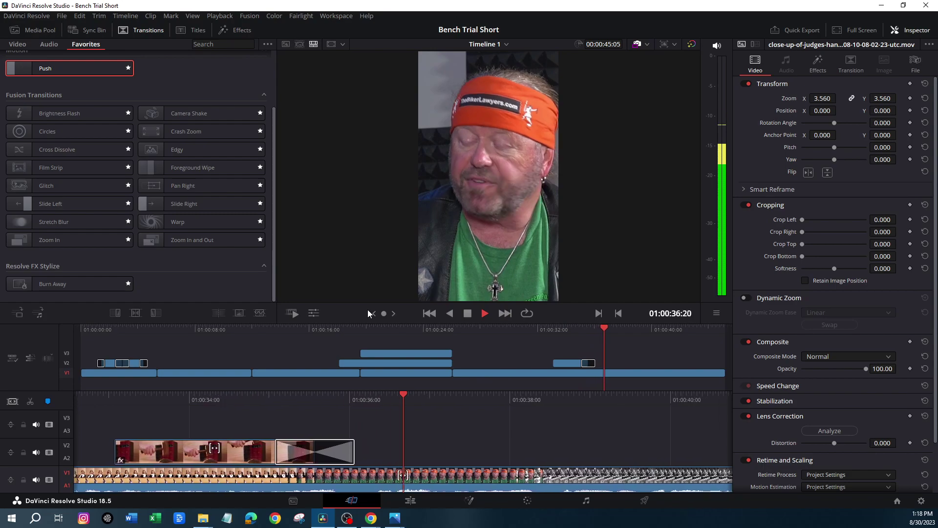
pyautogui.press('space')
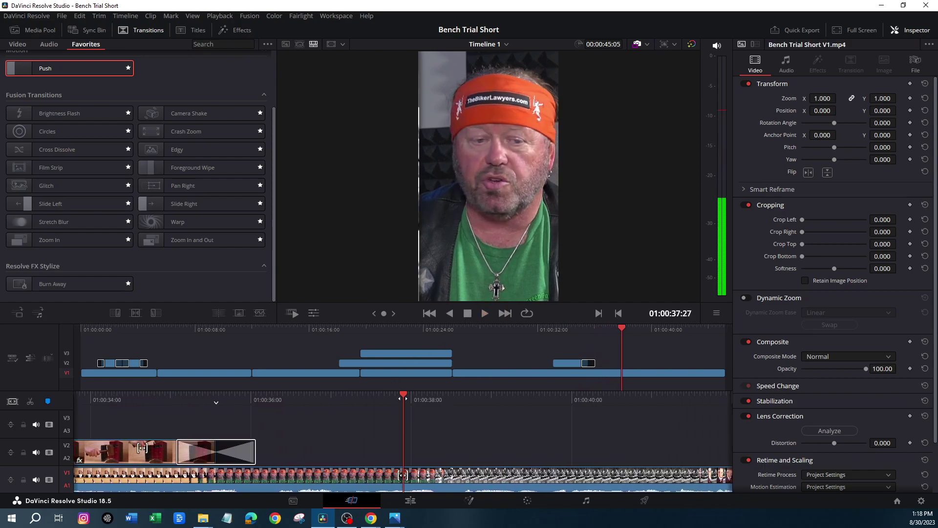
pyautogui.click(484, 313)
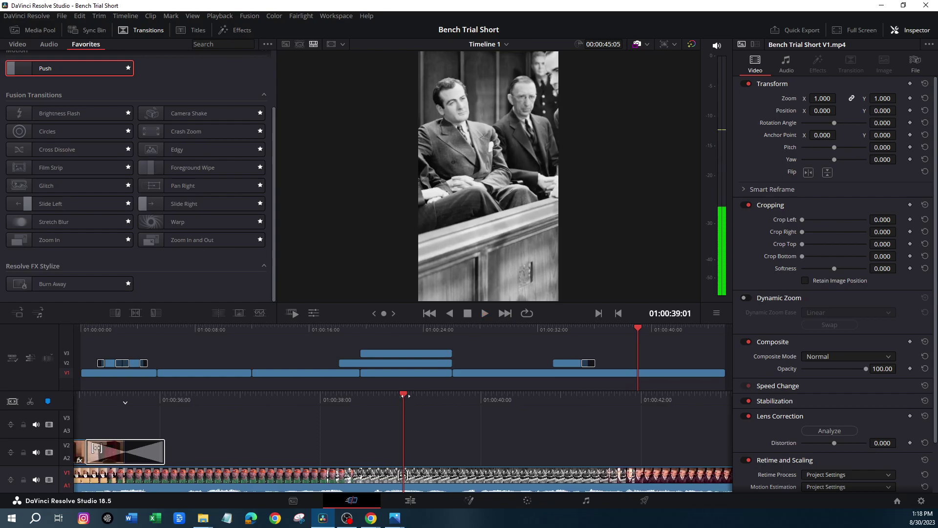
# Step: Play the opening from the start, then extend the jury image's end to about 01:00:05:01 and the judge image's start back to about 01:00:00:26
pyautogui.click(44, 28)
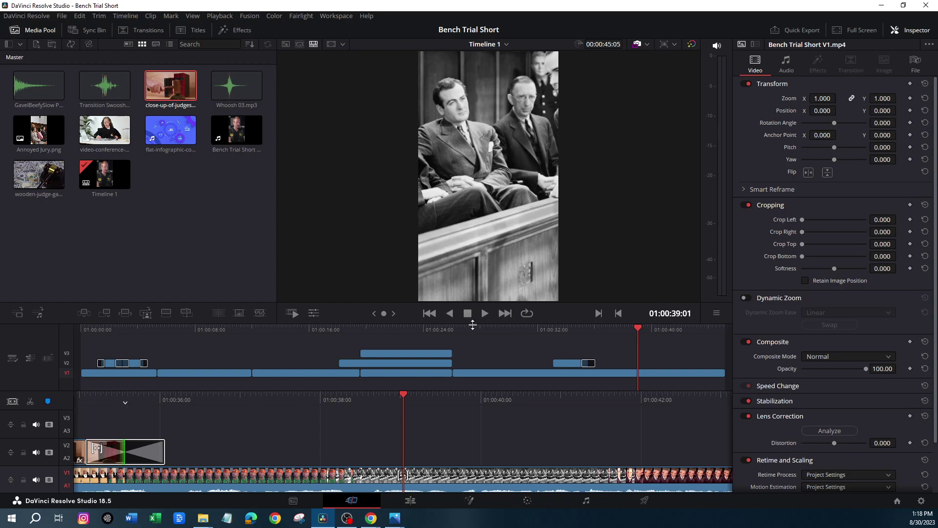
pyautogui.moveTo(638, 330); pyautogui.dragTo(69, 318)
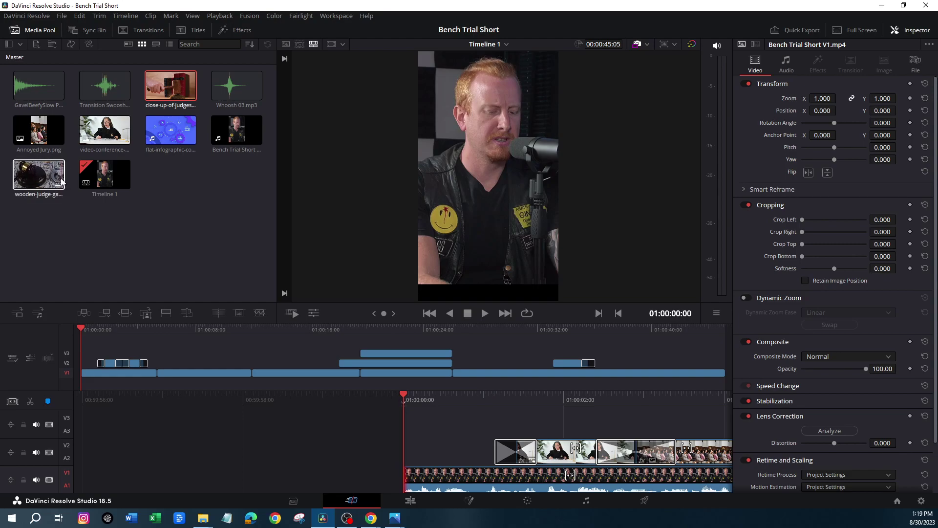
pyautogui.click(484, 315)
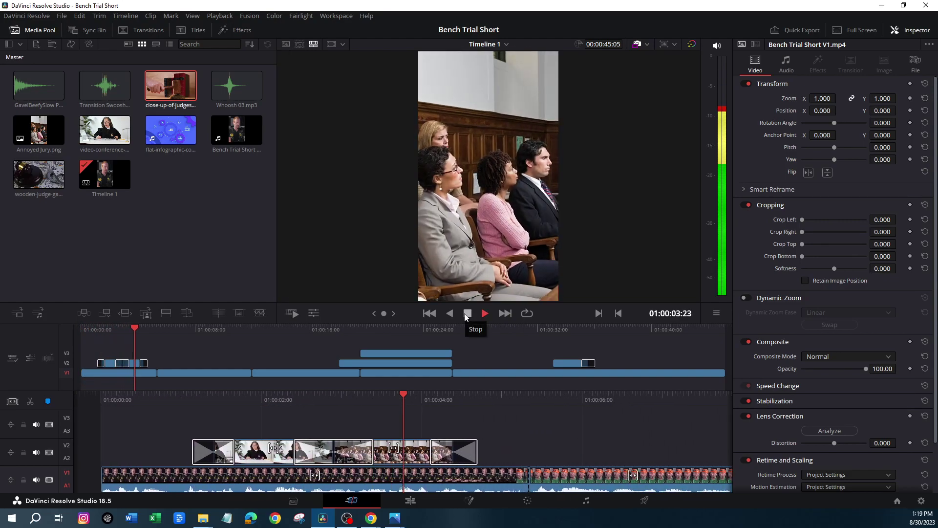
pyautogui.click(466, 313)
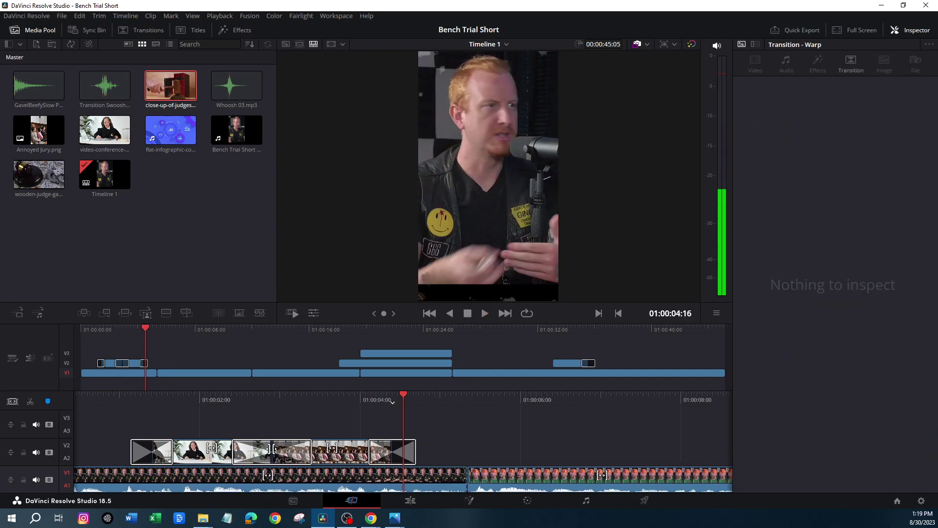
pyautogui.moveTo(391, 449); pyautogui.dragTo(428, 450)
pyautogui.moveTo(275, 453)
pyautogui.mouseDown()
pyautogui.moveTo(283, 452)
pyautogui.moveTo(272, 450)
pyautogui.mouseUp()
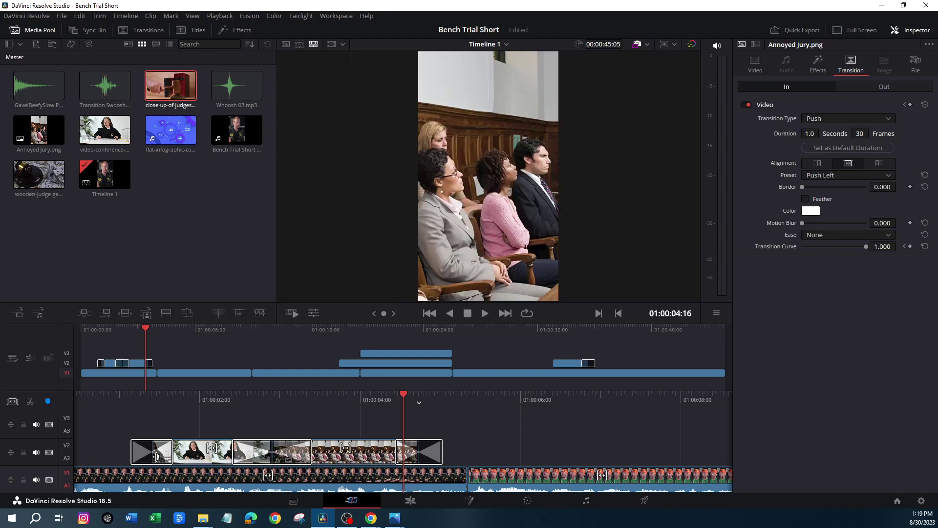
pyautogui.moveTo(155, 456); pyautogui.dragTo(134, 456)
# Step: Replay the opening to check the timing of the extended judge and jury overlays, stepping back over the first Warp transition
pyautogui.moveTo(402, 400); pyautogui.dragTo(718, 394)
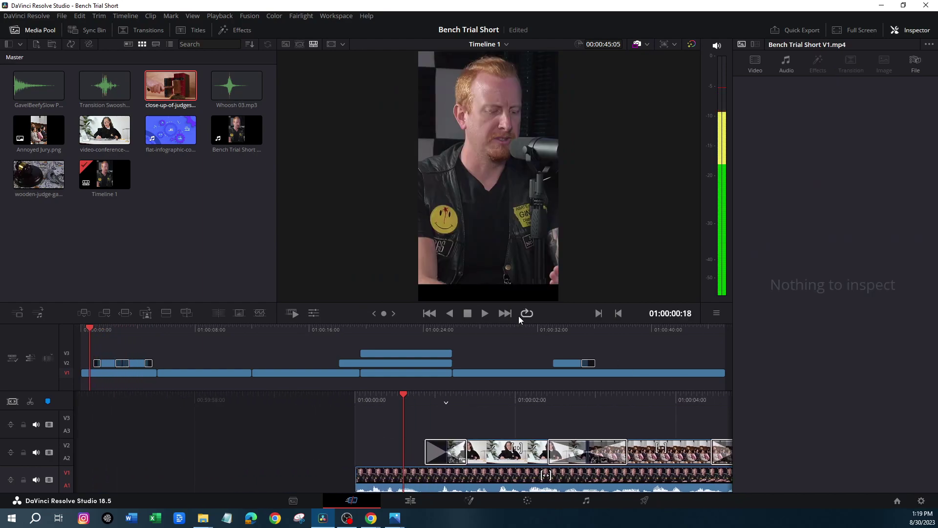
pyautogui.click(485, 315)
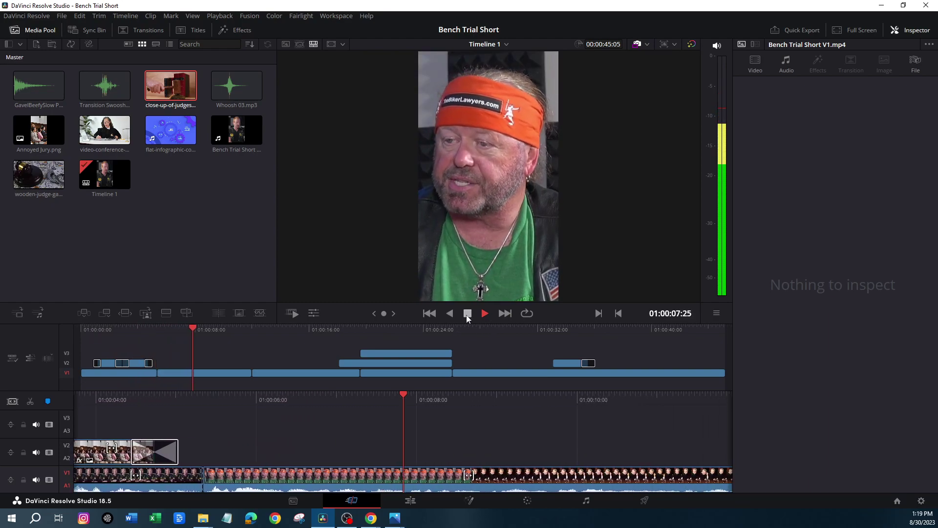
pyautogui.press('space')
pyautogui.press('Home')
pyautogui.press('space')
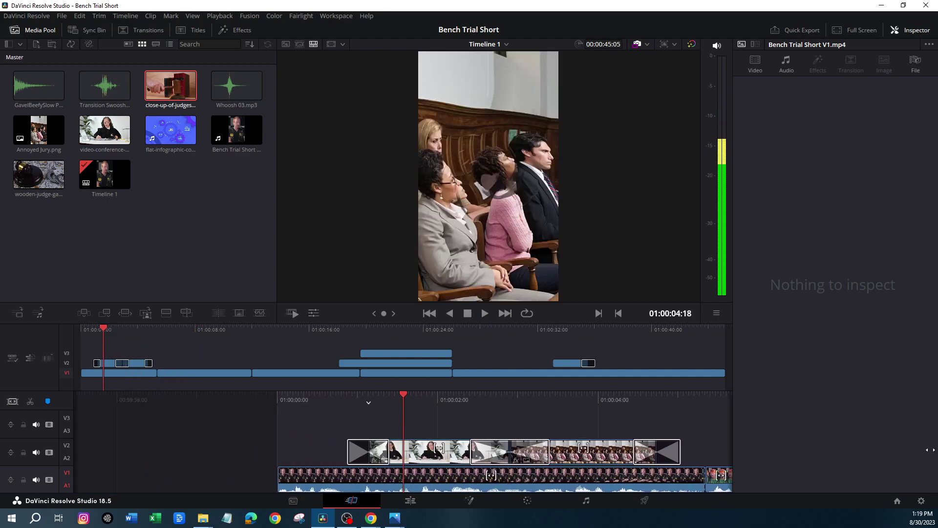
pyautogui.press('space')
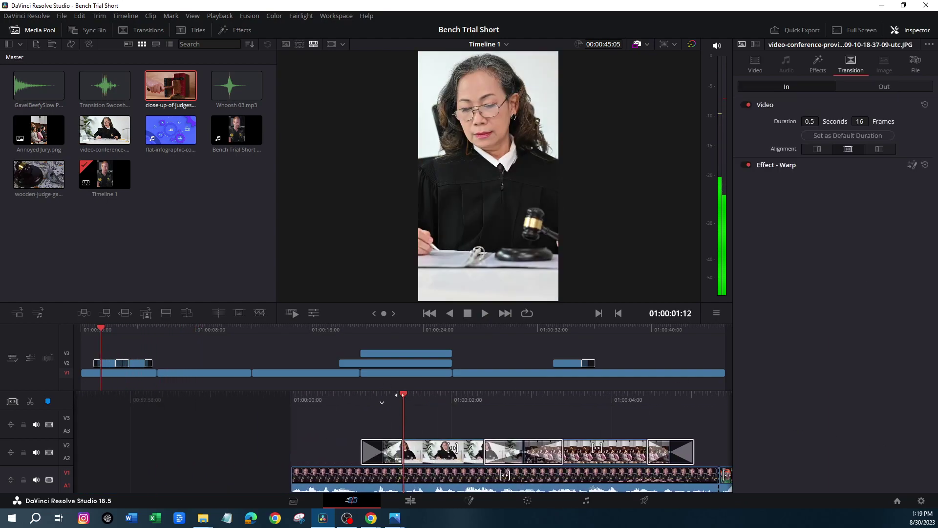
pyautogui.press('j')
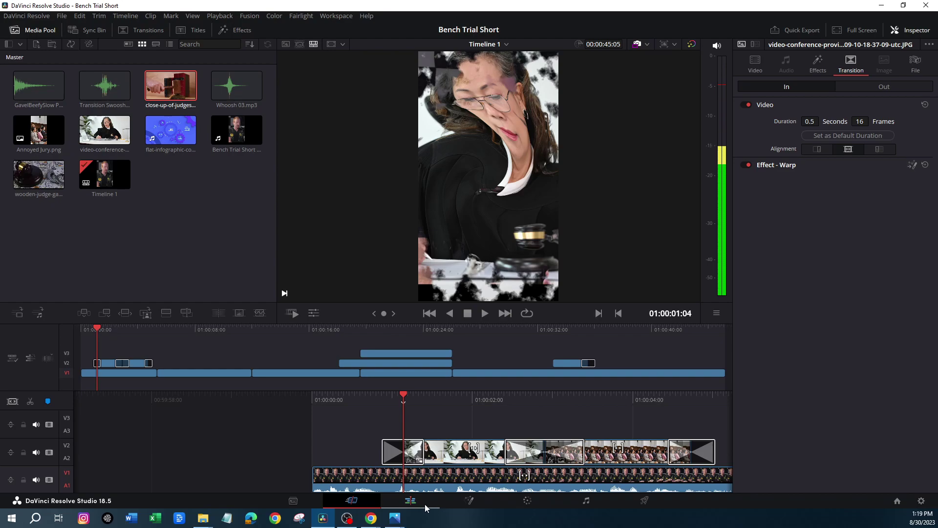
# Step: Switch to the Edit page, open Whoosh 03.mp3 as a source clip and listen to it from its start
pyautogui.click(410, 501)
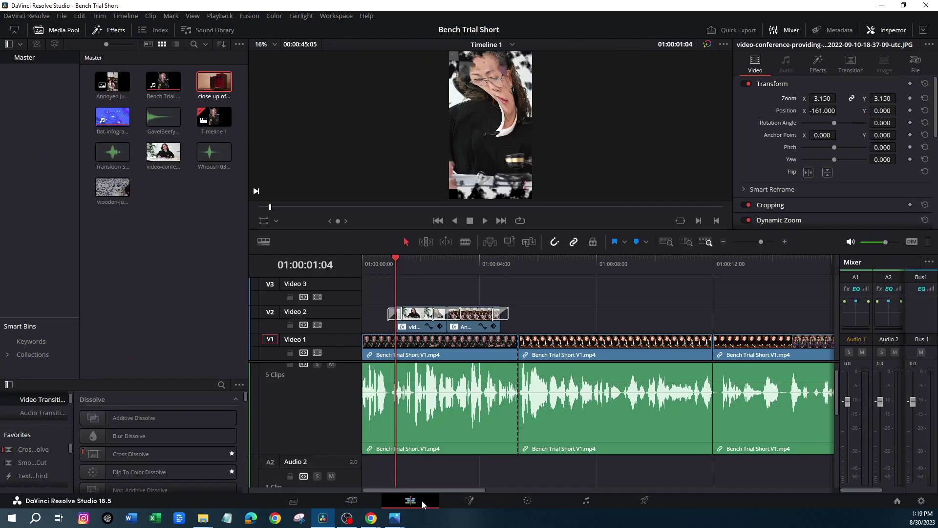
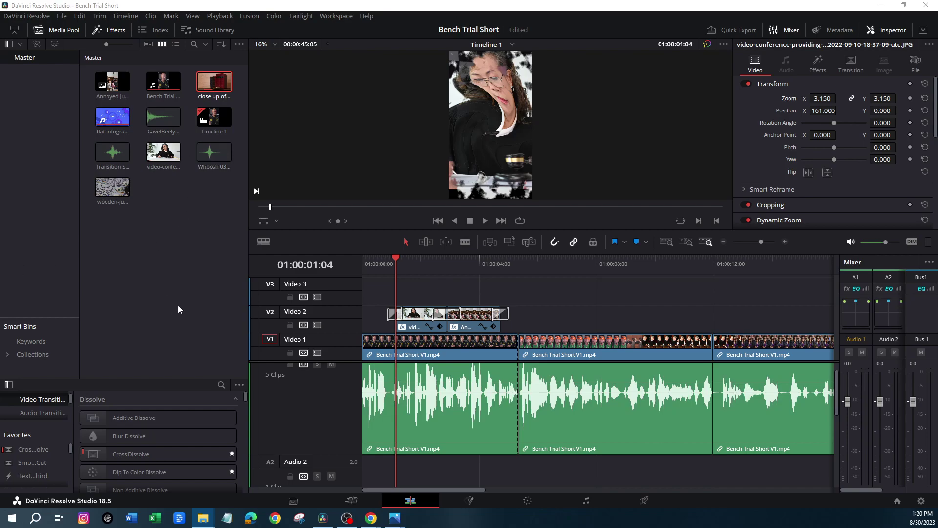
pyautogui.doubleClick(207, 156)
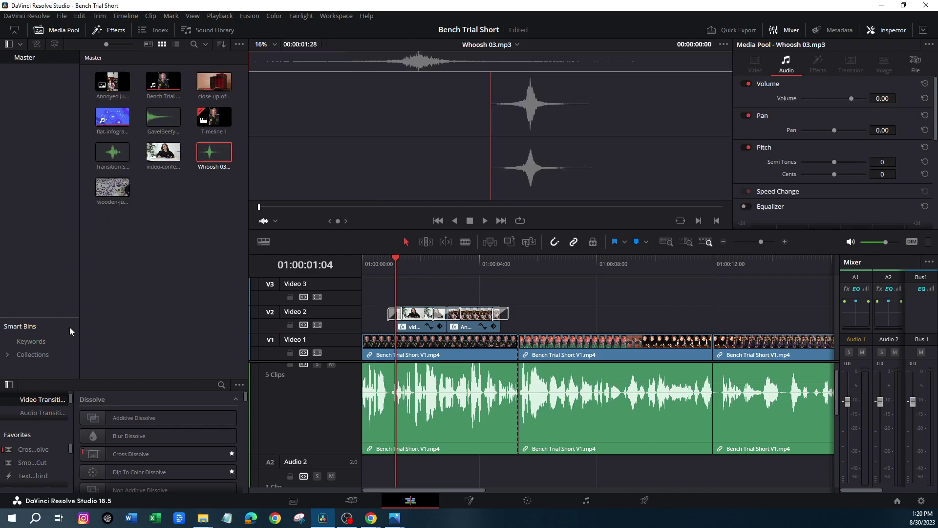
pyautogui.click(485, 222)
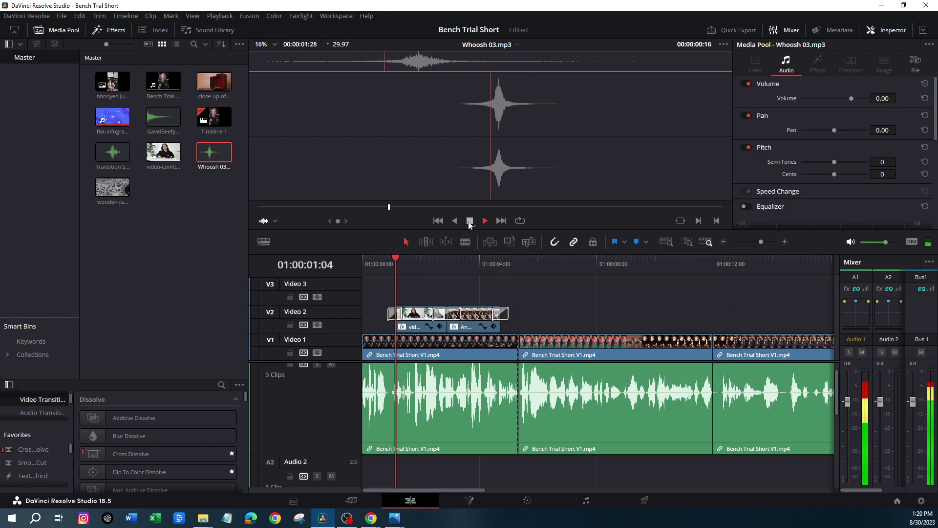
pyautogui.click(470, 222)
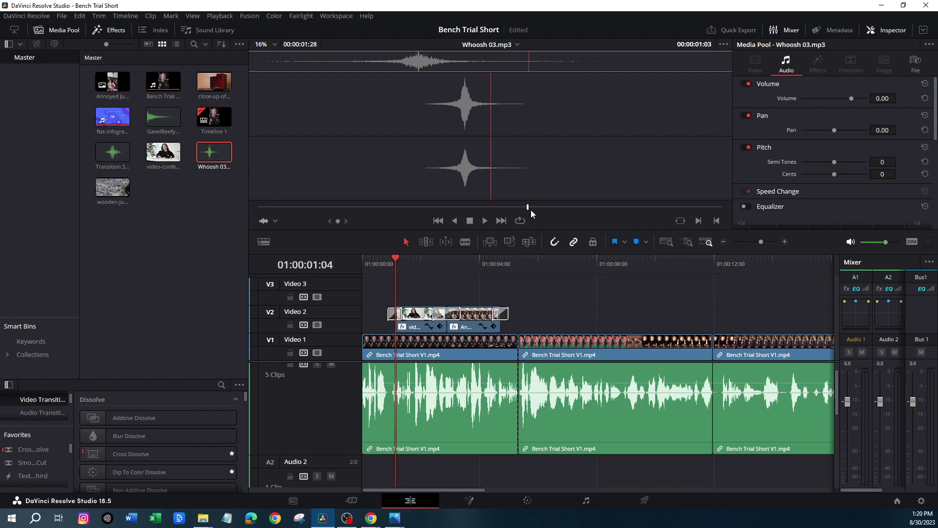
pyautogui.moveTo(527, 208); pyautogui.dragTo(256, 208)
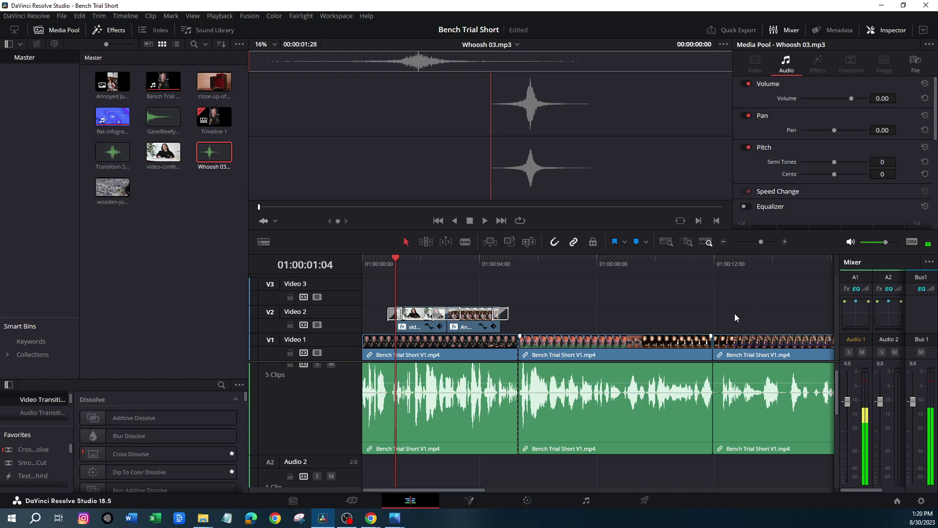
pyautogui.click(485, 220)
pyautogui.press('space')
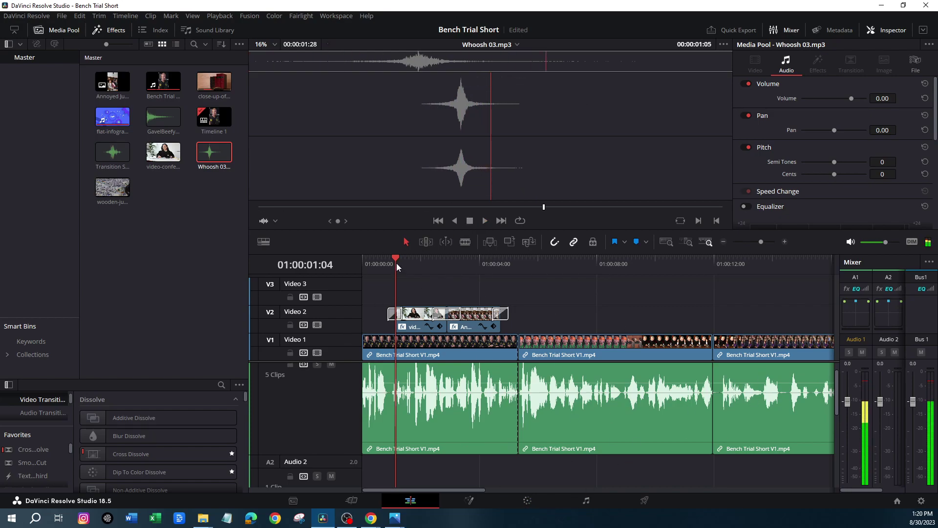
# Step: Put the playhead at 01:00:00:26, lower the Whoosh 03.mp3 source's pitch to -6 semitones and listen to the changed sound
pyautogui.moveTo(394, 259)
pyautogui.mouseDown()
pyautogui.moveTo(348, 259)
pyautogui.moveTo(384, 259)
pyautogui.mouseUp()
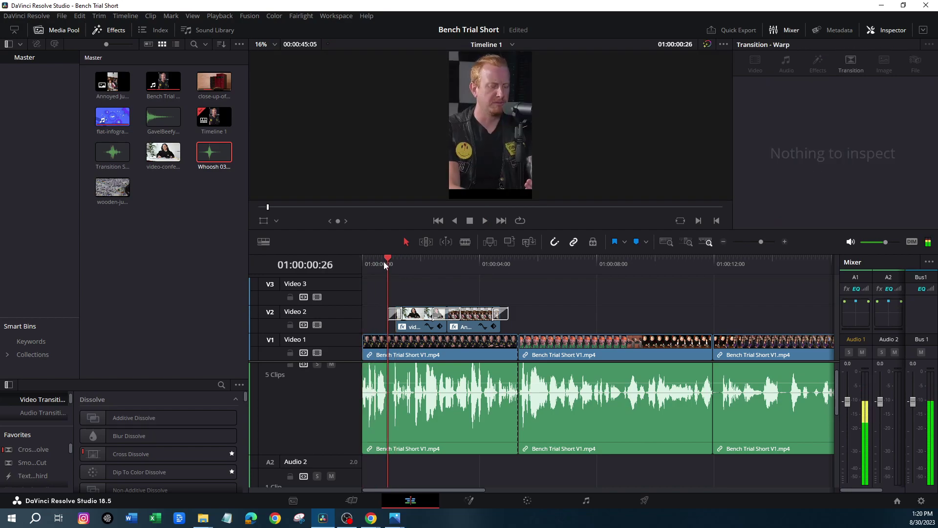
pyautogui.doubleClick(214, 152)
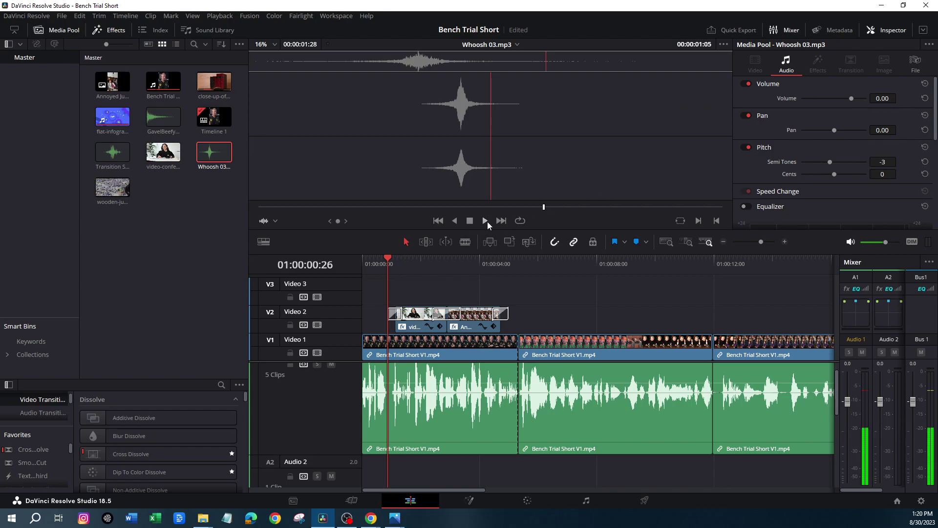
pyautogui.moveTo(544, 209); pyautogui.dragTo(217, 197)
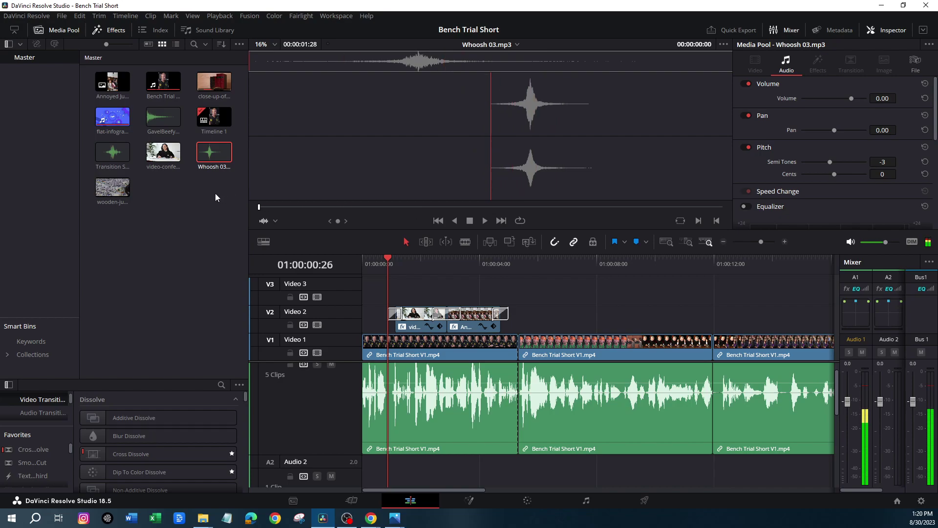
pyautogui.click(485, 222)
pyautogui.click(469, 220)
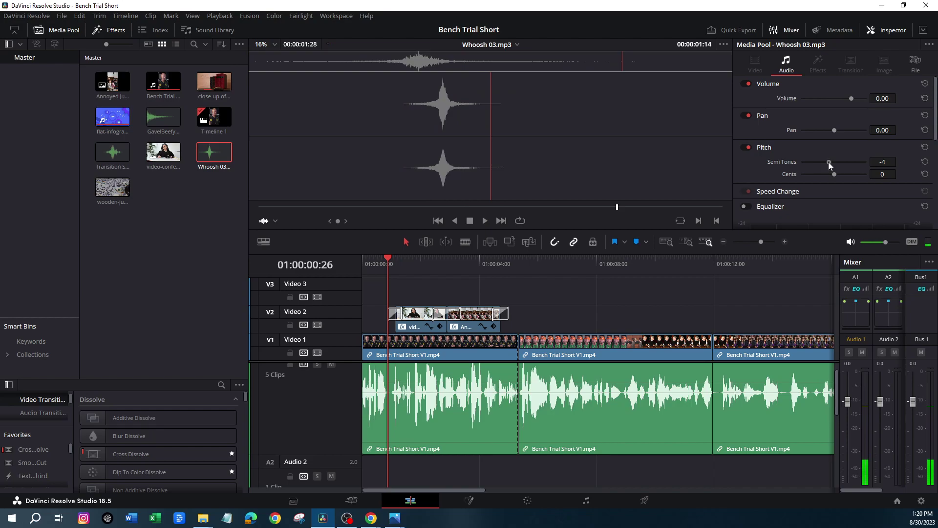
pyautogui.moveTo(617, 208); pyautogui.dragTo(243, 209)
pyautogui.click(485, 221)
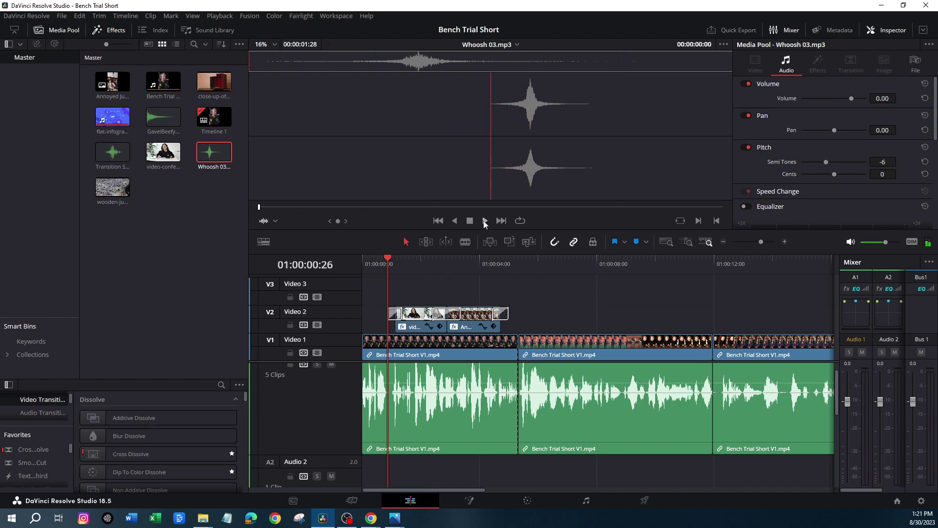
pyautogui.click(470, 221)
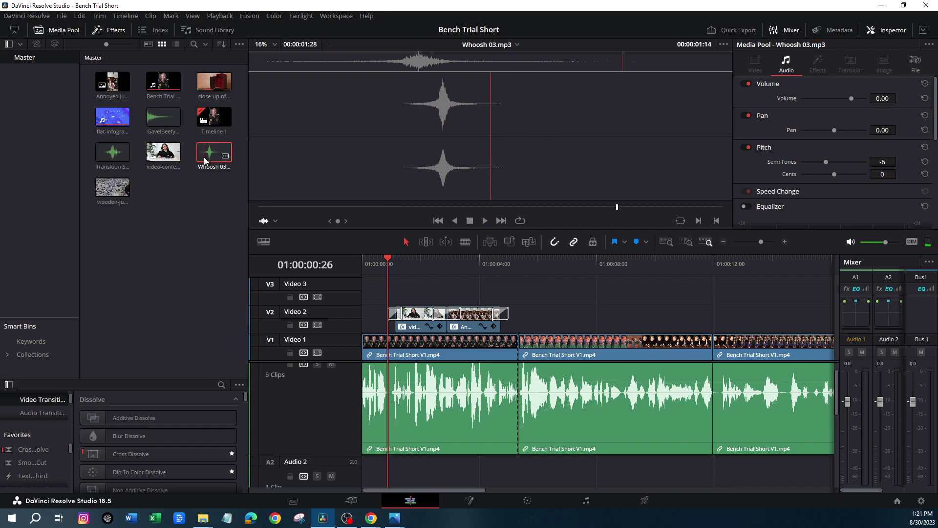
# Step: Place Whoosh 03.mp3 on Audio 2 from about 01:00:00:14 under the first Warp transition and lower its volume to -20.79
pyautogui.click(786, 242)
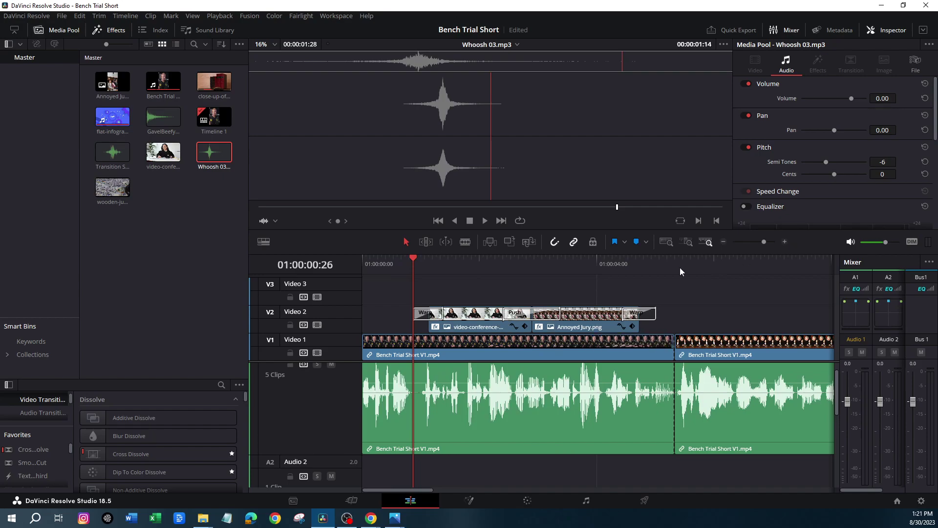
pyautogui.moveTo(211, 158); pyautogui.dragTo(391, 477)
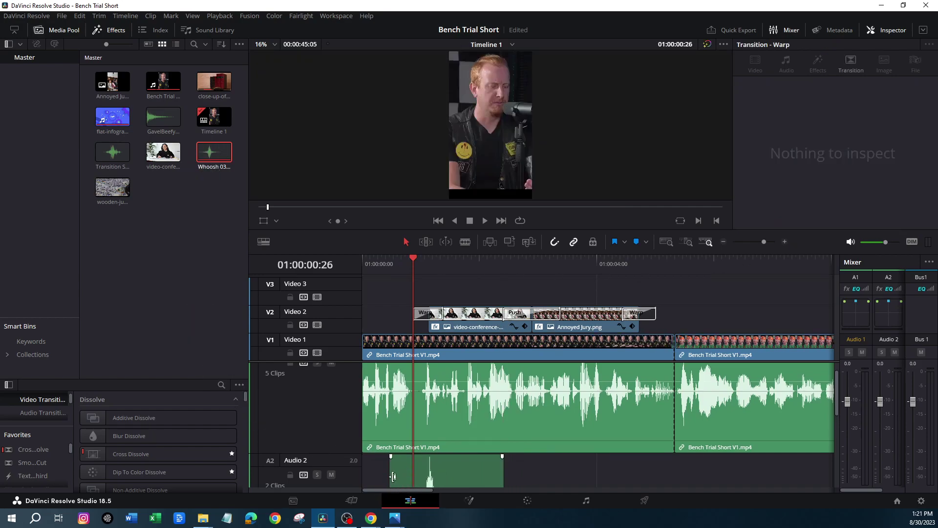
pyautogui.scroll(-2, 472, 473)
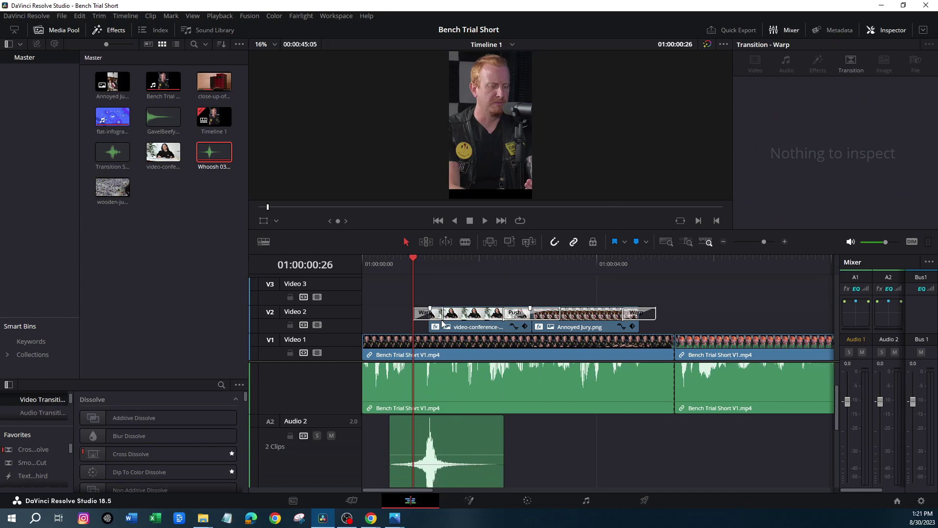
pyautogui.moveTo(431, 448)
pyautogui.moveTo(448, 437); pyautogui.dragTo(458, 433)
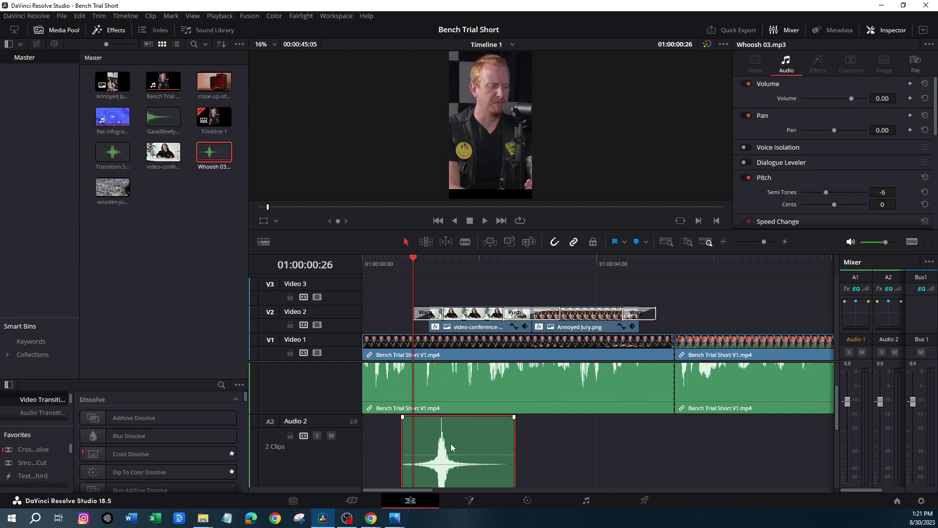
pyautogui.moveTo(455, 453); pyautogui.dragTo(456, 481)
pyautogui.moveTo(442, 439); pyautogui.dragTo(434, 440)
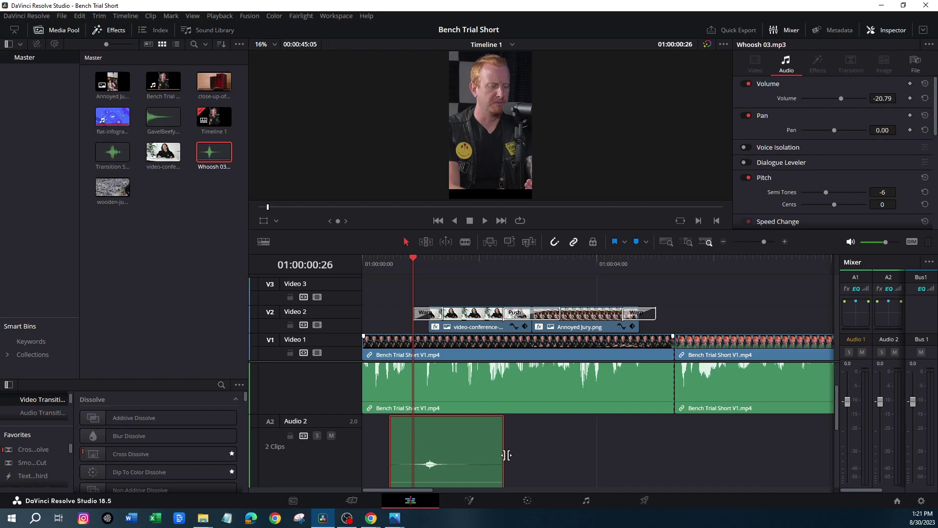
# Step: Trim the end of the Whoosh 03.mp3 clip on Audio 2 to about 01:00:02:00 and replay the first Warp transition
pyautogui.moveTo(502, 432); pyautogui.dragTo(481, 441)
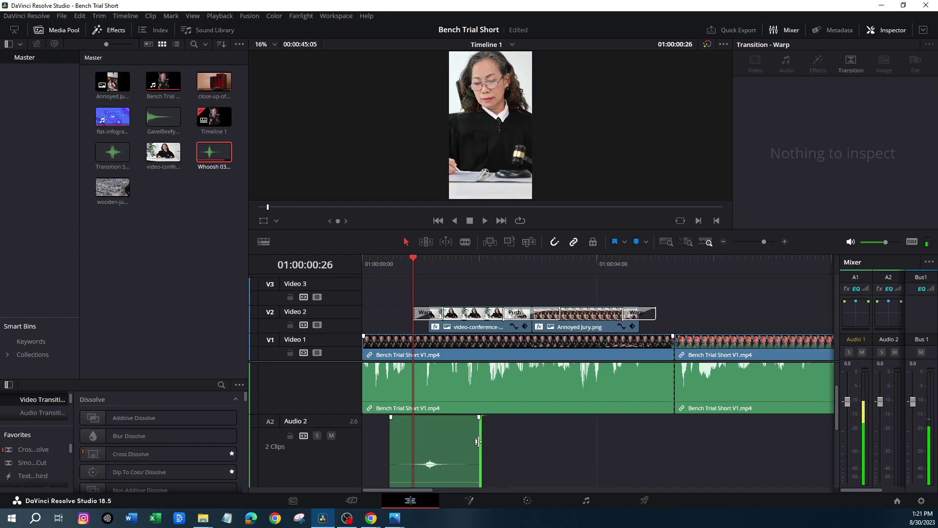
pyautogui.moveTo(411, 260); pyautogui.dragTo(392, 259)
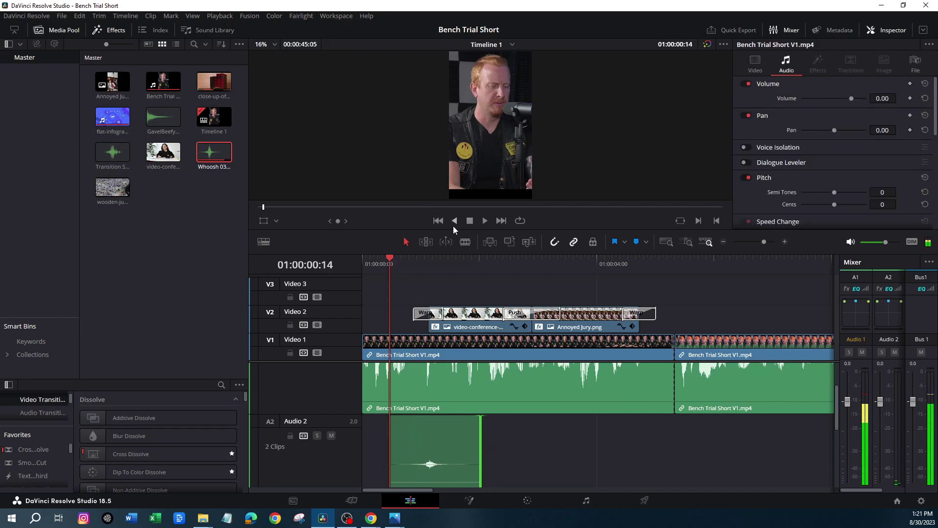
pyautogui.click(484, 221)
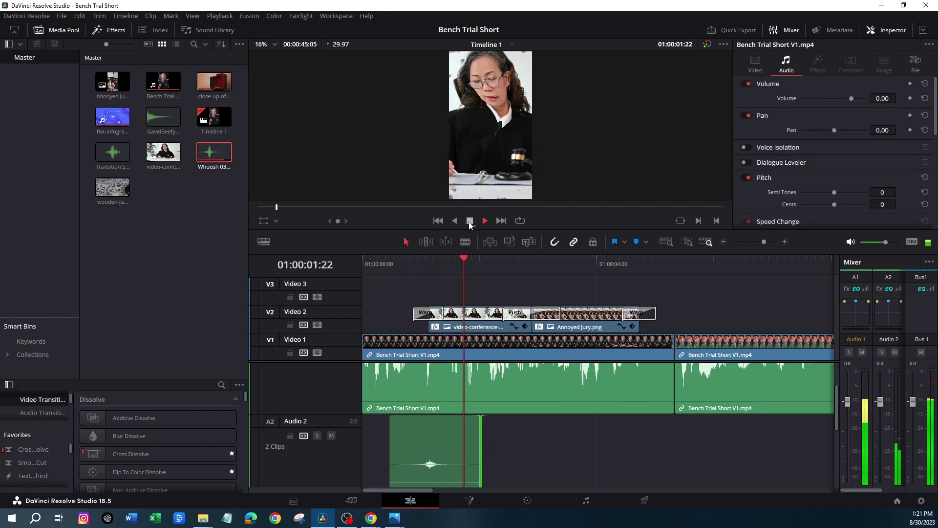
pyautogui.click(469, 221)
# Step: Place the Transition sound clip on Audio 2 at about 01:00:02:18, centred under the Push transition around 01:00:02:27
pyautogui.moveTo(550, 263); pyautogui.dragTo(535, 263)
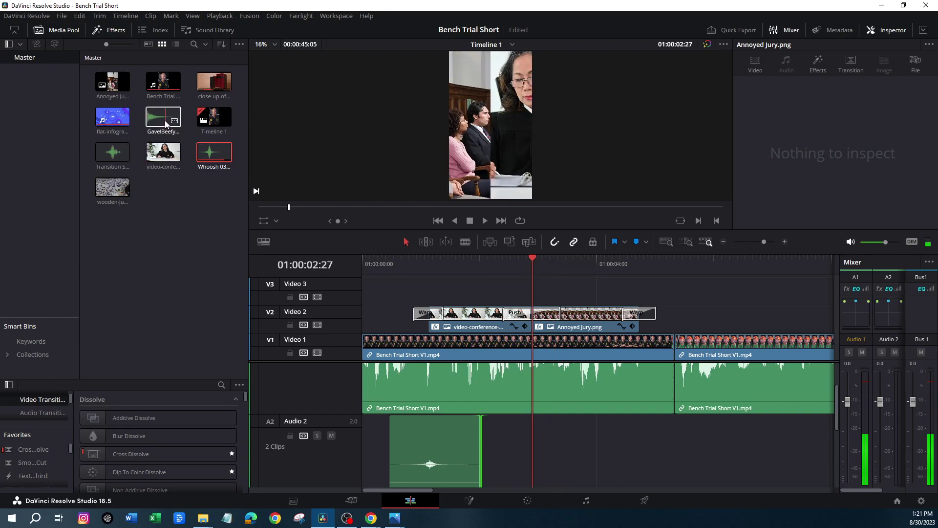
pyautogui.moveTo(202, 149)
pyautogui.mouseDown()
pyautogui.moveTo(159, 247)
pyautogui.moveTo(201, 156)
pyautogui.mouseUp()
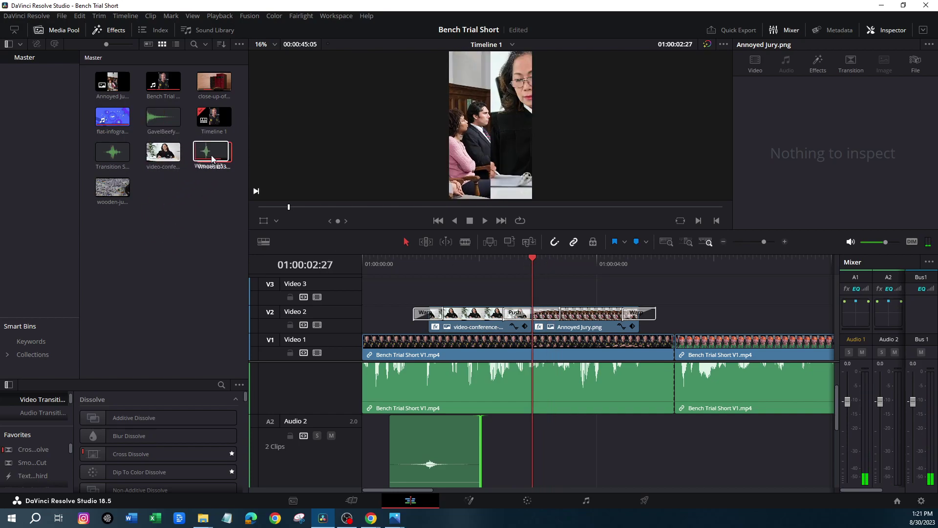
pyautogui.moveTo(112, 152); pyautogui.dragTo(541, 477)
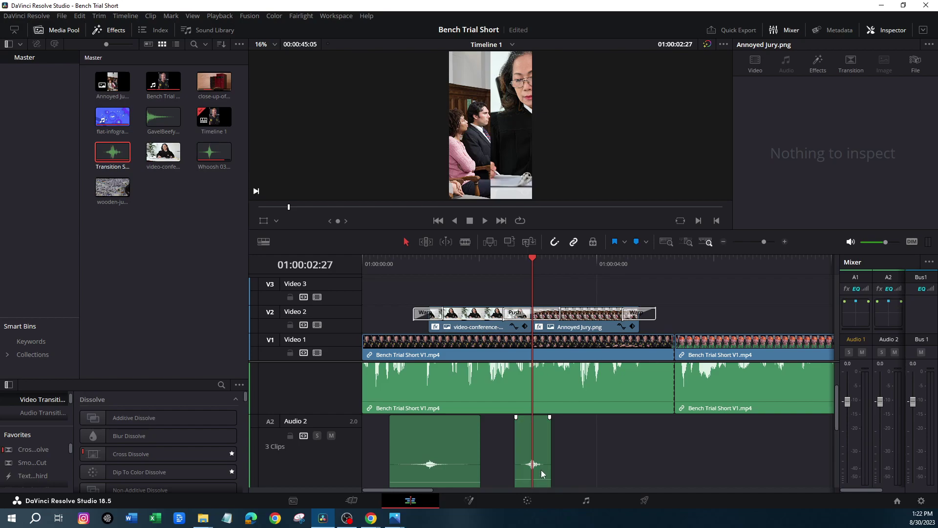
# Step: Replay the opening from 01:00:00:14 to compare the whoosh and the Push transition sound
pyautogui.moveTo(530, 260); pyautogui.dragTo(392, 264)
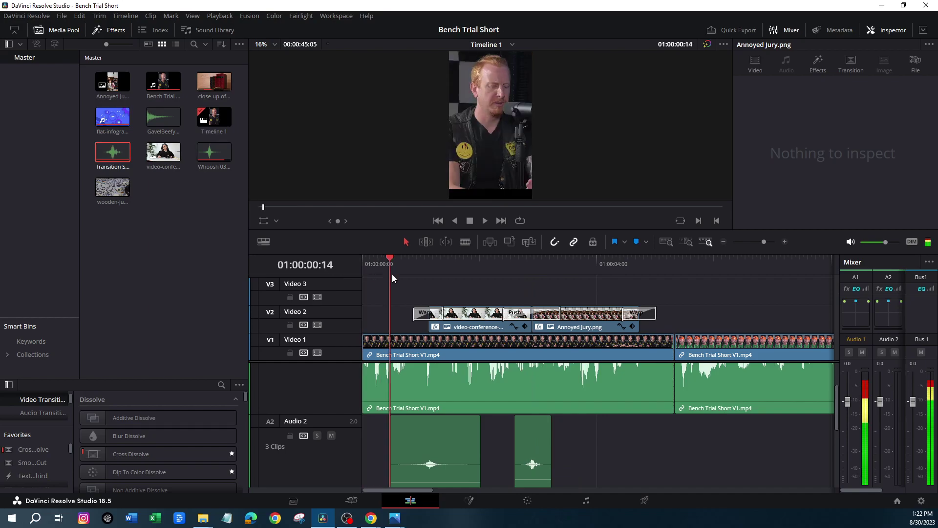
pyautogui.click(429, 438)
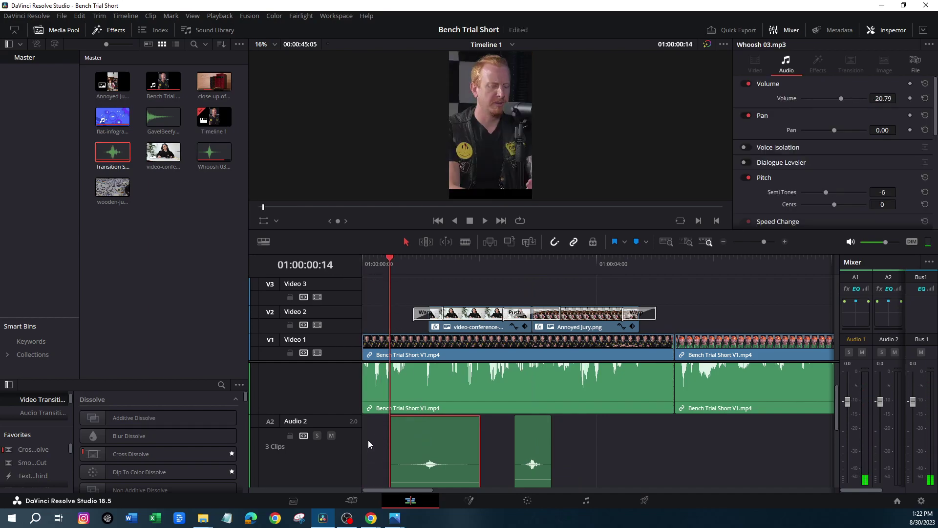
pyautogui.press('space')
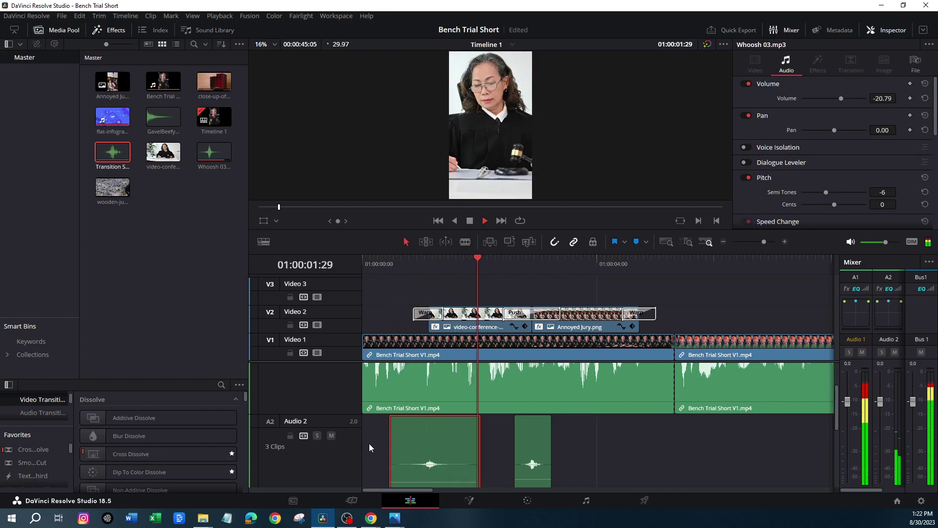
pyautogui.press('space')
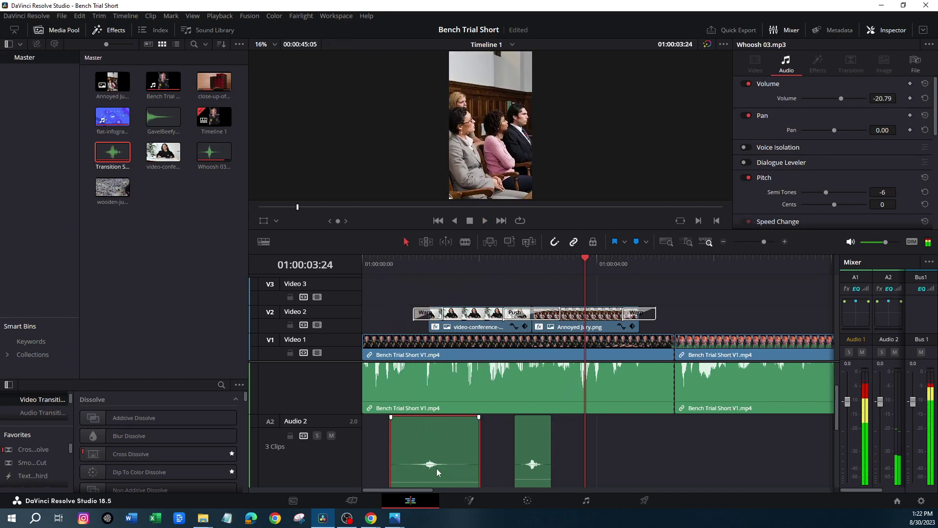
# Step: Raise the volume of the Push transition sound, set the first Whoosh 03.mp3 clip's volume to -19.68, and replay the opening
pyautogui.moveTo(536, 478)
pyautogui.mouseDown()
pyautogui.moveTo(536, 463)
pyautogui.moveTo(537, 473)
pyautogui.mouseUp()
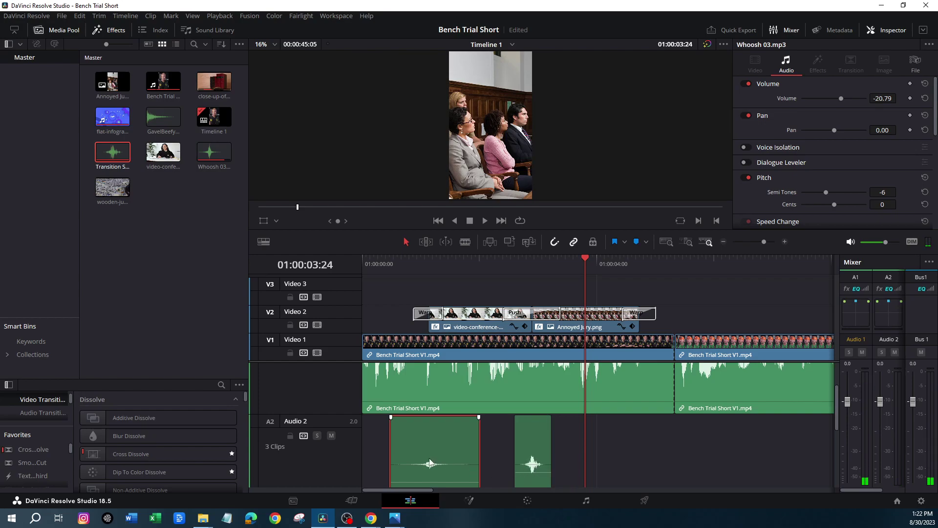
pyautogui.moveTo(428, 481); pyautogui.dragTo(428, 480)
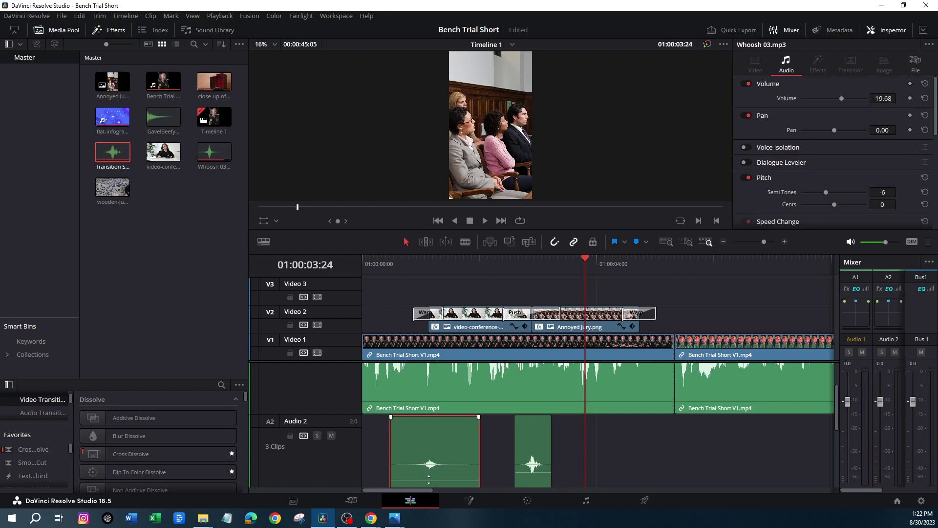
pyautogui.moveTo(577, 276); pyautogui.dragTo(370, 276)
pyautogui.press('space')
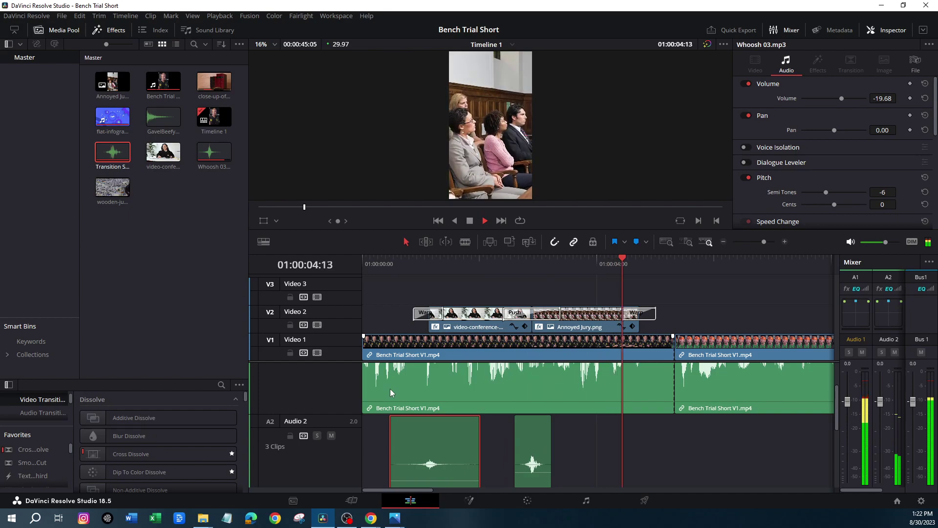
pyautogui.press('space')
# Step: Paste a copy of the Whoosh 03.mp3 clip on Audio 2, save, and move it to about 01:00:04:02 under the second Warp transition
pyautogui.click(622, 269)
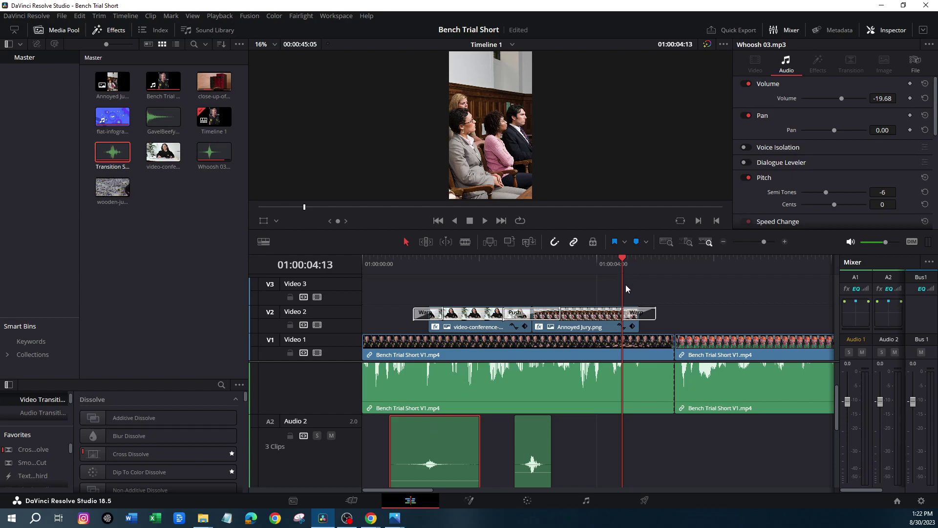
pyautogui.hotkey('ctrl', 'v')
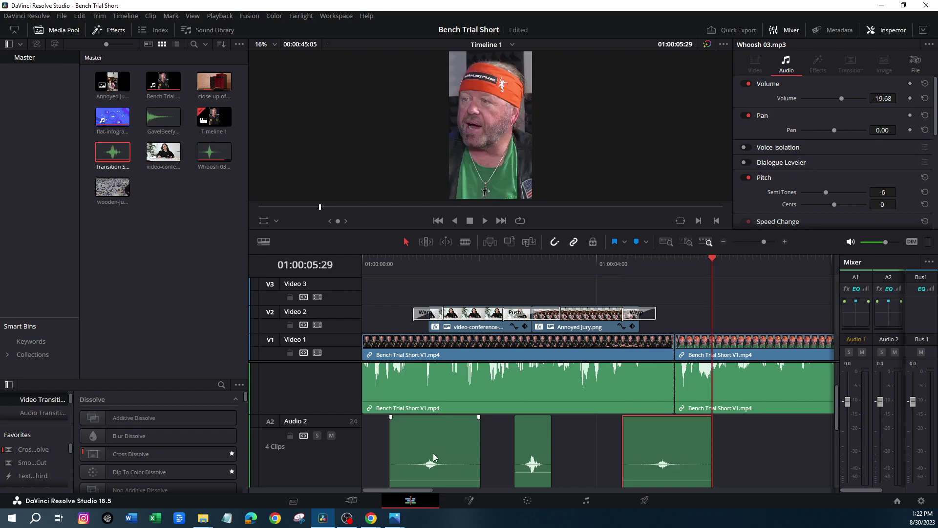
pyautogui.hotkey('ctrl', 's')
pyautogui.moveTo(665, 437); pyautogui.dragTo(643, 435)
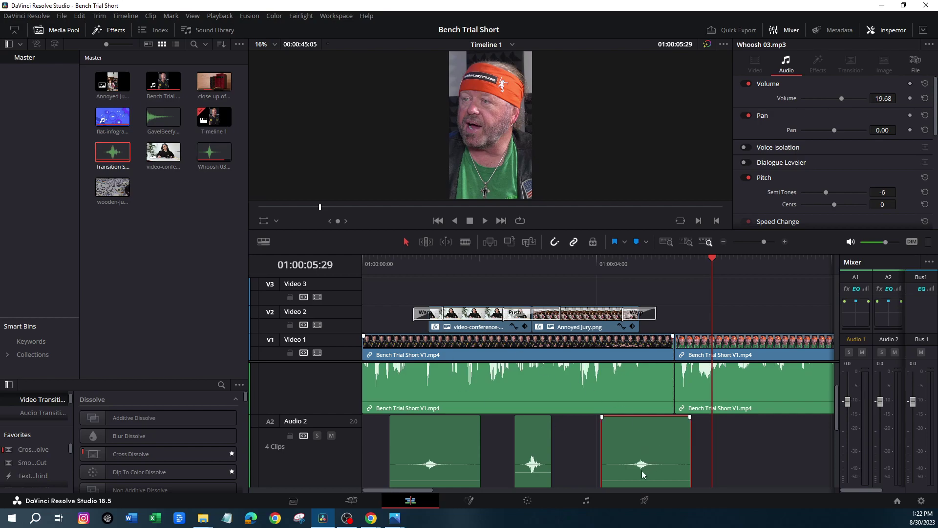
# Step: Reverse the copied Whoosh 03.mp3 clip's speed direction to -100.00 and shift it to start at about 01:00:03:29
pyautogui.scroll(-2, 840, 191)
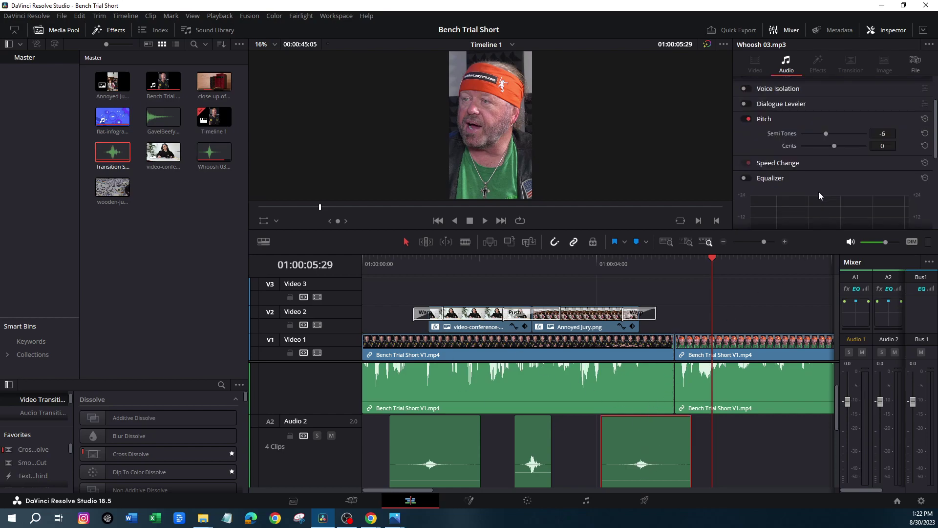
pyautogui.scroll(1, 797, 161)
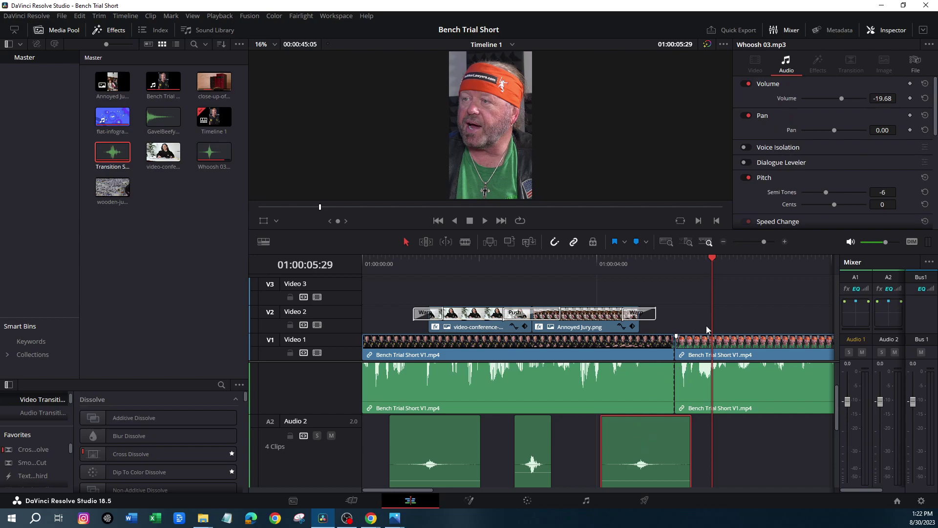
pyautogui.scroll(-1, 802, 186)
pyautogui.click(792, 193)
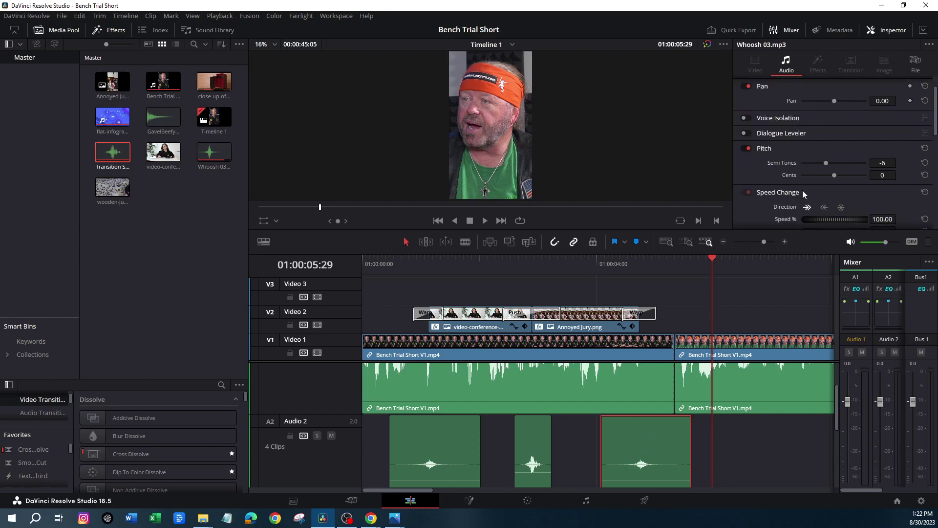
pyautogui.click(824, 207)
pyautogui.moveTo(653, 434); pyautogui.dragTo(646, 433)
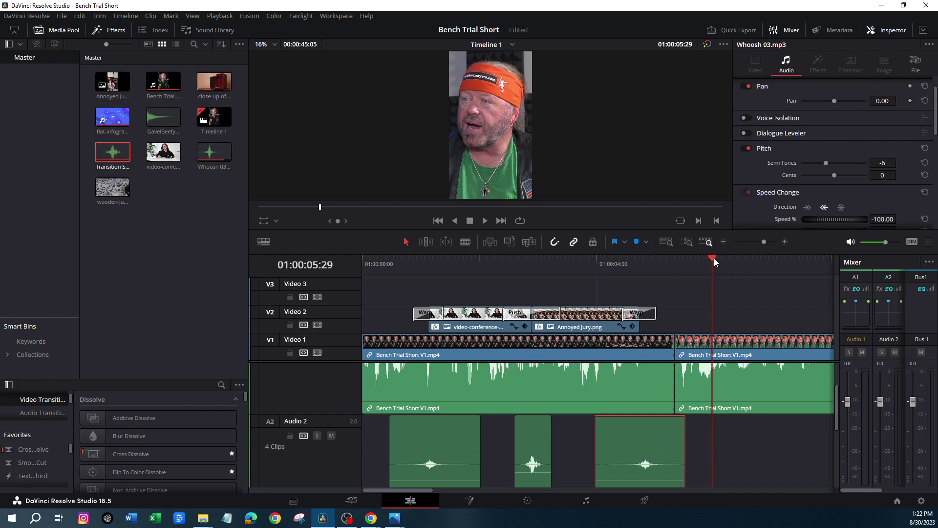
# Step: Listen to the reversed whoosh from 01:00:03:29 and replay the whole opening with its three transition sounds from 01:00:00:14
pyautogui.moveTo(713, 259); pyautogui.dragTo(596, 282)
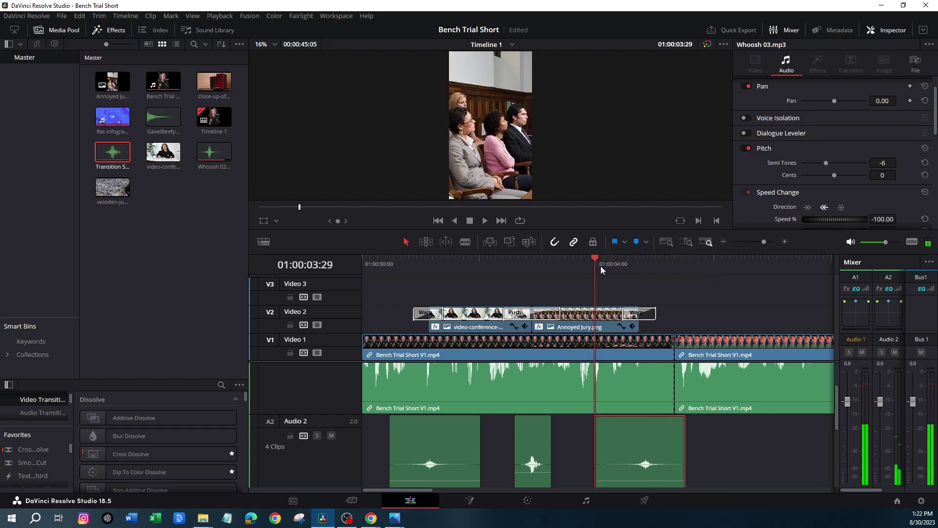
pyautogui.press('space')
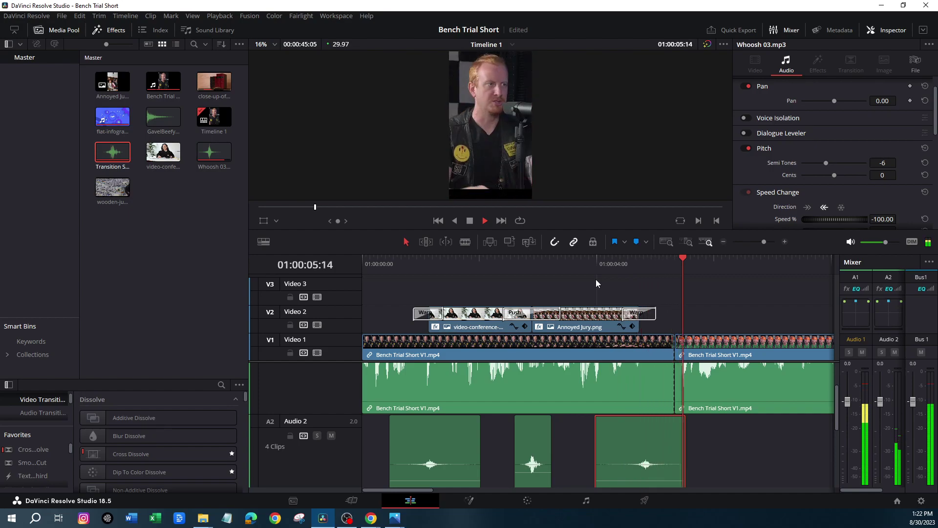
pyautogui.moveTo(700, 260); pyautogui.dragTo(390, 274)
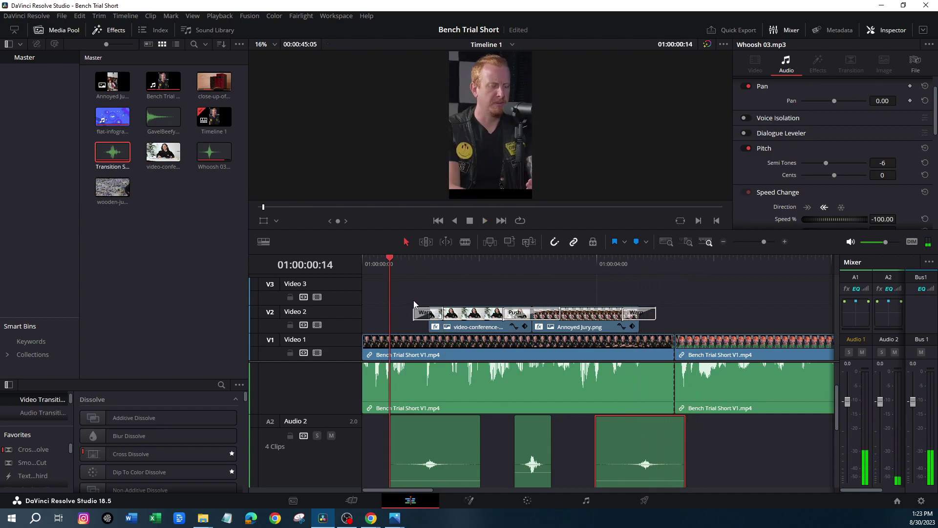
pyautogui.press('space')
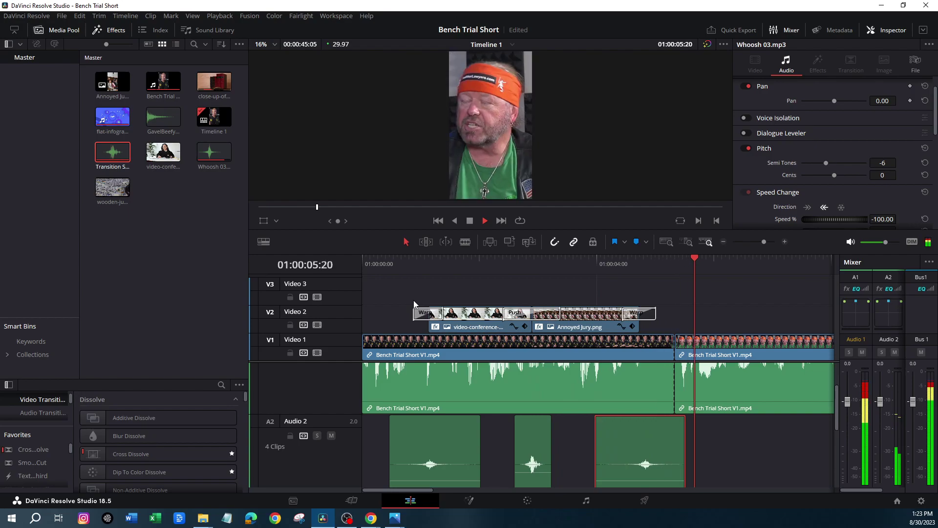
pyautogui.press('space')
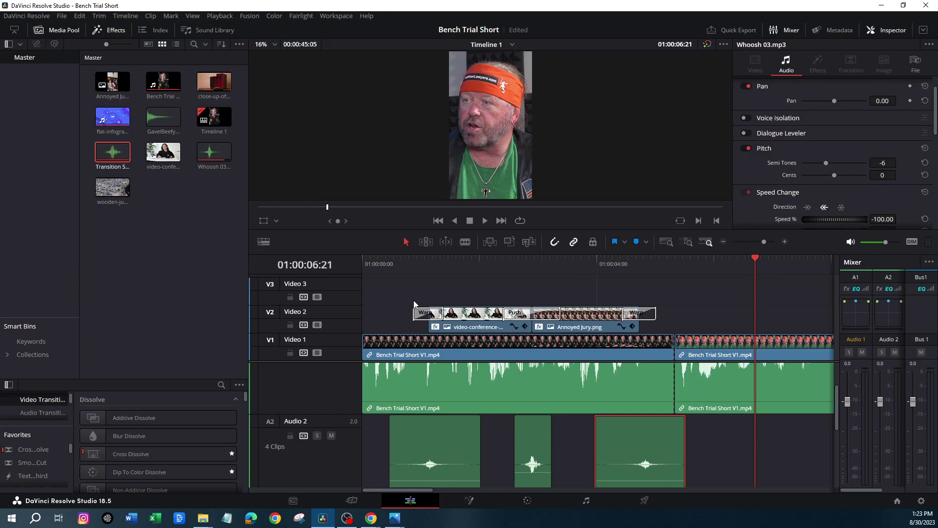
# Step: Find the start of the courtroom judge shot and place GavelBeefySlow PE1021501.wav on Audio 2 at about 01:00:08:12
pyautogui.click(485, 221)
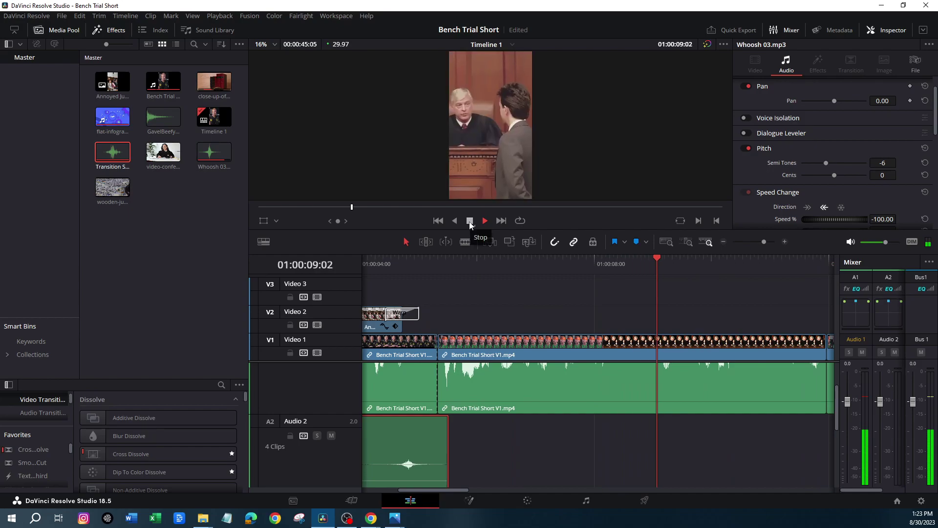
pyautogui.click(470, 221)
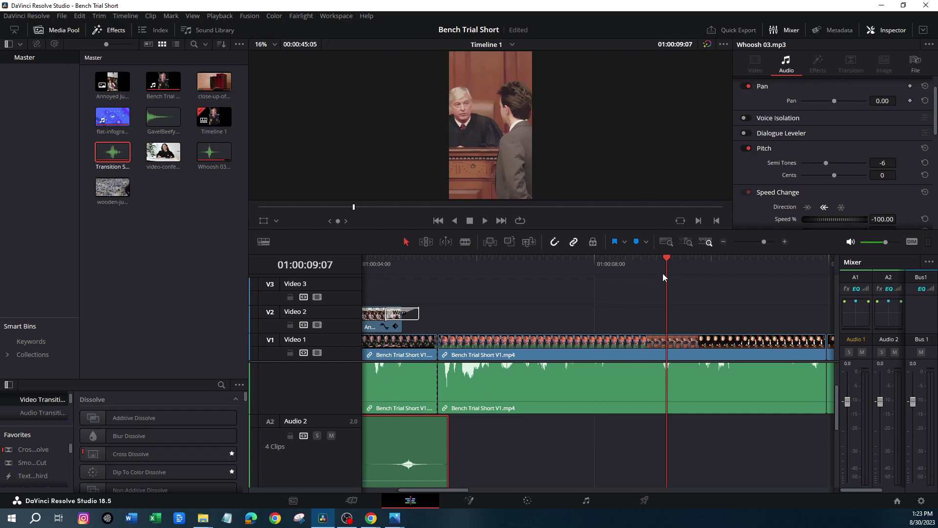
pyautogui.press('j')
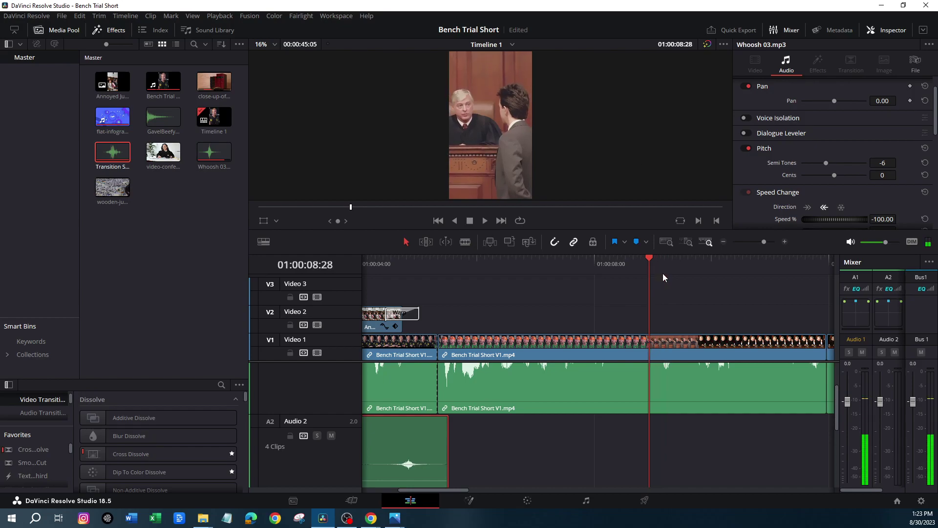
pyautogui.press('space')
pyautogui.moveTo(158, 121); pyautogui.dragTo(682, 490)
pyautogui.click(702, 445)
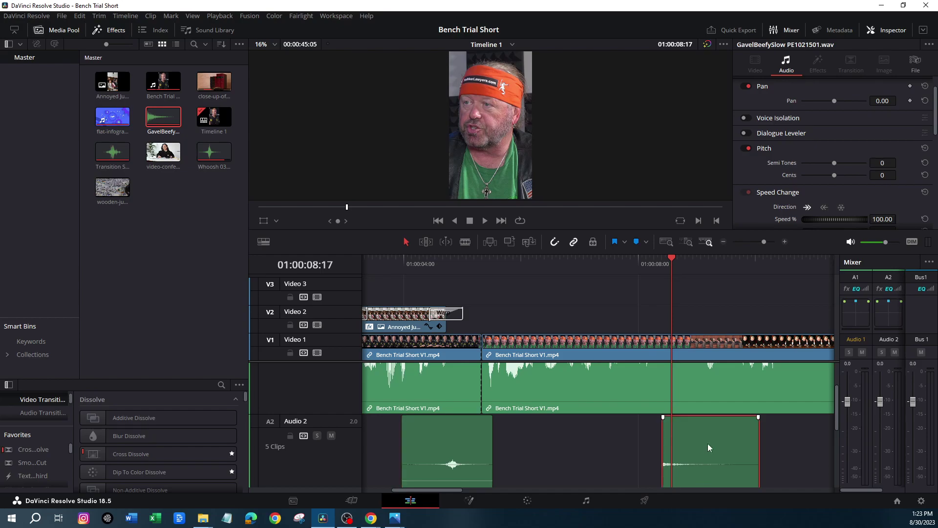
# Step: Listen to the gavel sound from its start and move it to begin at about 01:00:08:26 under the courtroom judge shot
pyautogui.click(664, 260)
pyautogui.press('space')
pyautogui.press('space')
pyautogui.moveTo(713, 435); pyautogui.dragTo(738, 439)
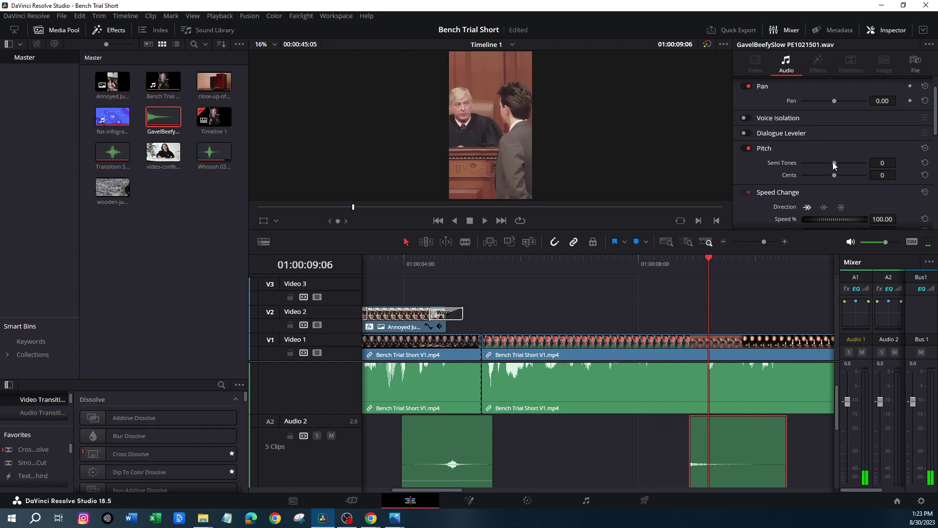
# Step: Raise the gavel clip's pitch to 5 semitones and listen to it from its start
pyautogui.scroll(-1, 834, 162)
pyautogui.click(688, 258)
pyautogui.press('space')
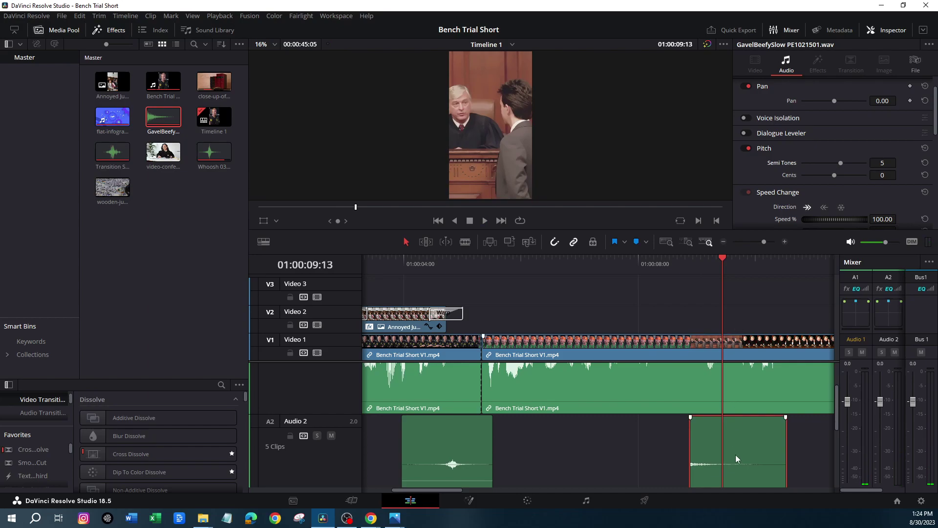
# Step: Paste two more copies of the gavel clip on Audio 2, at 01:00:09:13 and 01:00:09:29
pyautogui.hotkey('ctrl', 'v')
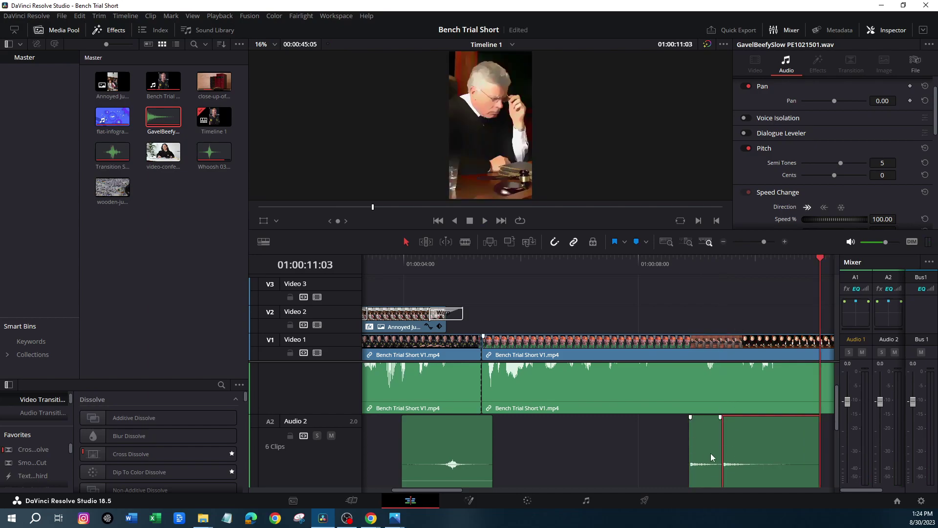
pyautogui.moveTo(819, 263); pyautogui.dragTo(754, 266)
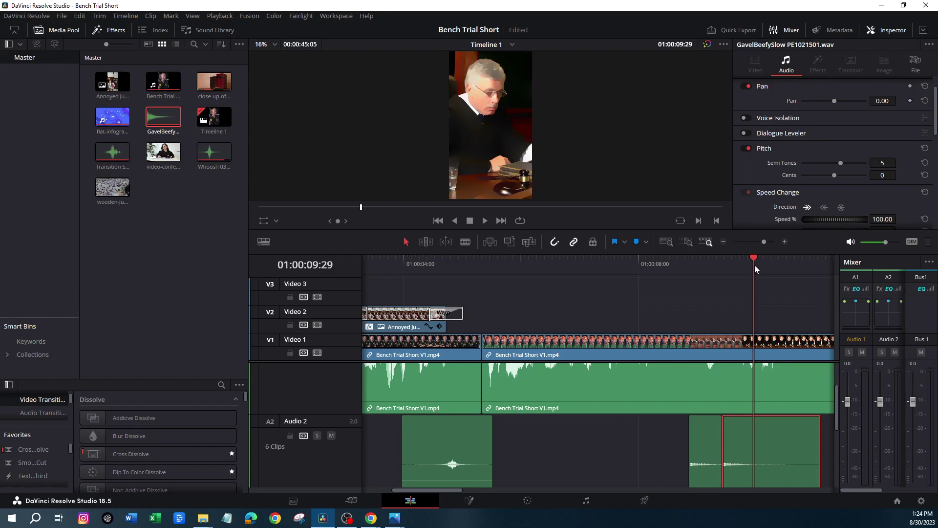
pyautogui.hotkey('ctrl', 'v')
# Step: Replay the judge section to check the timing of the three gavel hits
pyautogui.moveTo(597, 260); pyautogui.dragTo(400, 268)
pyautogui.press('space')
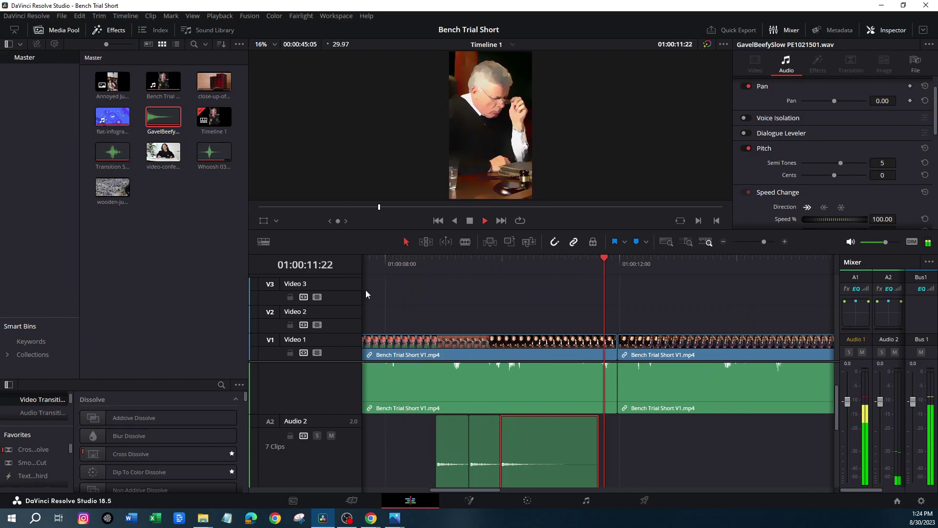
pyautogui.press('space')
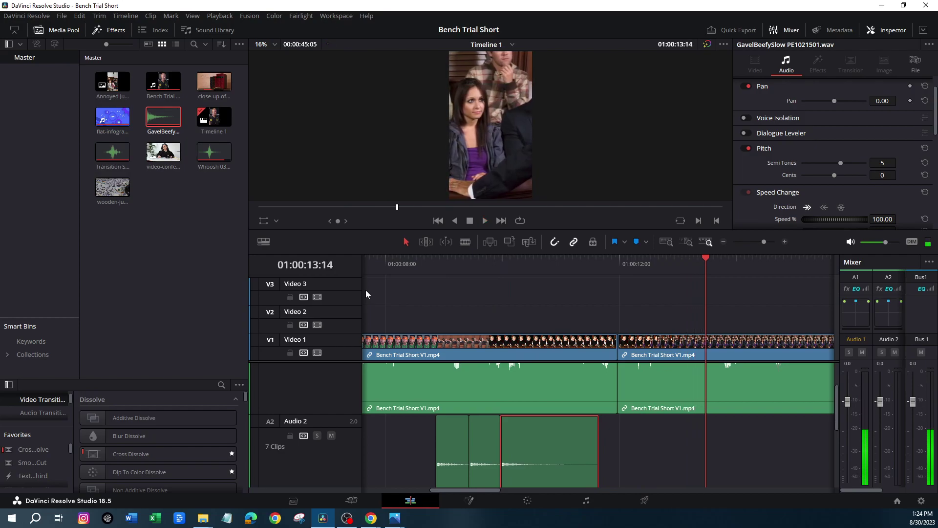
# Step: Lower the pitch of all three gavel clips on Audio 2 to 1 semitone
pyautogui.moveTo(705, 257); pyautogui.dragTo(433, 260)
pyautogui.click(450, 446)
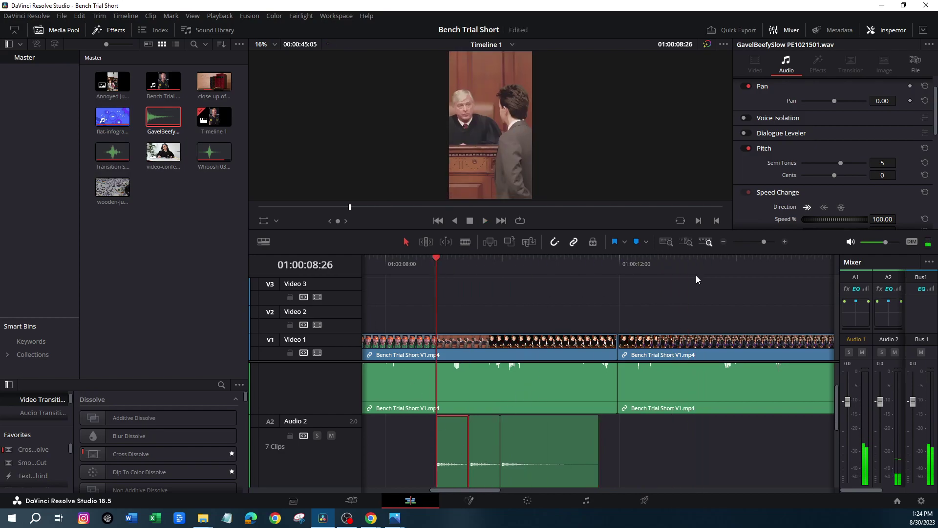
pyautogui.moveTo(839, 163); pyautogui.dragTo(836, 163)
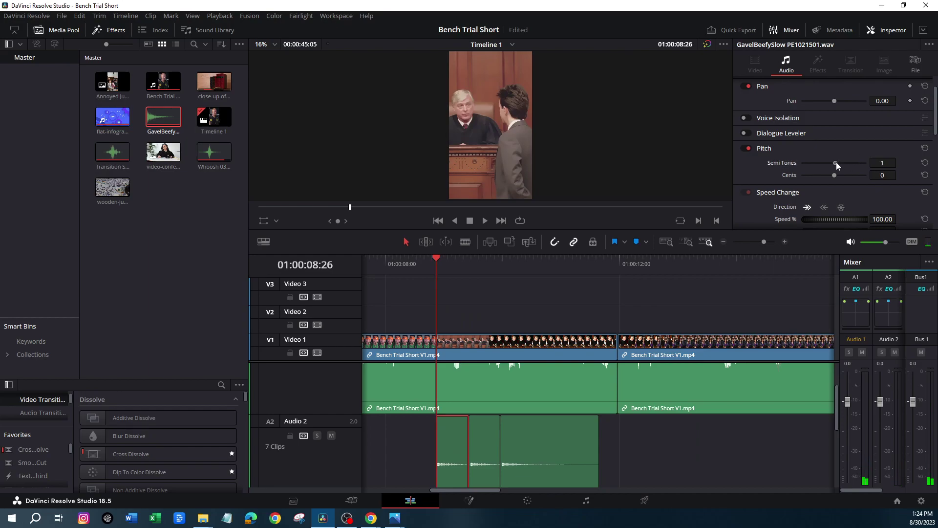
pyautogui.click(495, 436)
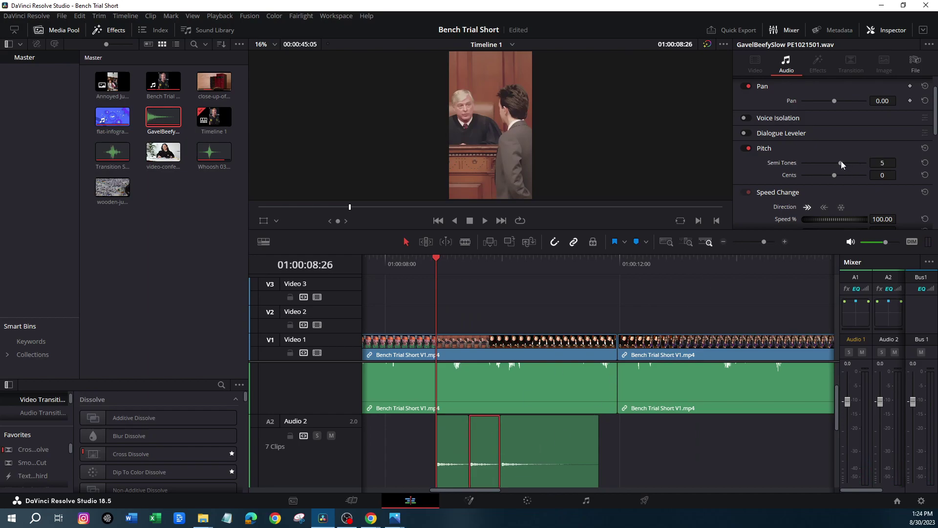
pyautogui.click(536, 449)
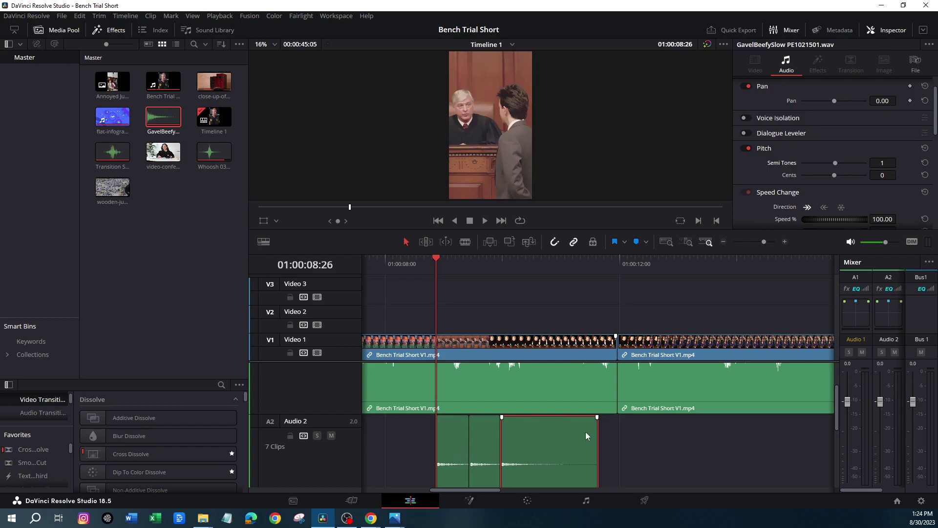
# Step: Move the three gavel clips slightly earlier so the first one begins at about 01:00:08:20
pyautogui.click(446, 440)
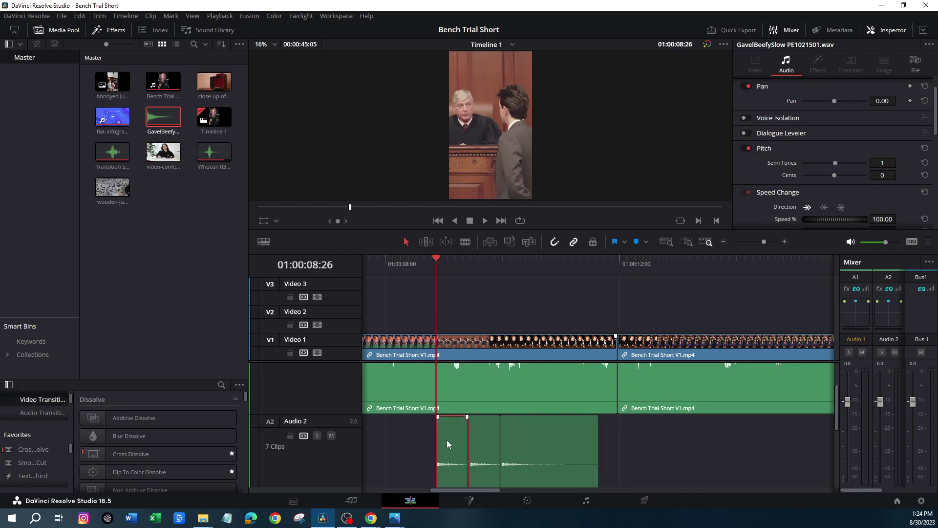
pyautogui.moveTo(442, 437); pyautogui.dragTo(468, 441)
pyautogui.moveTo(529, 444); pyautogui.dragTo(517, 444)
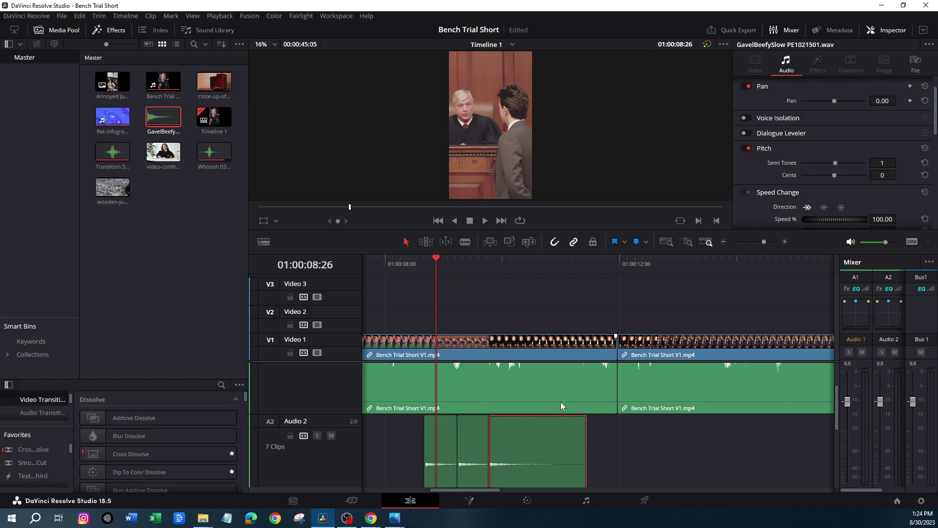
# Step: Play the judge section twice from just before the first gavel hit to check the lower pitch and new timing
pyautogui.moveTo(437, 262); pyautogui.dragTo(423, 257)
pyautogui.click(483, 221)
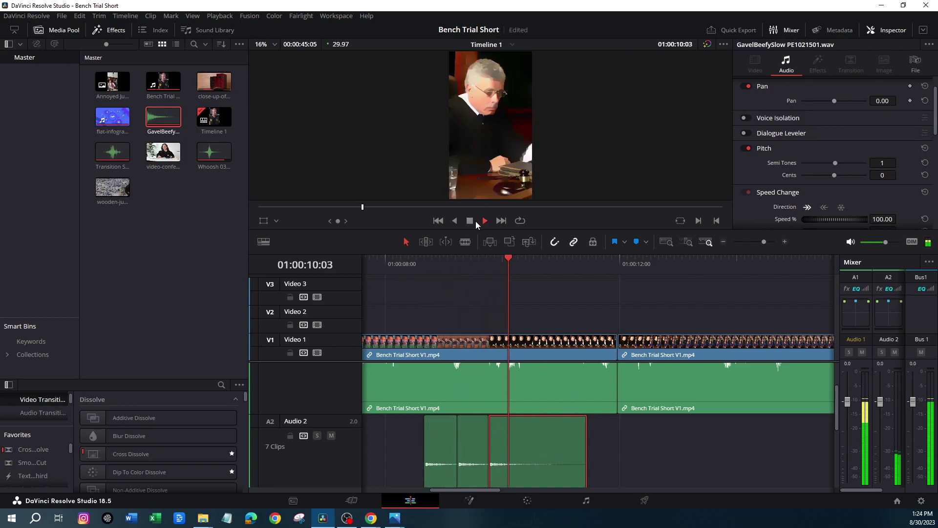
pyautogui.press('space')
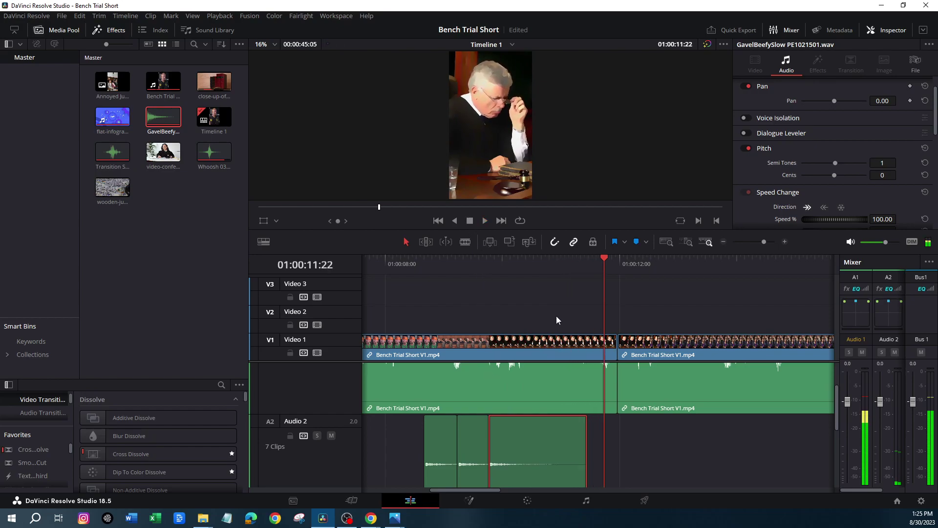
pyautogui.moveTo(602, 263); pyautogui.dragTo(411, 261)
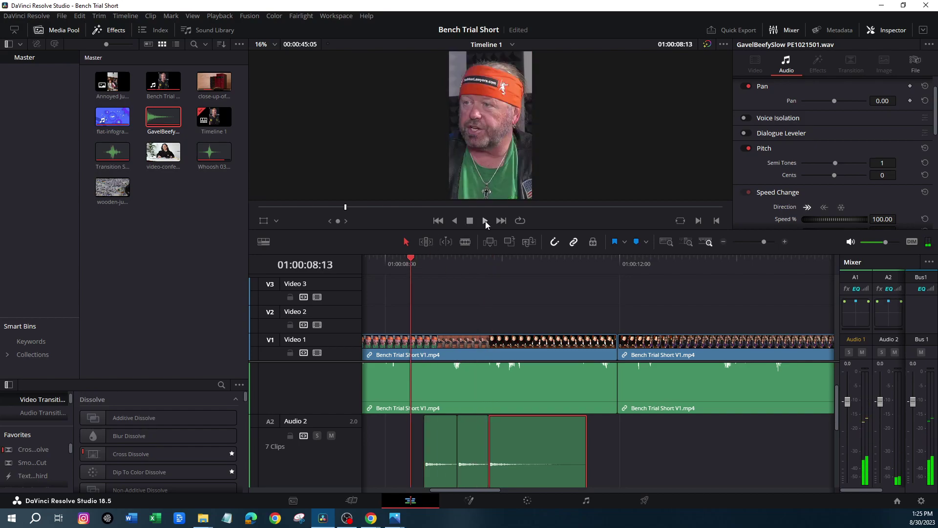
pyautogui.click(485, 221)
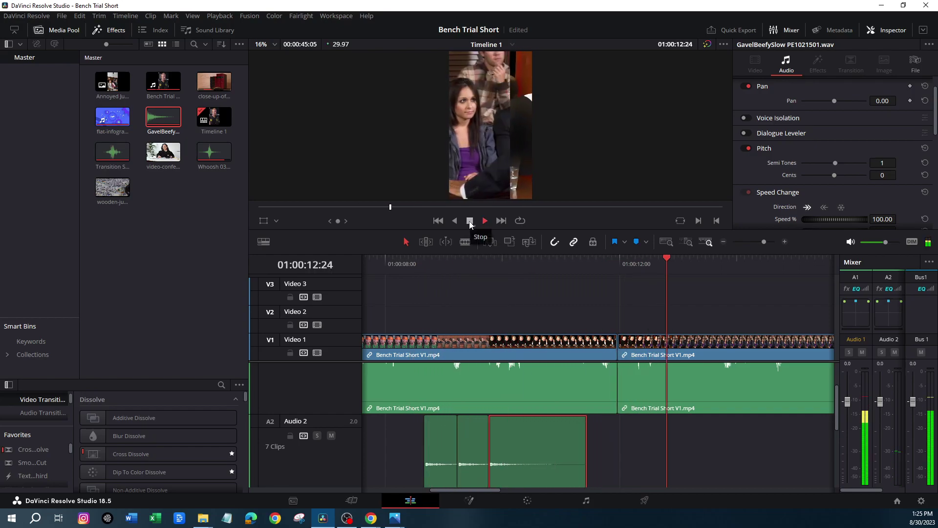
pyautogui.click(470, 221)
# Step: Place the Transition Swoosh sound on Audio 2 under the cut at 01:00:11:29 and listen to it
pyautogui.moveTo(677, 259); pyautogui.dragTo(619, 254)
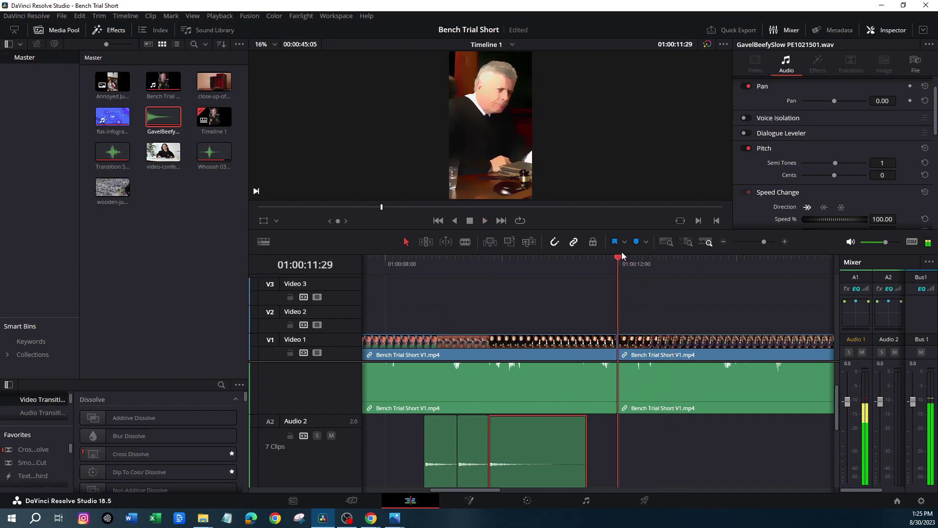
pyautogui.moveTo(123, 157); pyautogui.dragTo(634, 477)
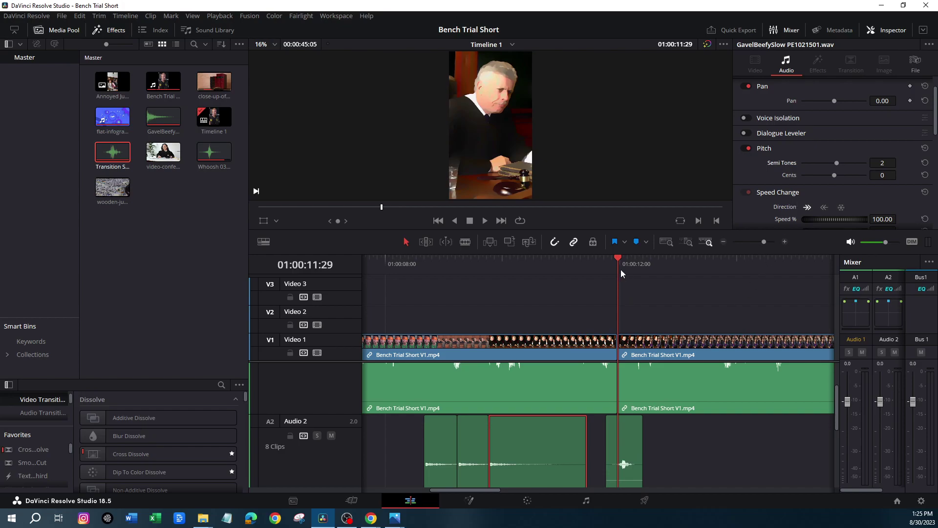
pyautogui.moveTo(617, 261); pyautogui.dragTo(606, 260)
pyautogui.click(484, 220)
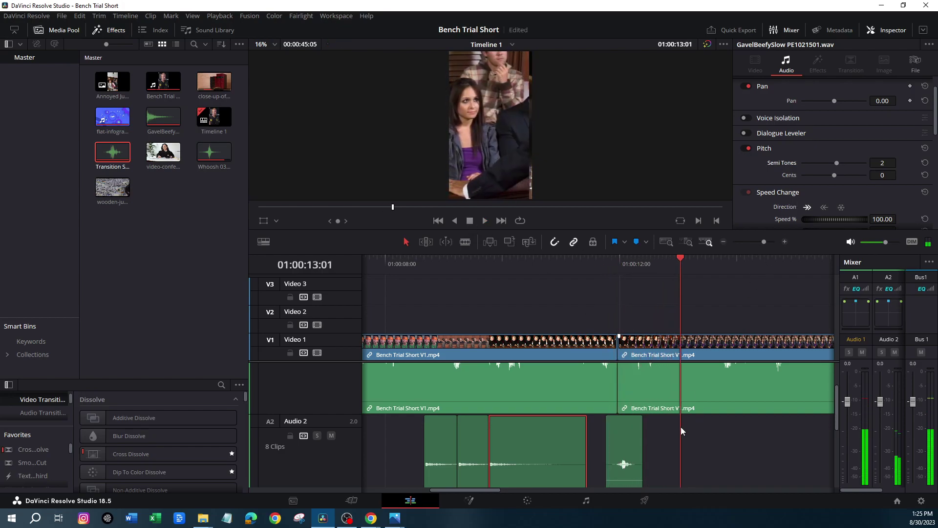
# Step: Try slowing the swoosh clip to 84% speed and shifting it slightly earlier, and listen to the transition
pyautogui.click(626, 444)
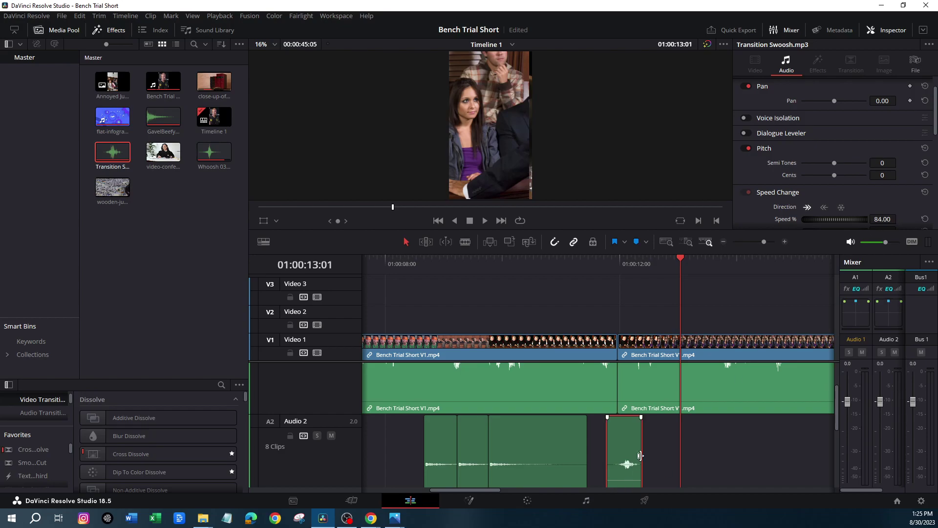
pyautogui.moveTo(642, 455); pyautogui.dragTo(624, 450)
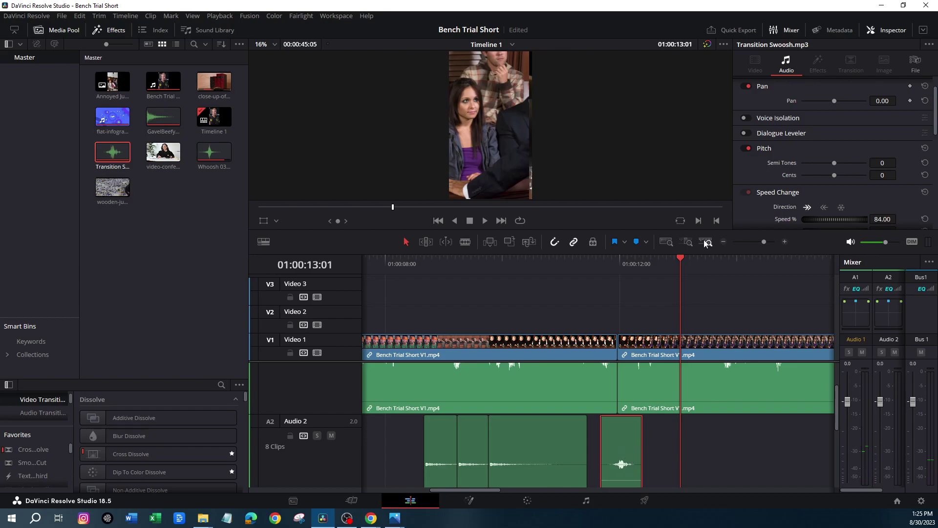
pyautogui.moveTo(681, 260); pyautogui.dragTo(600, 270)
pyautogui.click(484, 221)
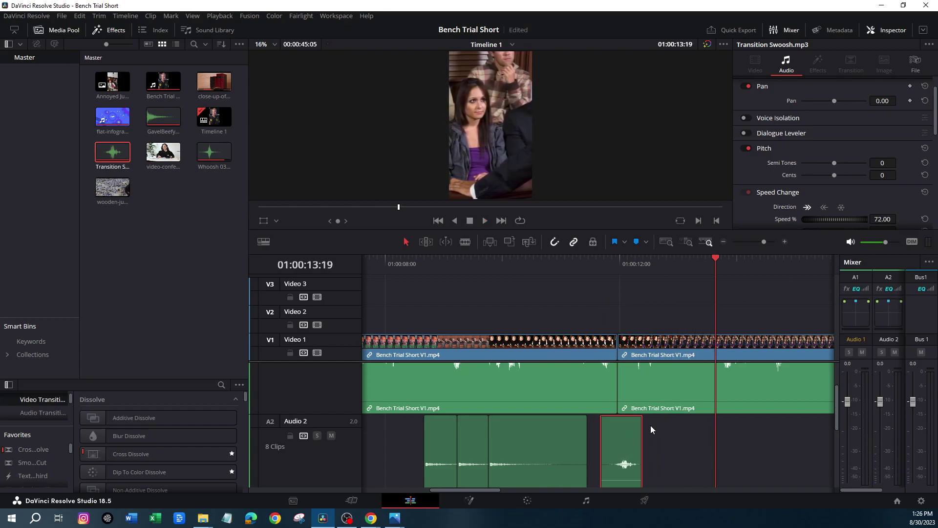
# Step: Try the swoosh clip at 72% speed, nudged slightly earlier, and replay the cut from the judge to the jury
pyautogui.moveTo(642, 451)
pyautogui.mouseDown()
pyautogui.moveTo(681, 448)
pyautogui.moveTo(625, 447)
pyautogui.mouseUp()
pyautogui.moveTo(706, 262); pyautogui.dragTo(555, 266)
pyautogui.click(484, 221)
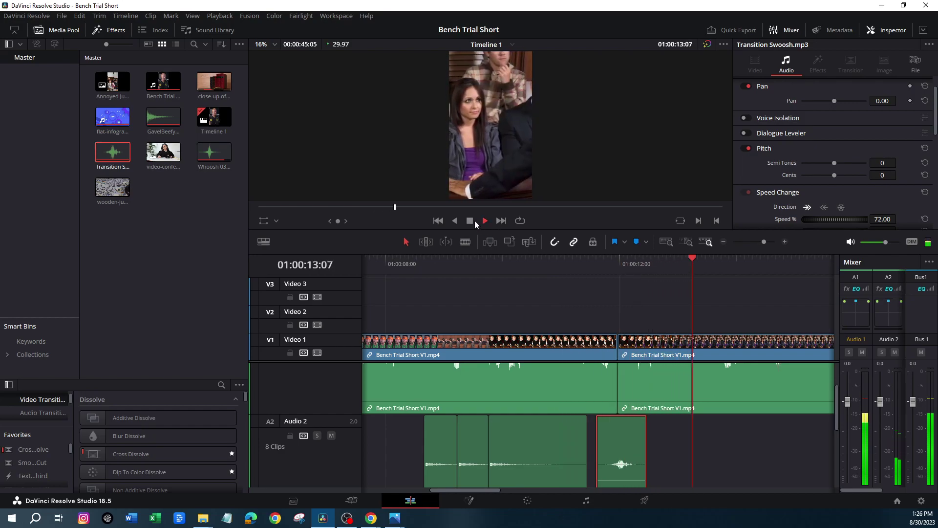
pyautogui.click(470, 221)
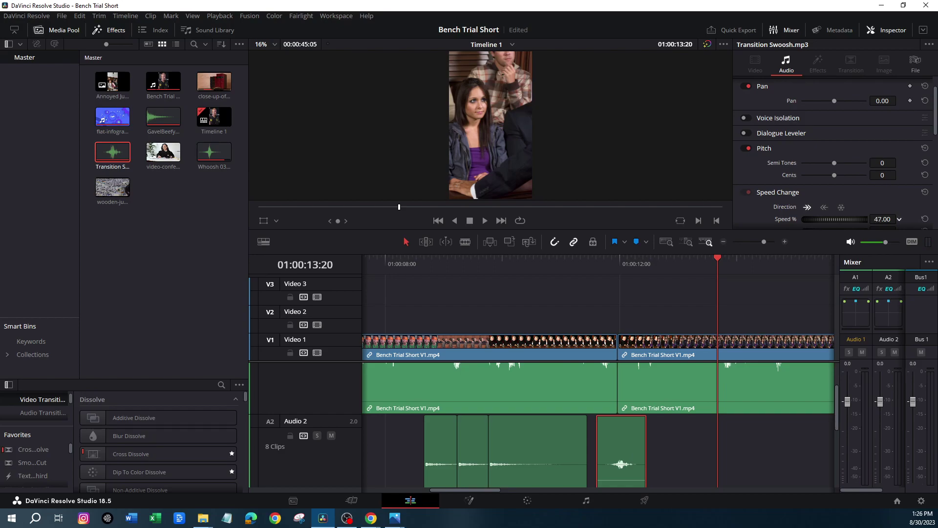
# Step: Slow the swoosh clip to 50% speed, move it to begin at about 01:00:11:13 and replay the transition
pyautogui.moveTo(652, 453); pyautogui.dragTo(632, 447)
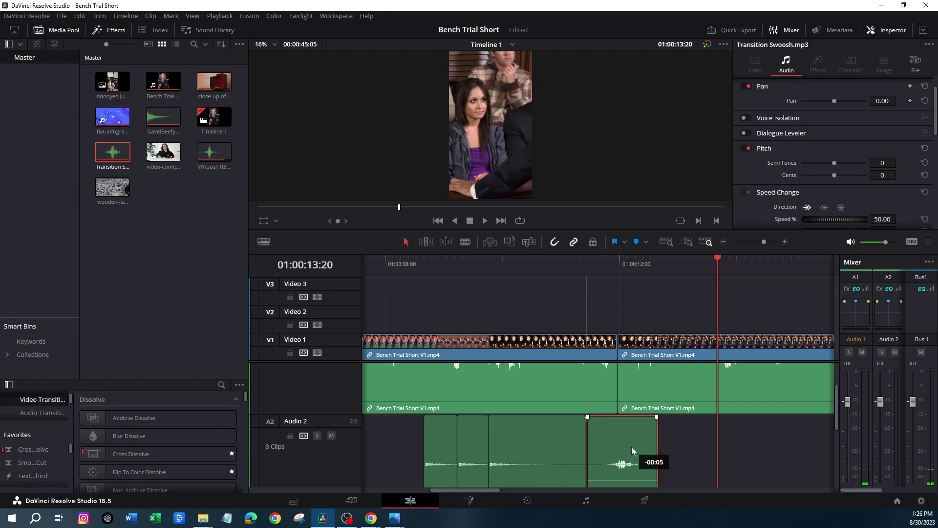
pyautogui.moveTo(713, 265); pyautogui.dragTo(570, 264)
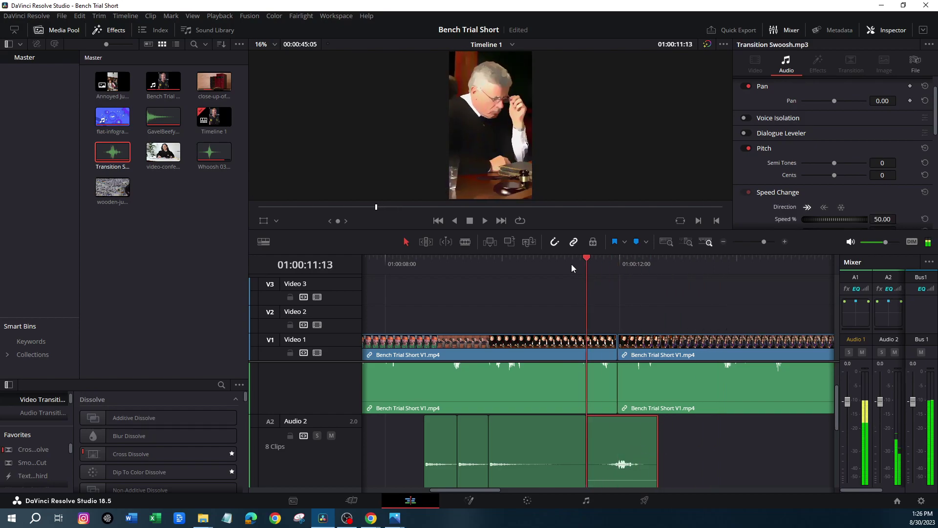
pyautogui.click(485, 221)
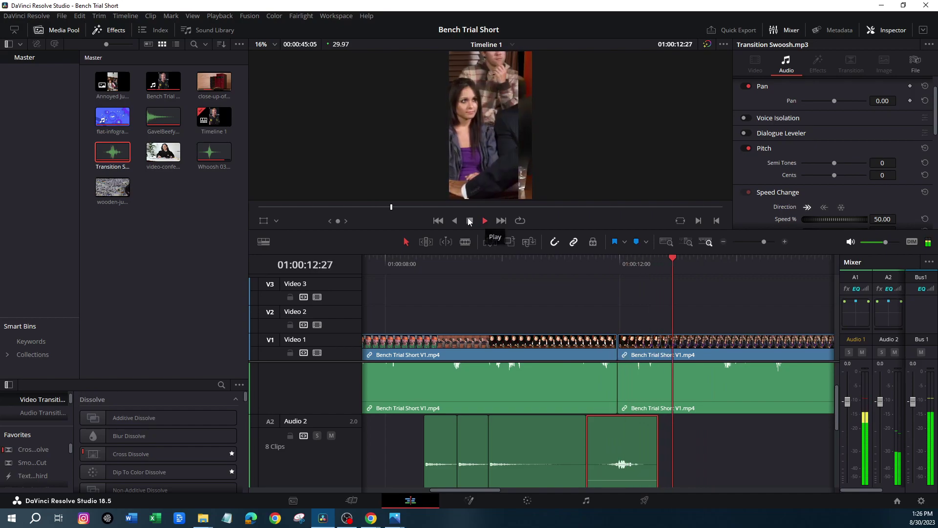
pyautogui.click(470, 221)
# Step: Move the slowed swoosh to start at about 01:00:11:22 and play from there through the jury shot
pyautogui.moveTo(691, 261); pyautogui.dragTo(639, 260)
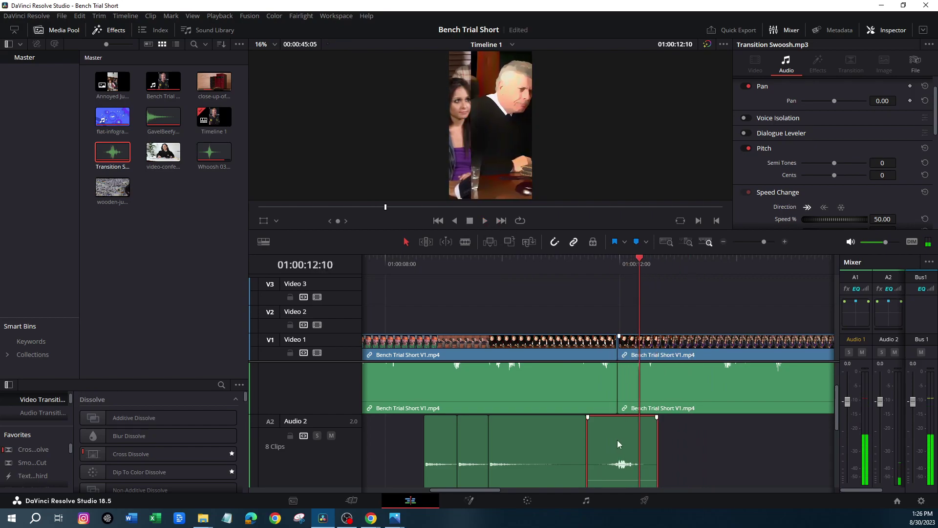
pyautogui.moveTo(619, 439); pyautogui.dragTo(638, 438)
pyautogui.moveTo(640, 260); pyautogui.dragTo(608, 262)
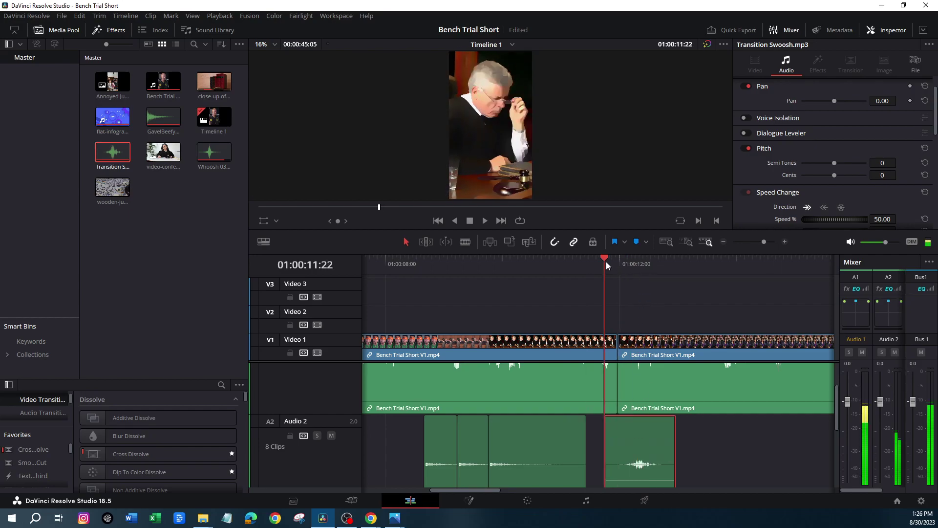
pyautogui.click(485, 221)
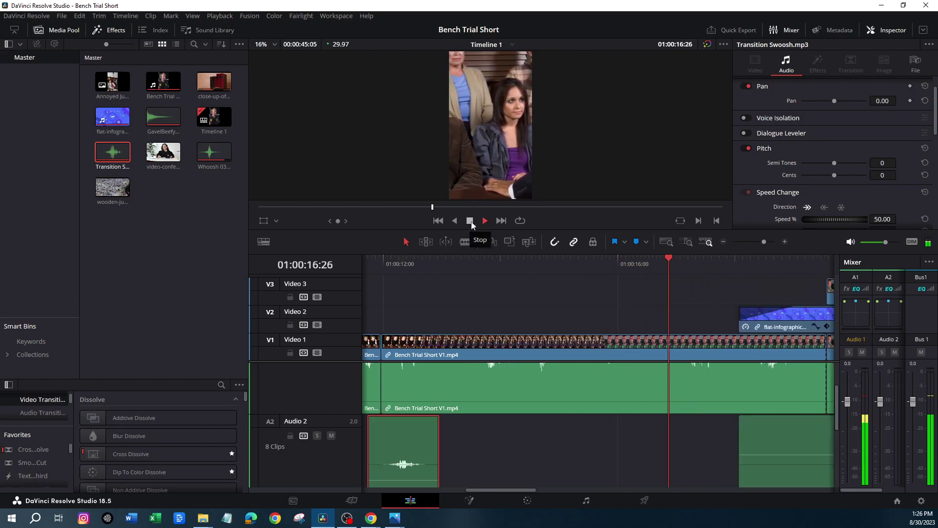
pyautogui.click(471, 222)
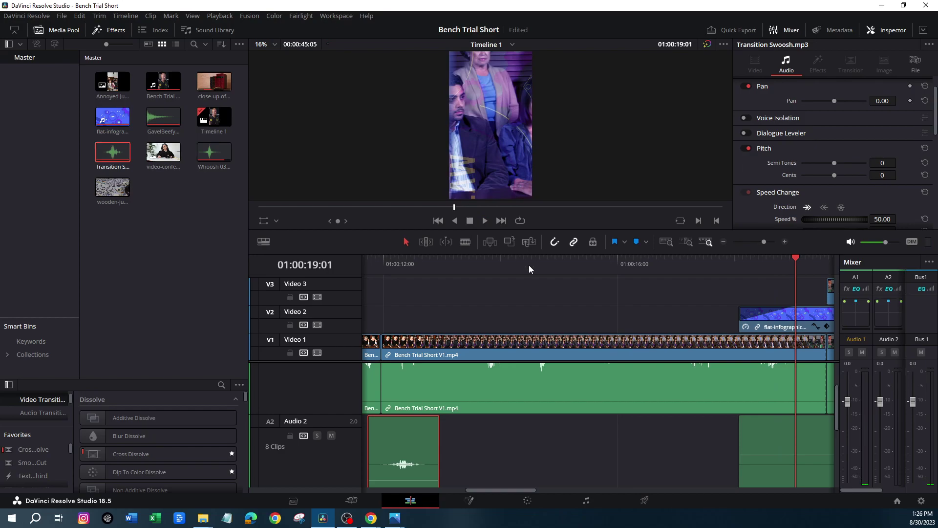
# Step: Play the fade-in of the infographic overlay from 01:00:18:02 to review the transition to the speaker
pyautogui.moveTo(794, 260); pyautogui.dragTo(741, 280)
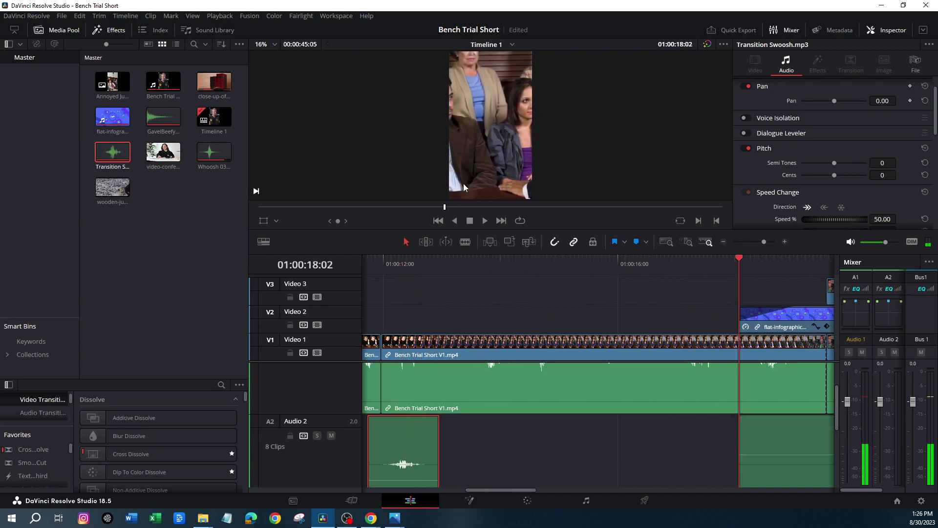
pyautogui.click(486, 222)
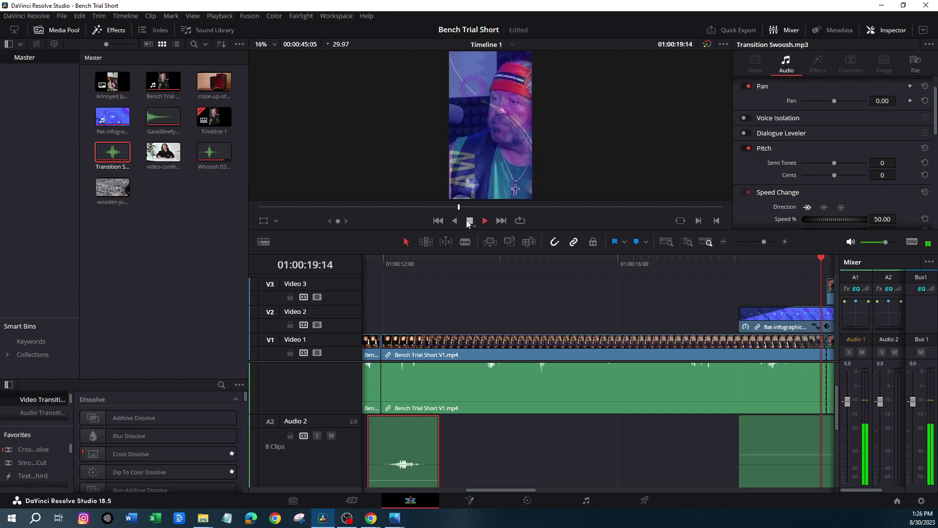
pyautogui.click(469, 220)
# Step: Add the Transition Swoosh sound to Audio 2 at about 01:00:19:01 under the infographic transition and replay it
pyautogui.click(635, 263)
pyautogui.moveTo(636, 262); pyautogui.dragTo(559, 265)
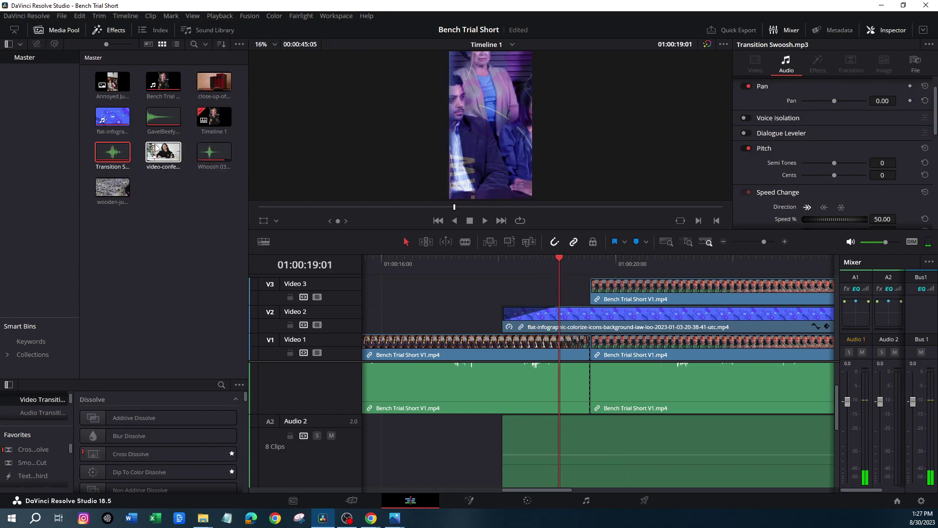
pyautogui.moveTo(109, 154); pyautogui.dragTo(619, 452)
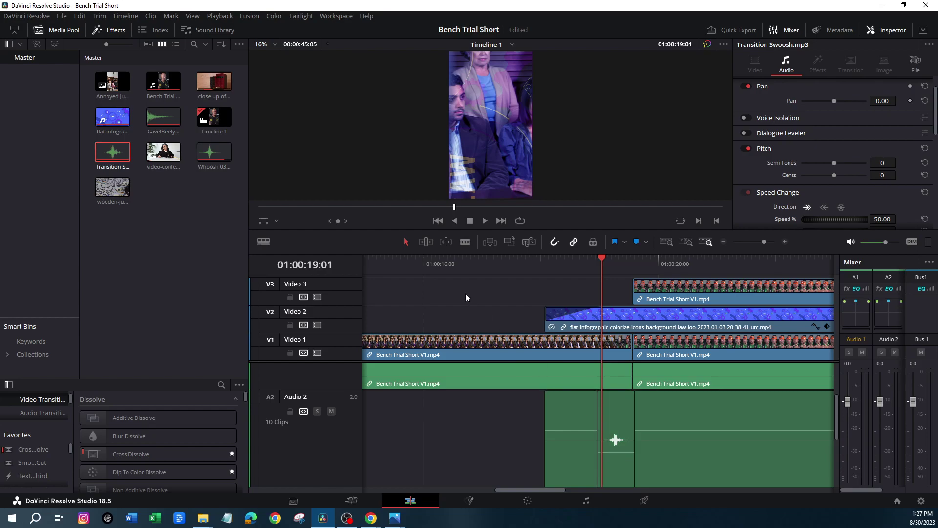
pyautogui.click(484, 221)
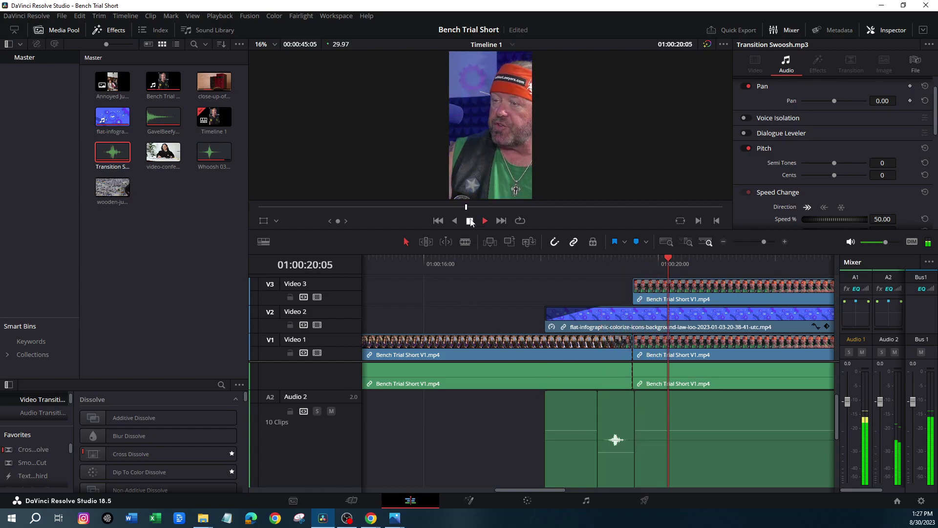
pyautogui.moveTo(679, 266); pyautogui.dragTo(585, 260)
pyautogui.click(484, 221)
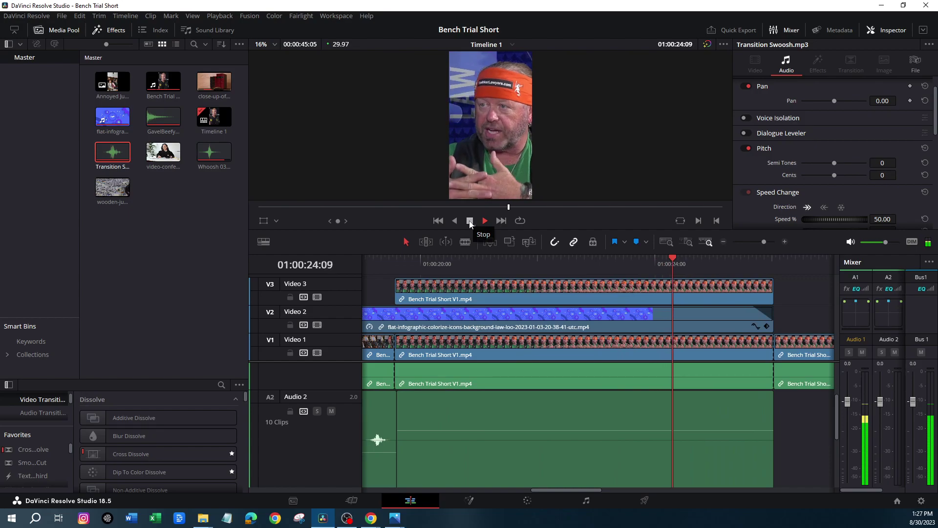
# Step: Play on past the infographic overlay, park the playhead on the transition at 01:00:29:13 and switch to the Cut page
pyautogui.click(470, 221)
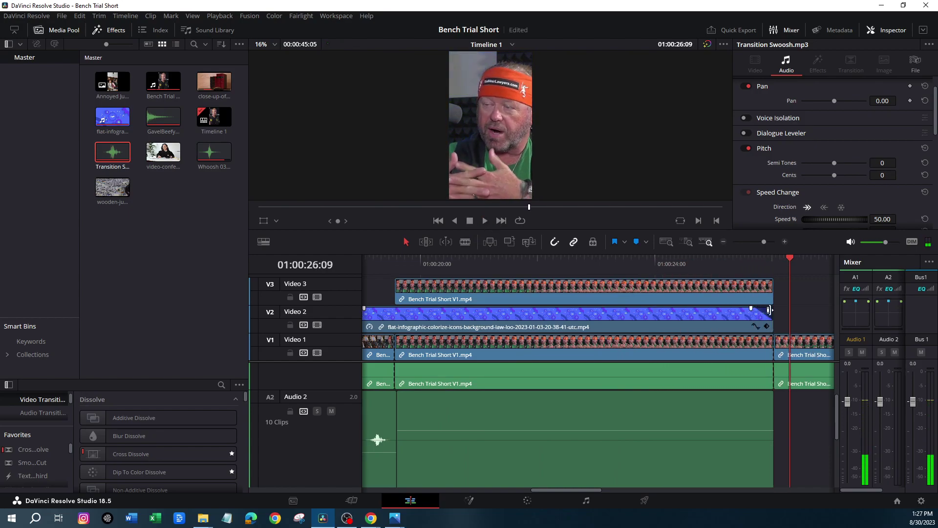
pyautogui.click(485, 221)
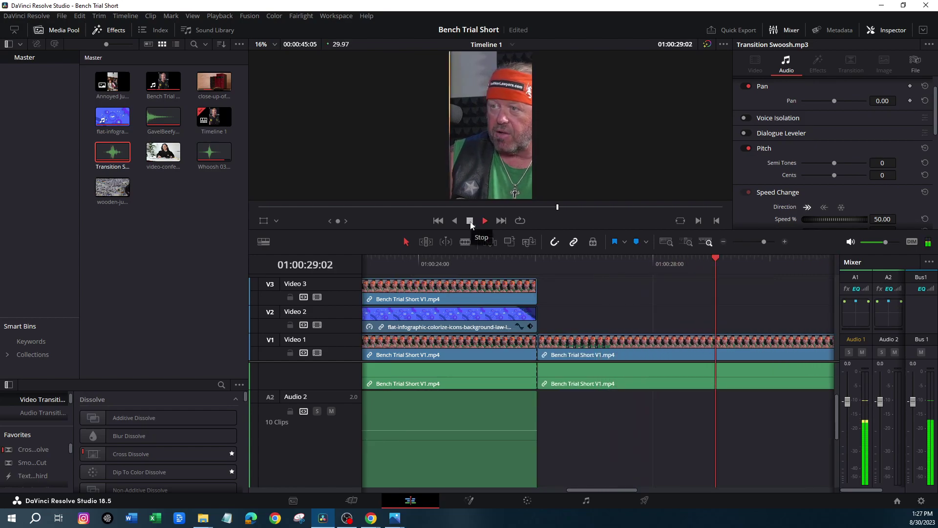
pyautogui.click(470, 222)
pyautogui.moveTo(766, 259); pyautogui.dragTo(737, 257)
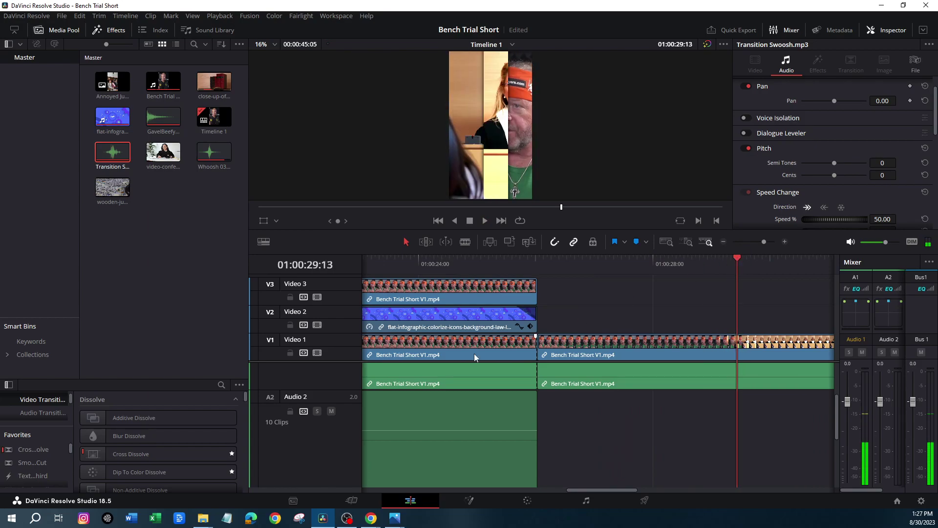
pyautogui.click(352, 500)
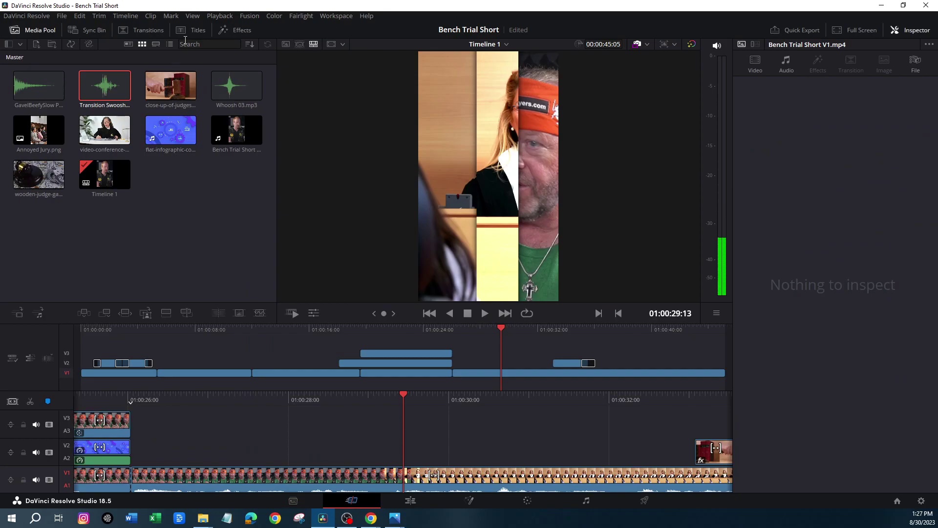
# Step: Switch to the Edit page, add the Transition Swoosh sound to Audio 2 at about 01:00:29:04 and replay the transition with it
pyautogui.click(157, 32)
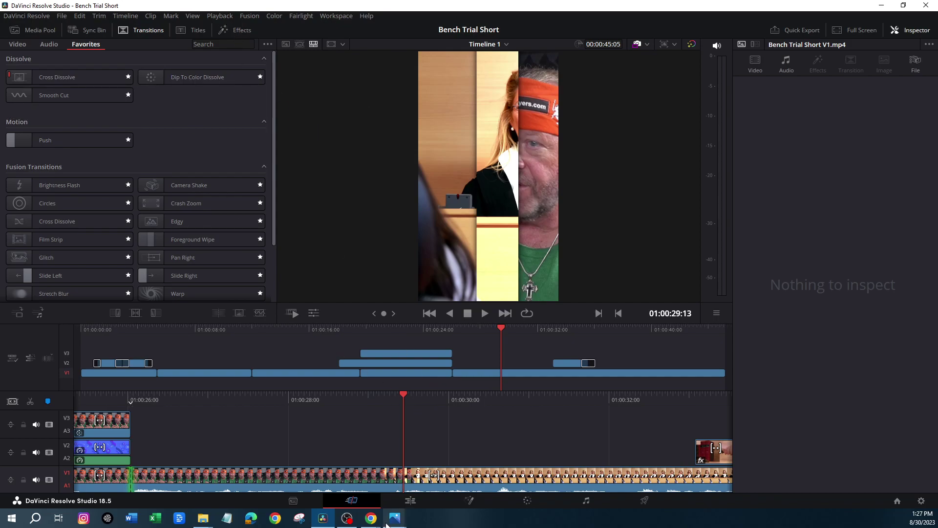
pyautogui.click(412, 504)
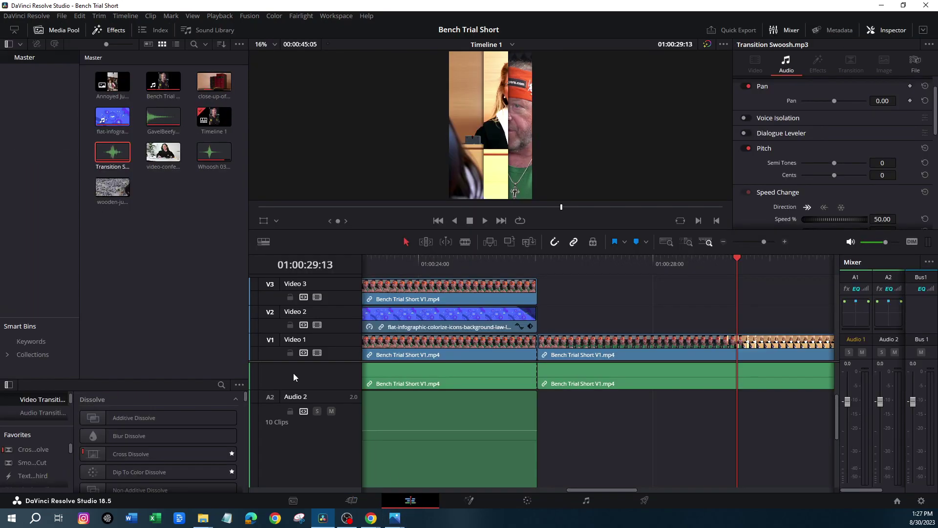
pyautogui.moveTo(115, 170); pyautogui.dragTo(750, 451)
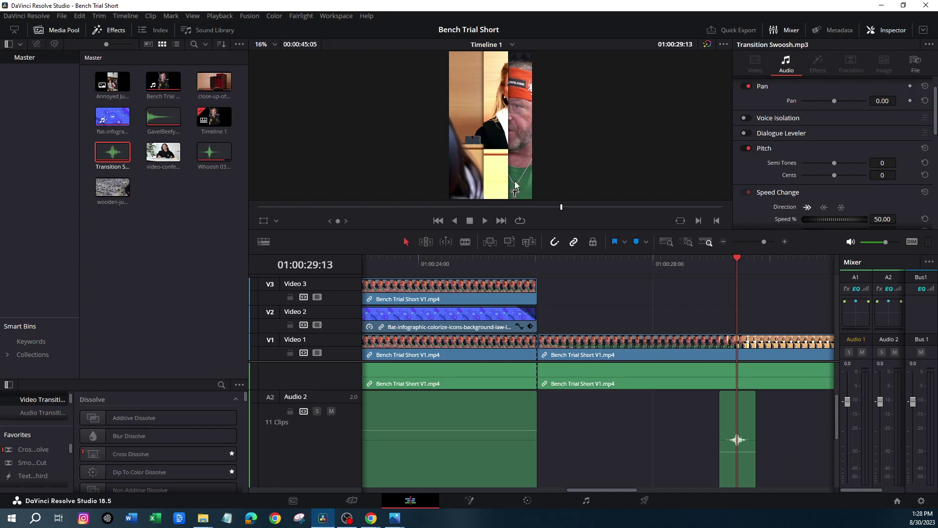
pyautogui.moveTo(733, 256); pyautogui.dragTo(719, 256)
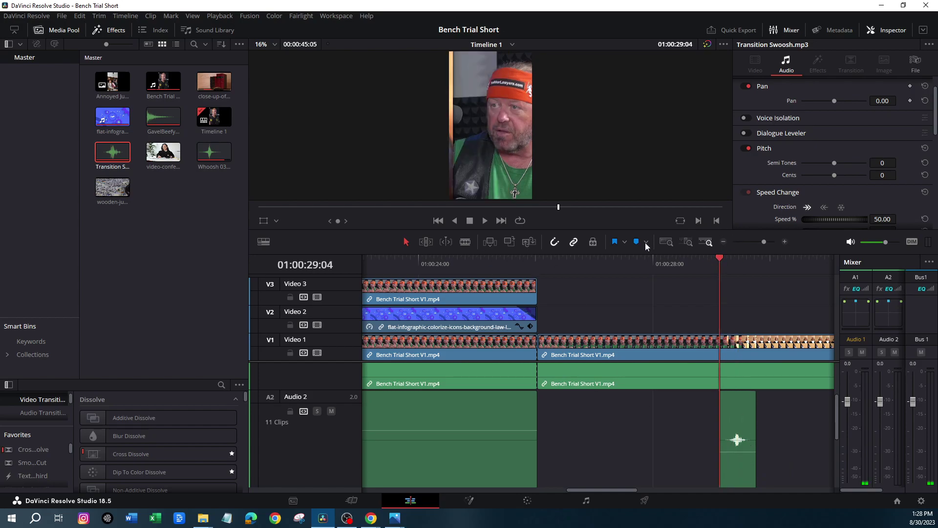
pyautogui.click(487, 219)
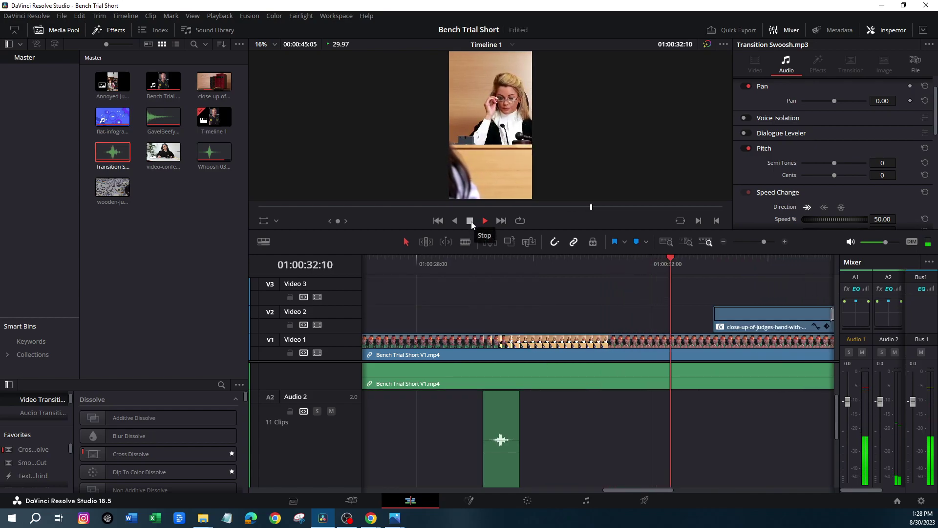
pyautogui.click(471, 223)
# Step: Add the GavelBeefySlow sound to Audio 2 at about 01:00:33:12 under the judge's gavel close-up and replay it
pyautogui.moveTo(739, 259); pyautogui.dragTo(729, 260)
pyautogui.moveTo(165, 119)
pyautogui.mouseDown()
pyautogui.moveTo(708, 455)
pyautogui.moveTo(756, 433)
pyautogui.moveTo(756, 454)
pyautogui.mouseUp()
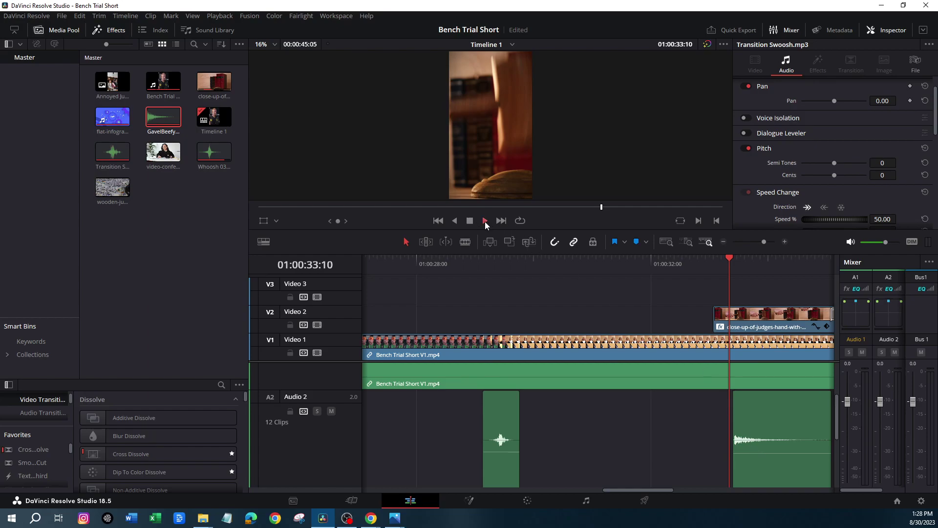
pyautogui.click(484, 221)
pyautogui.click(471, 221)
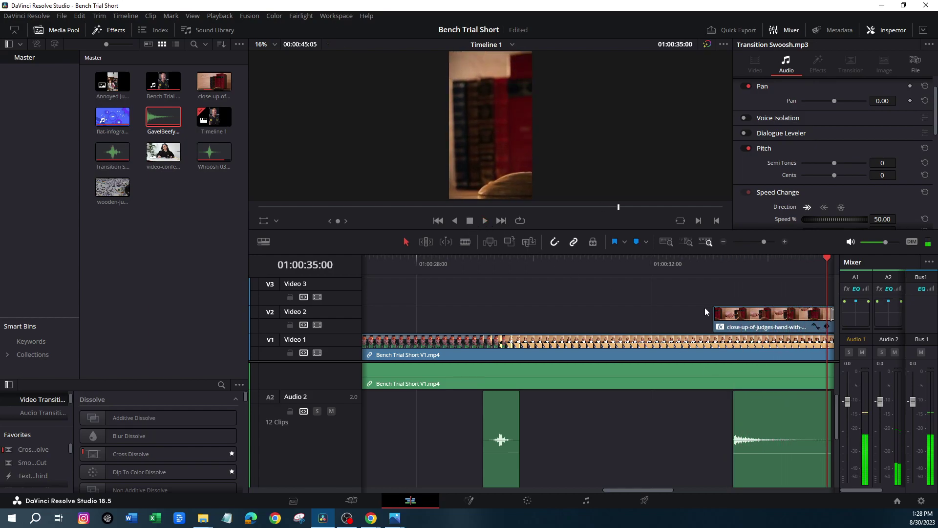
# Step: Compare the volume and pitch settings of the earlier gavel sound before 01:00:11:13 with those of the gavel sound under the close-up
pyautogui.click(773, 453)
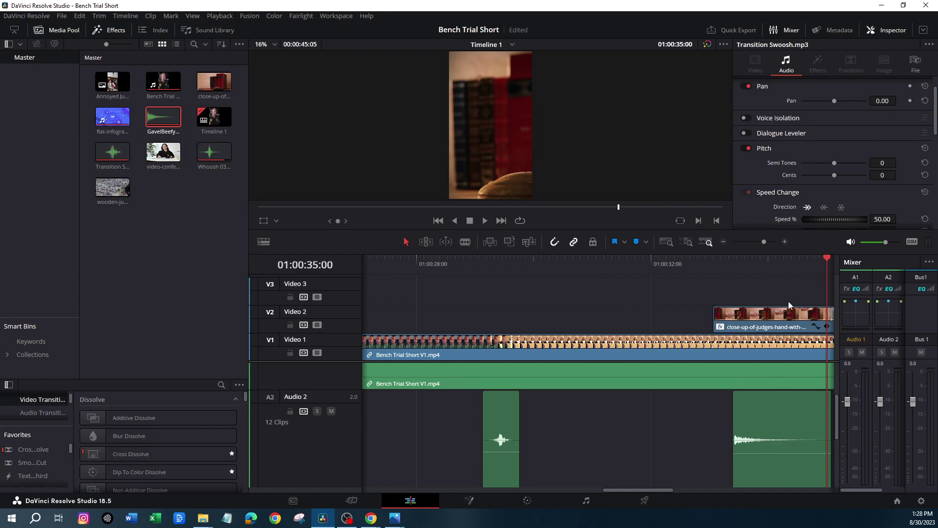
pyautogui.moveTo(824, 259); pyautogui.dragTo(764, 255)
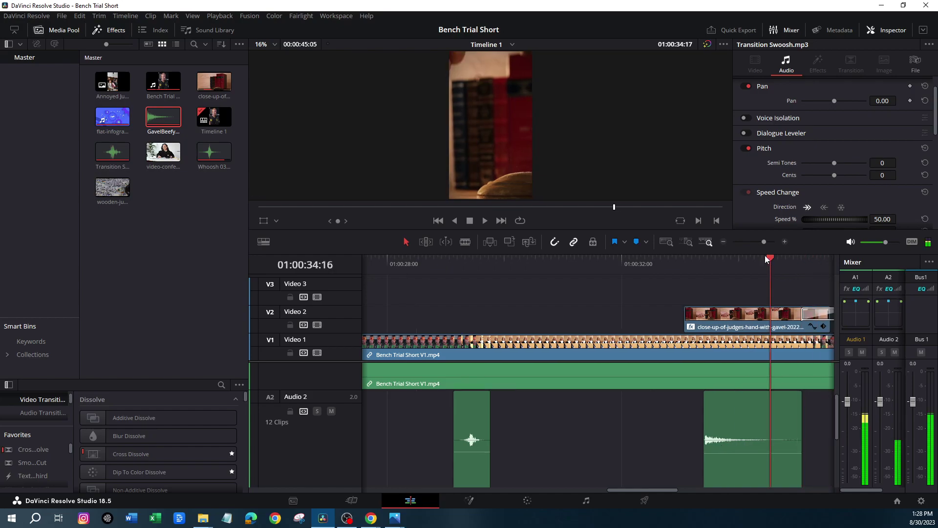
pyautogui.click(723, 242)
pyautogui.click(722, 242)
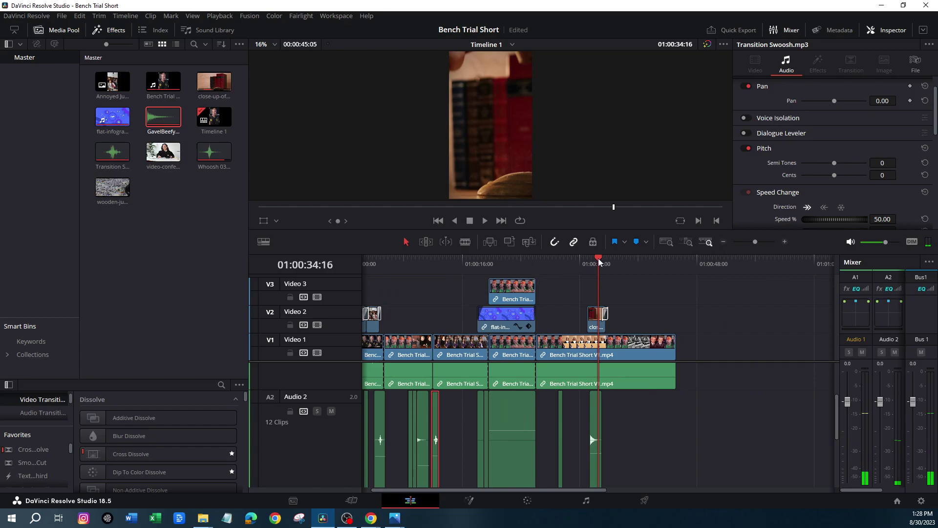
pyautogui.moveTo(598, 258); pyautogui.dragTo(429, 273)
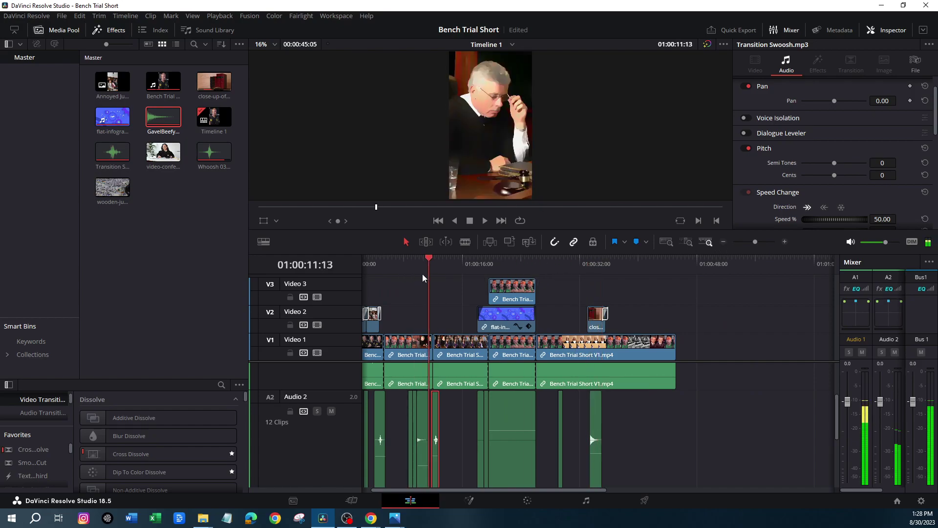
pyautogui.click(422, 409)
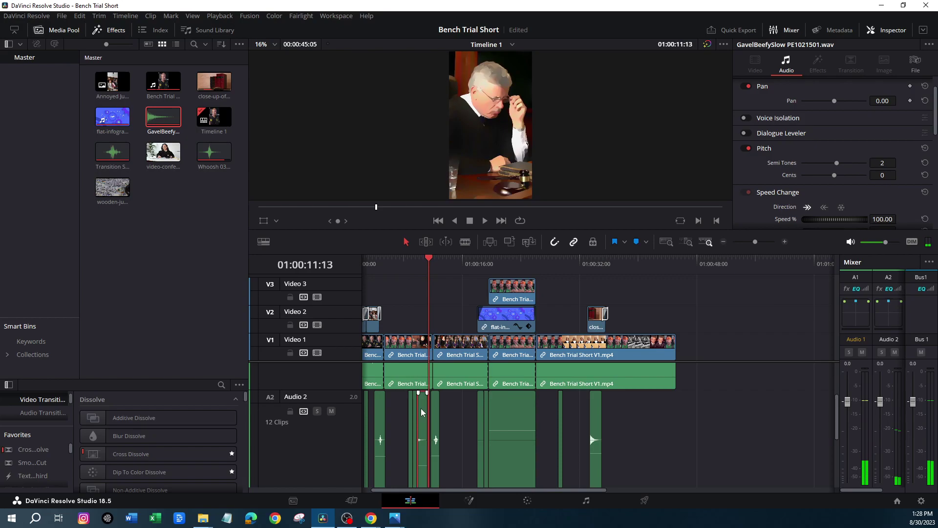
pyautogui.scroll(1, 833, 152)
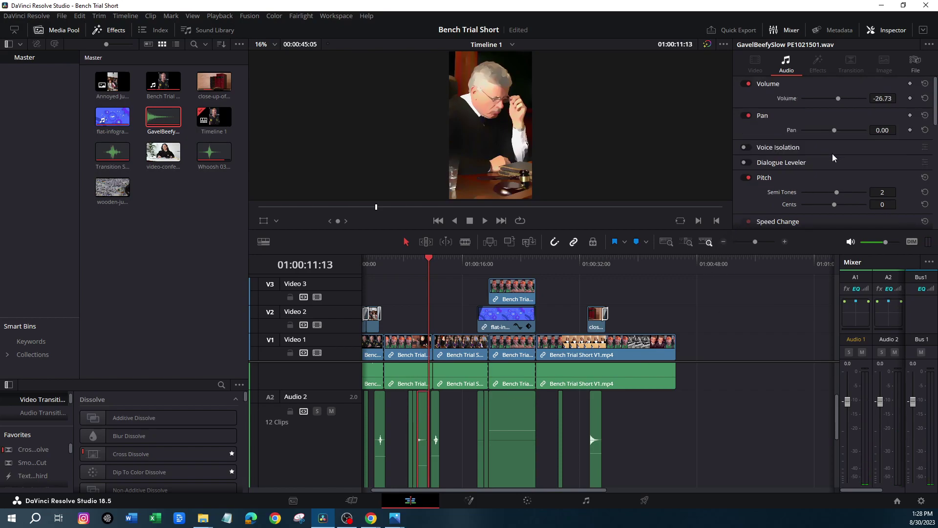
pyautogui.click(596, 431)
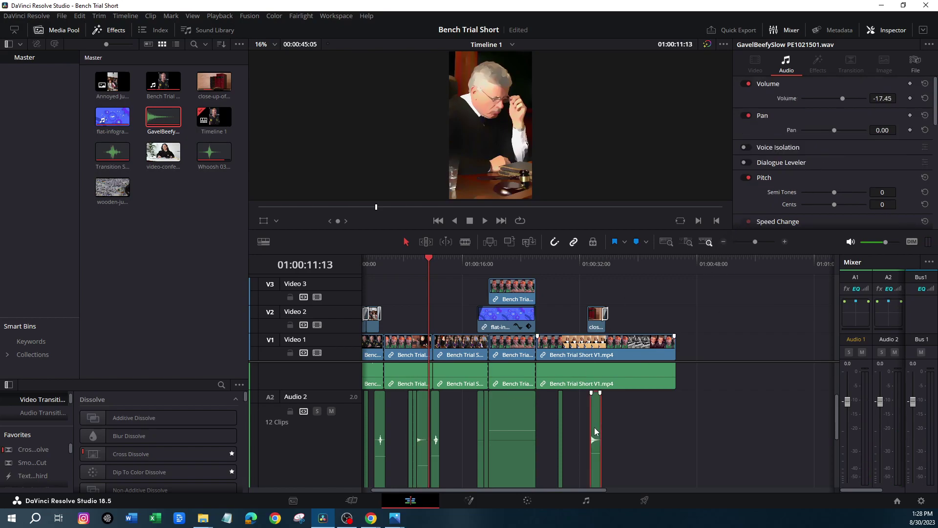
# Step: Replay the gavel close-up from 01:00:33:12 to check how the gavel sound fits the strike
pyautogui.moveTo(427, 257); pyautogui.dragTo(589, 297)
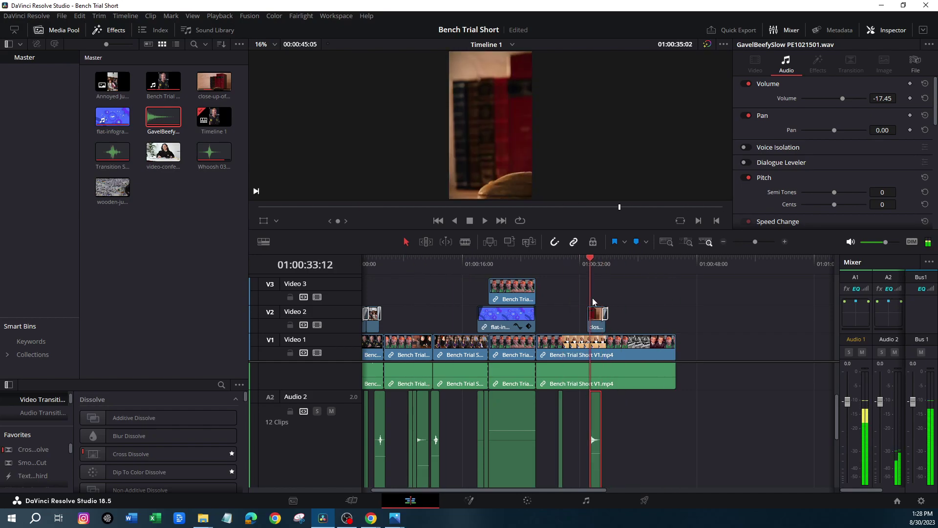
pyautogui.click(484, 221)
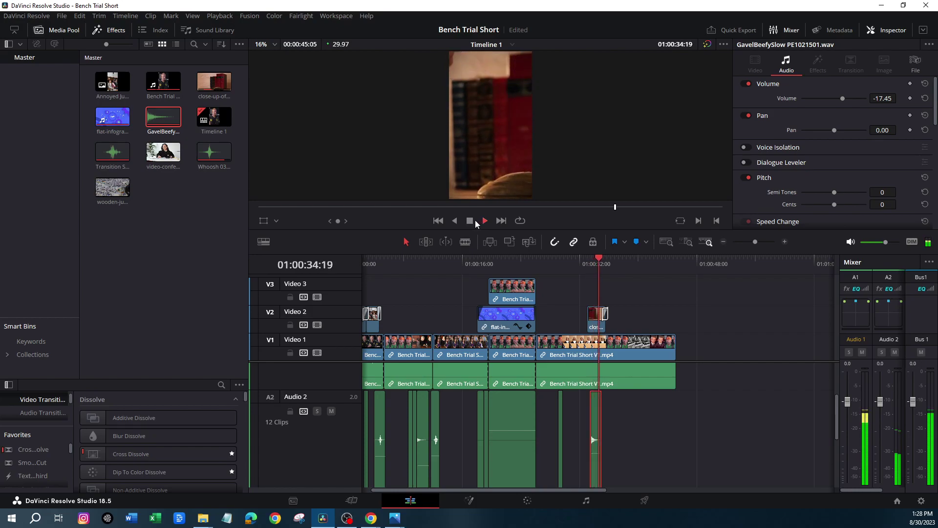
pyautogui.click(470, 221)
# Step: Add the Whoosh 03 sound to Audio 2 at about 01:00:35:03, after the gavel sound, and play through the push transition
pyautogui.moveTo(612, 260); pyautogui.dragTo(603, 262)
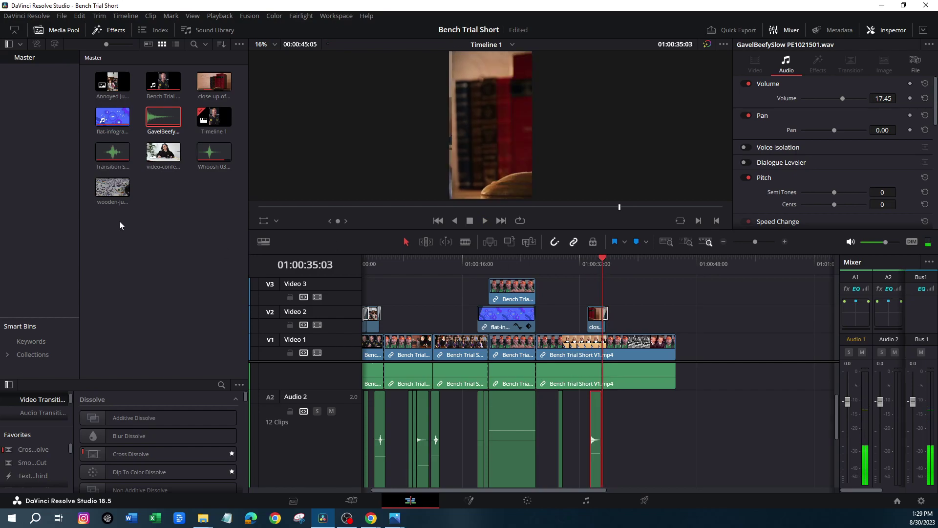
pyautogui.moveTo(213, 152); pyautogui.dragTo(611, 452)
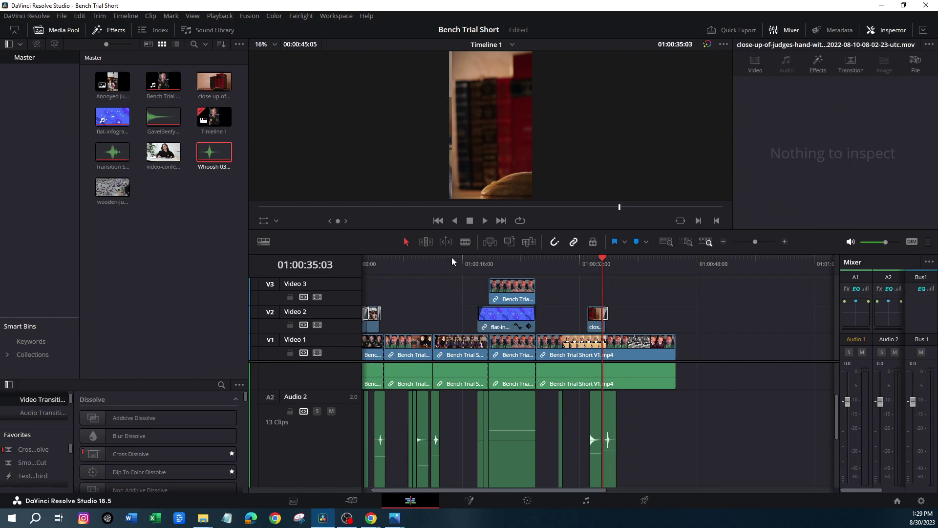
pyautogui.click(485, 221)
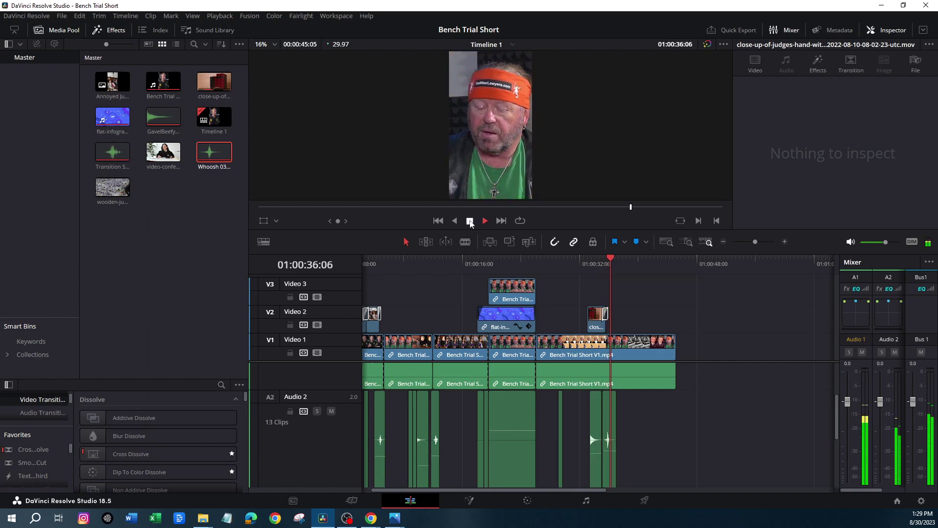
pyautogui.press('space')
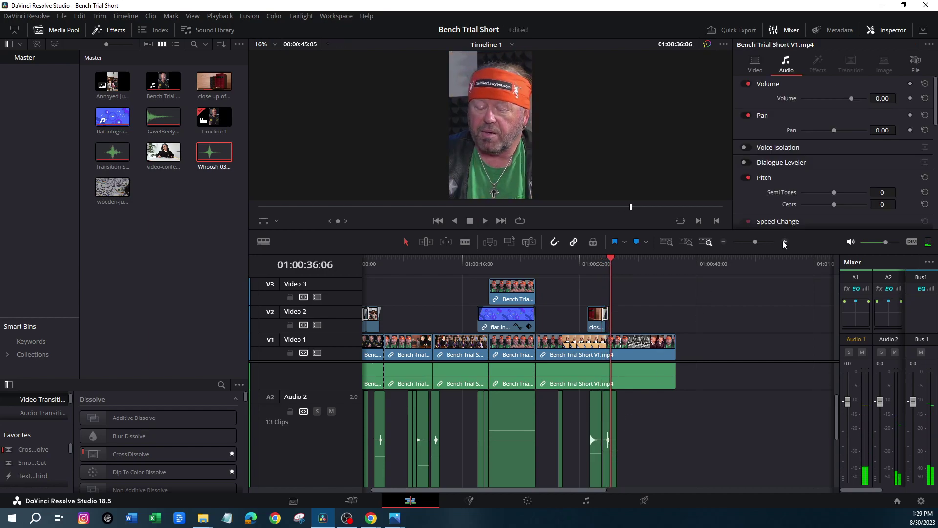
# Step: Move the Whoosh 03 clip earlier to start at about 01:00:34:25 and trim its end to about 01:00:36:11
pyautogui.click(785, 241)
pyautogui.click(785, 241)
pyautogui.click(621, 460)
pyautogui.moveTo(620, 459); pyautogui.dragTo(590, 457)
pyautogui.moveTo(668, 447); pyautogui.dragTo(619, 447)
# Step: Play from 01:00:34:12 through the push transition to review the adjusted whoosh
pyautogui.moveTo(597, 252); pyautogui.dragTo(388, 258)
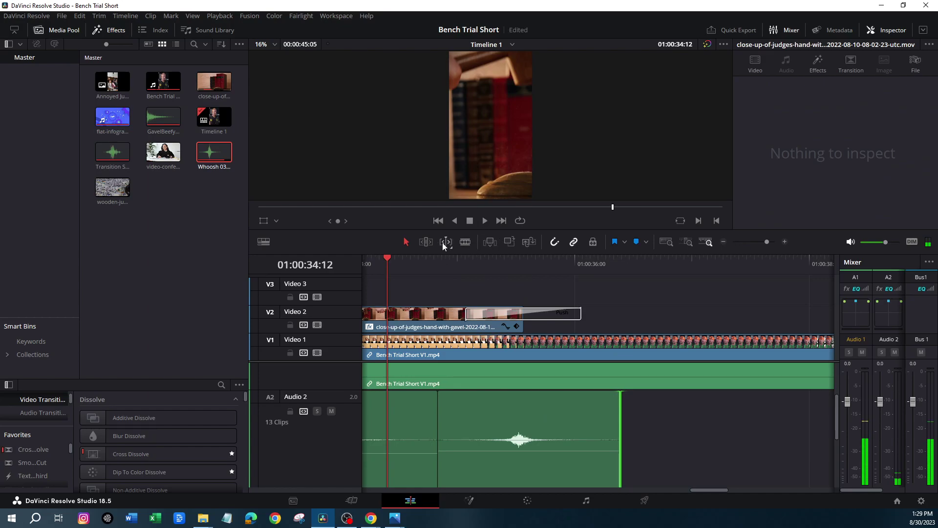
pyautogui.click(485, 221)
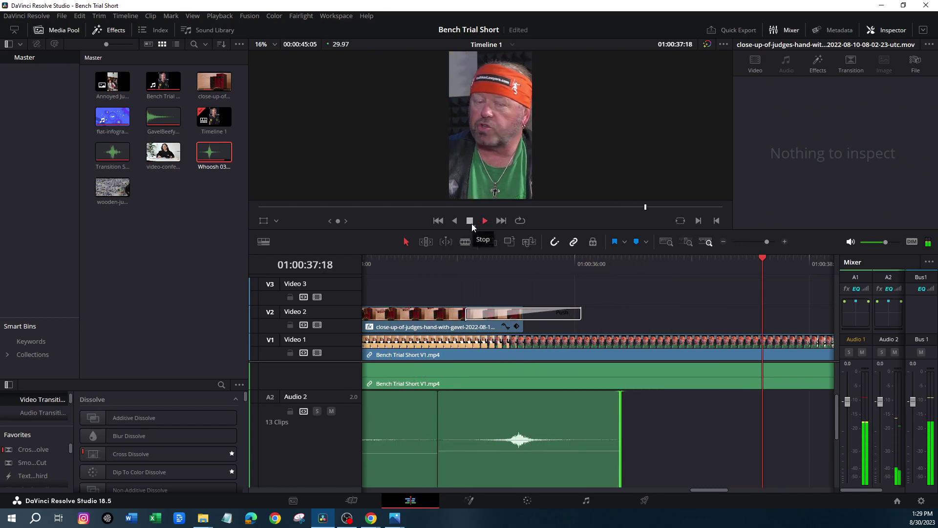
pyautogui.click(470, 221)
# Step: Add the Transition Swoosh sound to Audio 2, centered under the transition at 01:00:38:08, and play through the black-and-white jury shot
pyautogui.moveTo(675, 266); pyautogui.dragTo(604, 260)
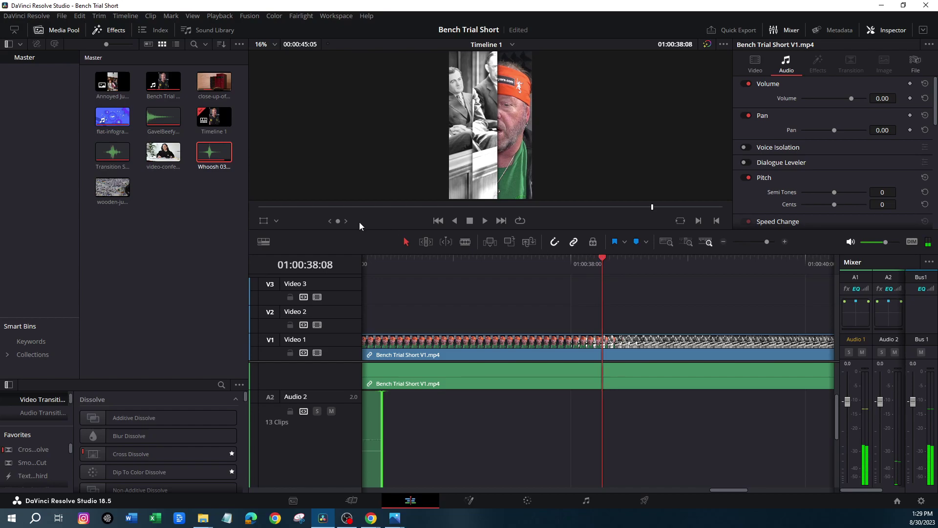
pyautogui.moveTo(111, 160); pyautogui.dragTo(658, 450)
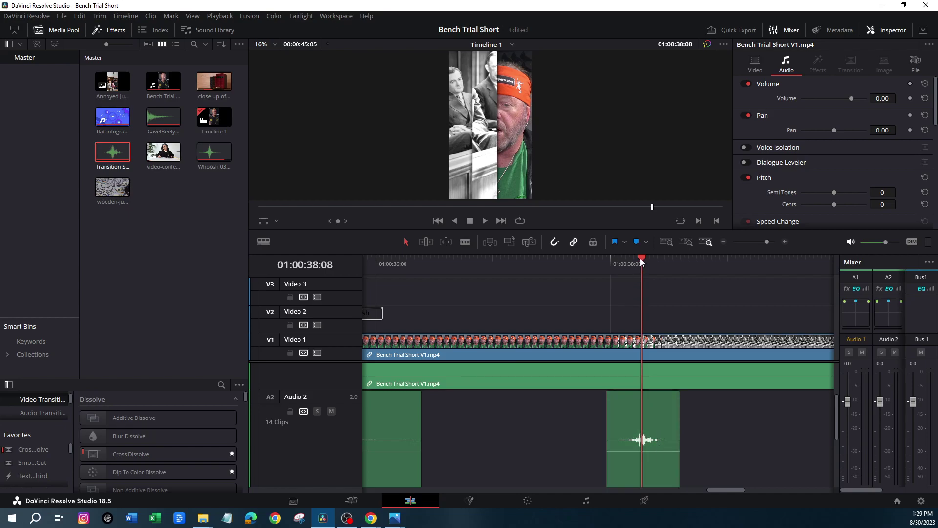
pyautogui.press('j')
pyautogui.click(485, 222)
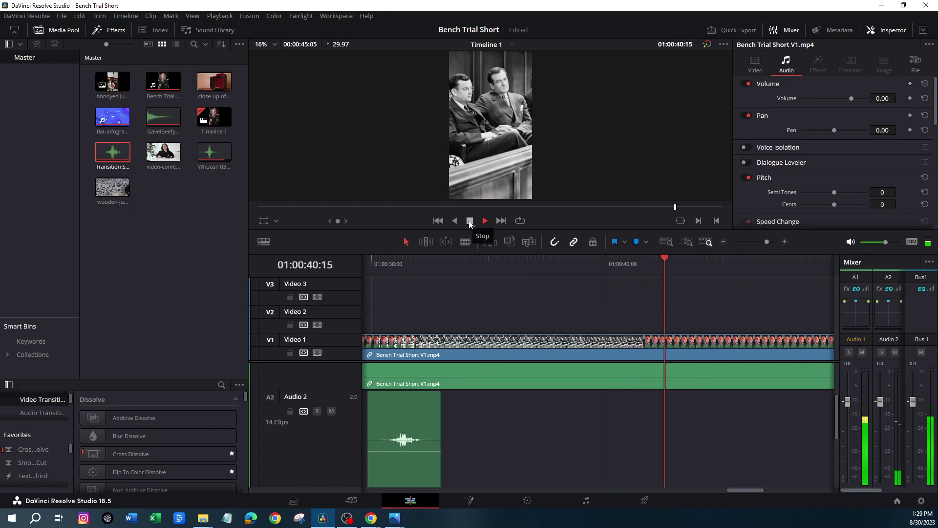
pyautogui.click(470, 221)
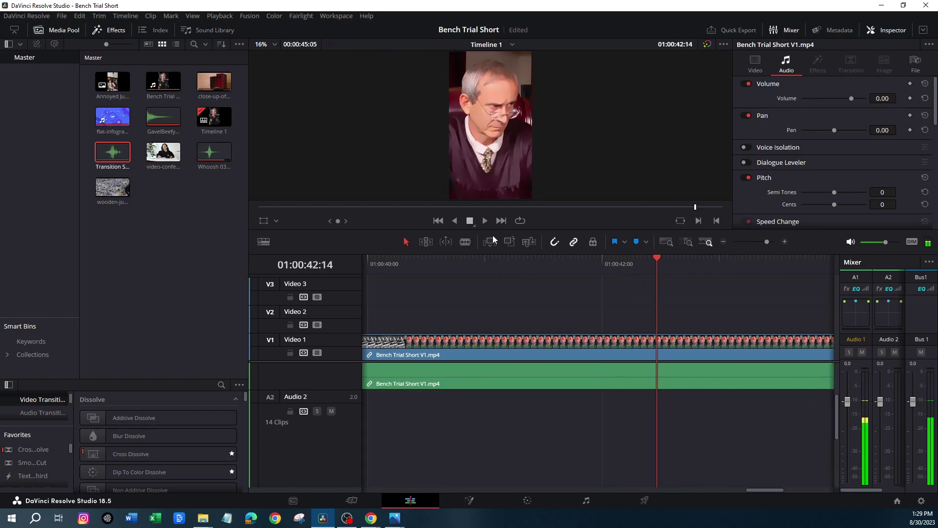
# Step: Add the Transition Swoosh sound to Audio 2, centered under the transition at 01:00:41:24, and play on to the timeline's end
pyautogui.moveTo(657, 257); pyautogui.dragTo(579, 261)
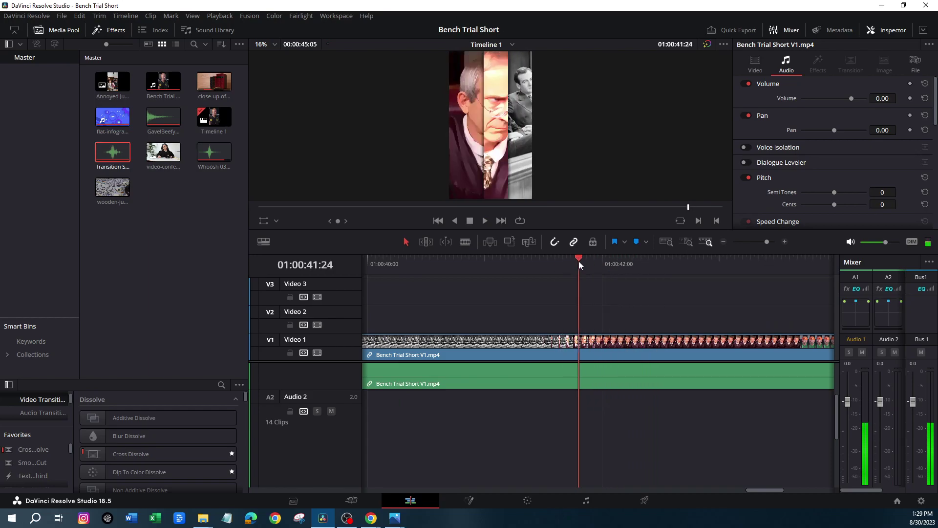
pyautogui.moveTo(104, 157); pyautogui.dragTo(637, 453)
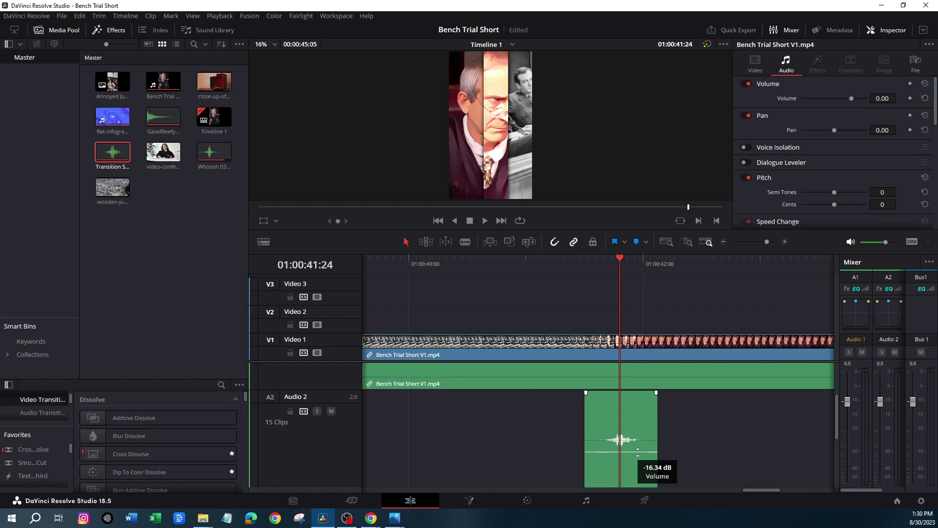
pyautogui.moveTo(618, 257); pyautogui.dragTo(581, 257)
pyautogui.click(478, 218)
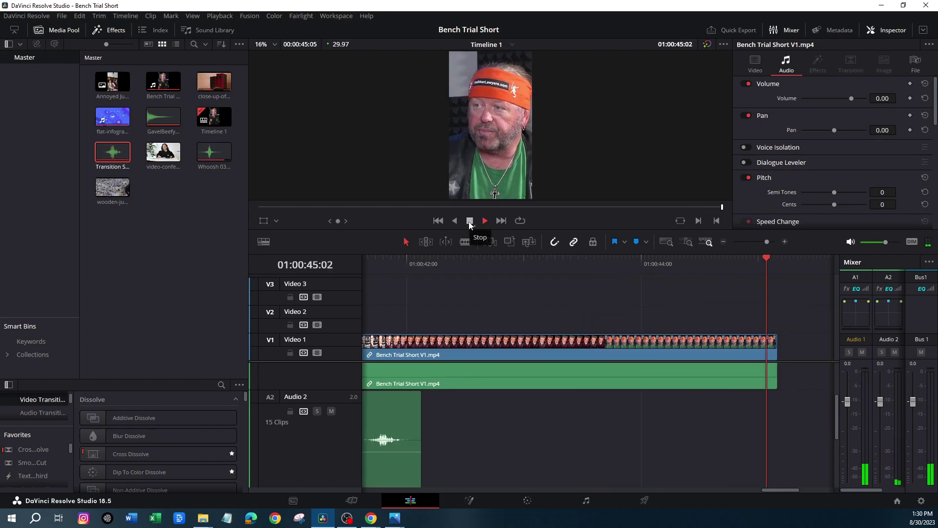
# Step: Switch to the Cut page and return the playhead to the start of the timeline at 01:00:00:00
pyautogui.moveTo(778, 257); pyautogui.dragTo(205, 257)
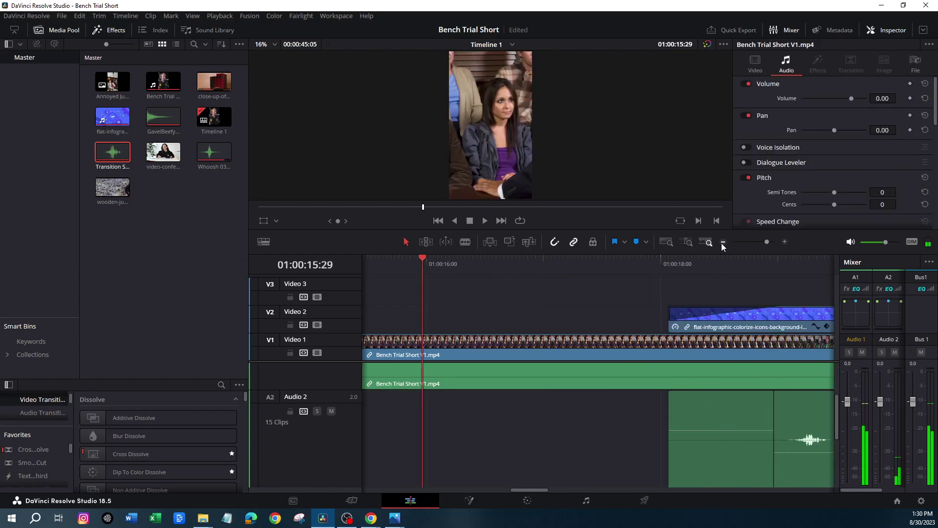
pyautogui.click(722, 242)
pyautogui.click(352, 501)
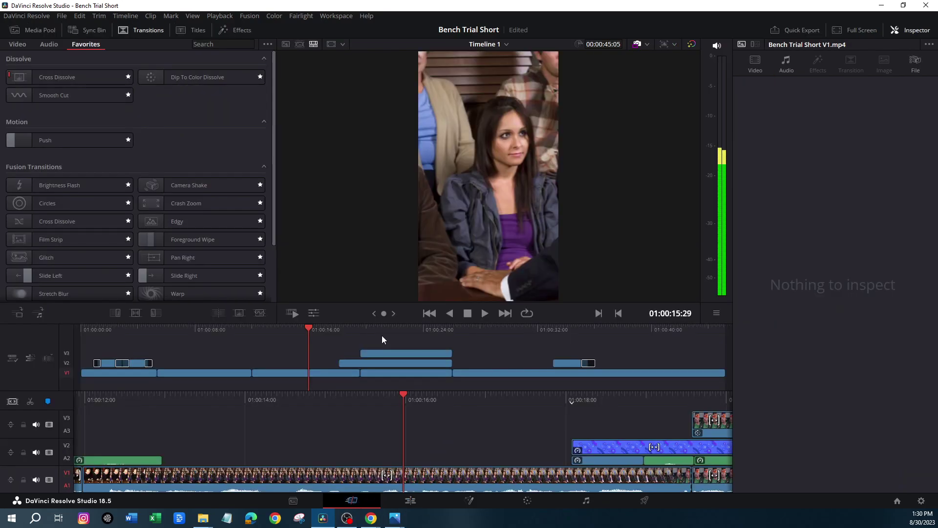
pyautogui.moveTo(308, 327); pyautogui.dragTo(75, 332)
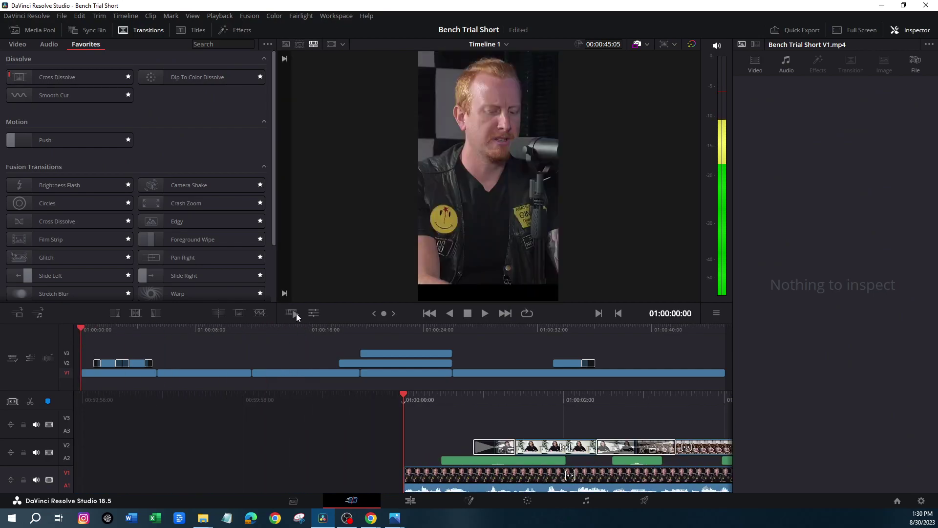
# Step: Play the opening and lower the volume of the first Whoosh 03.mp3 clip on audio track 2 to -22.60
pyautogui.click(486, 315)
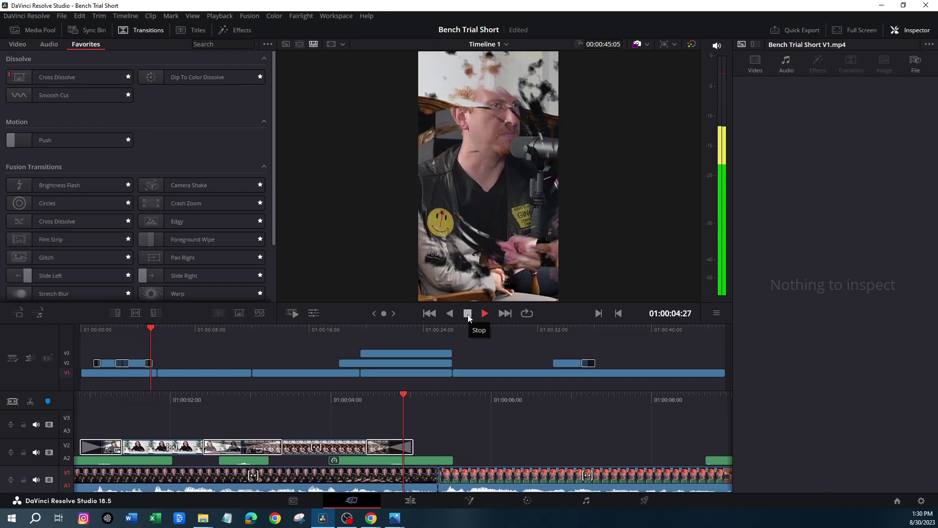
pyautogui.click(468, 318)
pyautogui.click(97, 362)
pyautogui.click(430, 461)
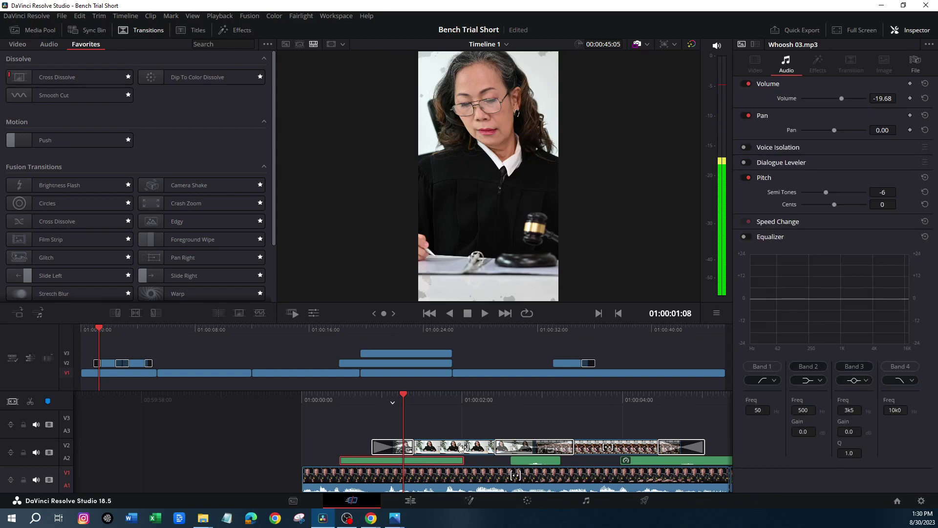
pyautogui.moveTo(839, 98); pyautogui.dragTo(839, 99)
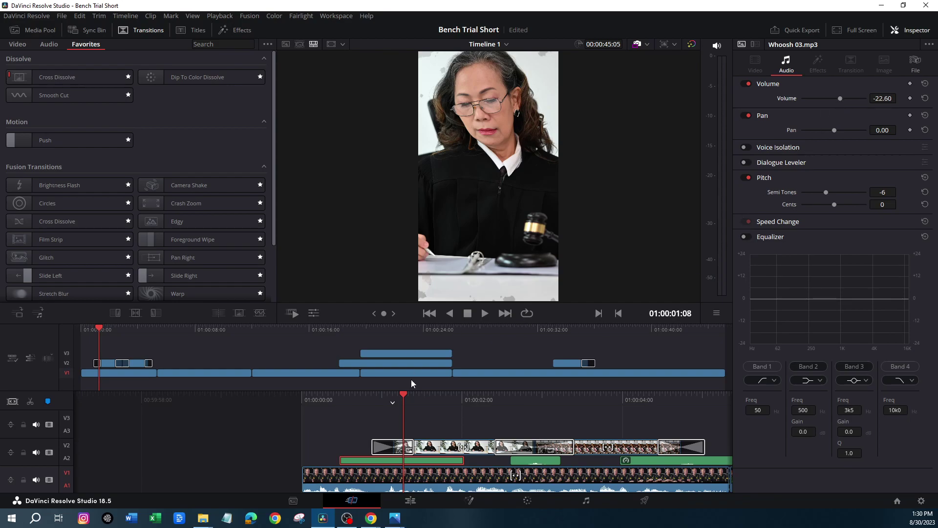
# Step: Play the timeline from the beginning through the overlay section to review the edit and sound levels
pyautogui.click(429, 313)
pyautogui.click(485, 314)
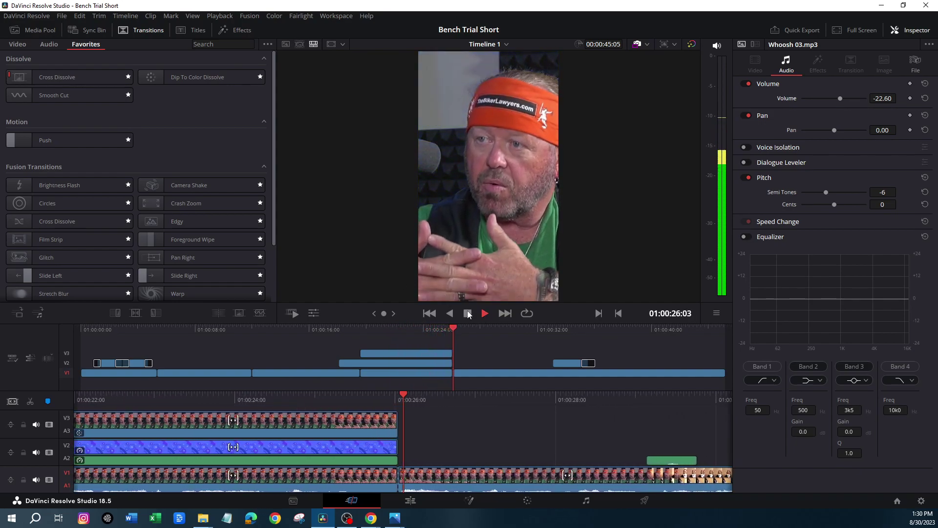
pyautogui.click(467, 315)
# Step: Extend the start of the Bench Trial Short V1.mp4 clip on video track 3 back to 01:00:19:05
pyautogui.moveTo(509, 397); pyautogui.dragTo(937, 397)
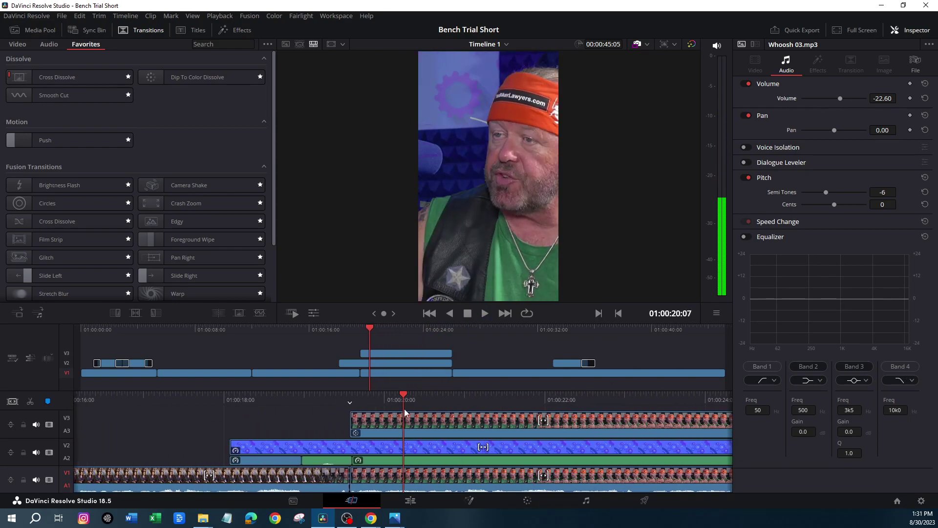
pyautogui.moveTo(405, 398); pyautogui.dragTo(486, 383)
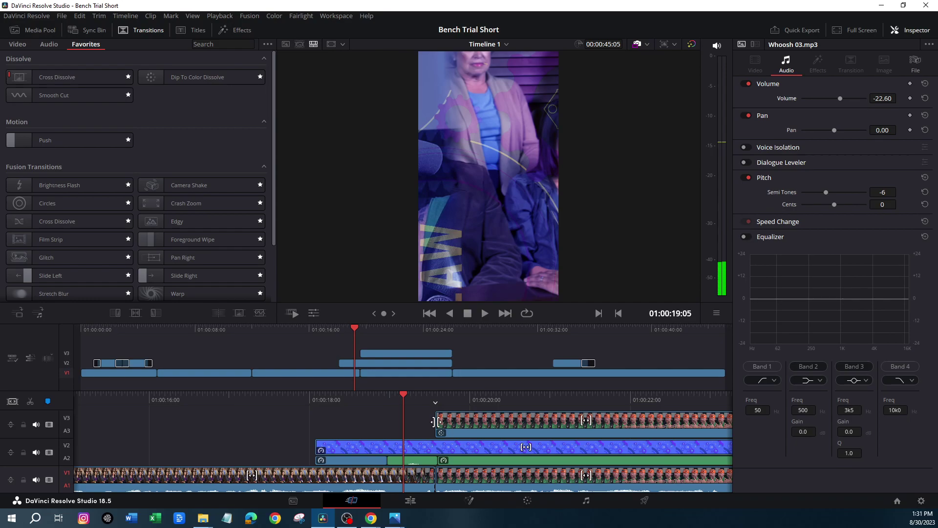
pyautogui.moveTo(433, 421); pyautogui.dragTo(402, 425)
pyautogui.click(443, 426)
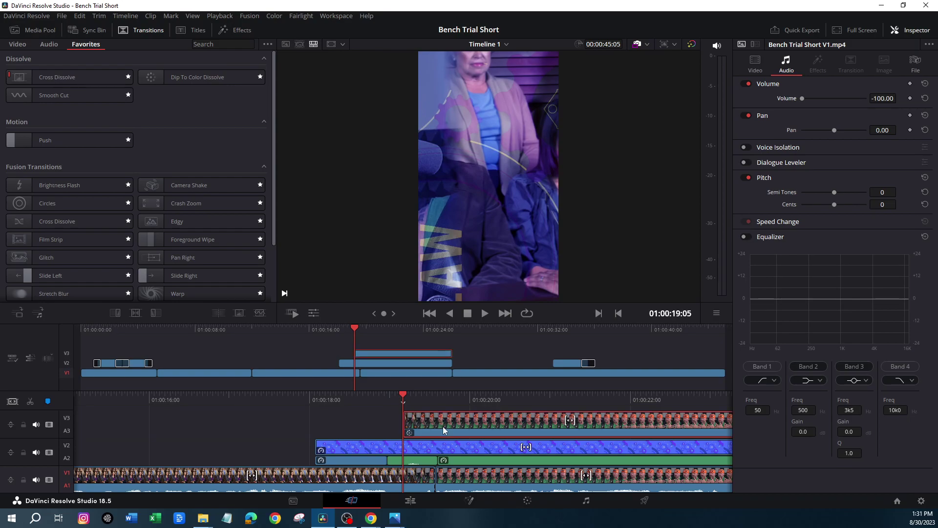
# Step: On the Color page, add a Magic Mask stroke over the man in the track 3 clip at 01:00:19:09 and track it forward and in reverse
pyautogui.click(517, 498)
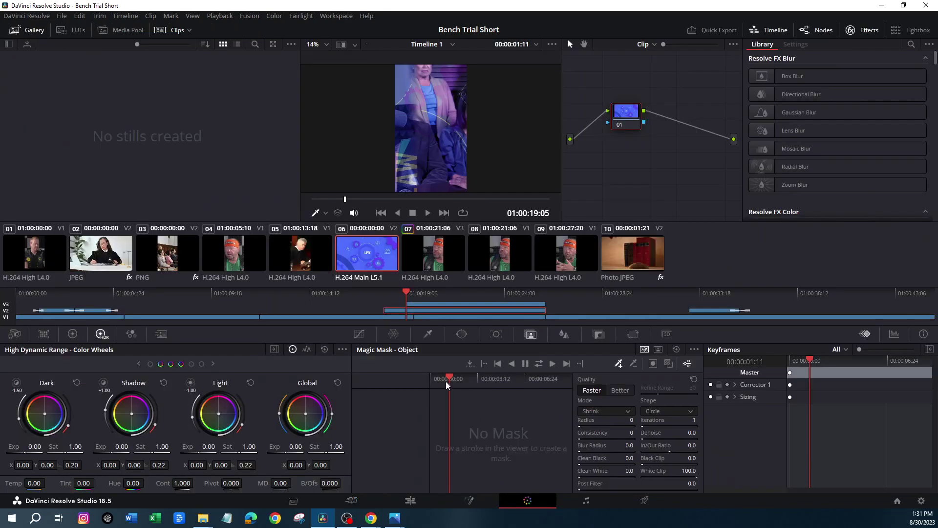
pyautogui.click(452, 304)
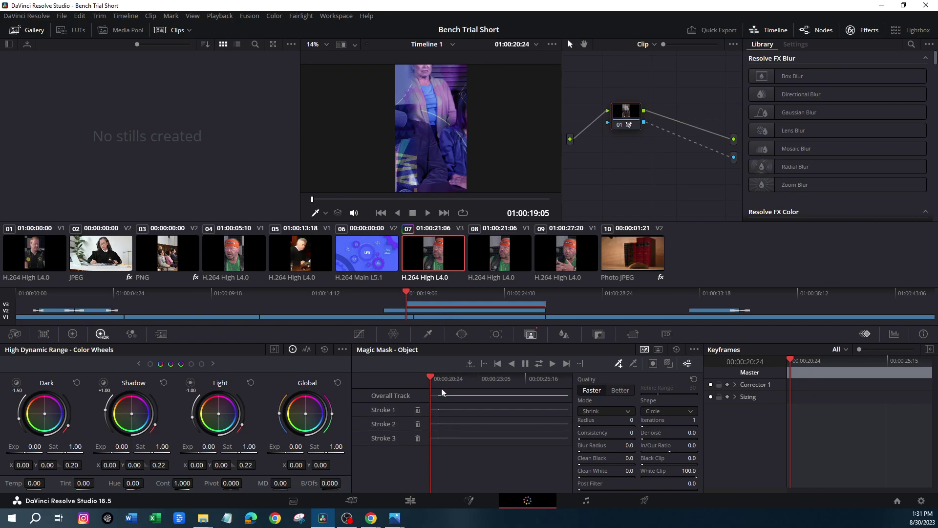
pyautogui.moveTo(431, 377); pyautogui.dragTo(430, 377)
pyautogui.press('Right')
pyautogui.press('Right')
pyautogui.press('Left')
pyautogui.press('Right')
pyautogui.moveTo(433, 380); pyautogui.dragTo(433, 381)
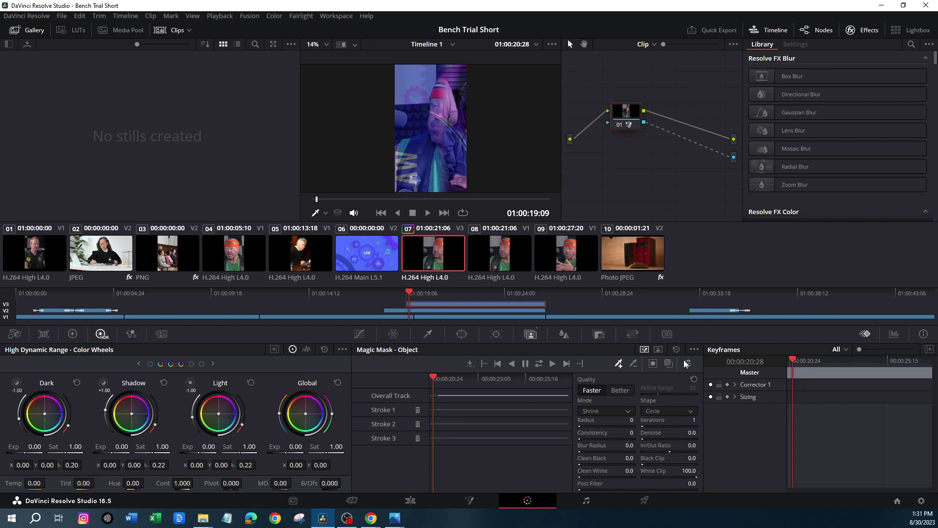
pyautogui.click(669, 367)
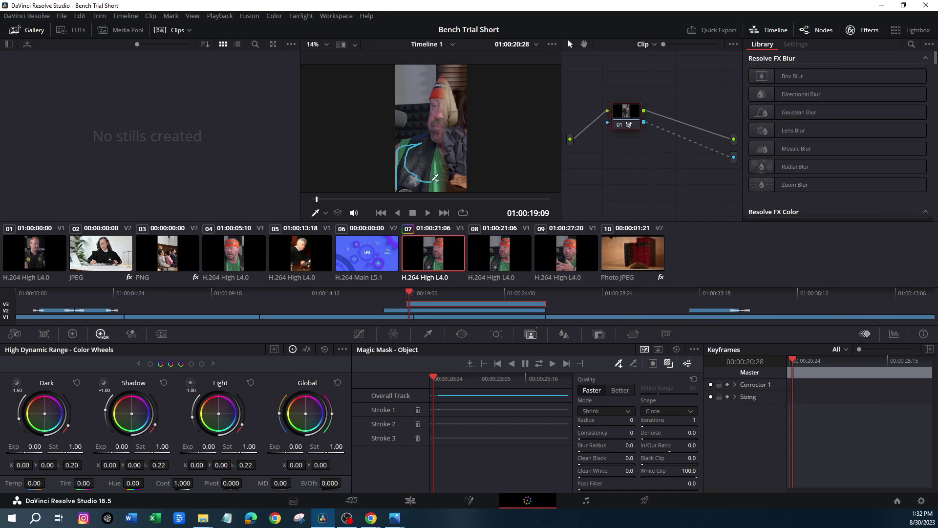
pyautogui.moveTo(437, 138); pyautogui.dragTo(437, 91)
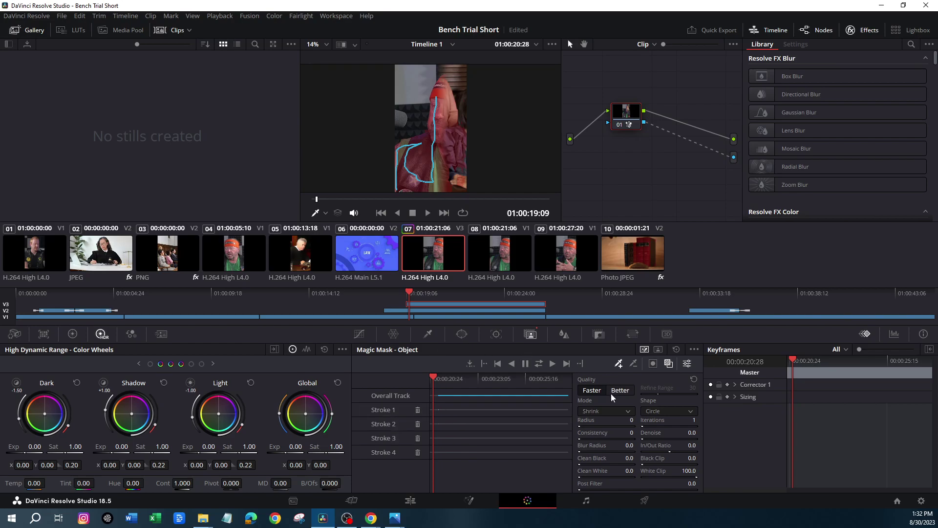
pyautogui.click(539, 363)
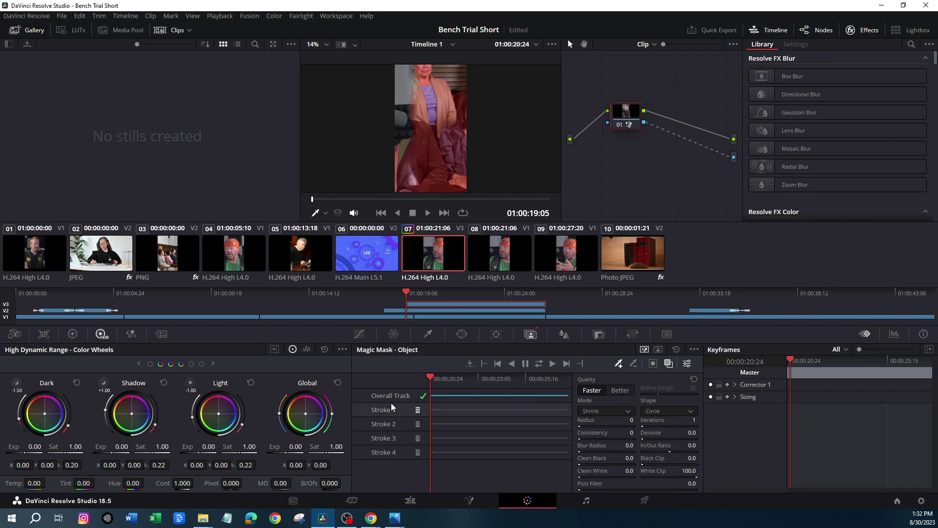
# Step: Play the transition into the masked track 3 clip on the Edit page
pyautogui.click(410, 502)
pyautogui.moveTo(785, 260); pyautogui.dragTo(722, 263)
pyautogui.click(485, 223)
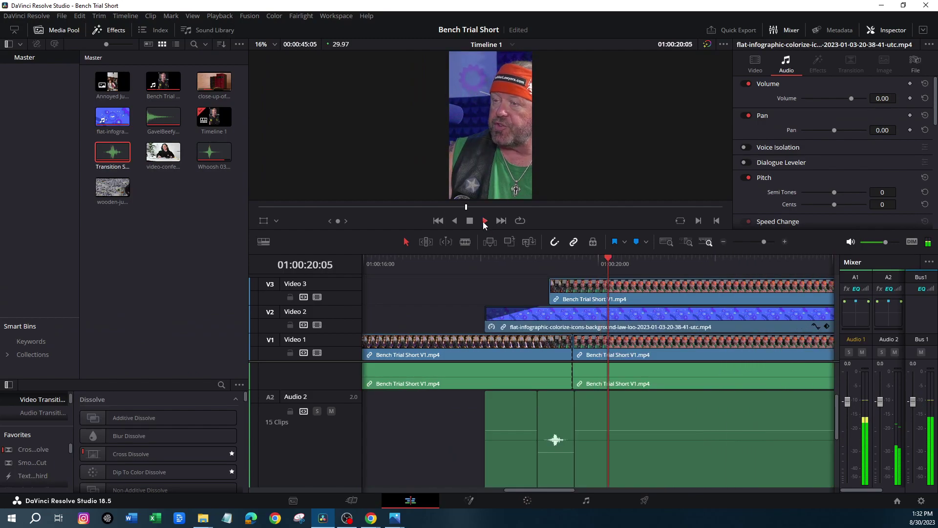
# Step: Extend the start of the track 3 clip back to 01:00:18:29
pyautogui.click(580, 305)
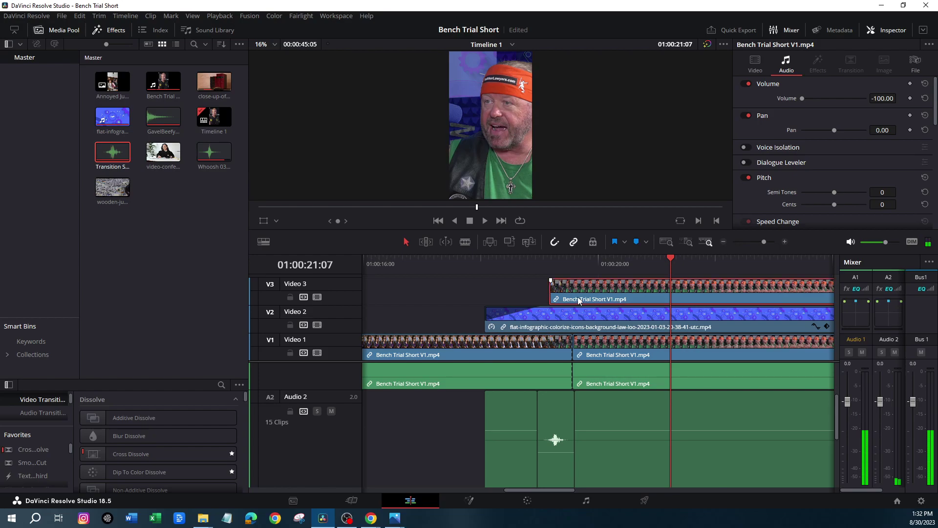
pyautogui.moveTo(671, 262); pyautogui.dragTo(551, 262)
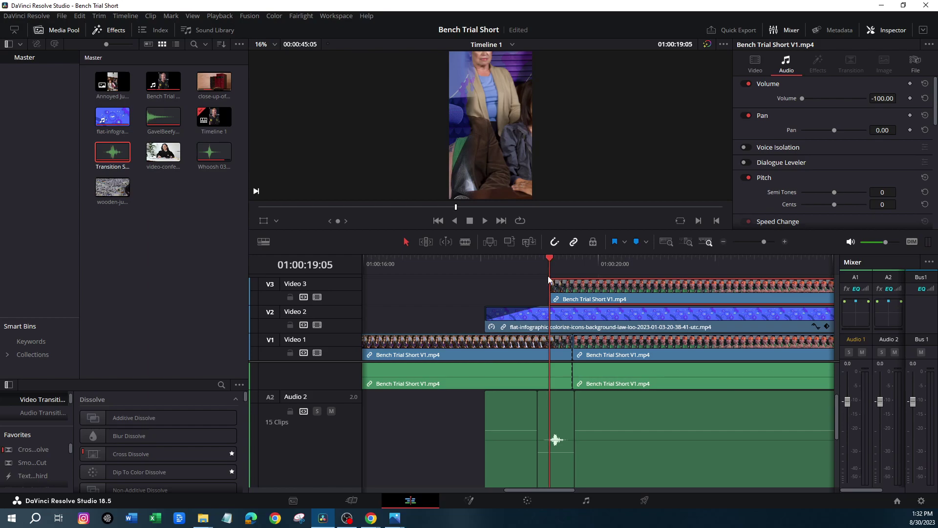
pyautogui.press('Up')
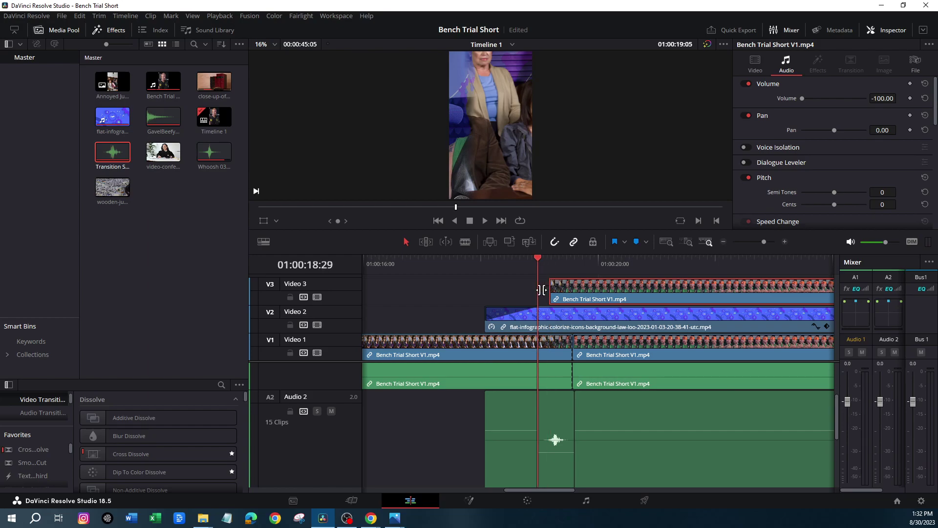
pyautogui.moveTo(550, 289); pyautogui.dragTo(538, 289)
pyautogui.click(559, 294)
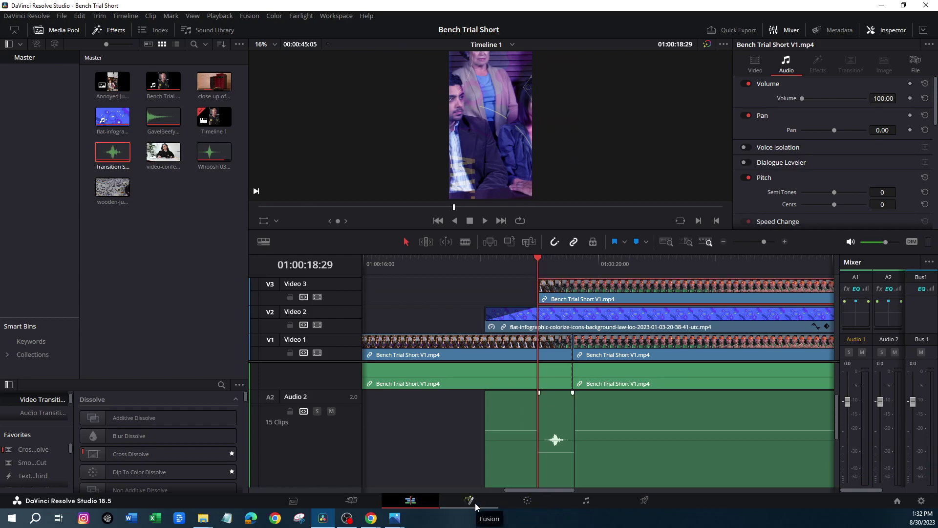
# Step: On the Color page, add another Magic Mask stroke to the track 3 clip at 01:00:19:04 and track it forward and in reverse
pyautogui.click(528, 500)
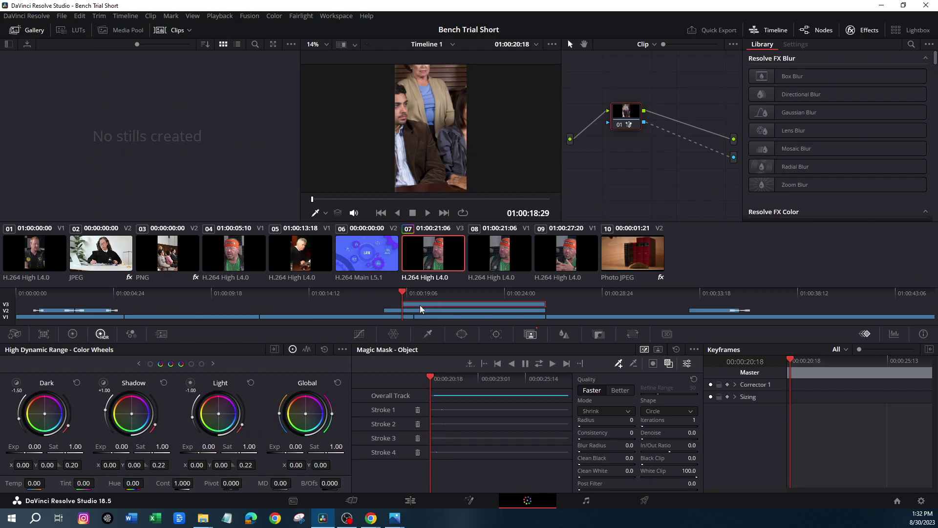
pyautogui.press('space')
pyautogui.press('Left')
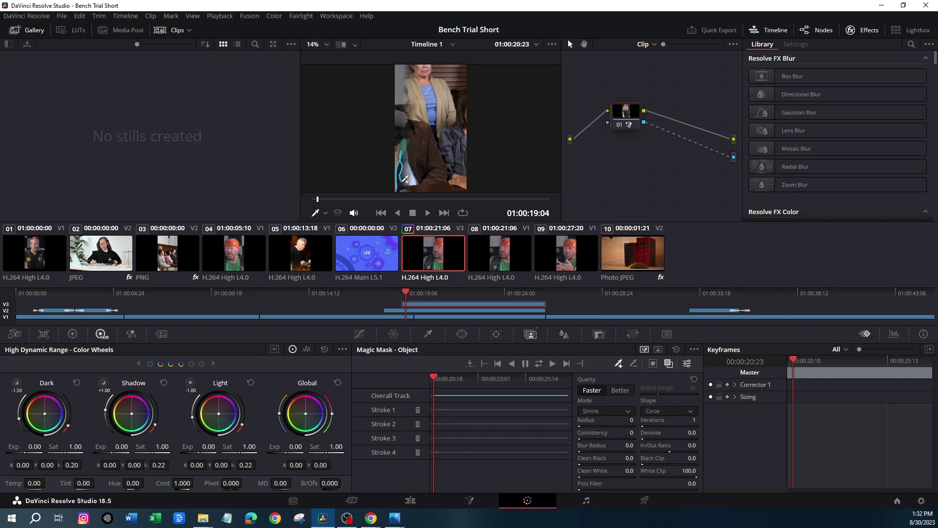
pyautogui.moveTo(406, 189); pyautogui.dragTo(403, 144)
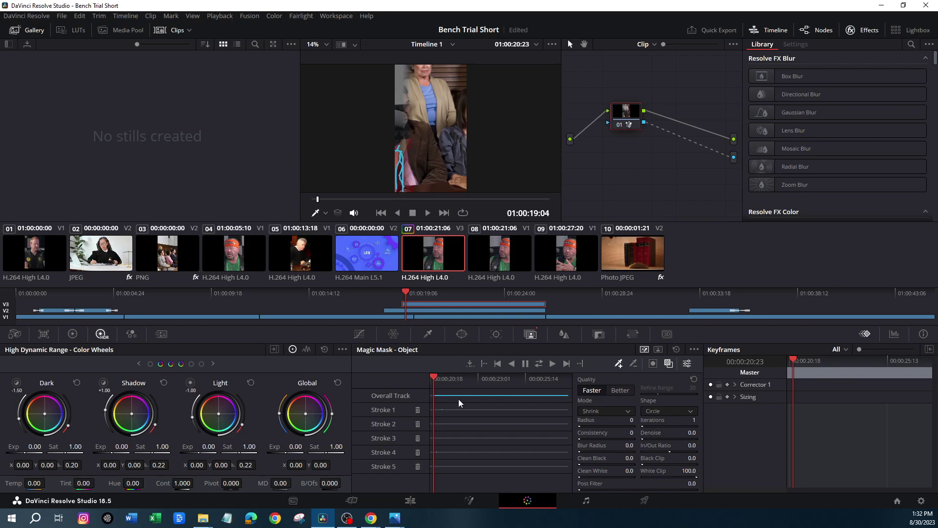
pyautogui.click(540, 364)
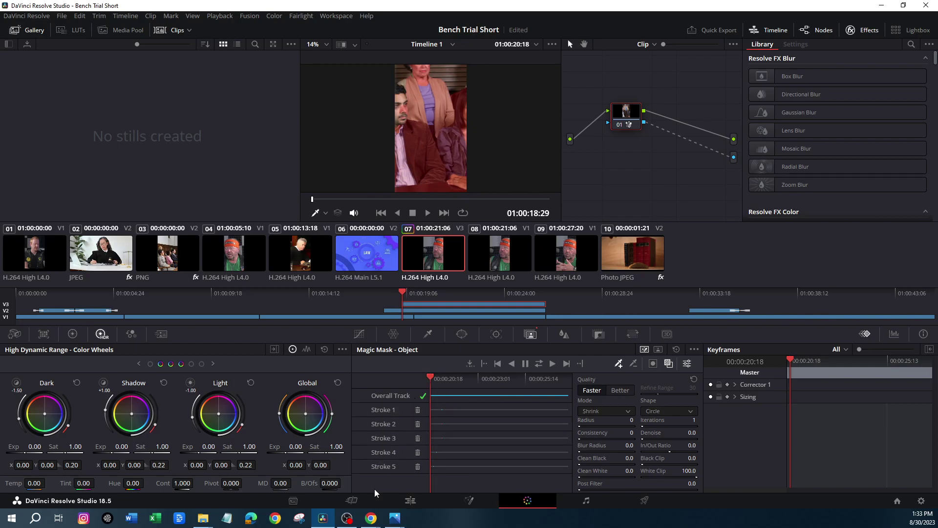
# Step: Replay the transition and the masked section on the Edit page, starting shortly before the track 3 clip
pyautogui.click(410, 500)
pyautogui.moveTo(538, 261); pyautogui.dragTo(512, 259)
pyautogui.click(485, 221)
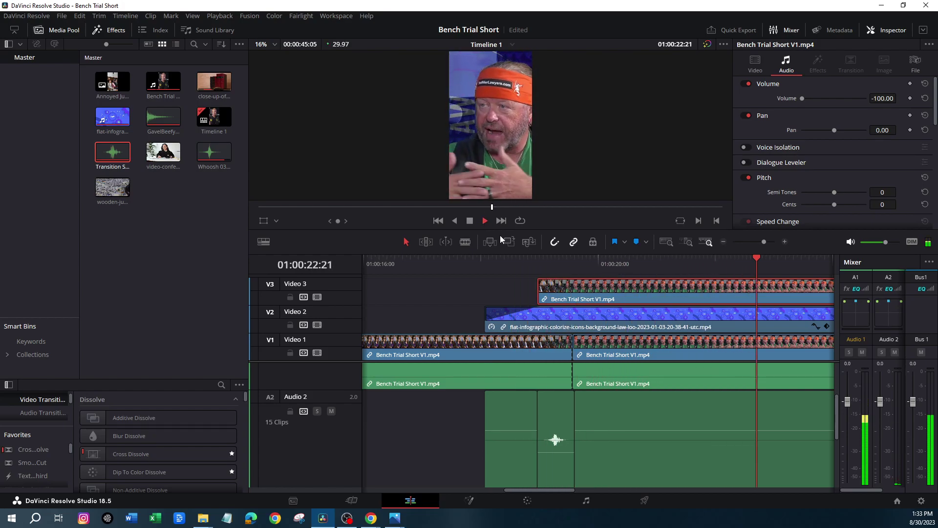
pyautogui.click(470, 221)
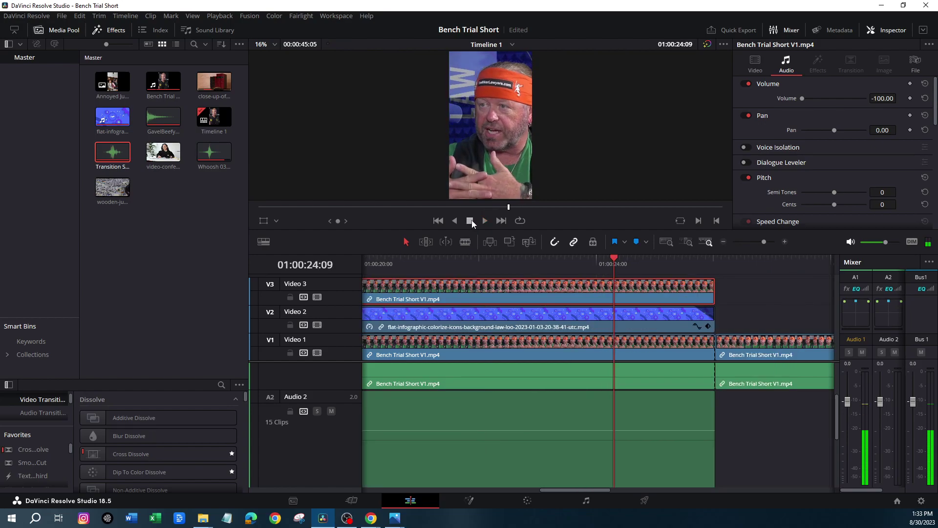
pyautogui.moveTo(611, 262); pyautogui.dragTo(723, 297)
pyautogui.click(724, 241)
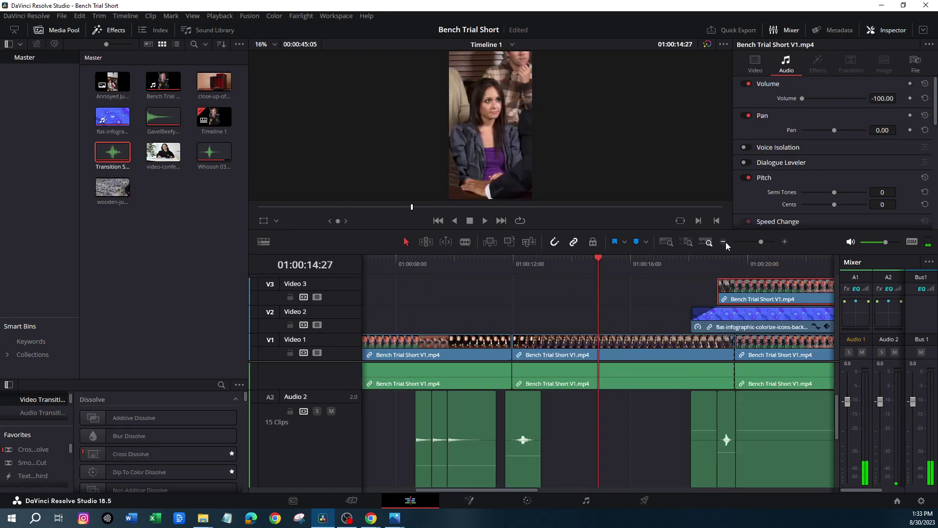
pyautogui.click(724, 242)
pyautogui.click(580, 261)
pyautogui.moveTo(580, 261); pyautogui.dragTo(615, 262)
pyautogui.click(484, 221)
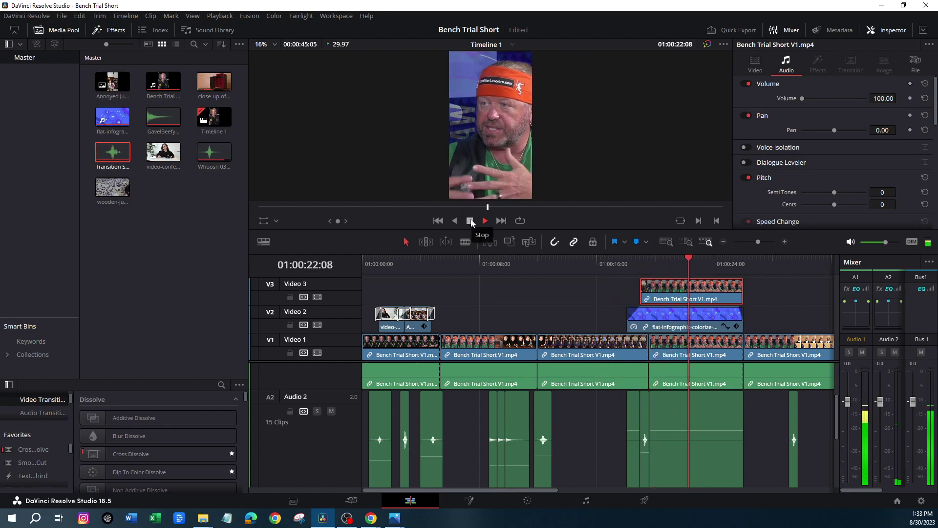
pyautogui.click(471, 222)
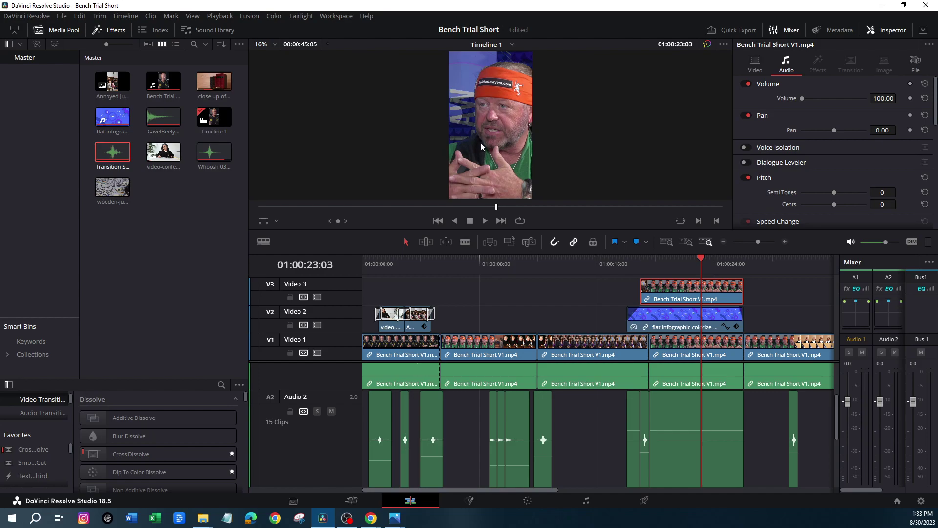
# Step: Trim the start of the blue infographic background clip on video track 2 to 01:00:18:29 and play the result
pyautogui.moveTo(705, 262); pyautogui.dragTo(640, 259)
pyautogui.moveTo(634, 327); pyautogui.dragTo(642, 327)
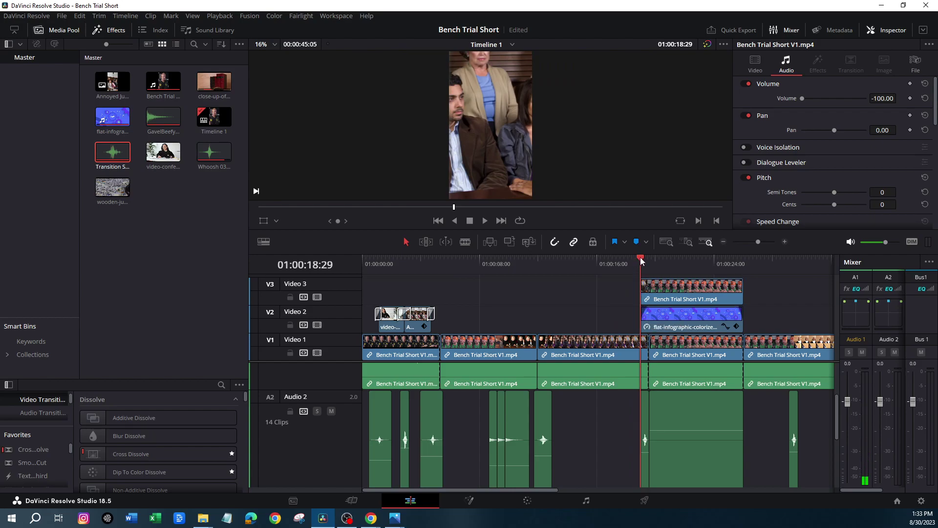
pyautogui.click(486, 223)
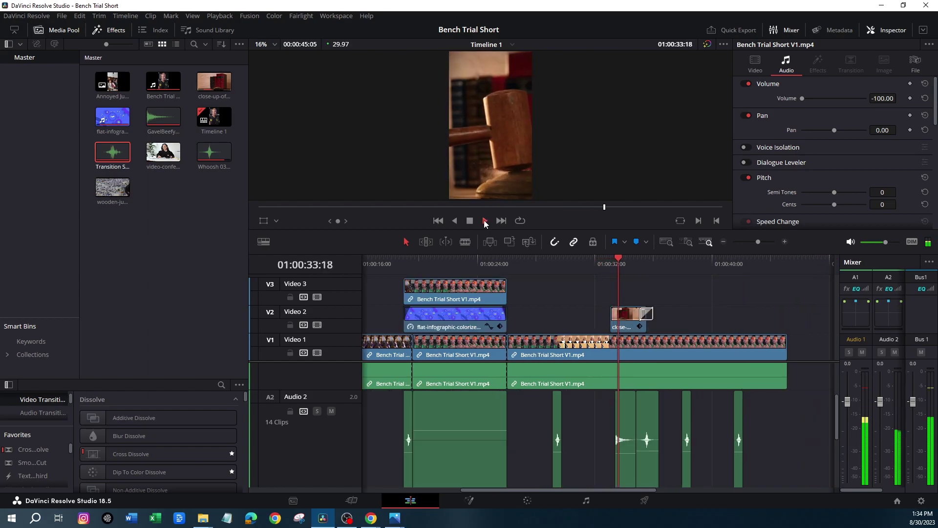
# Step: Enlarge the viewer and save the project with the playhead at the start of the timeline
pyautogui.moveTo(458, 257); pyautogui.dragTo(453, 361)
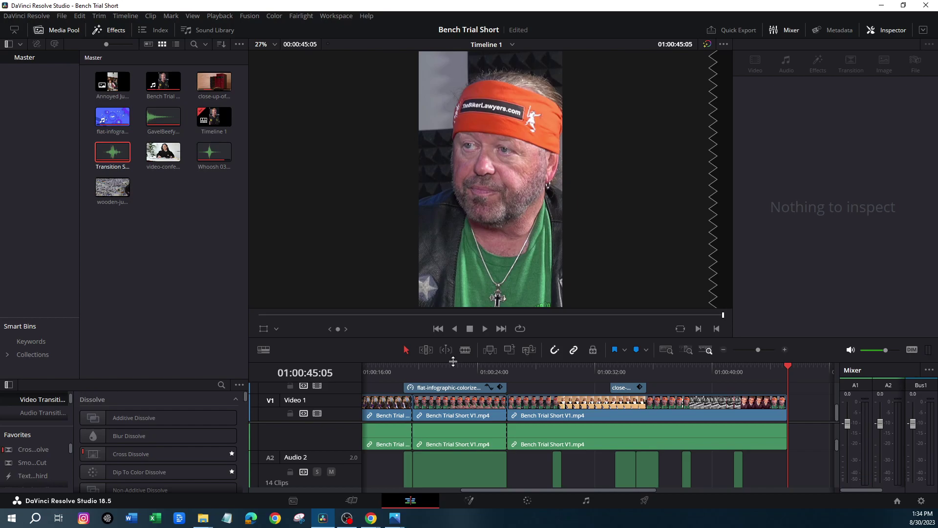
pyautogui.moveTo(787, 364); pyautogui.dragTo(289, 380)
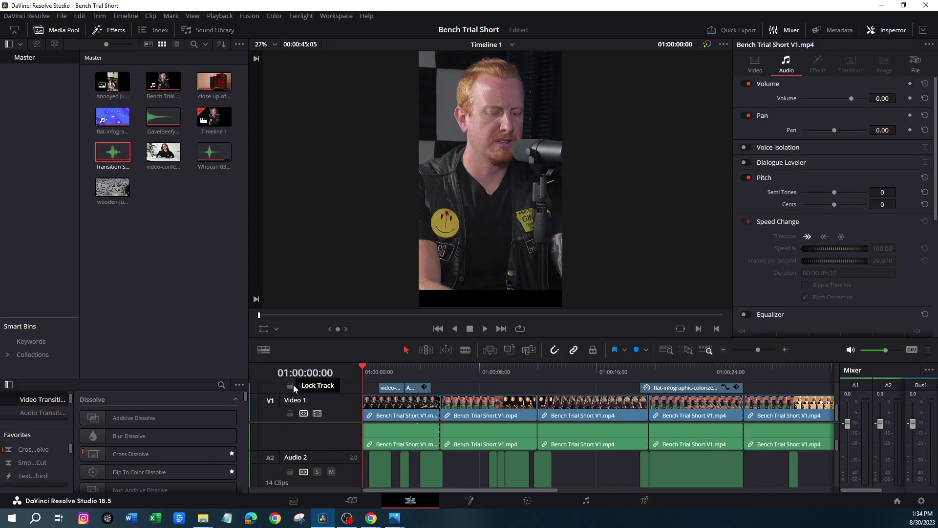
pyautogui.click(62, 17)
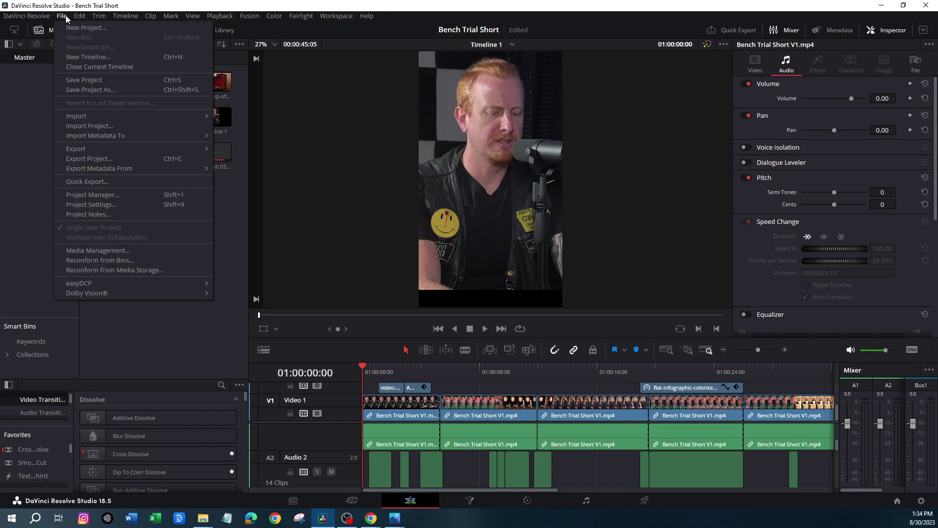
pyautogui.click(78, 80)
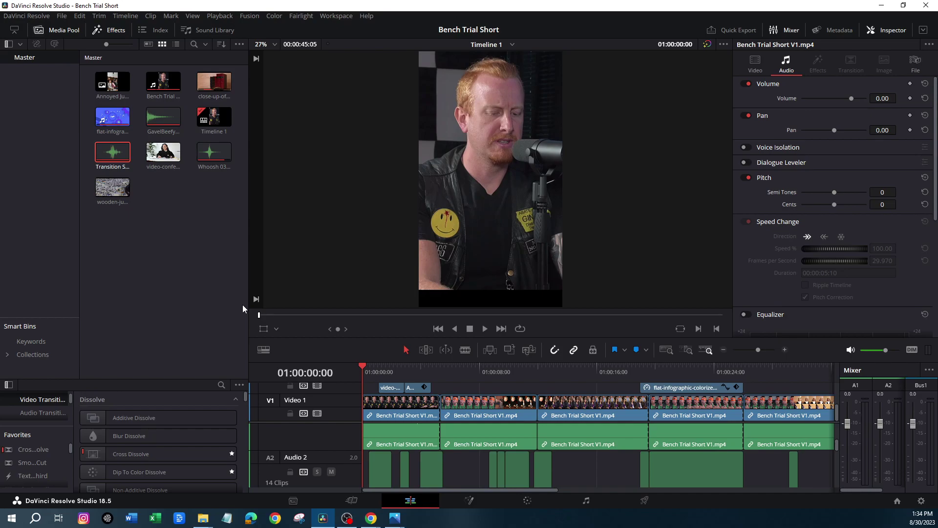
# Step: On the Cut page, start creating subtitles from the timeline audio and set the lines option to Double
pyautogui.click(352, 501)
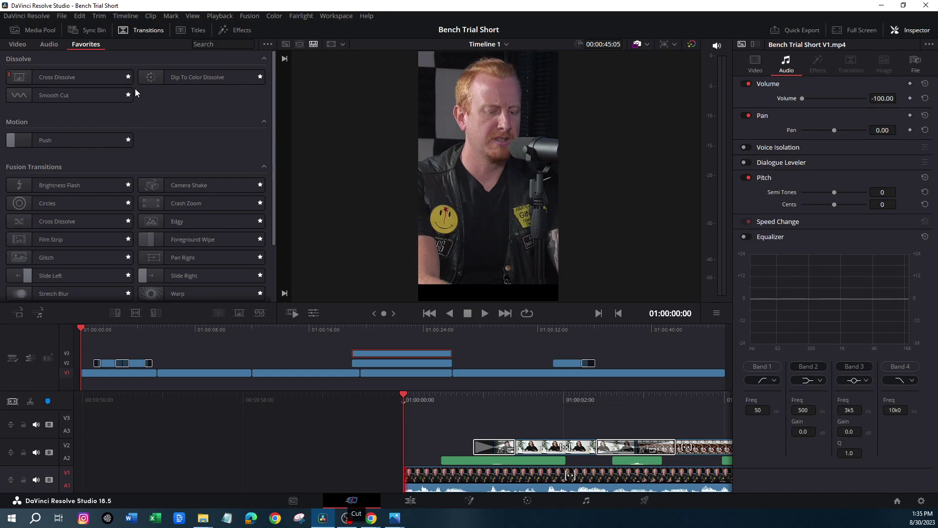
pyautogui.click(123, 17)
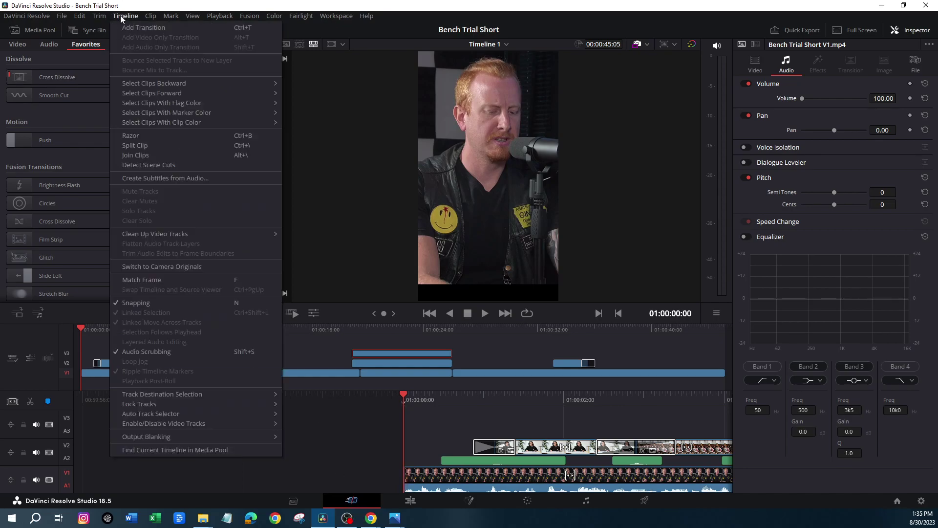
pyautogui.moveTo(221, 17)
pyautogui.moveTo(122, 18)
pyautogui.click(164, 178)
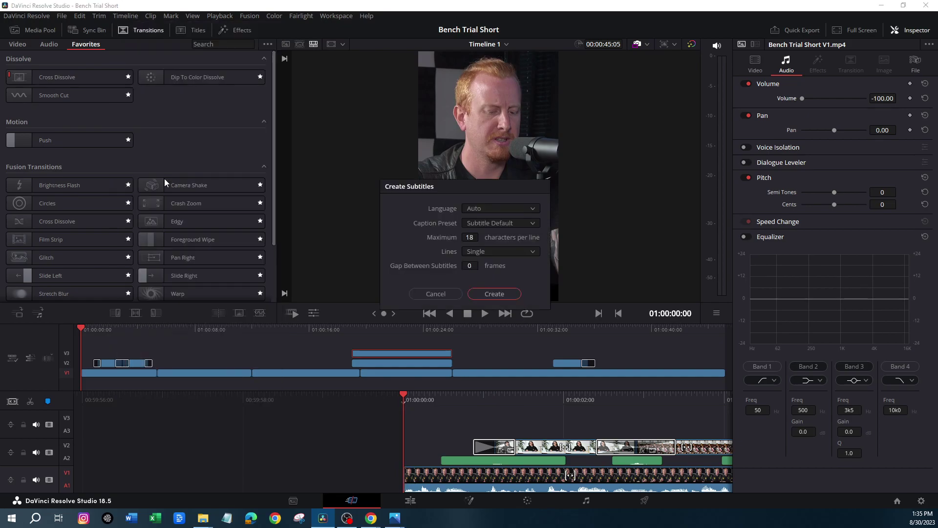
pyautogui.click(486, 252)
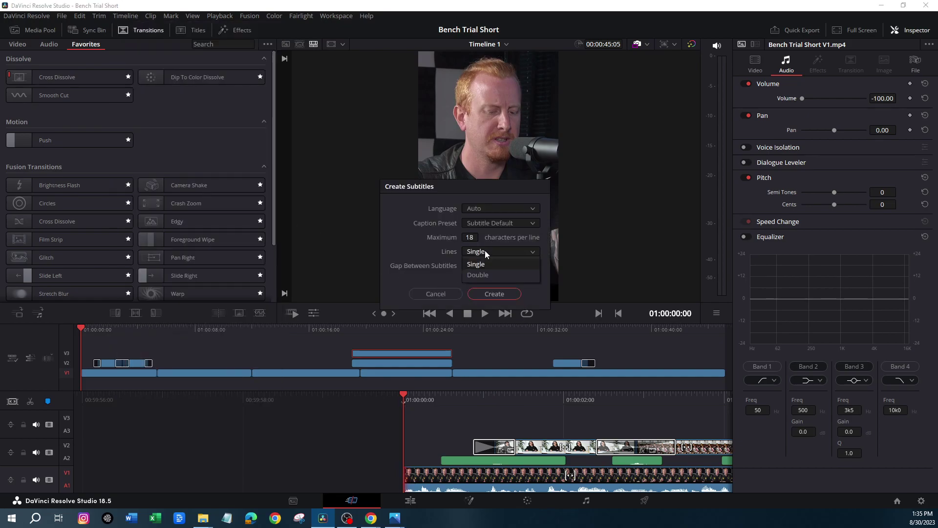
pyautogui.click(488, 276)
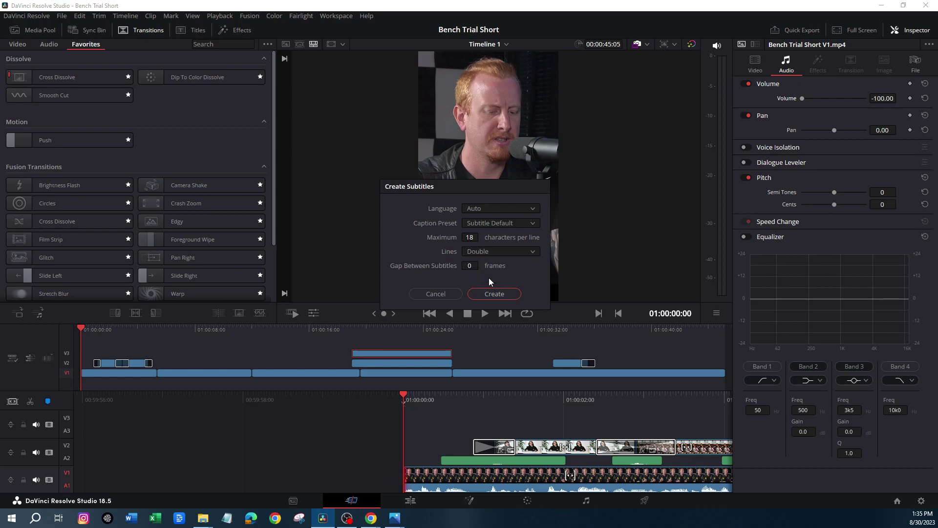
# Step: Review the characters-per-line, caption preset and language options, and generate the subtitles
pyautogui.click(471, 237)
pyautogui.click(498, 224)
pyautogui.click(498, 224)
pyautogui.click(497, 223)
pyautogui.click(498, 236)
pyautogui.click(499, 208)
pyautogui.click(500, 208)
pyautogui.click(475, 237)
pyautogui.doubleClick(475, 237)
pyautogui.click(494, 293)
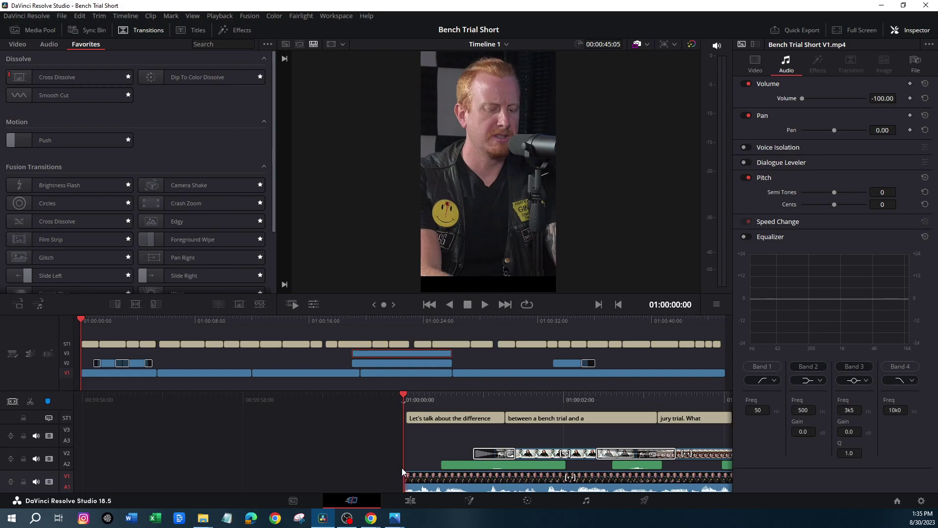
# Step: Play the opening, select the first subtitle and set the whole subtitle track's font to Komika Axis at size 63
pyautogui.click(485, 304)
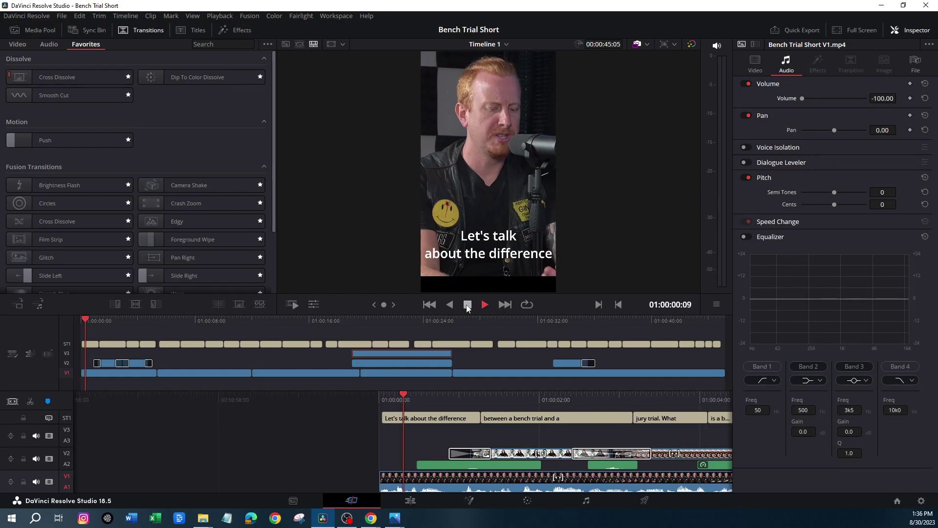
pyautogui.press('space')
pyautogui.click(392, 417)
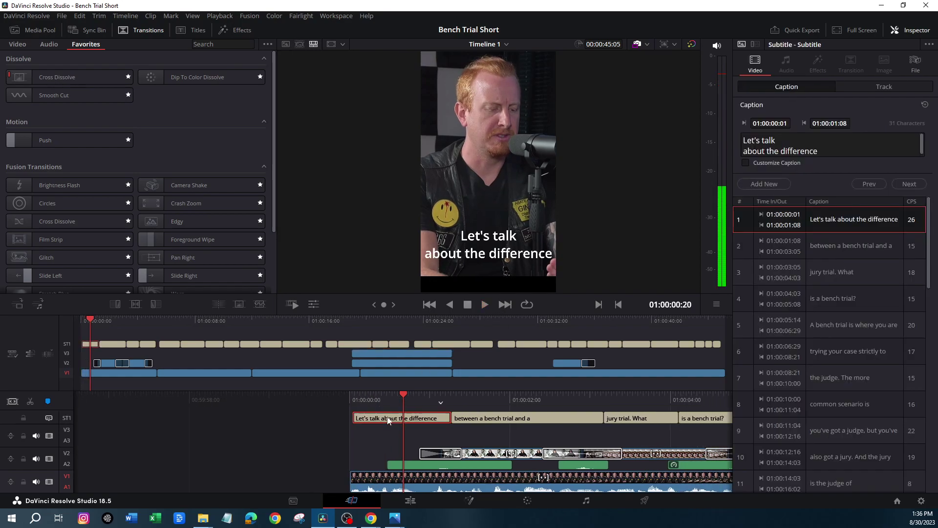
pyautogui.click(870, 87)
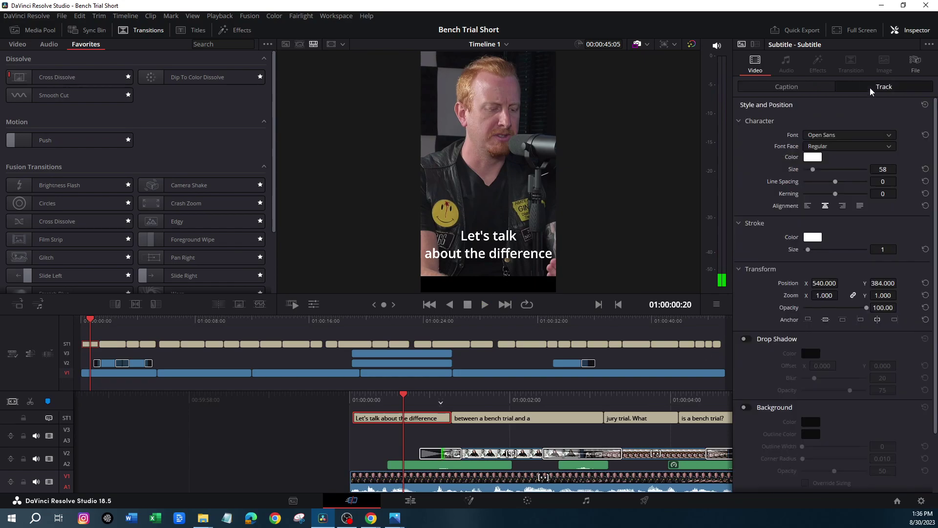
pyautogui.click(834, 135)
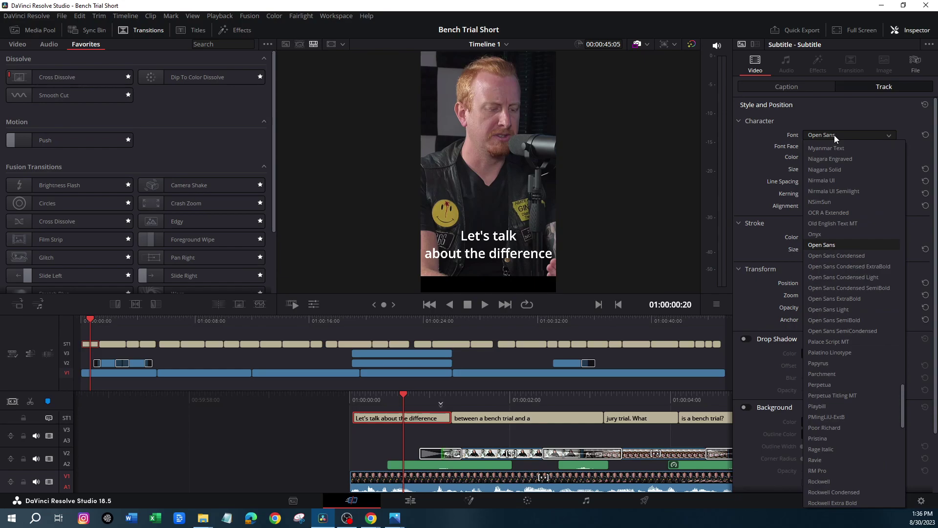
pyautogui.press('l')
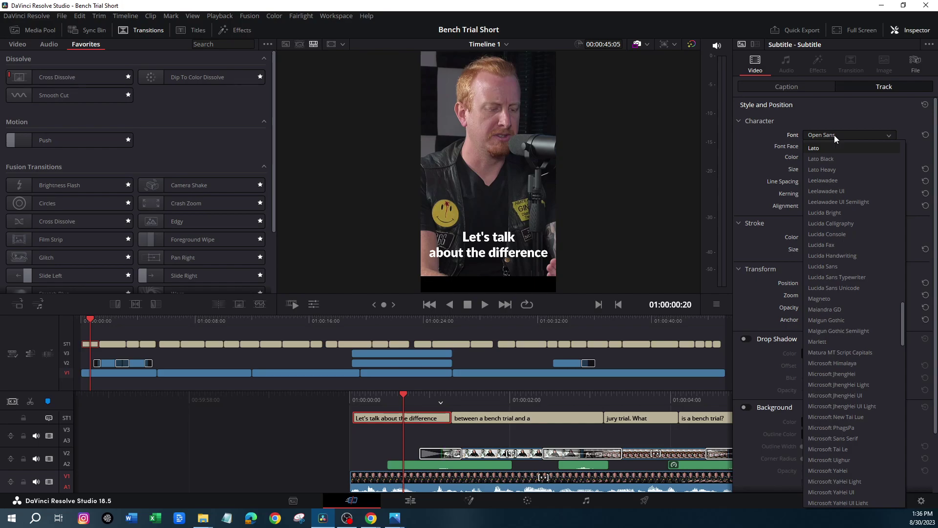
pyautogui.press('k')
pyautogui.click(837, 148)
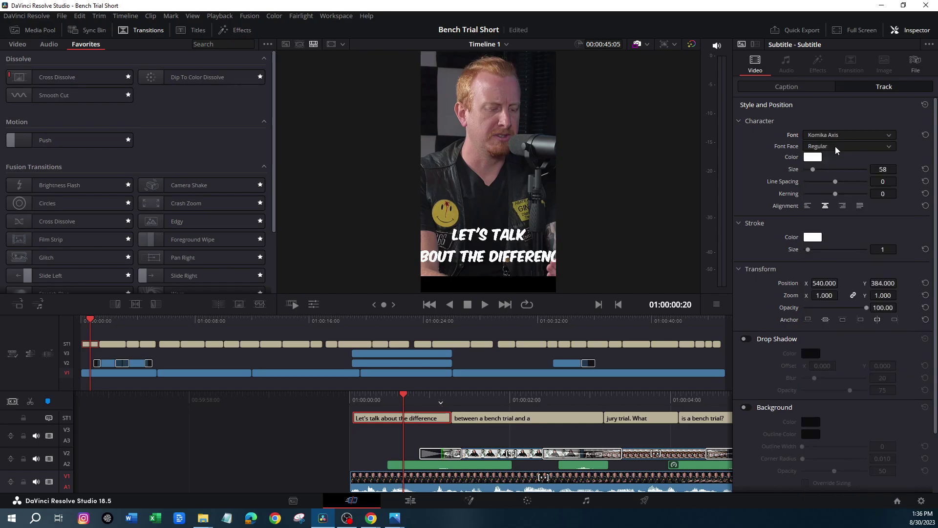
pyautogui.moveTo(813, 169); pyautogui.dragTo(814, 170)
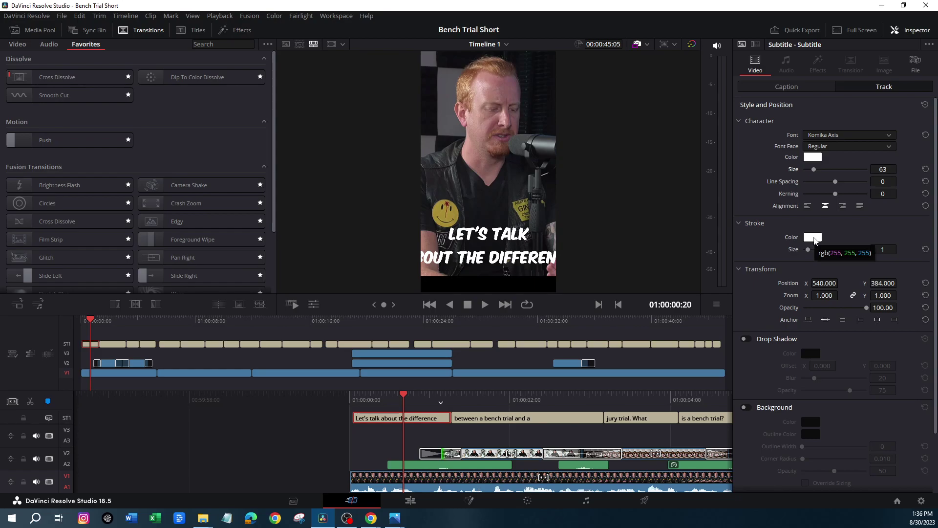
# Step: Give the subtitle track an orange #ff8200 stroke of size 5 and set its line spacing to -22
pyautogui.click(813, 238)
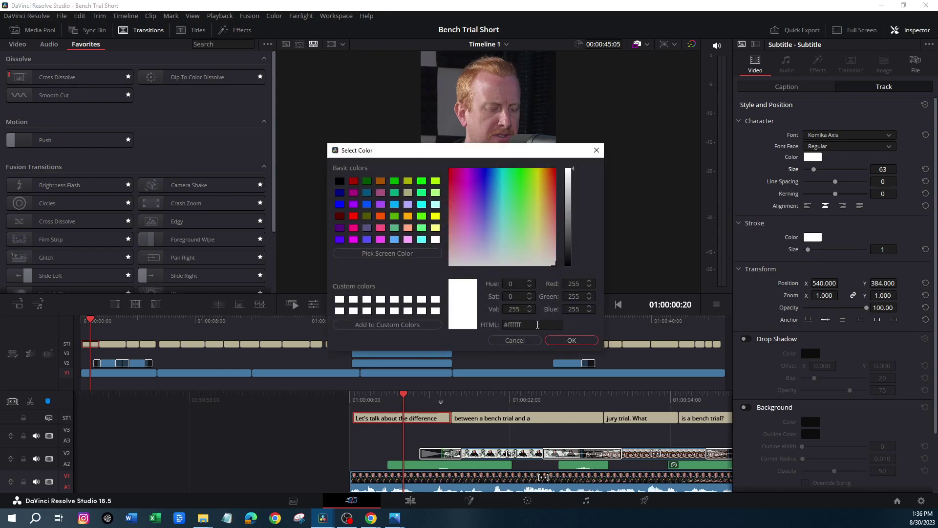
pyautogui.tripleClick(538, 326)
pyautogui.write('#ff8200')
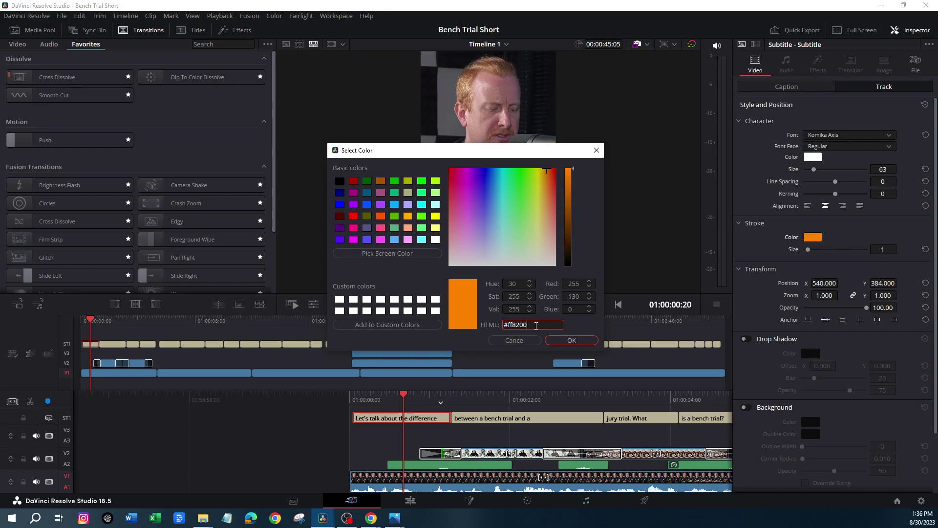
pyautogui.press('Return')
pyautogui.moveTo(810, 252); pyautogui.dragTo(825, 251)
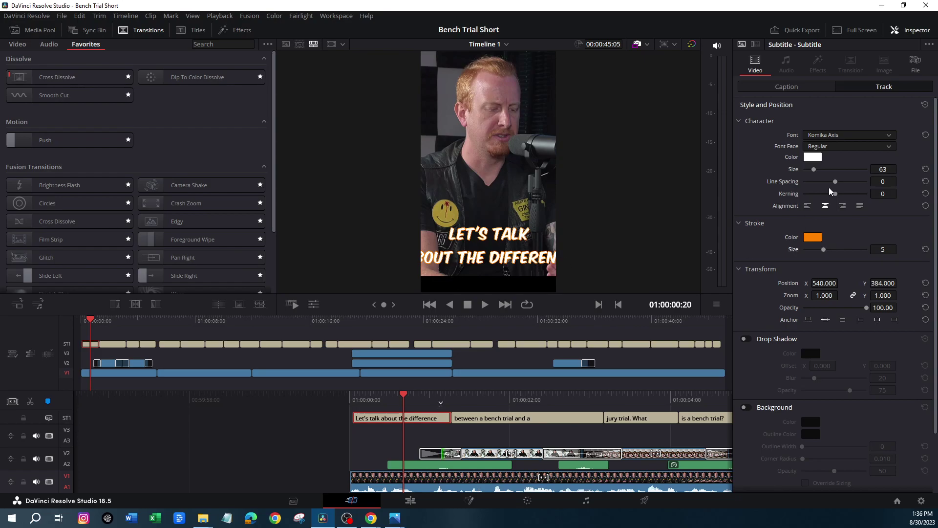
pyautogui.moveTo(835, 181); pyautogui.dragTo(829, 187)
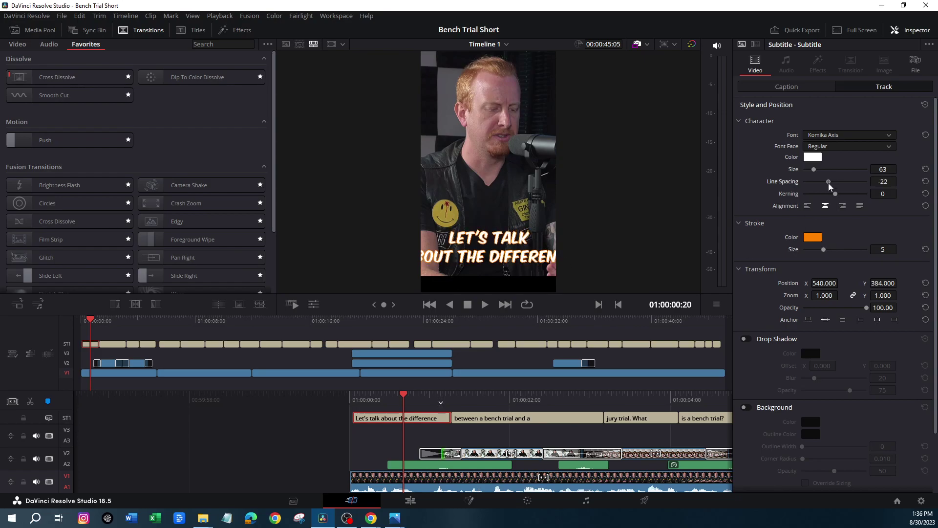
# Step: Enable the subtitle track's drop shadow with an X offset of 22 and raise the track's Y position to 710
pyautogui.click(745, 341)
pyautogui.moveTo(815, 367); pyautogui.dragTo(643, 253)
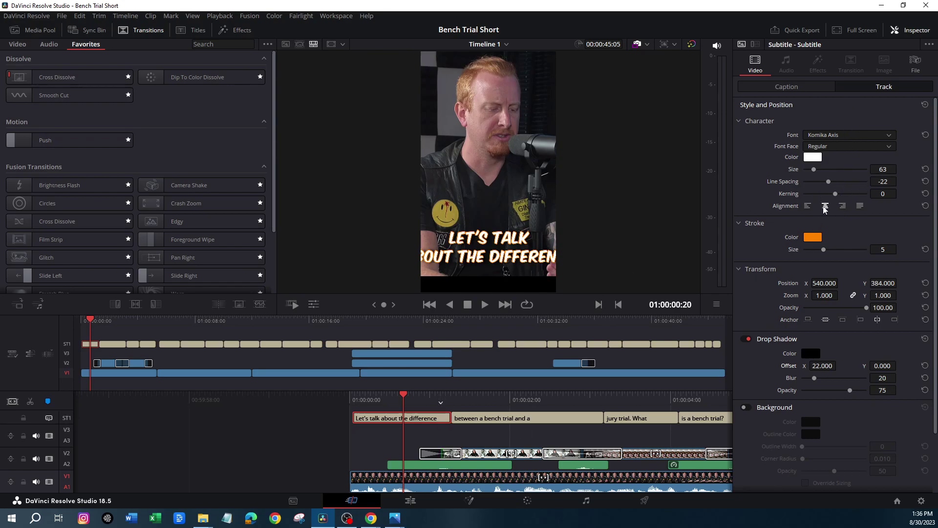
pyautogui.moveTo(882, 284); pyautogui.dragTo(899, 283)
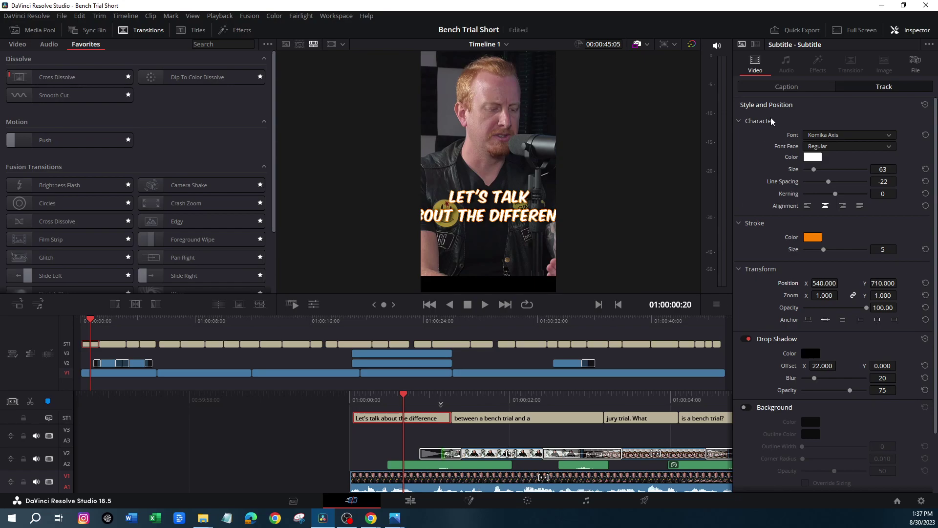
# Step: Move "difference" onto its own line in the first caption and increase the subtitle track's text size to 73
pyautogui.click(780, 87)
pyautogui.click(782, 151)
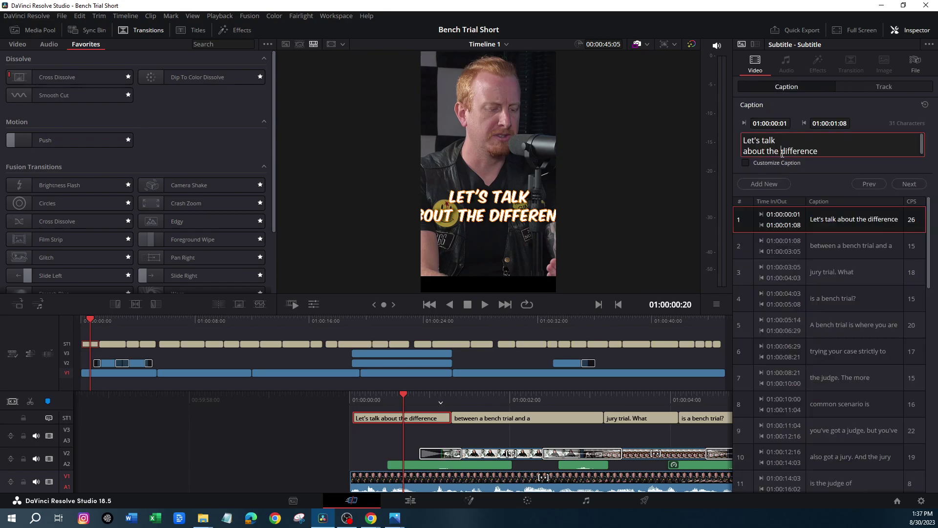
pyautogui.press('Return')
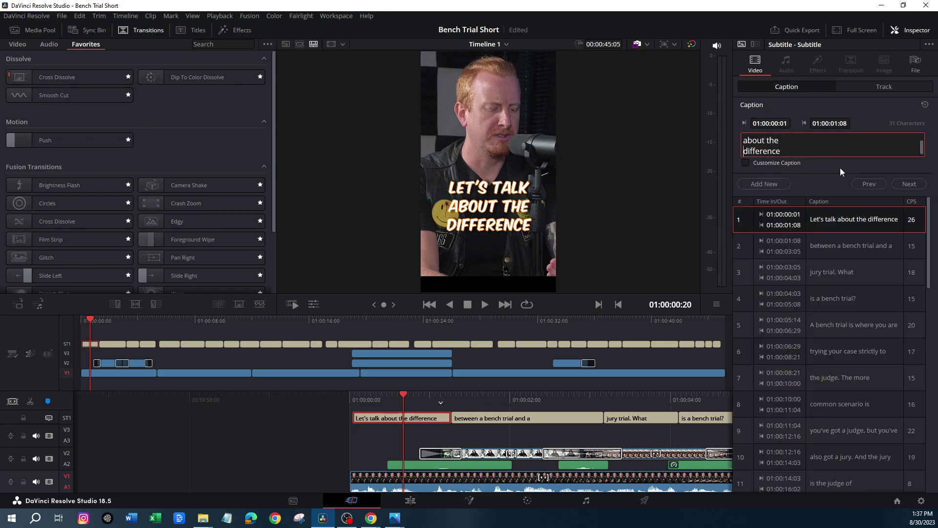
pyautogui.click(868, 85)
pyautogui.moveTo(814, 169); pyautogui.dragTo(816, 169)
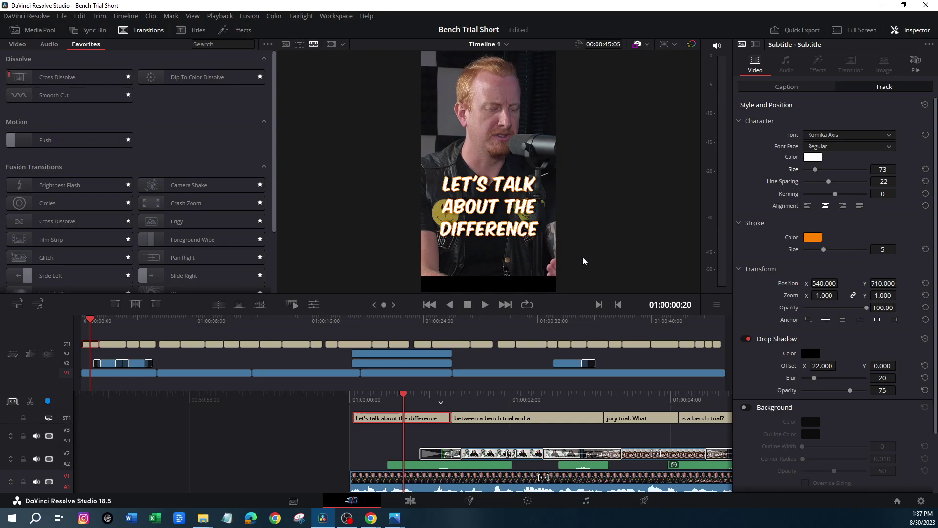
# Step: Play on to the second caption, park the playhead at 01:00:02:00 and move "and a" onto its own line
pyautogui.click(484, 305)
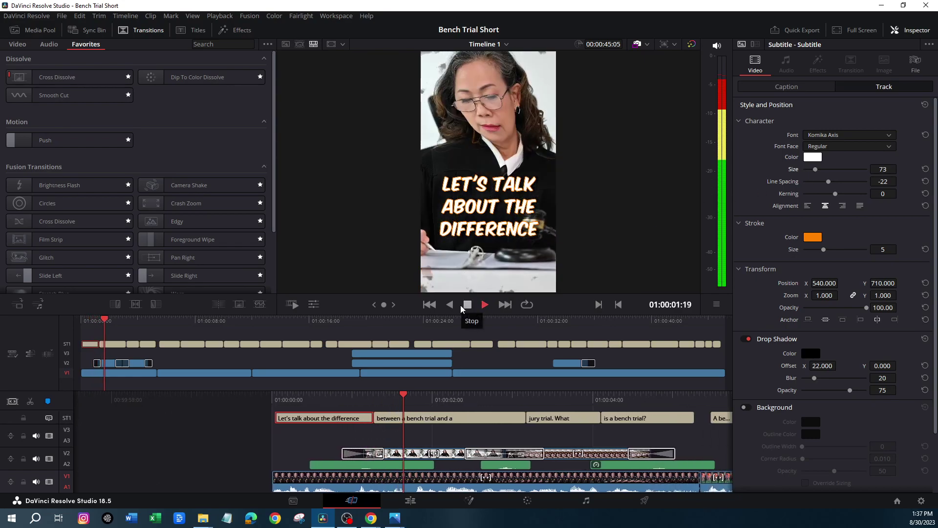
pyautogui.click(463, 306)
pyautogui.click(354, 423)
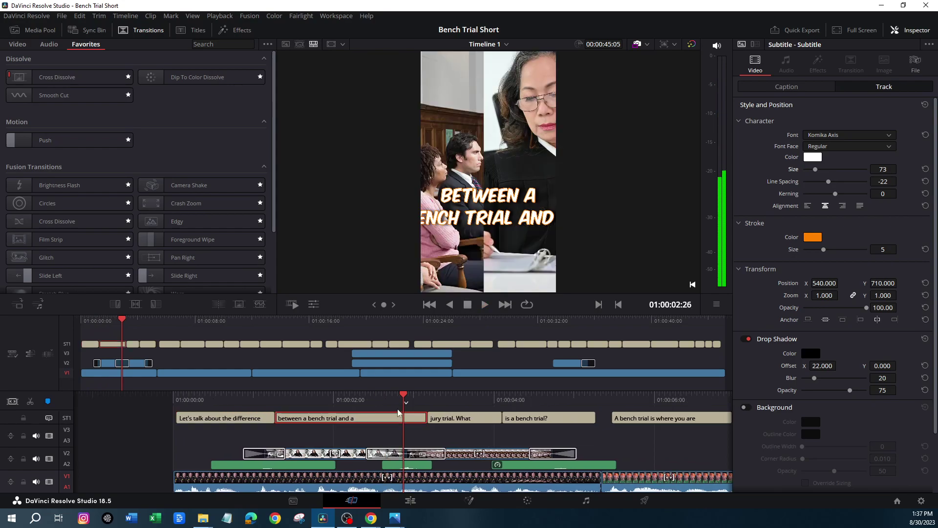
pyautogui.moveTo(389, 391); pyautogui.dragTo(459, 391)
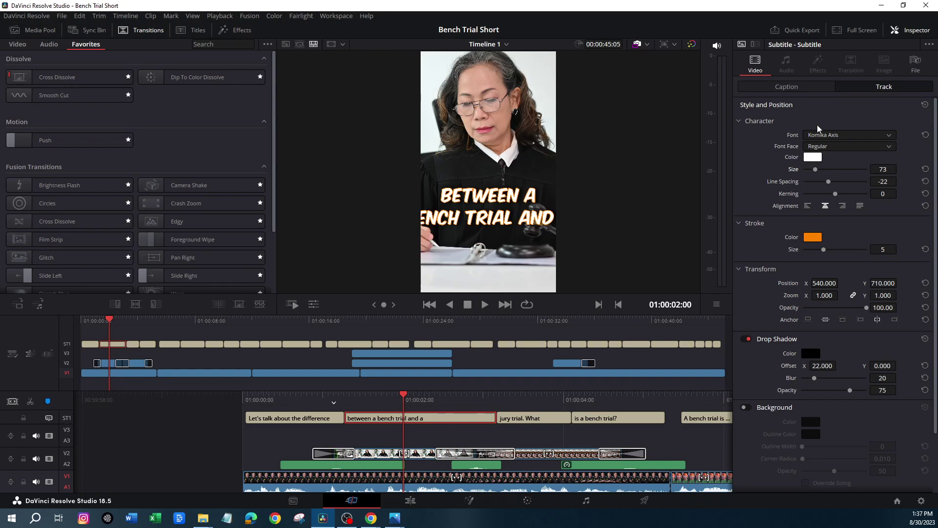
pyautogui.click(811, 88)
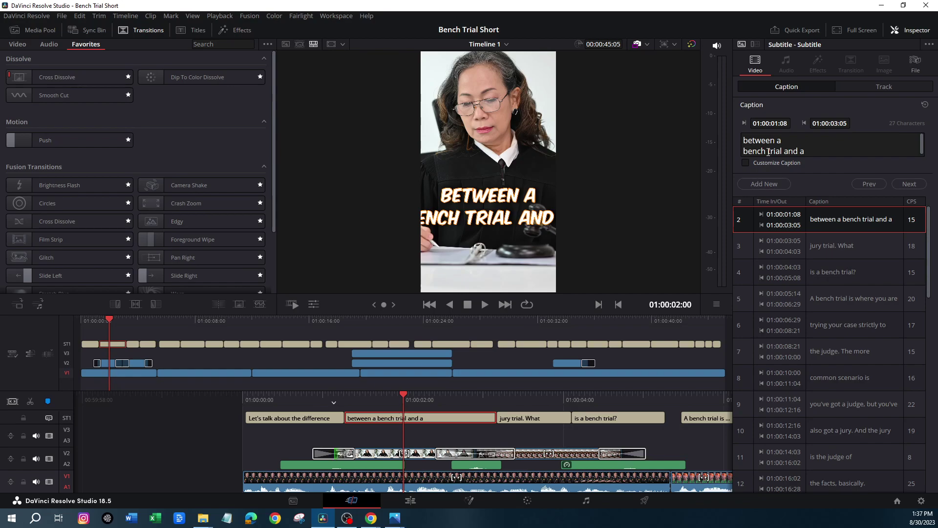
pyautogui.click(785, 152)
pyautogui.press('BackSpace')
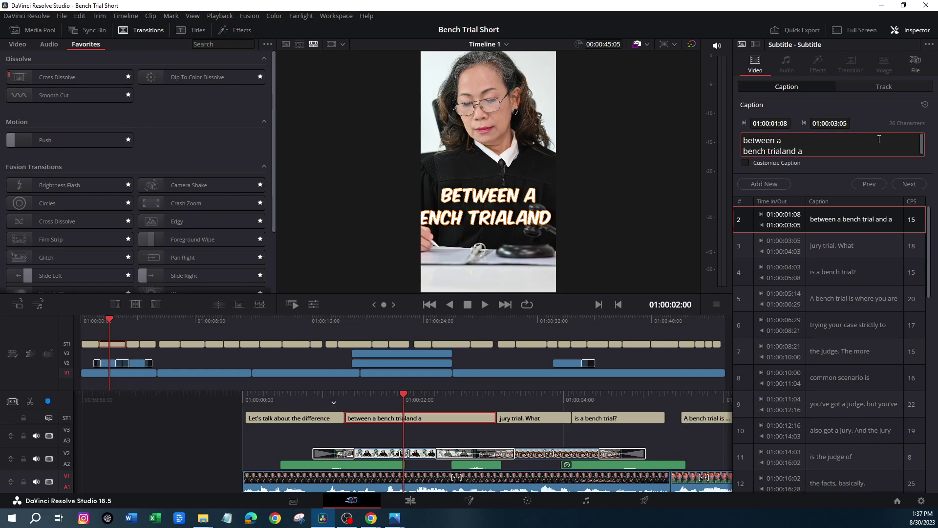
pyautogui.press('Return')
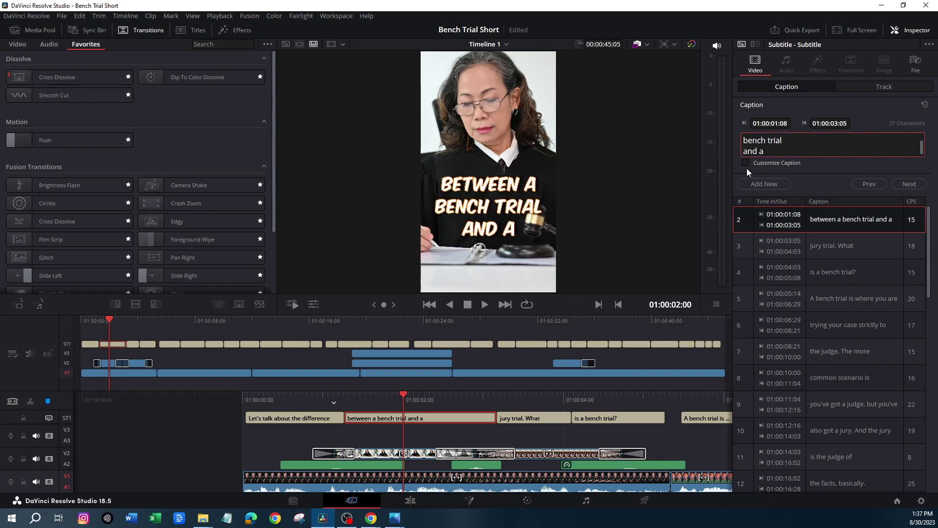
# Step: Try a red custom text color on "bench trial" in the second caption, and turn the caption customization off again
pyautogui.click(745, 166)
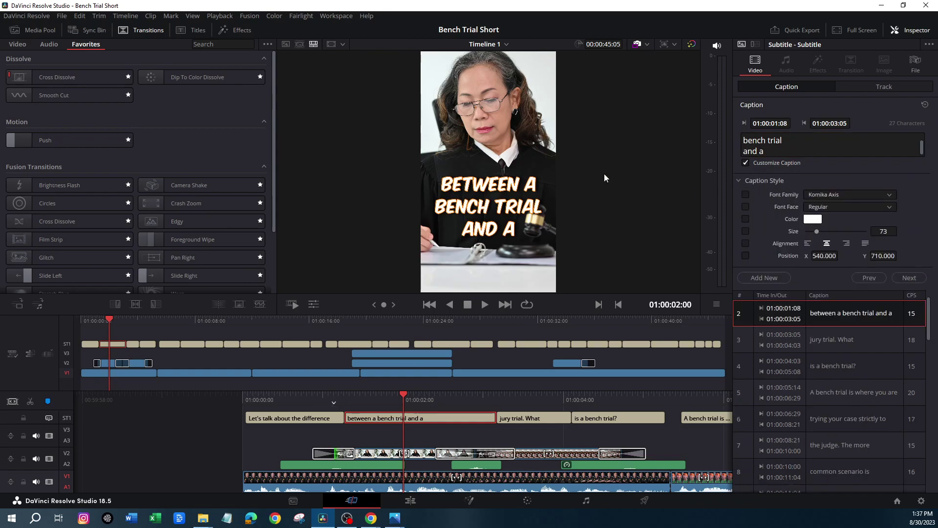
pyautogui.moveTo(785, 141); pyautogui.dragTo(739, 140)
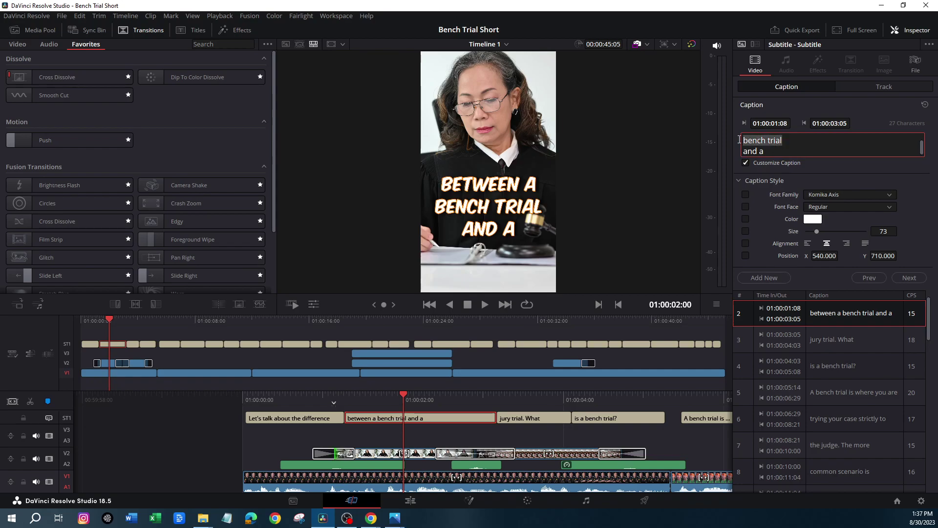
pyautogui.click(812, 220)
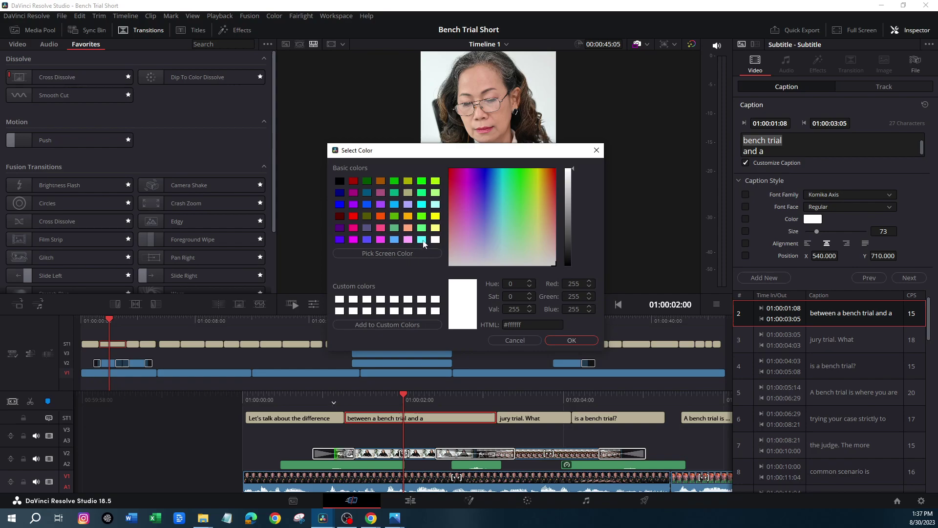
pyautogui.click(354, 216)
pyautogui.click(561, 341)
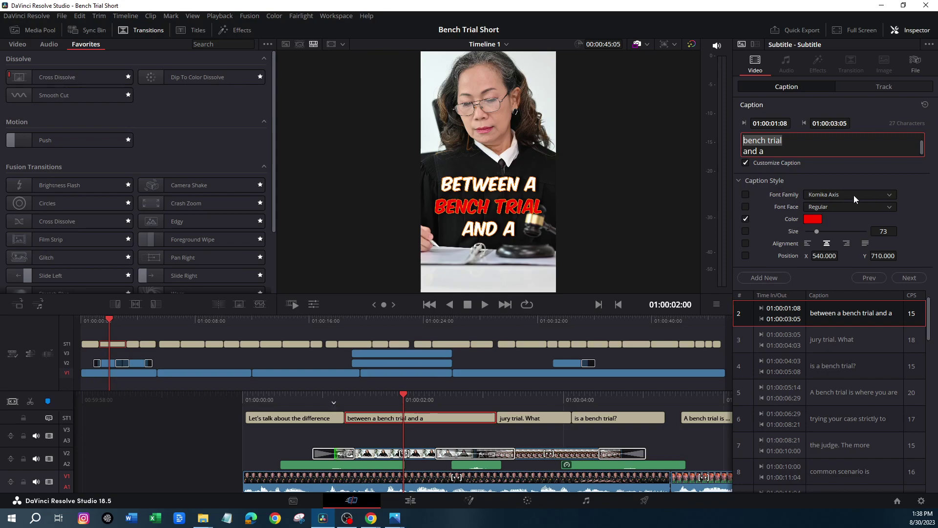
pyautogui.click(746, 163)
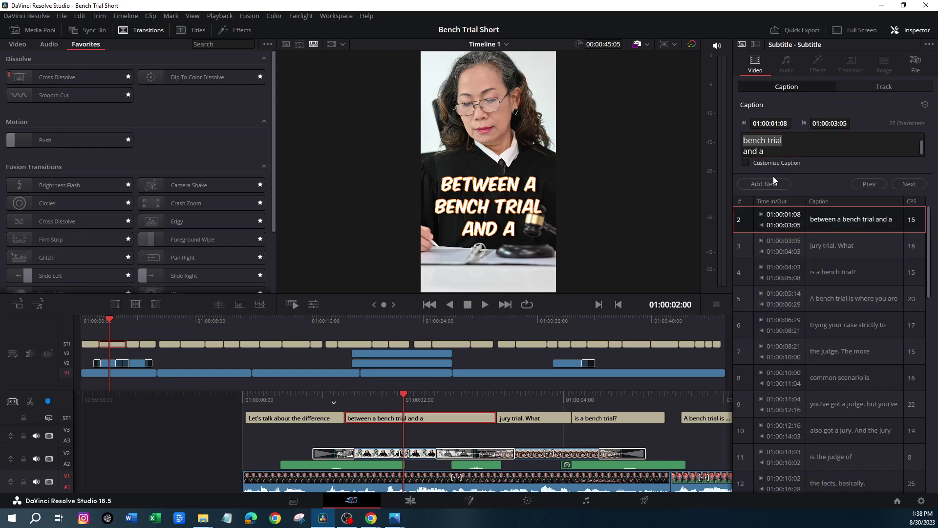
# Step: Set the text color of the whole subtitle track to orange #ff8200
pyautogui.click(884, 87)
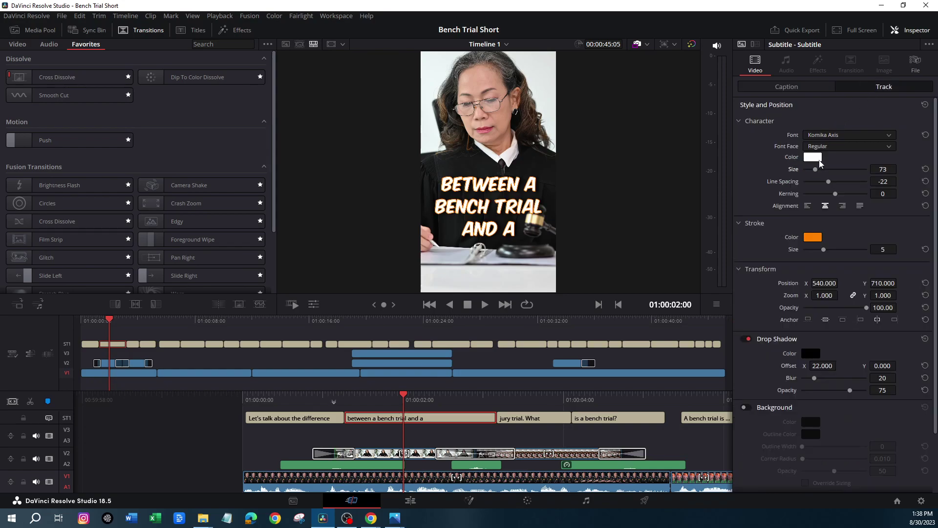
pyautogui.click(812, 157)
pyautogui.doubleClick(529, 323)
pyautogui.write('ff8200')
pyautogui.press('Return')
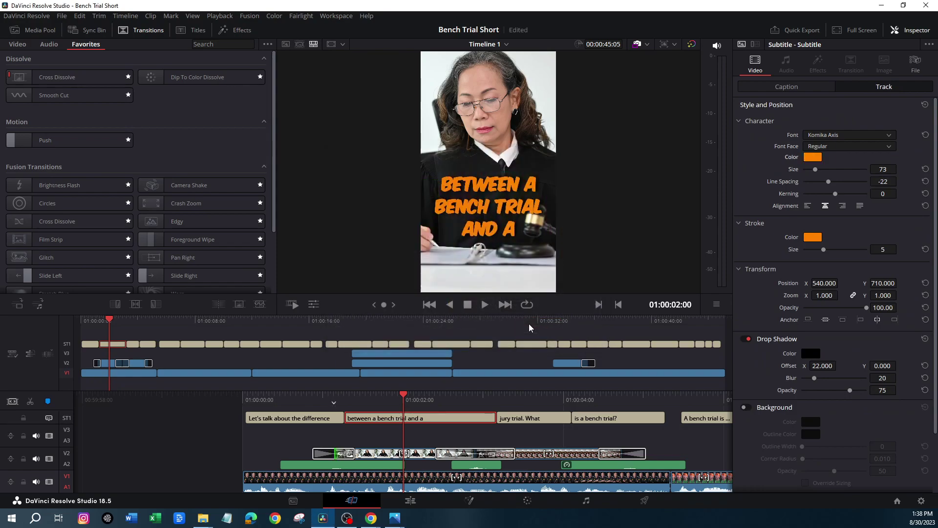
# Step: Set the subtitle track's stroke to white with a size of 7
pyautogui.click(811, 237)
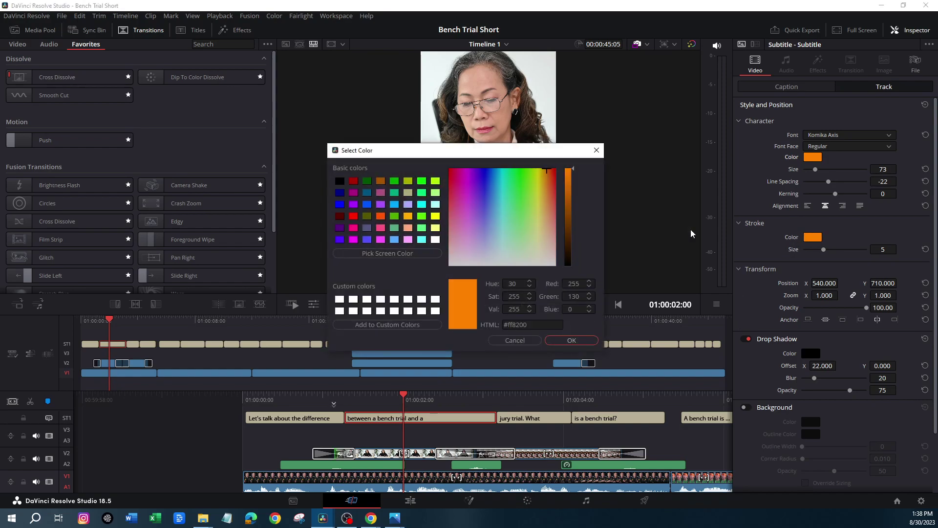
pyautogui.click(570, 341)
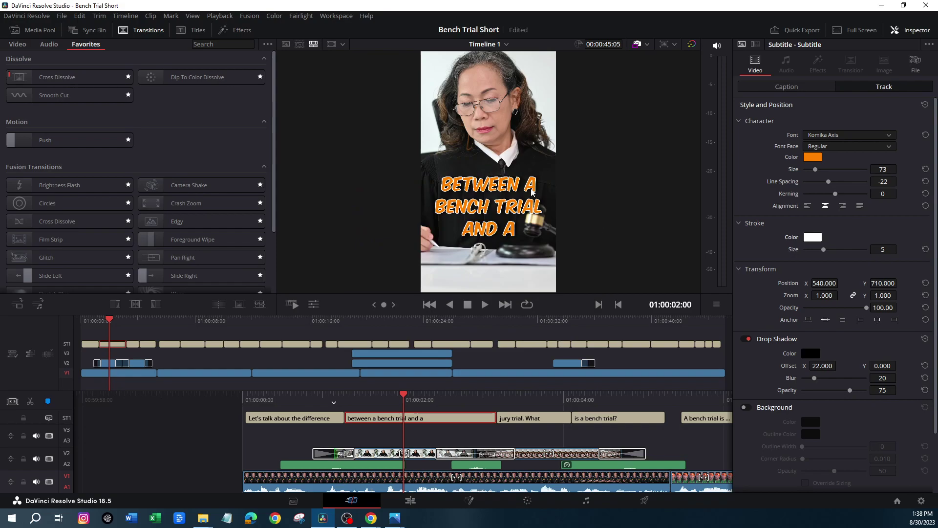
pyautogui.moveTo(823, 249); pyautogui.dragTo(831, 250)
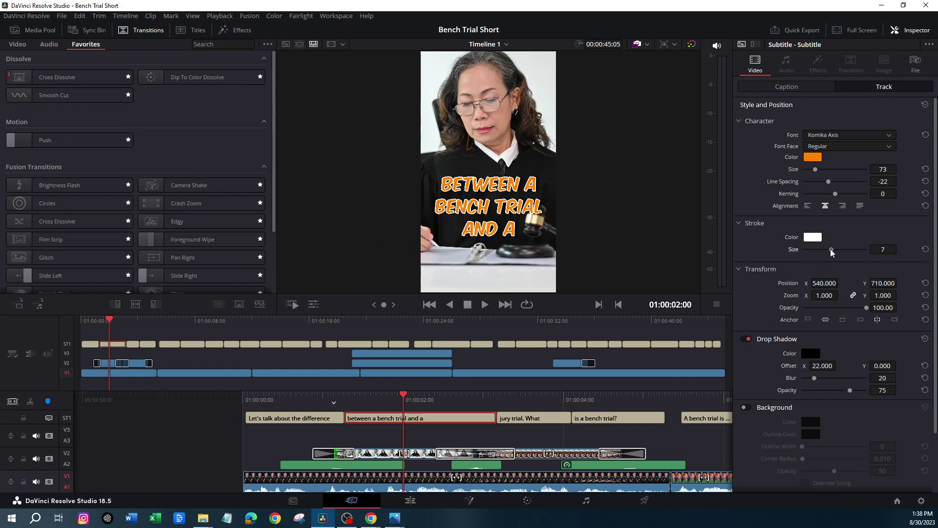
# Step: Turn on customization for the second caption and enlarge its red "bench trial" text to size 82
pyautogui.click(778, 87)
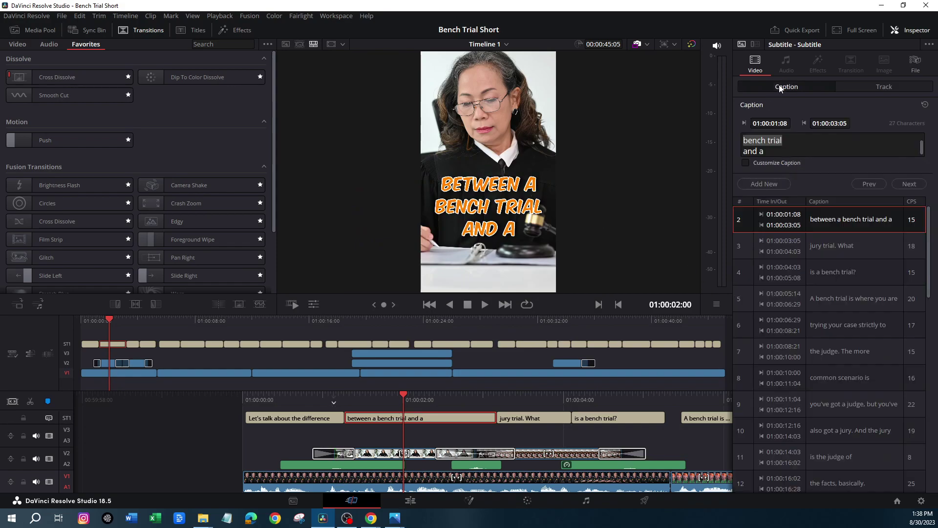
pyautogui.click(746, 163)
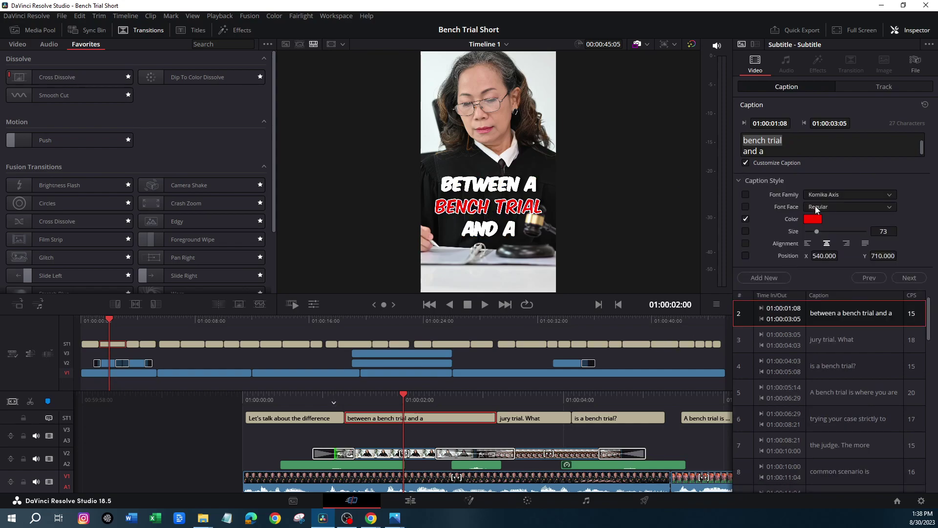
pyautogui.moveTo(816, 234); pyautogui.dragTo(818, 234)
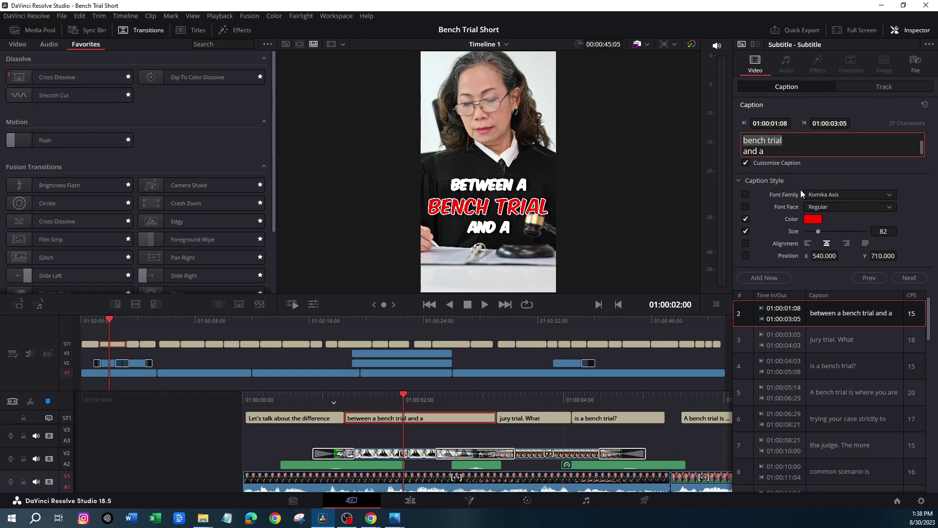
pyautogui.click(489, 185)
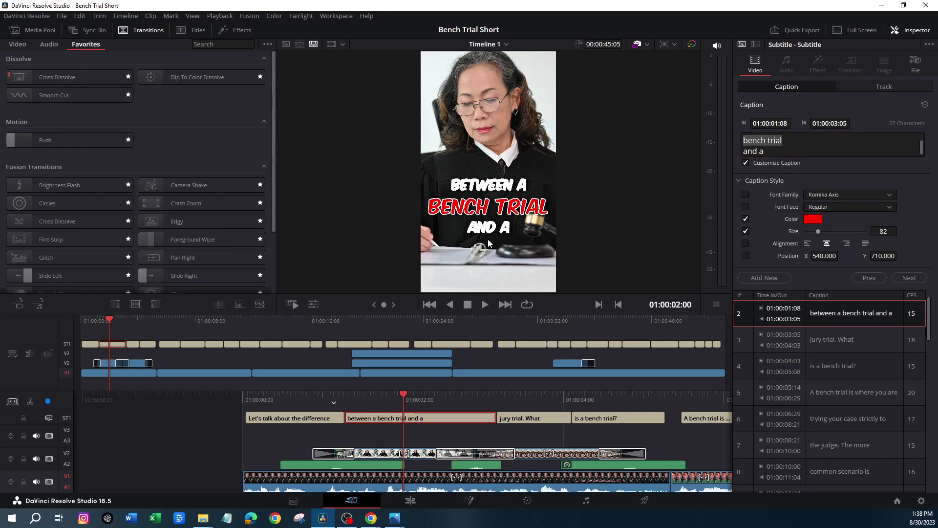
# Step: Color the "and a" line of the second caption orange
pyautogui.click(769, 152)
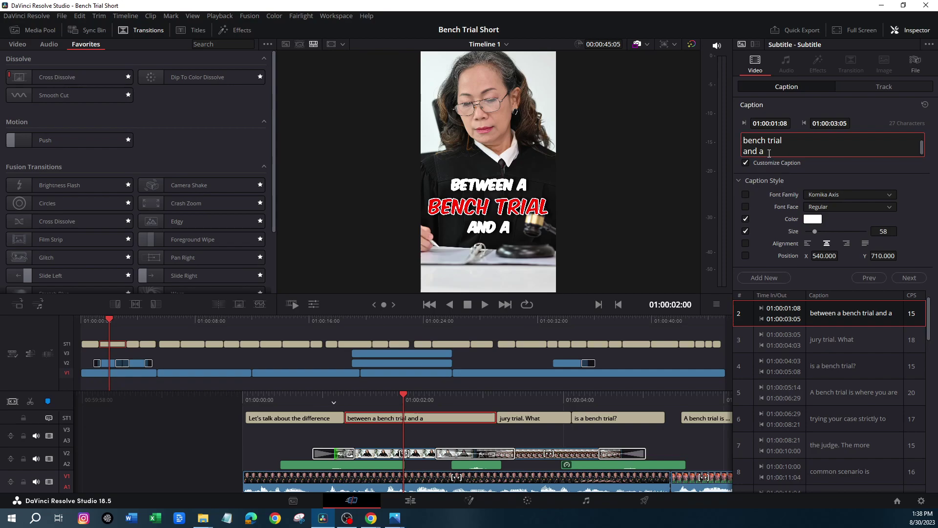
pyautogui.moveTo(767, 153); pyautogui.dragTo(738, 150)
pyautogui.click(811, 220)
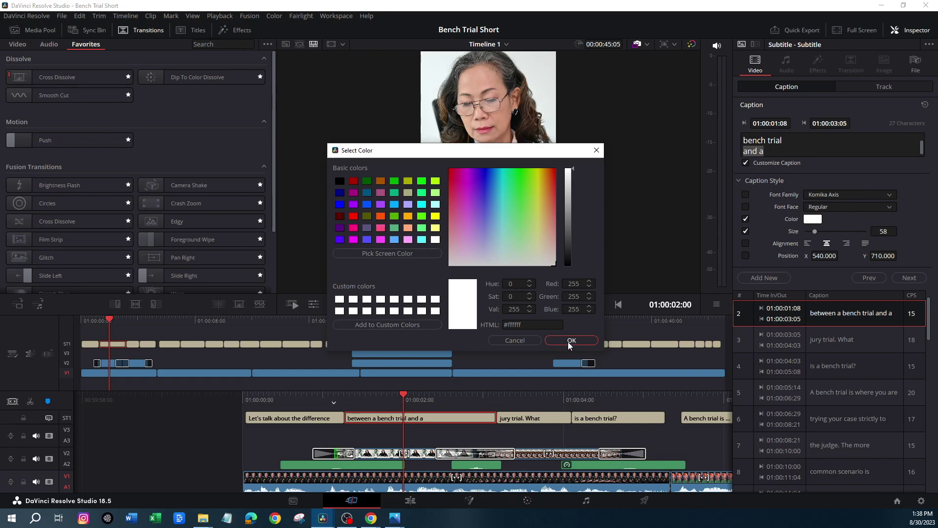
pyautogui.doubleClick(527, 325)
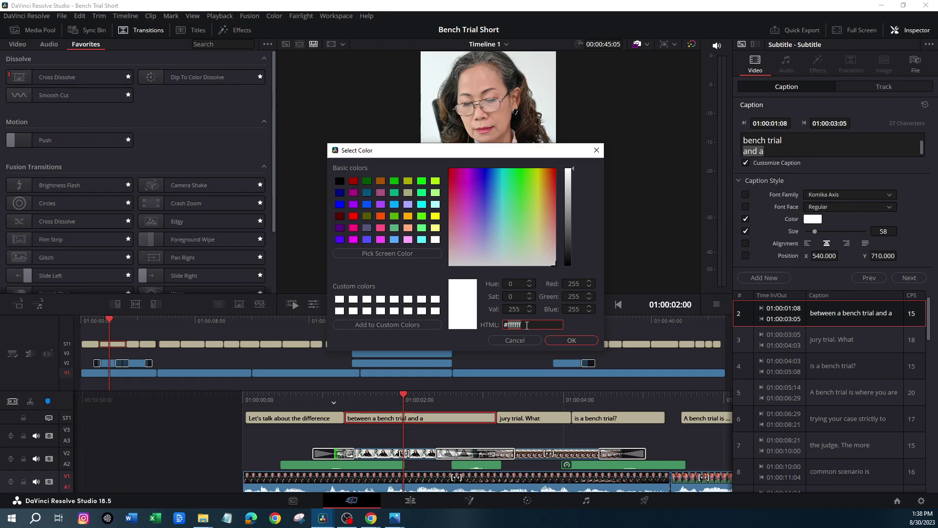
pyautogui.write('#ff9900')
pyautogui.press('Return')
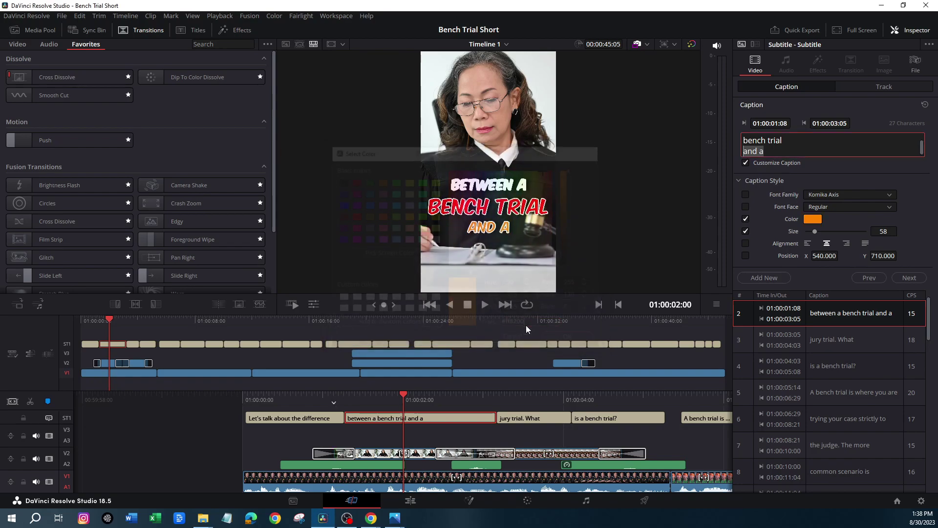
# Step: Set the color of the "between a" line in the second caption to orange #ff8200
pyautogui.scroll(1, 795, 137)
pyautogui.moveTo(795, 137); pyautogui.dragTo(736, 134)
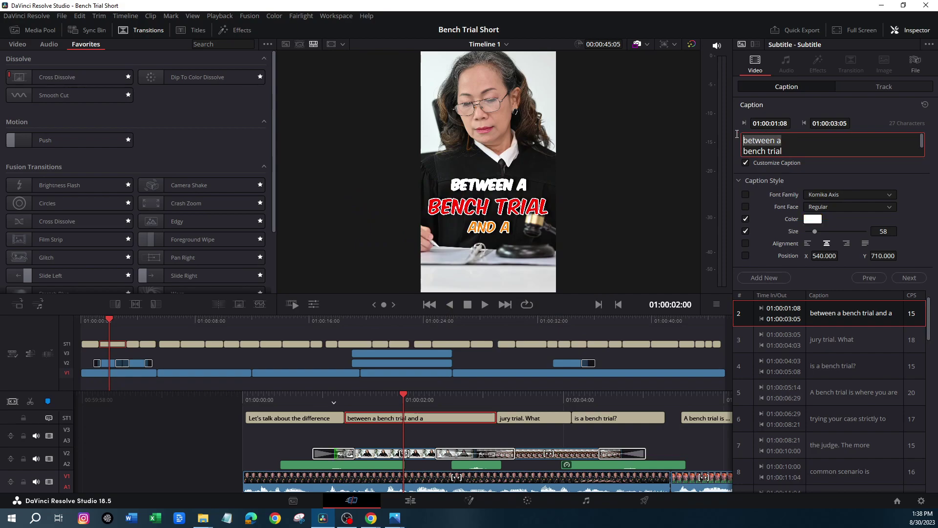
pyautogui.click(812, 219)
pyautogui.click(541, 327)
pyautogui.doubleClick(541, 325)
pyautogui.write('ff820')
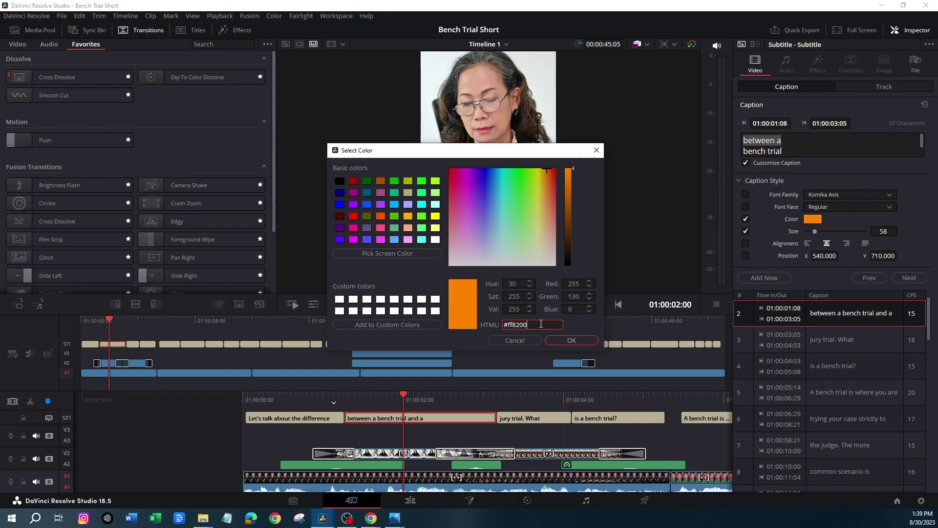
pyautogui.write('0')
pyautogui.press('Return')
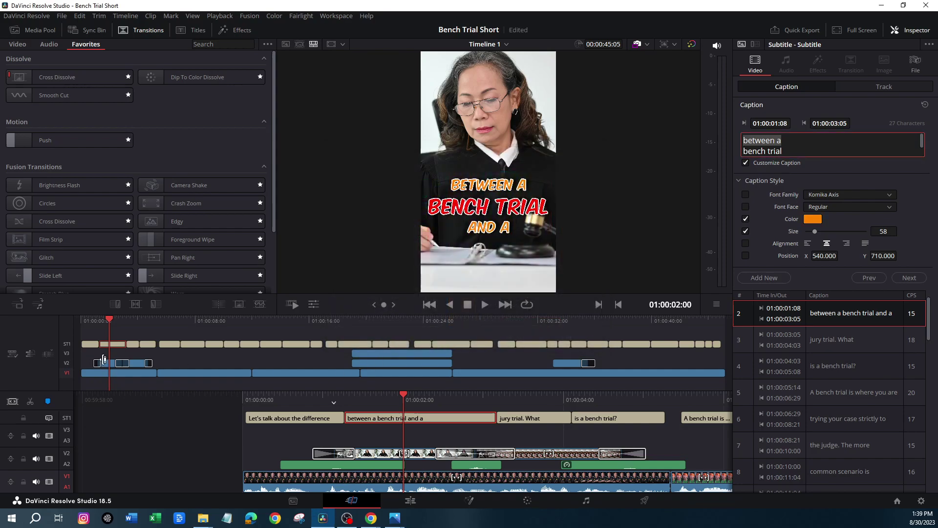
# Step: Play the timeline from the start through the third caption to check the styled subtitles
pyautogui.moveTo(108, 322); pyautogui.dragTo(78, 316)
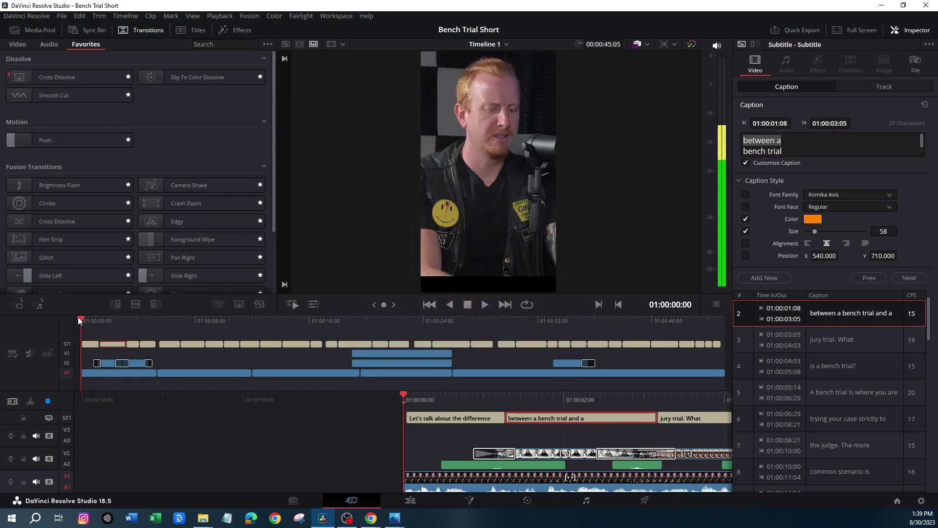
pyautogui.click(481, 304)
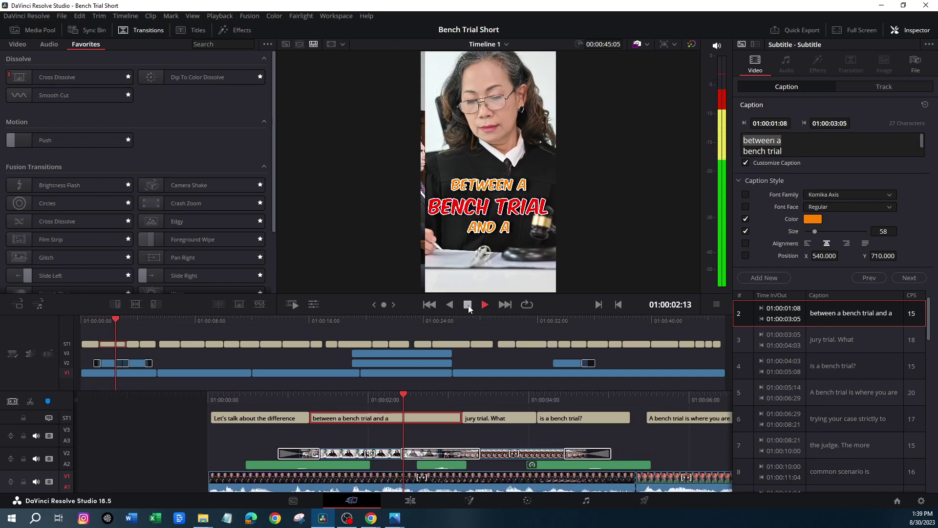
pyautogui.click(467, 305)
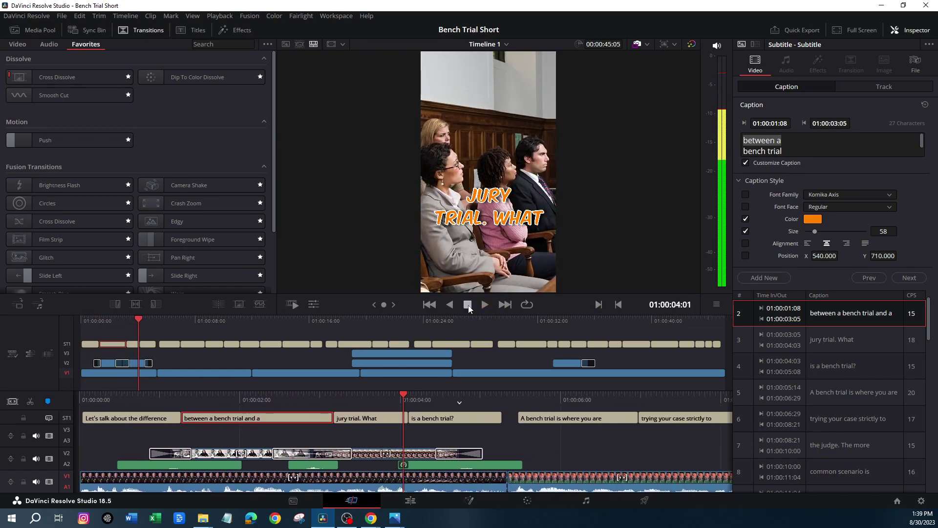
# Step: Move the cut between the second and third captions to 01:00:03:00 and delete the trailing "a" from the second caption
pyautogui.press('Up')
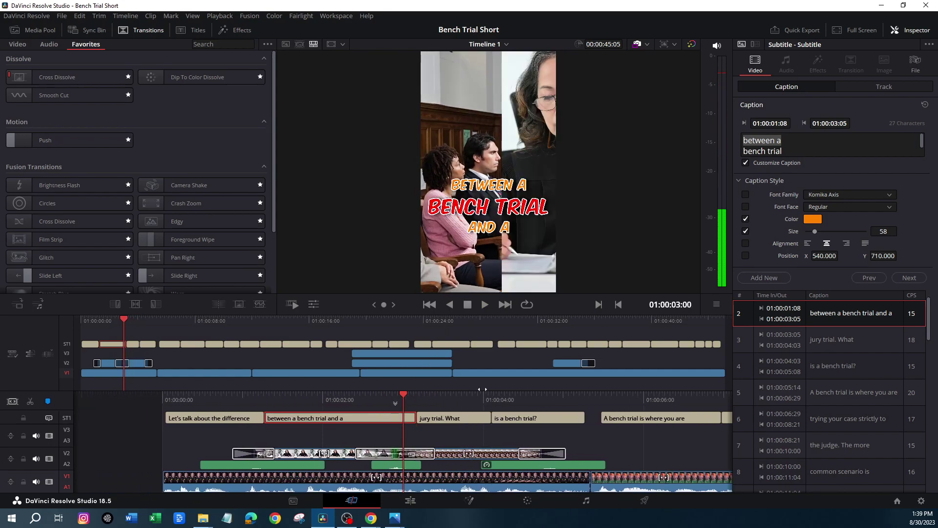
pyautogui.moveTo(421, 415); pyautogui.dragTo(389, 420)
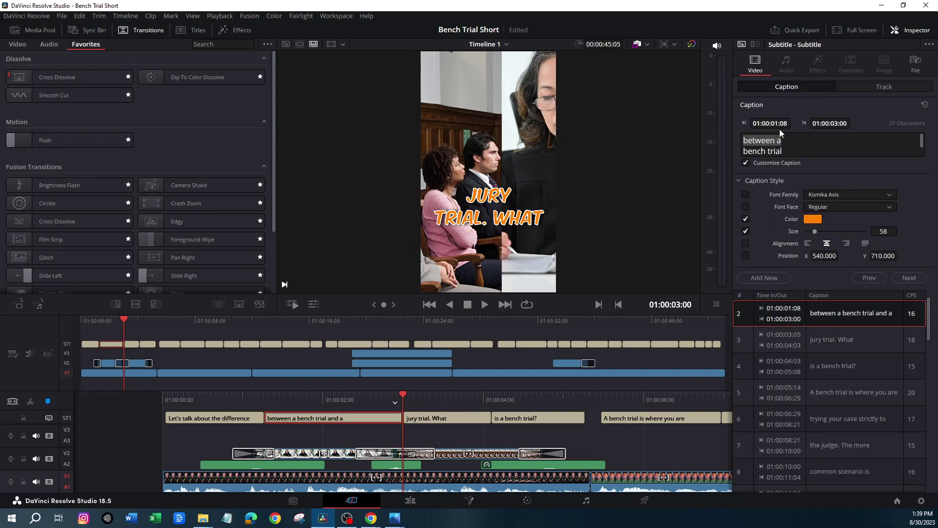
pyautogui.scroll(-1, 784, 144)
pyautogui.click(767, 148)
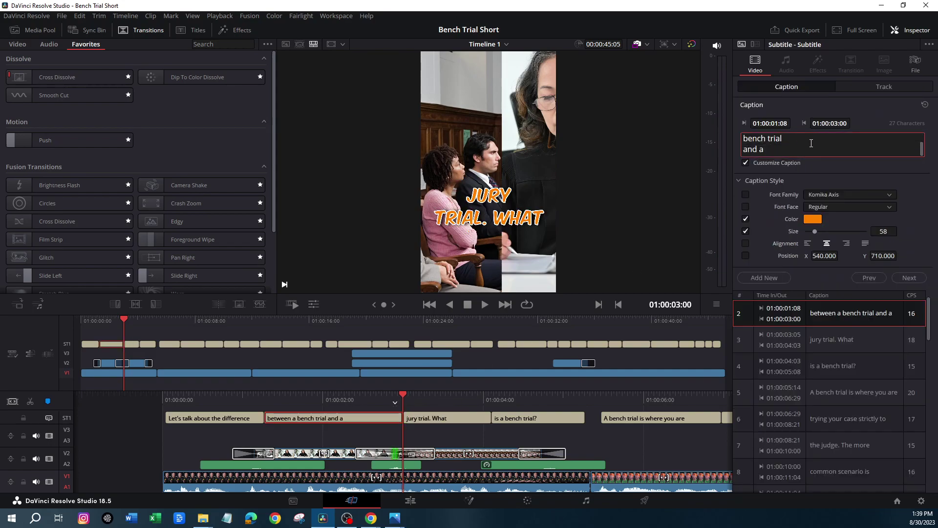
pyautogui.press('BackSpace')
pyautogui.press('BackSpace')
# Step: Add "a" before "jury" in the third caption and put "What" on its own line
pyautogui.click(450, 419)
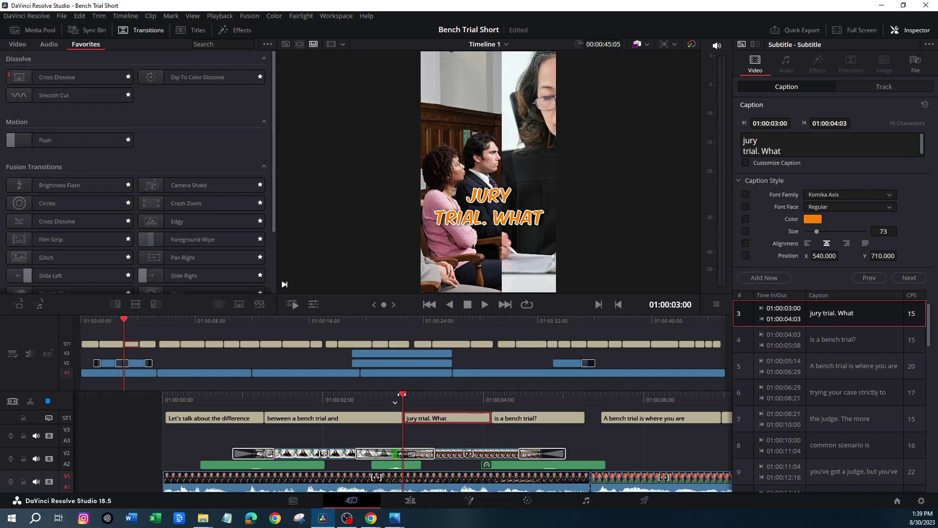
pyautogui.moveTo(404, 394)
pyautogui.mouseDown()
pyautogui.moveTo(413, 393)
pyautogui.moveTo(386, 393)
pyautogui.mouseUp()
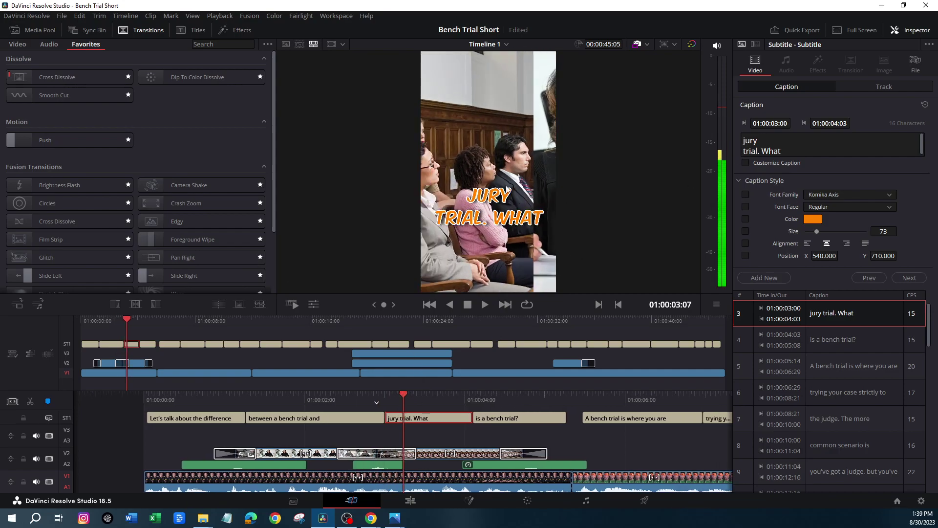
pyautogui.click(781, 140)
pyautogui.press('Home')
pyautogui.write('a')
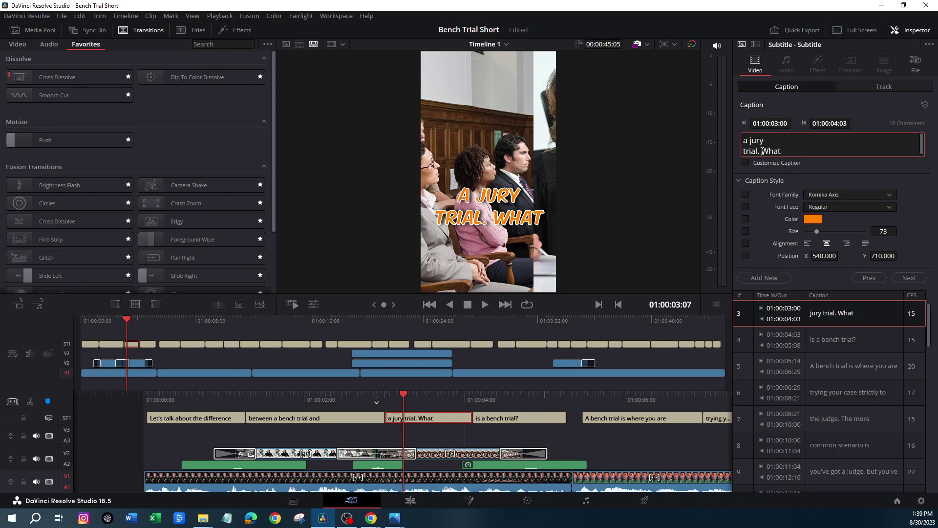
pyautogui.press('Return')
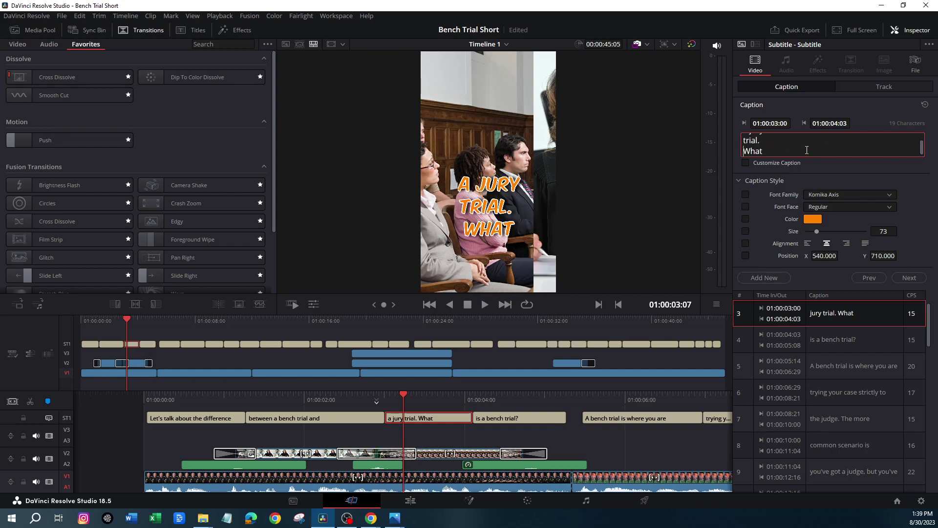
pyautogui.press('BackSpace')
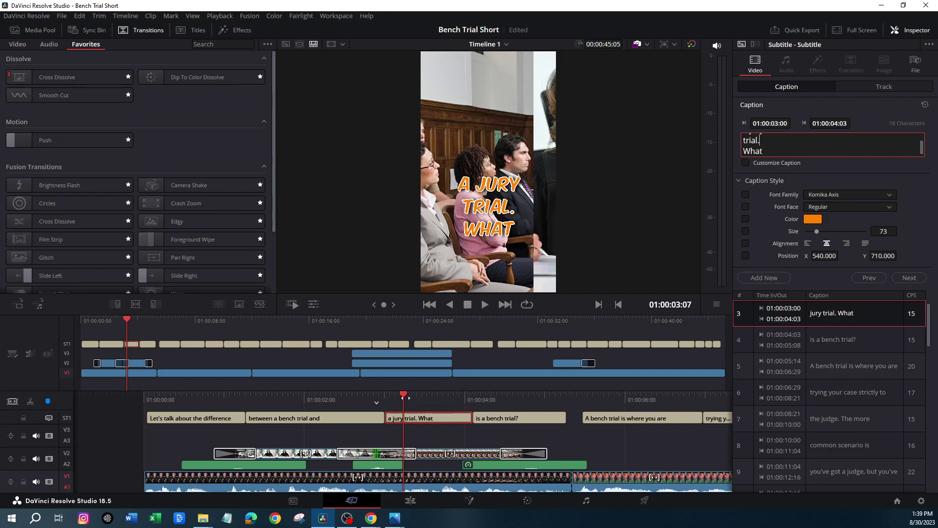
# Step: Turn on customization for the third caption and put "a" on its own line above "jury"
pyautogui.moveTo(403, 395); pyautogui.dragTo(423, 408)
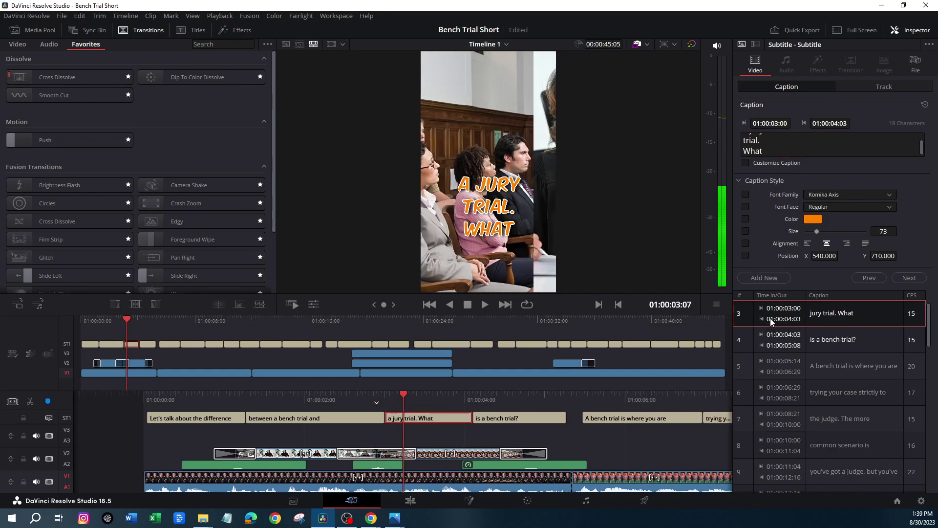
pyautogui.click(746, 163)
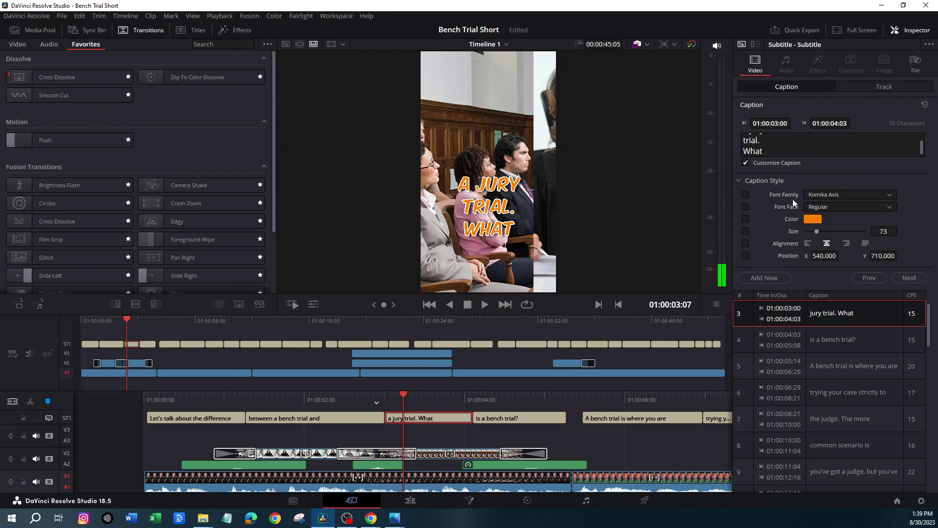
pyautogui.scroll(2, 781, 143)
pyautogui.click(749, 141)
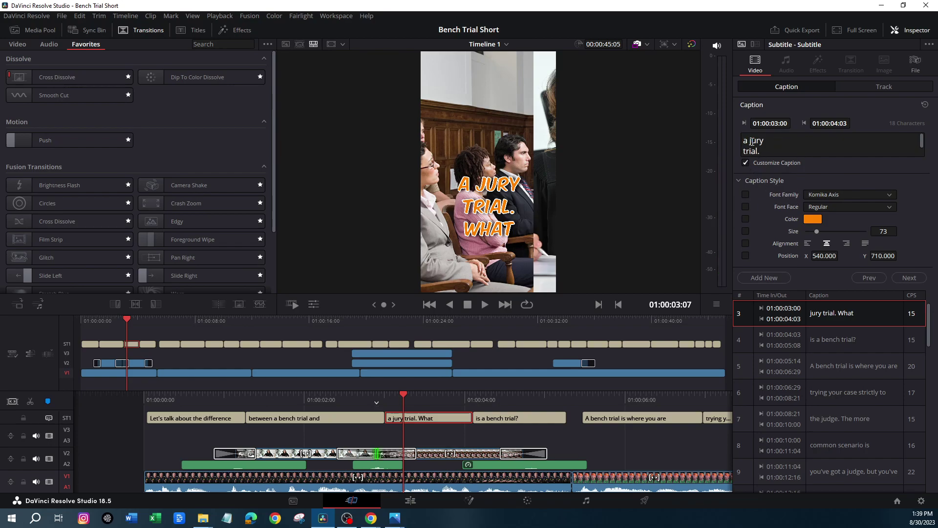
pyautogui.press('Return')
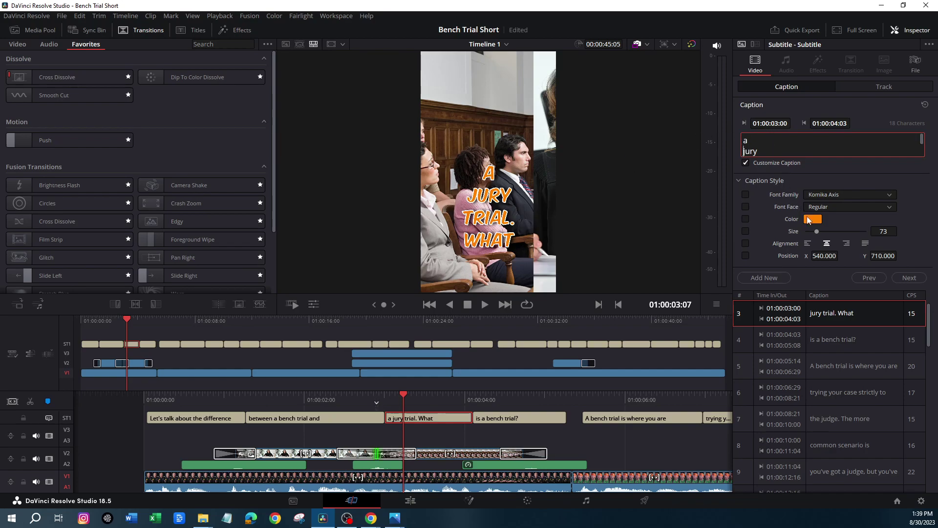
# Step: Color "jury trial." in the third caption blue #0055ff
pyautogui.scroll(-2, 764, 142)
pyautogui.moveTo(764, 140); pyautogui.dragTo(738, 152)
pyautogui.click(813, 219)
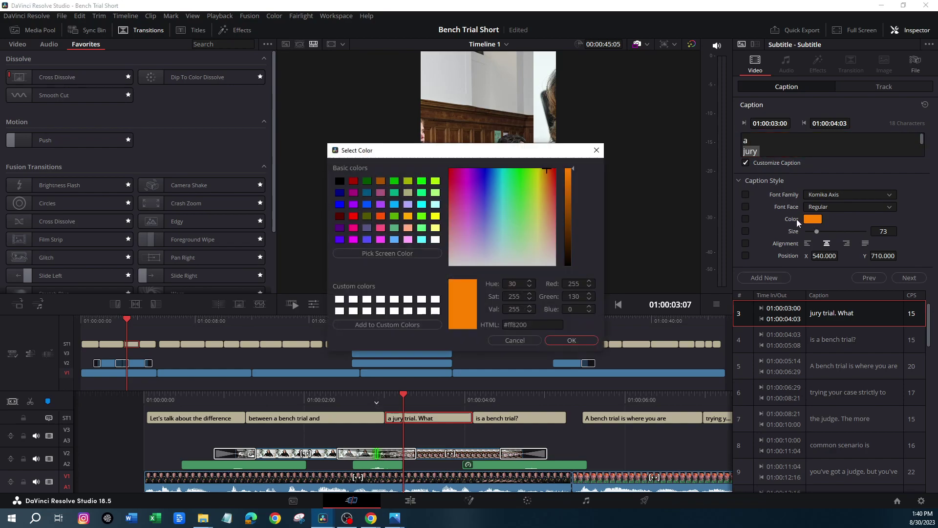
pyautogui.click(367, 204)
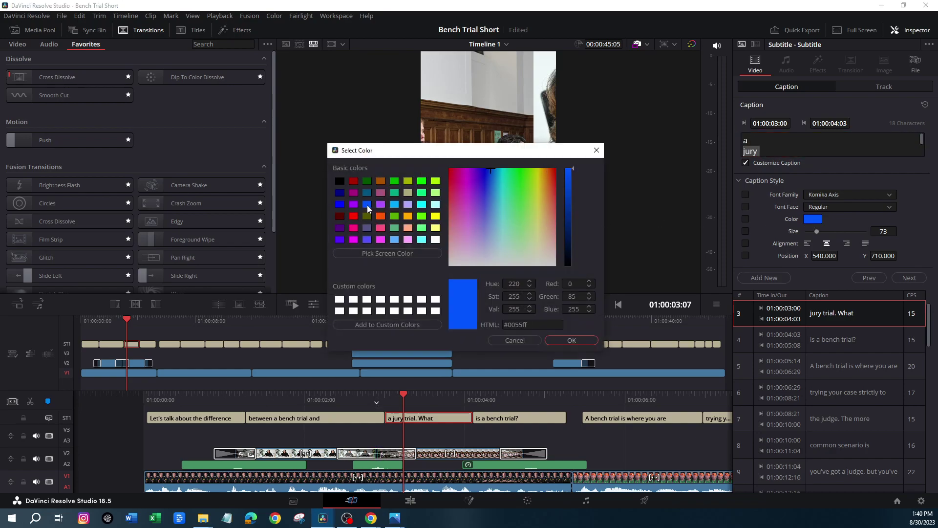
pyautogui.click(571, 341)
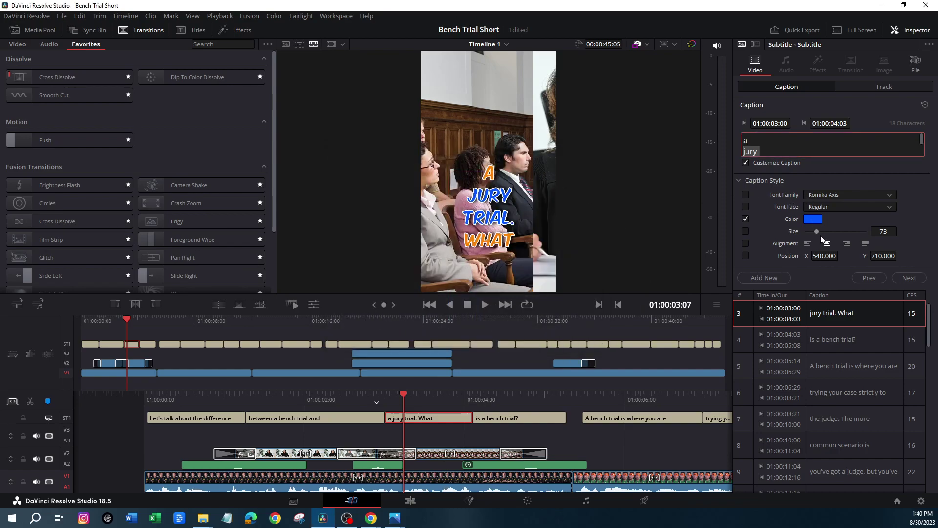
# Step: Enlarge "jury trial." to size 102 and raise the third caption to a Y position of 1411
pyautogui.moveTo(815, 230); pyautogui.dragTo(821, 233)
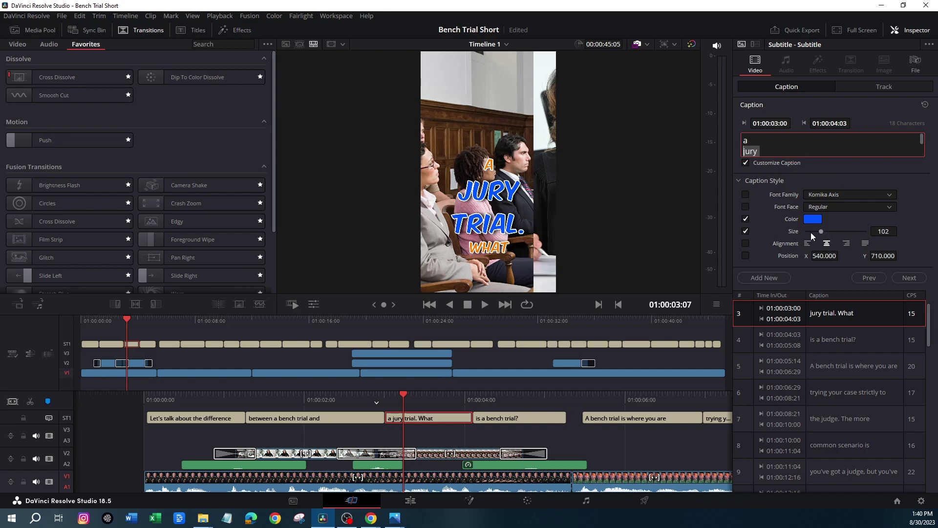
pyautogui.moveTo(879, 256); pyautogui.dragTo(911, 255)
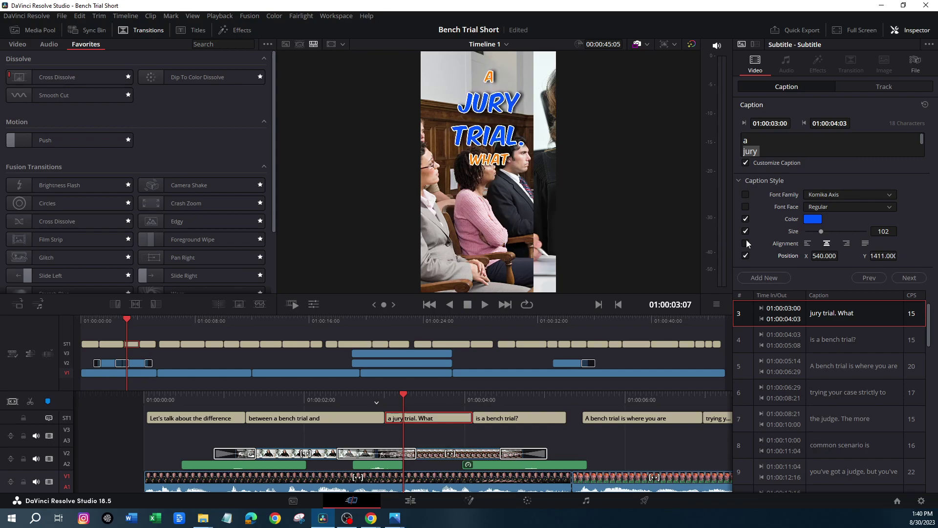
# Step: Delete the word "What" and its line from the end of the third caption
pyautogui.click(783, 145)
pyautogui.scroll(-2, 783, 146)
pyautogui.moveTo(769, 148); pyautogui.dragTo(740, 147)
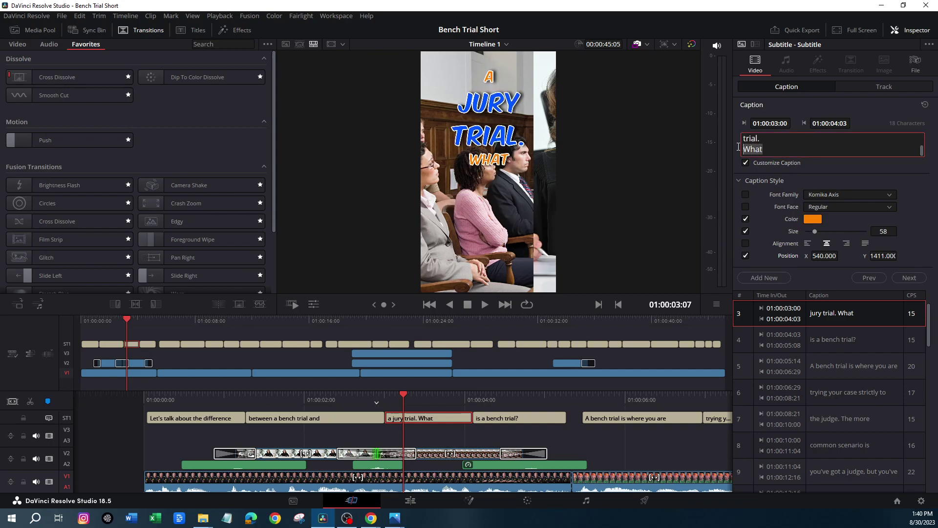
pyautogui.press('BackSpace')
pyautogui.press('BackSpace')
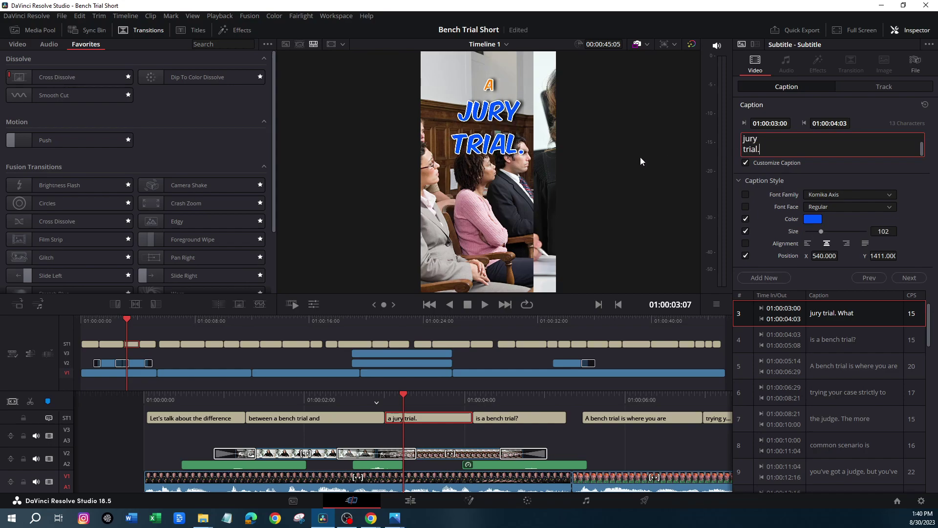
# Step: Play through the third caption and move the cut between the third and fourth captions to 01:00:03:29
pyautogui.moveTo(375, 398); pyautogui.dragTo(418, 397)
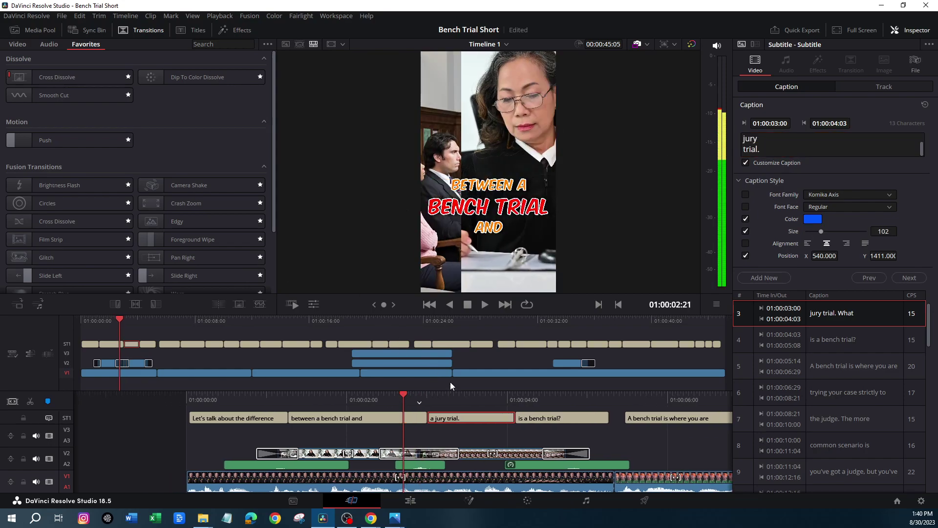
pyautogui.click(486, 306)
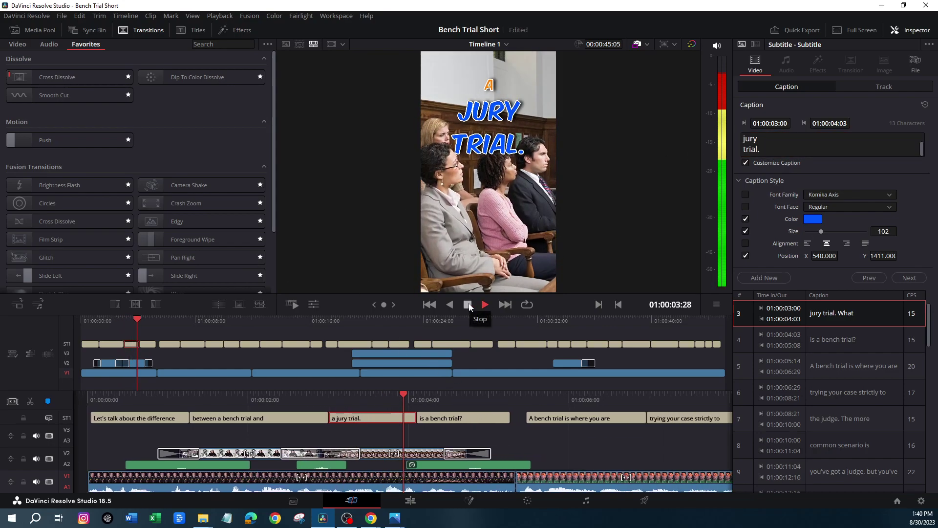
pyautogui.click(468, 305)
pyautogui.moveTo(405, 399); pyautogui.dragTo(404, 419)
pyautogui.click(414, 419)
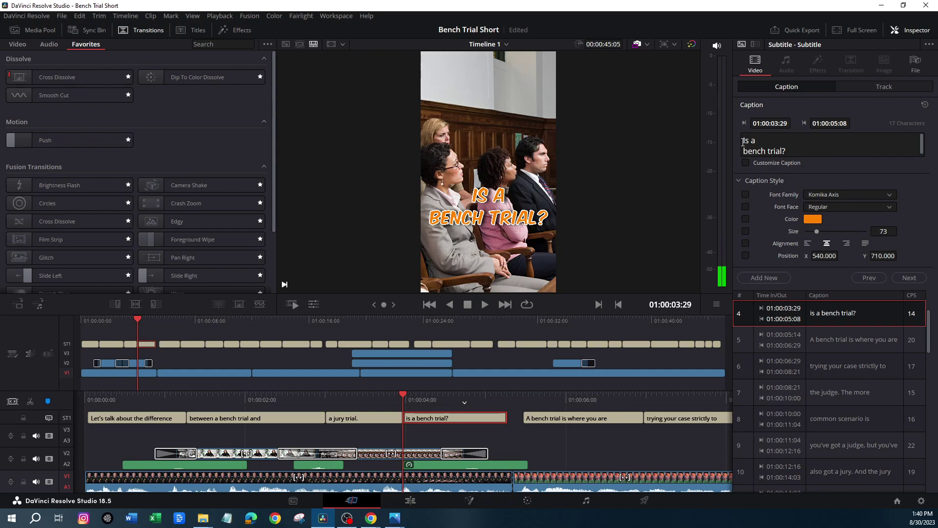
# Step: Add "What" before "is a" in the fourth caption and play it back
pyautogui.write('What i')
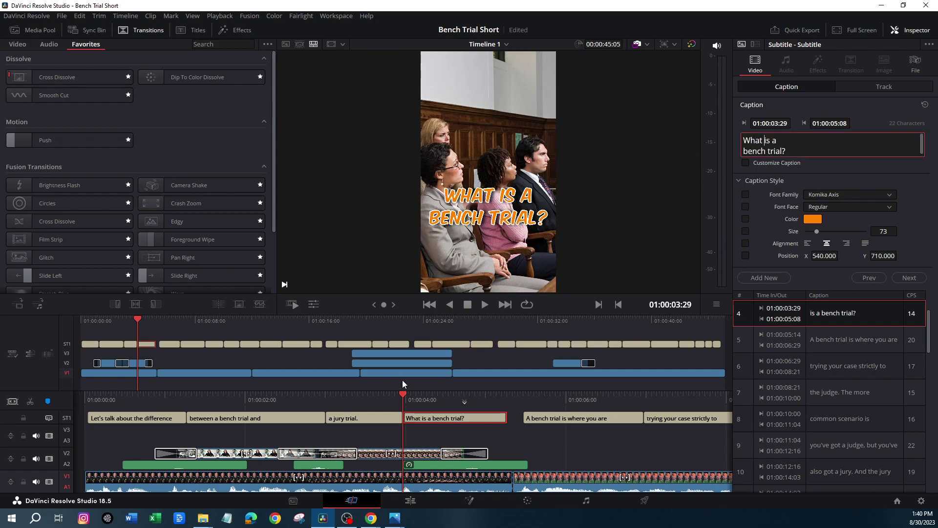
pyautogui.click(500, 224)
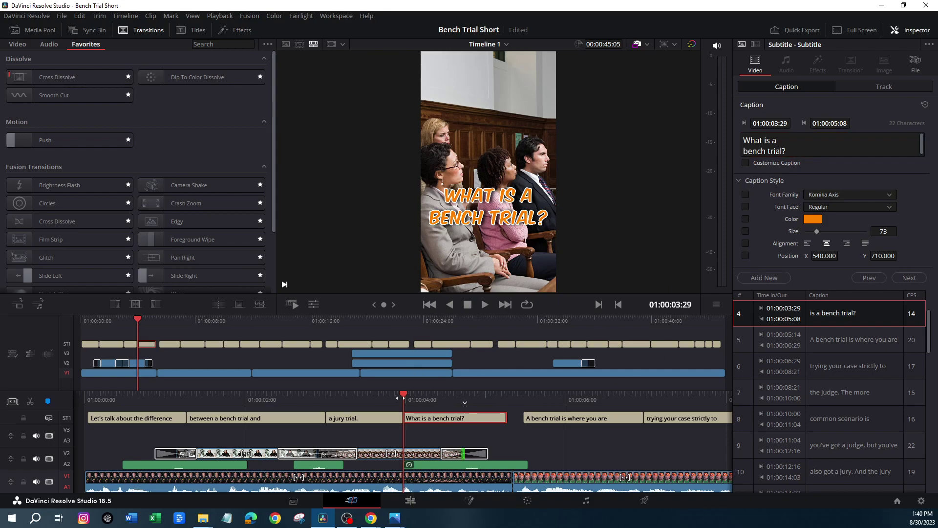
pyautogui.press('space')
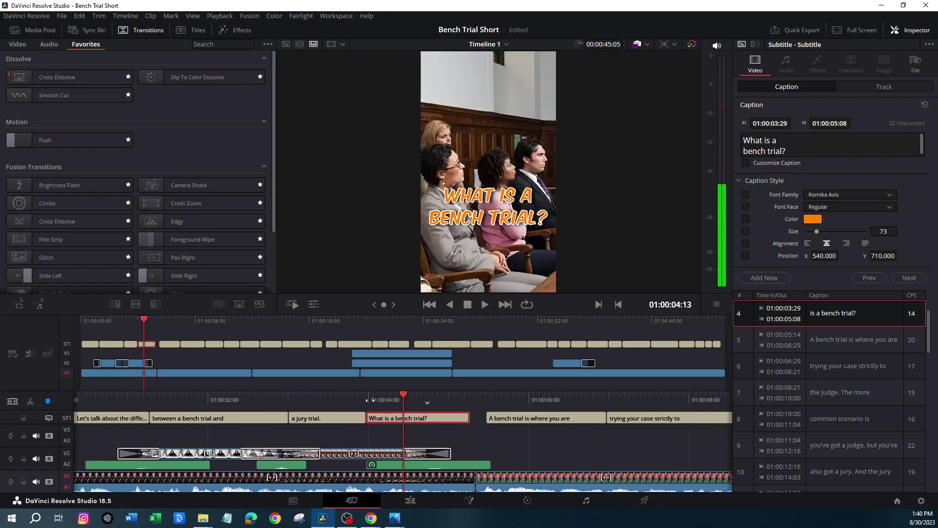
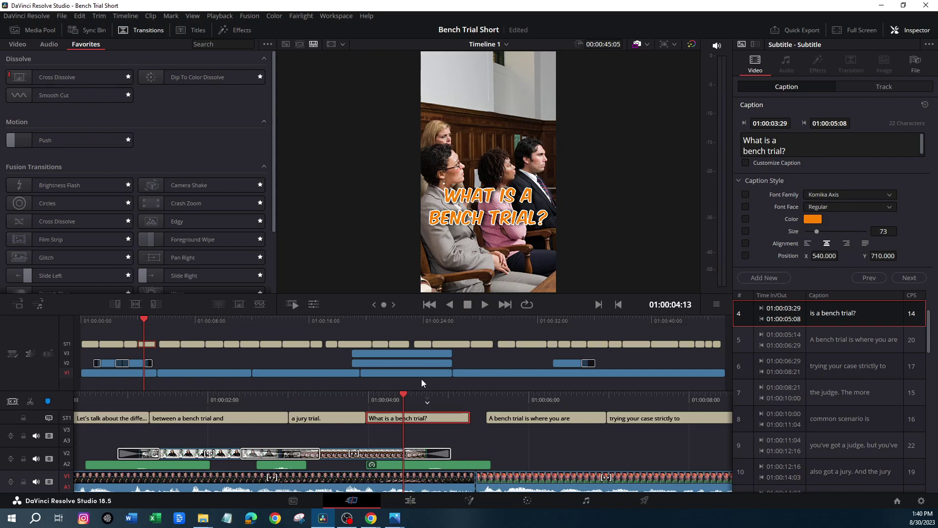
# Step: Extend the end of the fourth caption to 01:00:05:10
pyautogui.press('space')
pyautogui.moveTo(506, 423); pyautogui.dragTo(501, 424)
pyautogui.moveTo(420, 419); pyautogui.dragTo(428, 419)
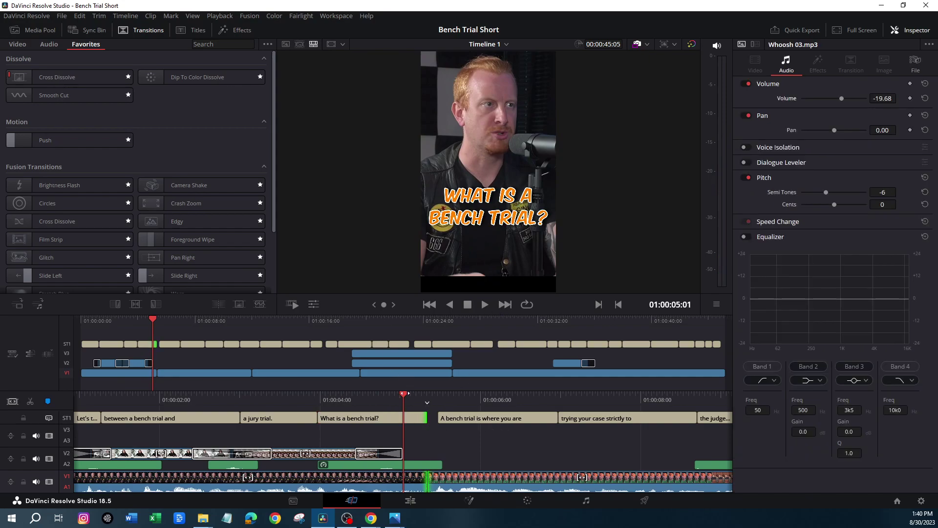
pyautogui.moveTo(405, 393); pyautogui.dragTo(428, 391)
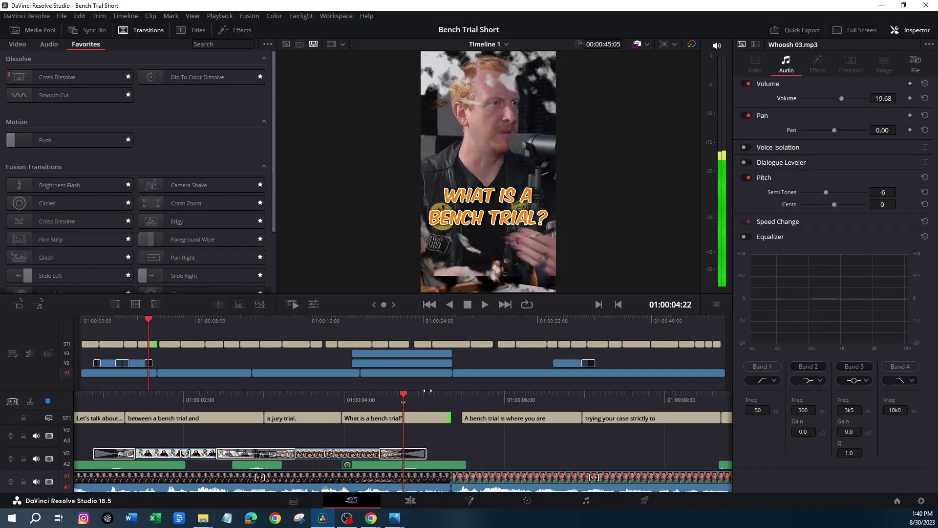
# Step: Put "trial?" on its own line below "bench" in the fourth caption
pyautogui.click(422, 416)
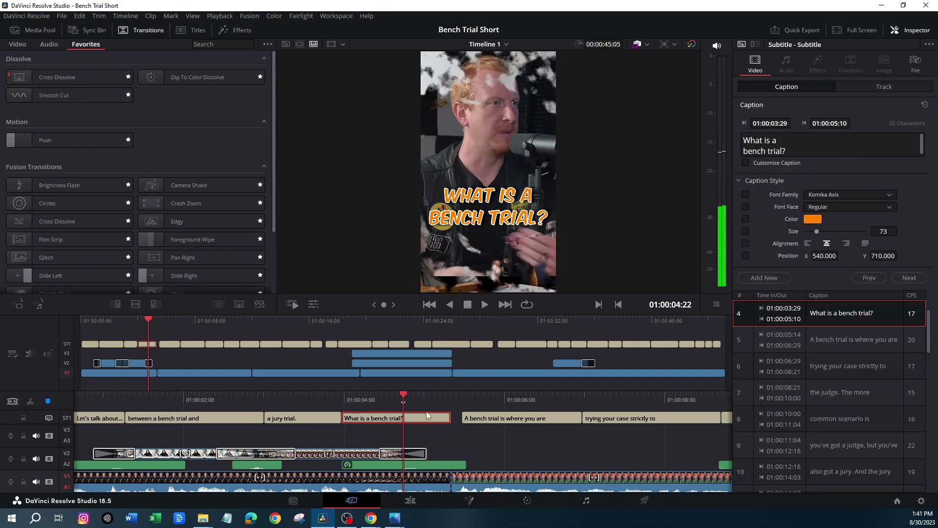
pyautogui.click(768, 152)
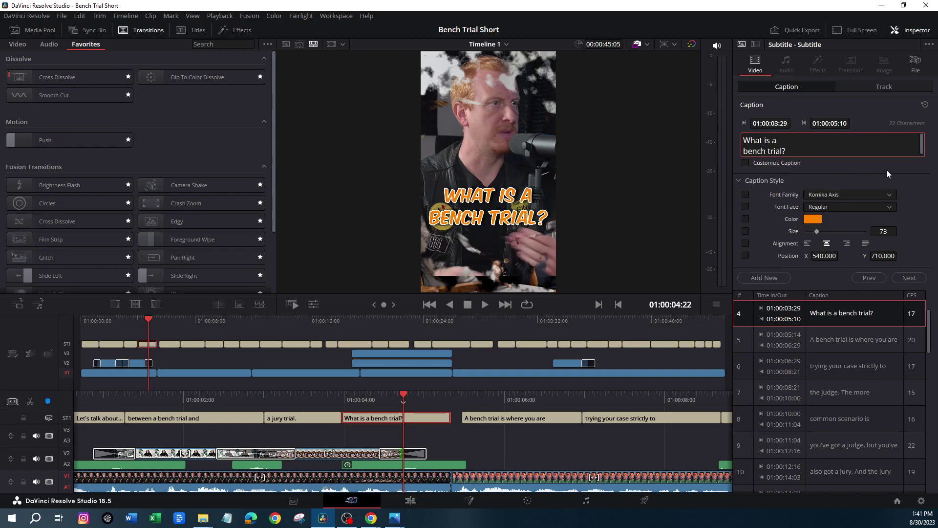
pyautogui.press('BackSpace')
pyautogui.press('BackSpace')
pyautogui.press('BackSpace')
pyautogui.press('BackSpace')
pyautogui.press('BackSpace')
pyautogui.press('BackSpace')
pyautogui.press('BackSpace')
pyautogui.press('BackSpace')
pyautogui.press('BackSpace')
pyautogui.press('BackSpace')
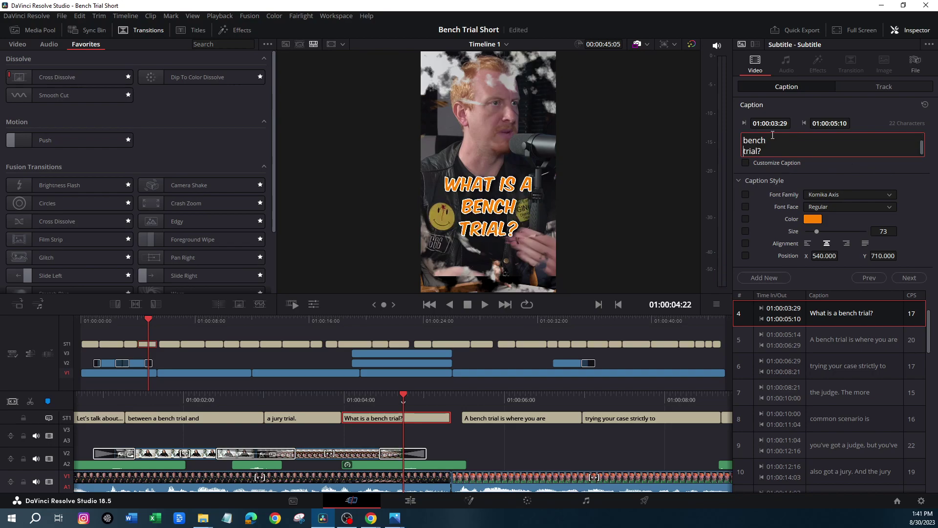
# Step: Turn on customization for the fourth caption and enlarge "bench trial?" to size 105
pyautogui.moveTo(767, 152); pyautogui.dragTo(744, 140)
pyautogui.moveTo(816, 230); pyautogui.dragTo(822, 228)
pyautogui.click(745, 163)
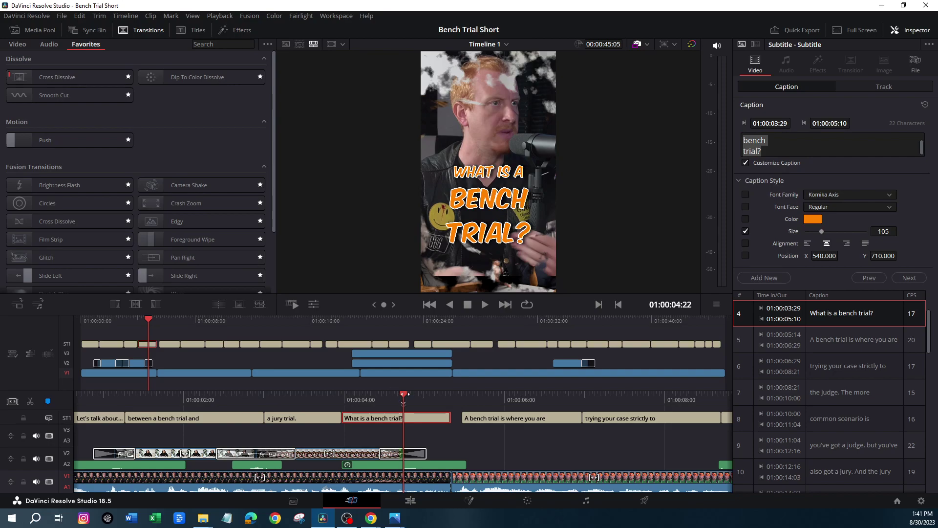
# Step: Review the opening captions in playback and raise the second caption to a Y position of 834
pyautogui.press('Home')
pyautogui.click(485, 305)
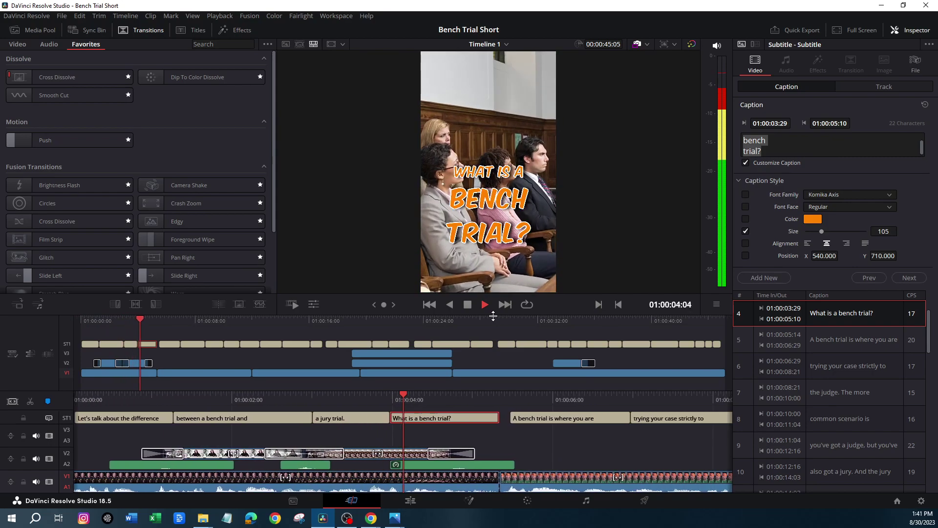
pyautogui.press('space')
pyautogui.moveTo(416, 395); pyautogui.dragTo(634, 388)
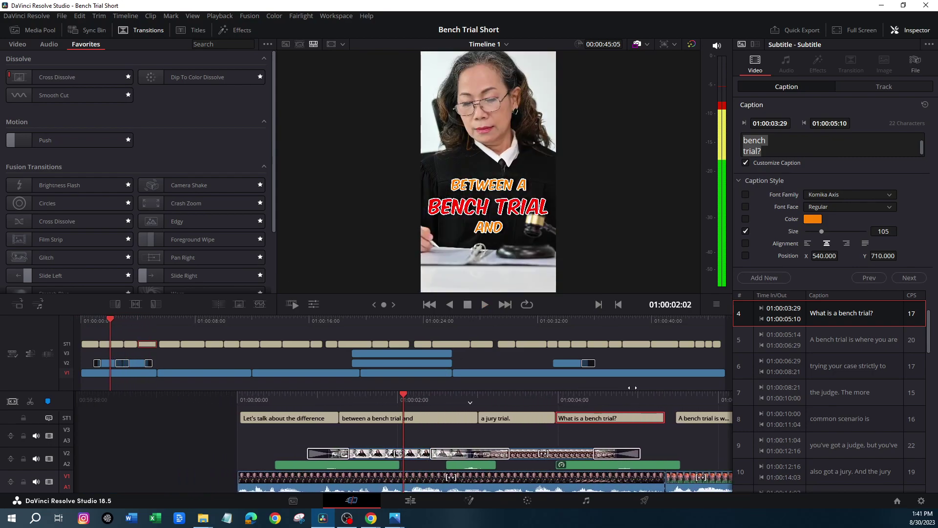
pyautogui.click(441, 417)
pyautogui.moveTo(883, 256); pyautogui.dragTo(893, 256)
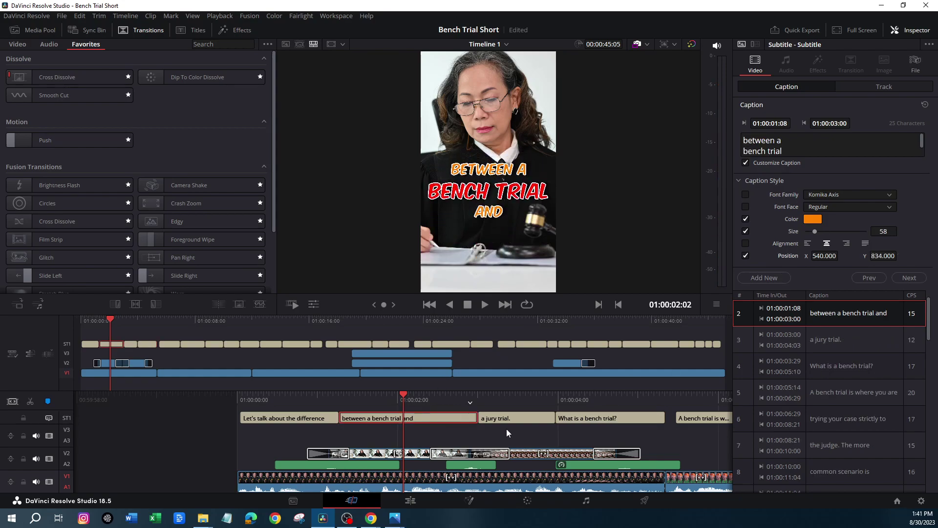
# Step: Lower the third caption to a Y position of 630 and play back through the start of the fifth caption
pyautogui.press('space')
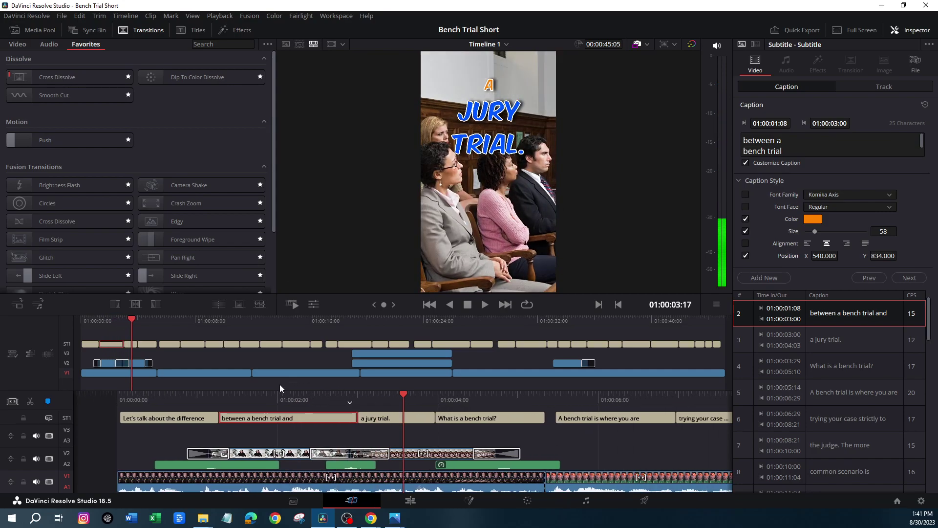
pyautogui.click(415, 418)
pyautogui.moveTo(879, 256)
pyautogui.mouseDown()
pyautogui.moveTo(894, 256)
pyautogui.moveTo(873, 259)
pyautogui.mouseUp()
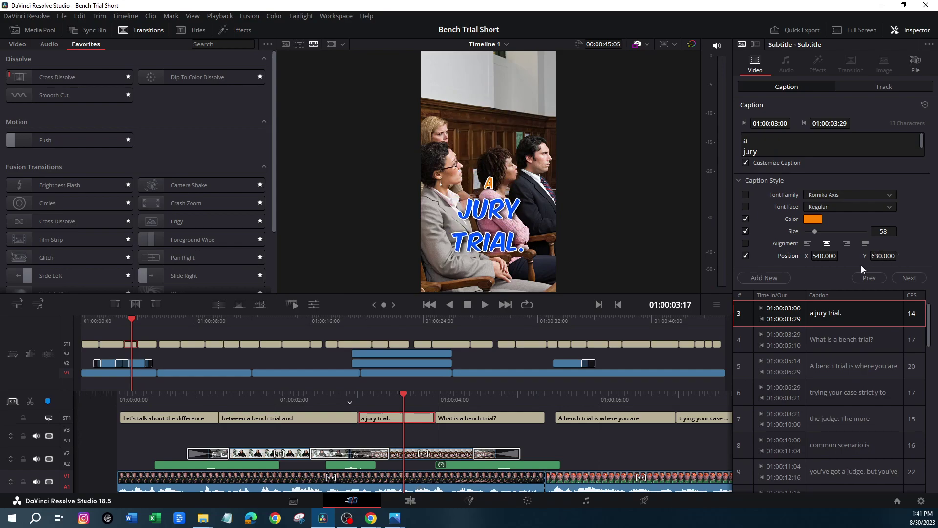
pyautogui.moveTo(402, 394); pyautogui.dragTo(371, 395)
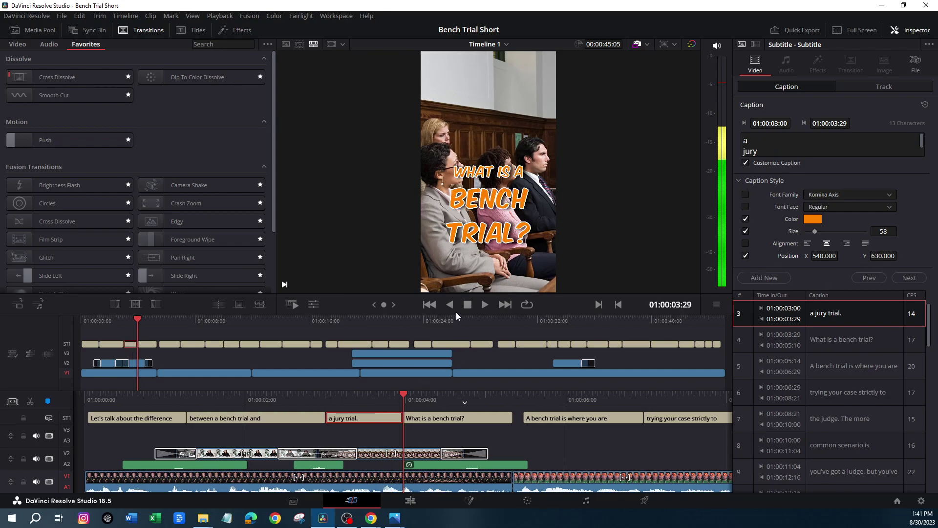
pyautogui.click(483, 304)
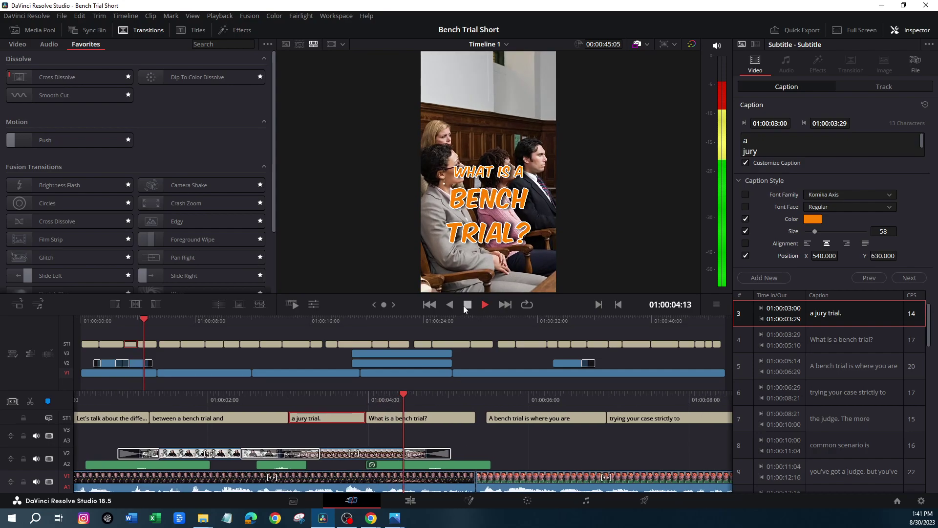
pyautogui.click(467, 305)
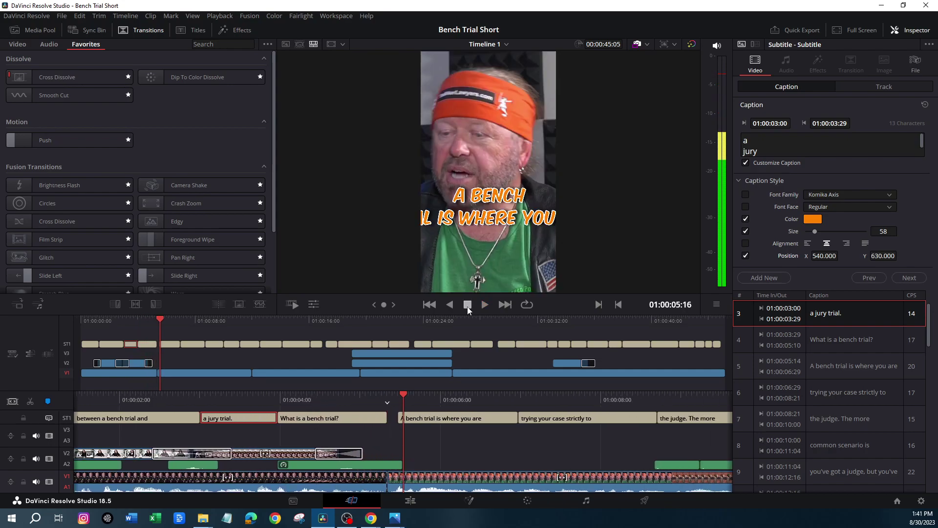
# Step: Break the fifth caption into four lines: "A bench", "trial is", "where" and "you are"
pyautogui.click(455, 423)
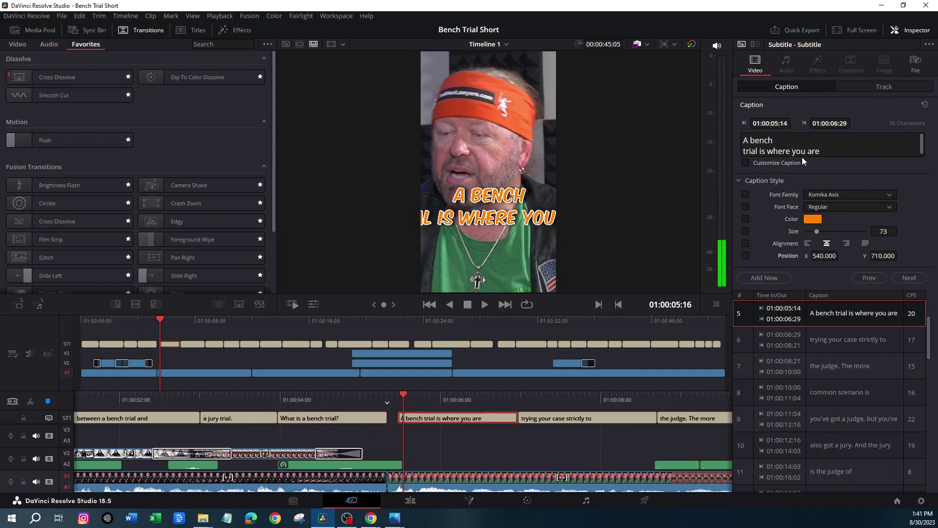
pyautogui.click(886, 145)
pyautogui.press('Return')
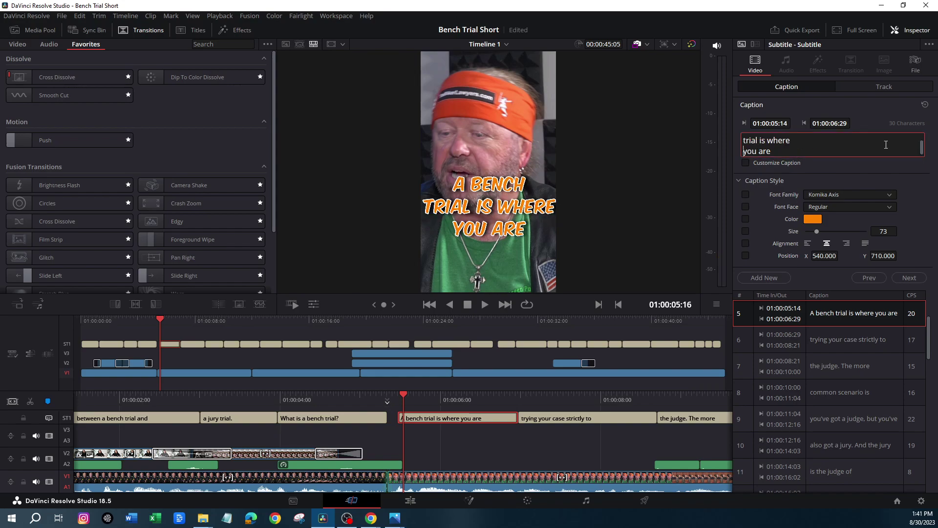
pyautogui.press('BackSpace')
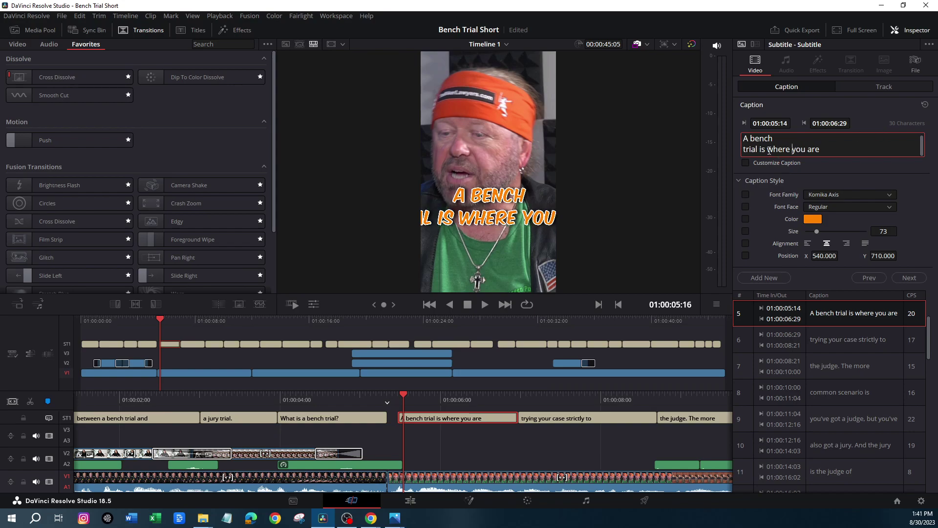
pyautogui.press('BackSpace')
pyautogui.press('Return')
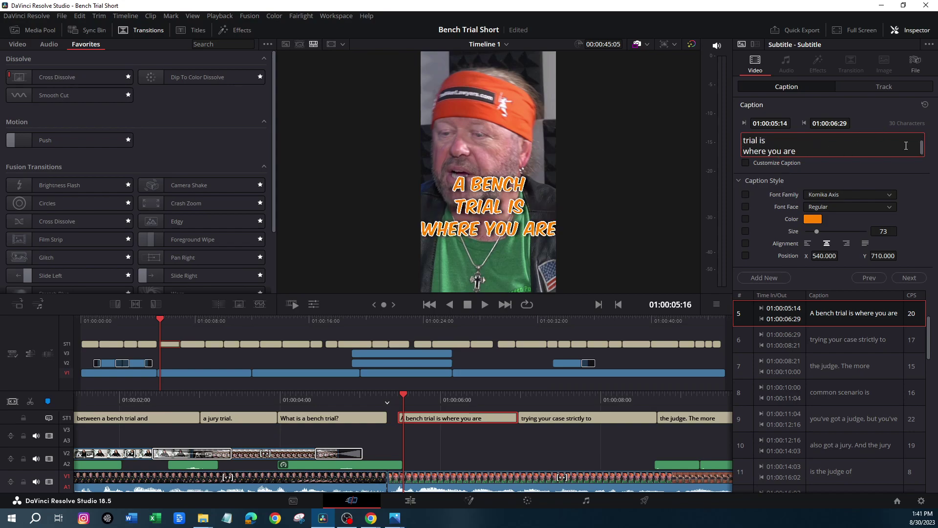
pyautogui.press('BackSpace')
pyautogui.press('Return')
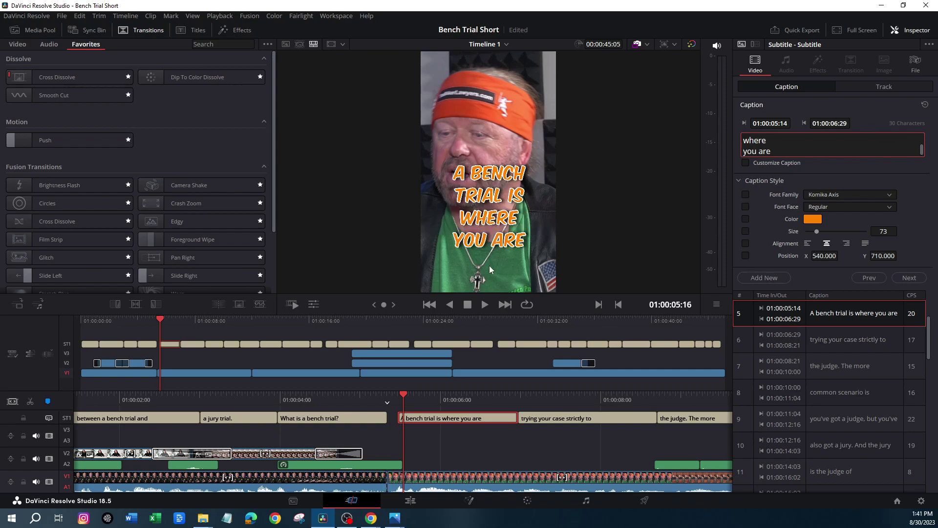
# Step: Turn on customization for the fifth caption and raise it to a Y position of 1057
pyautogui.click(488, 243)
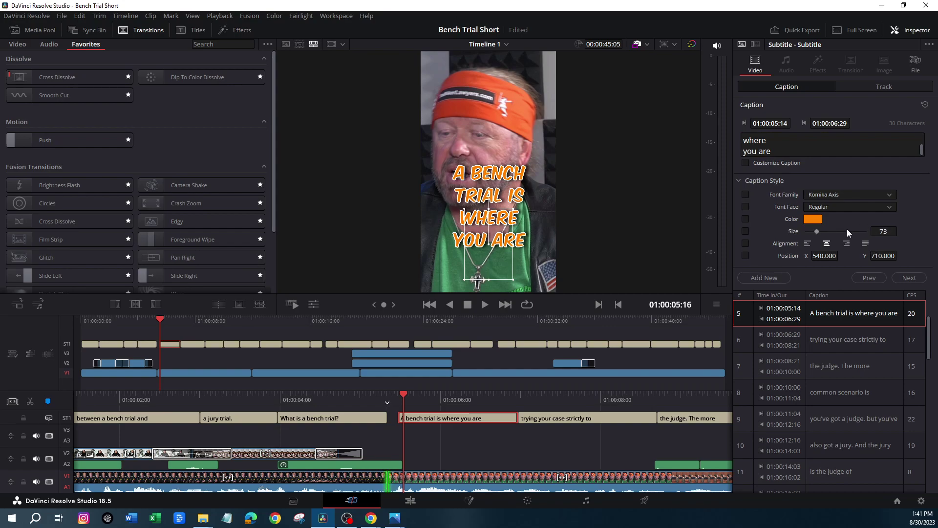
pyautogui.click(745, 164)
pyautogui.moveTo(887, 255); pyautogui.dragTo(919, 255)
# Step: Insert five blank lines between "trial is" and "where" in the fifth caption to leave the speaker's face uncovered
pyautogui.click(782, 146)
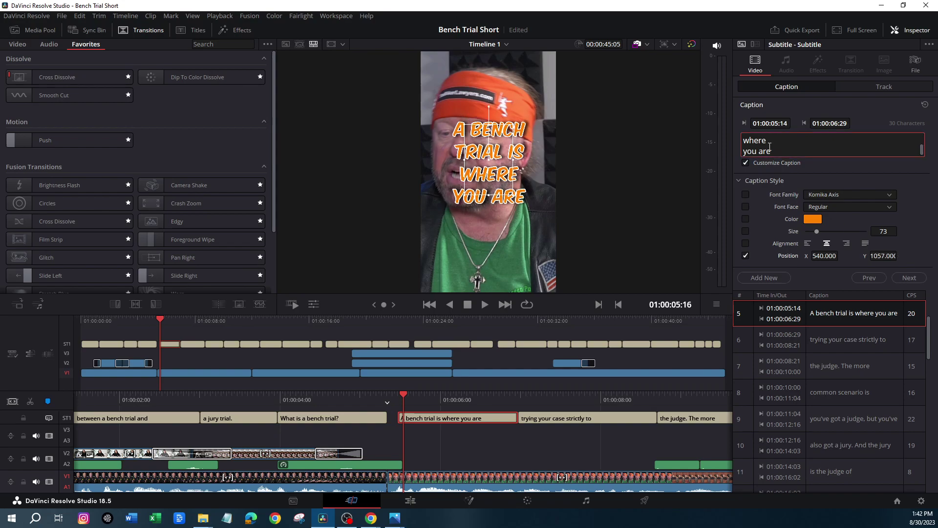
pyautogui.scroll(1, 778, 146)
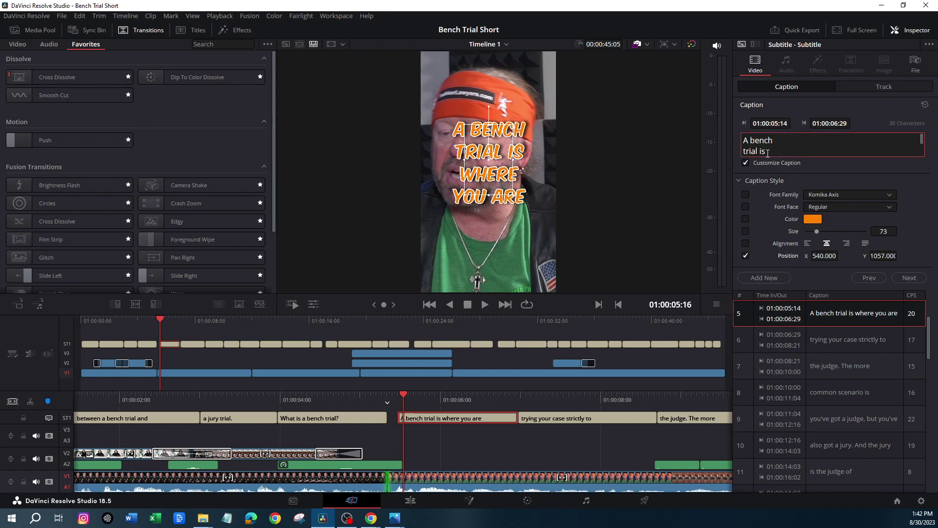
pyautogui.press('Return')
pyautogui.press('Return')
pyautogui.press('Return')
pyautogui.press('Return')
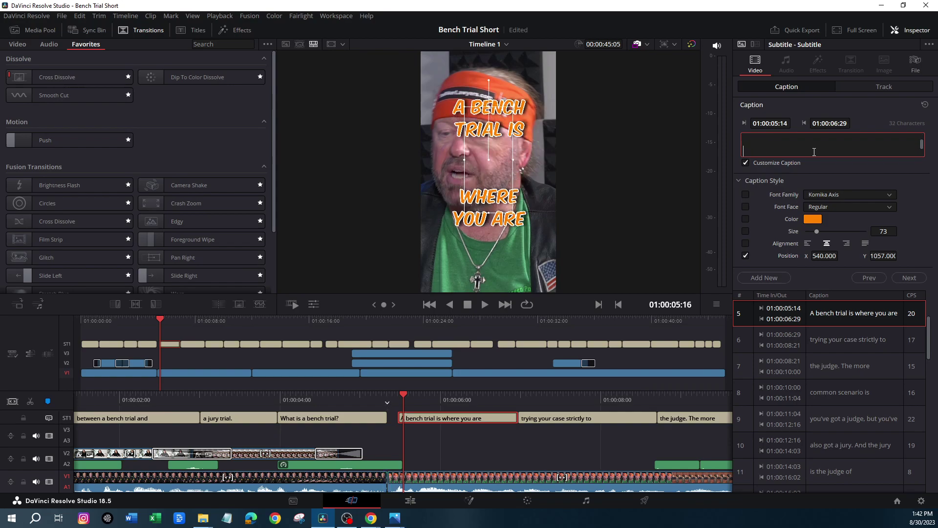
pyautogui.press('Return')
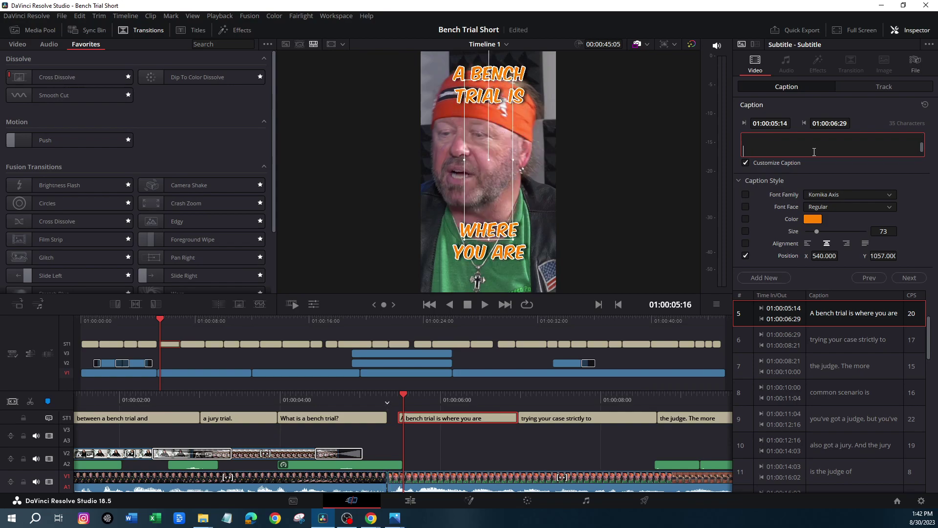
# Step: Lower the fifth caption to a Y position of 990 and play it back
pyautogui.moveTo(886, 256); pyautogui.dragTo(854, 256)
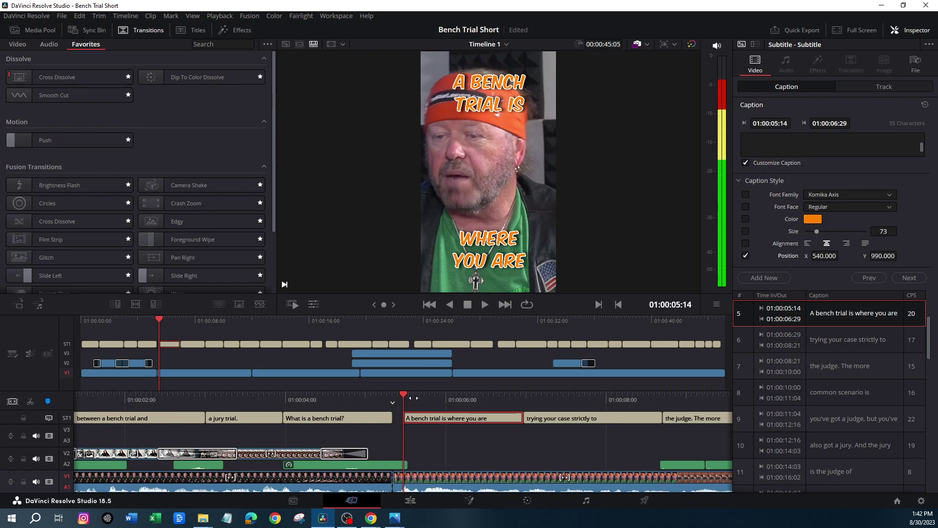
pyautogui.click(485, 304)
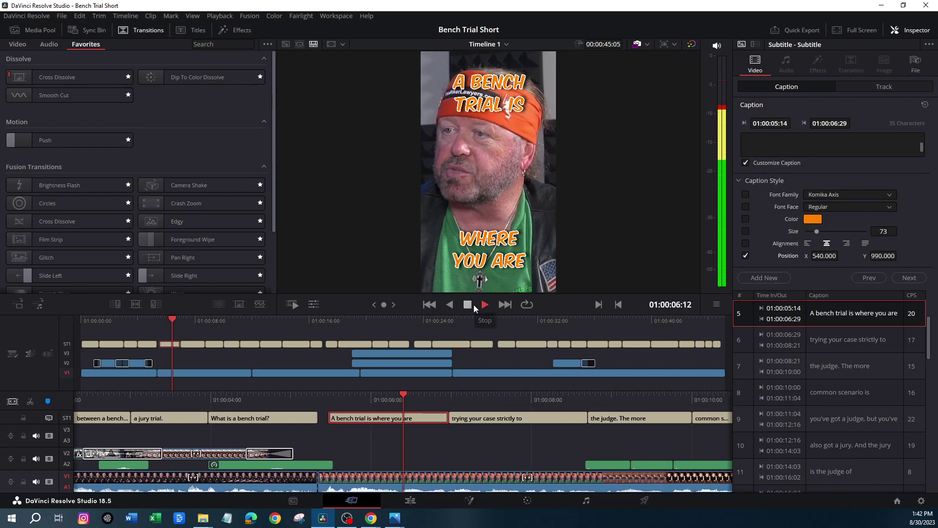
# Step: Break the sixth caption into three lines: "trying", "your case" and "strictly to"
pyautogui.click(472, 304)
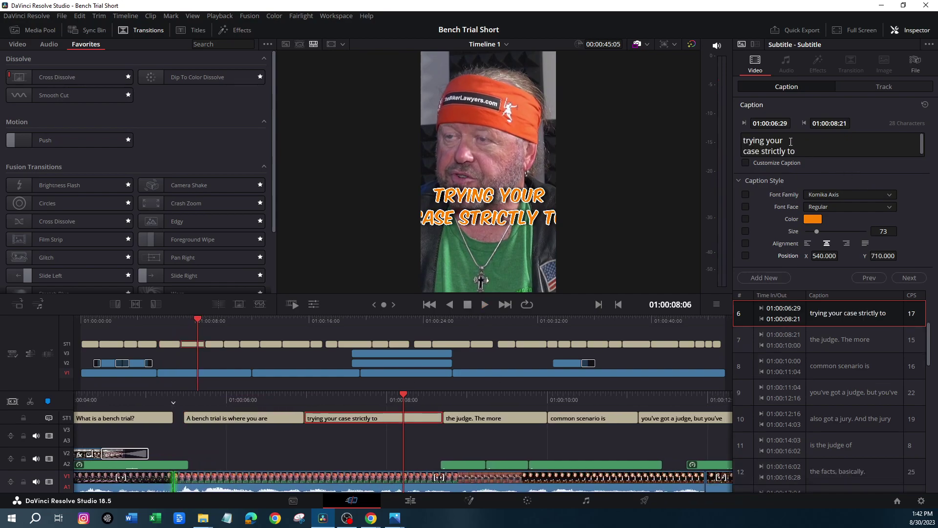
pyautogui.click(765, 142)
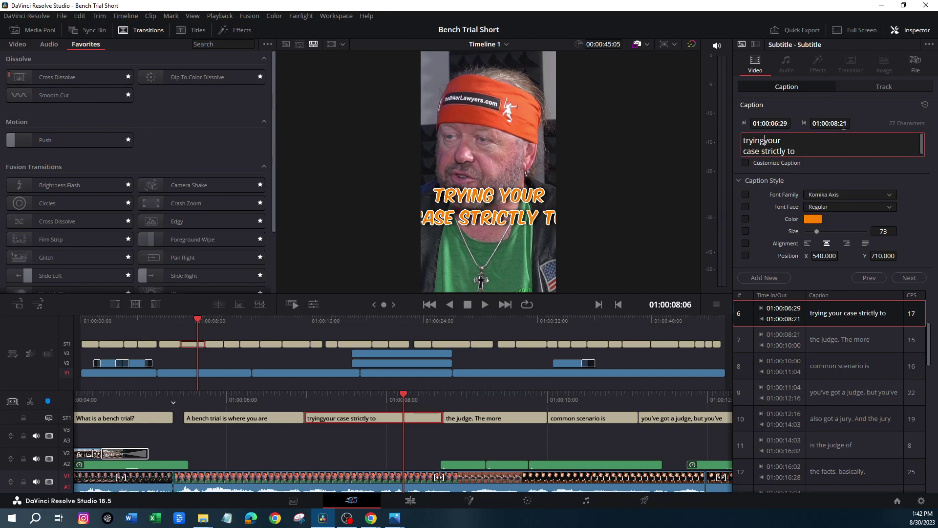
pyautogui.press('Return')
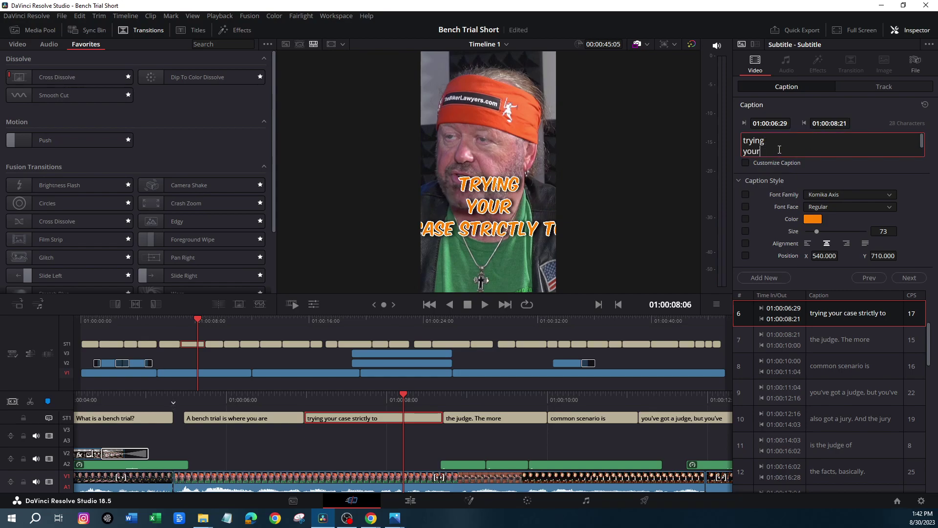
pyautogui.press('Delete')
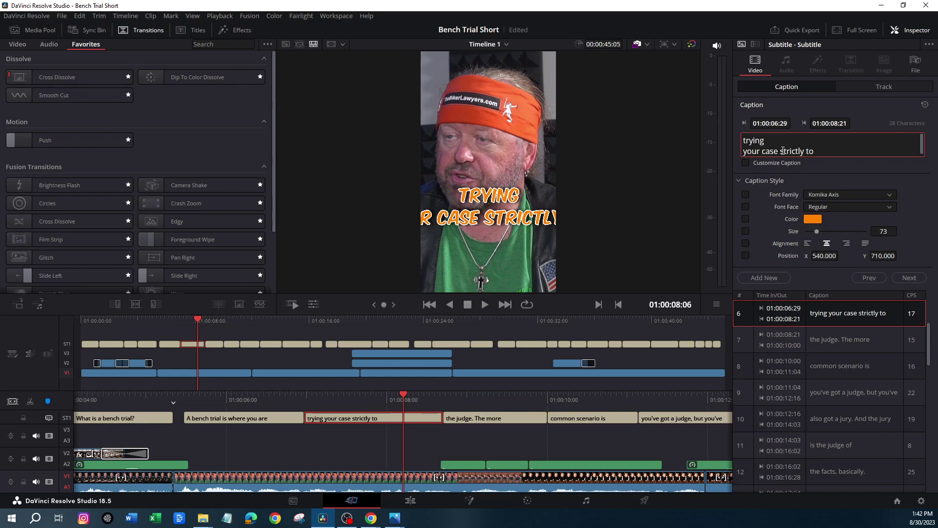
pyautogui.press('Delete')
pyautogui.press('Return')
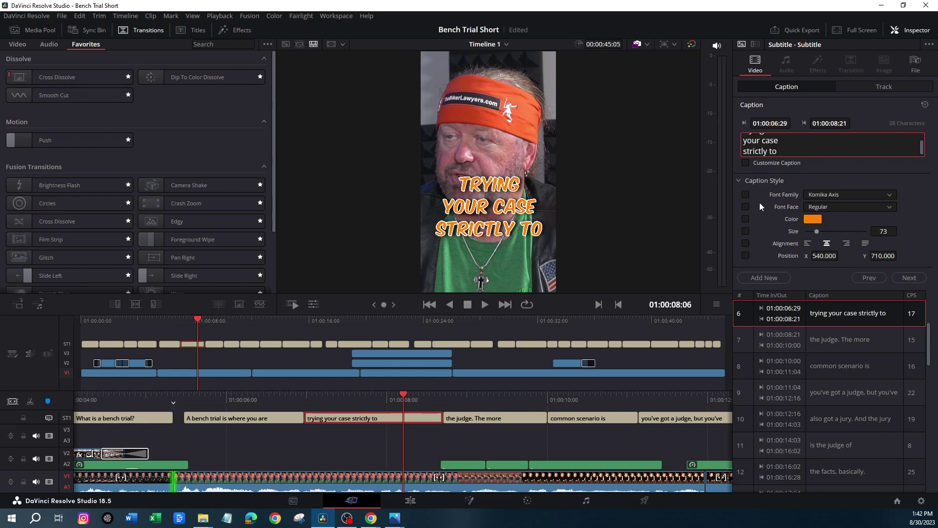
# Step: Turn on customization for the sixth caption, giving it a Y position of 545 and the red color #ff0000
pyautogui.click(747, 163)
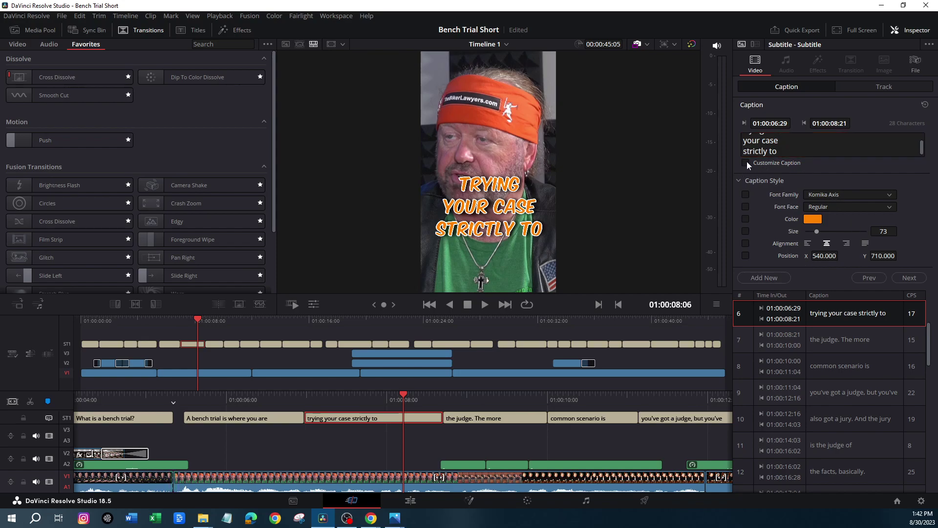
pyautogui.moveTo(864, 260); pyautogui.dragTo(908, 254)
pyautogui.click(790, 149)
pyautogui.hotkey('ctrl', 'a')
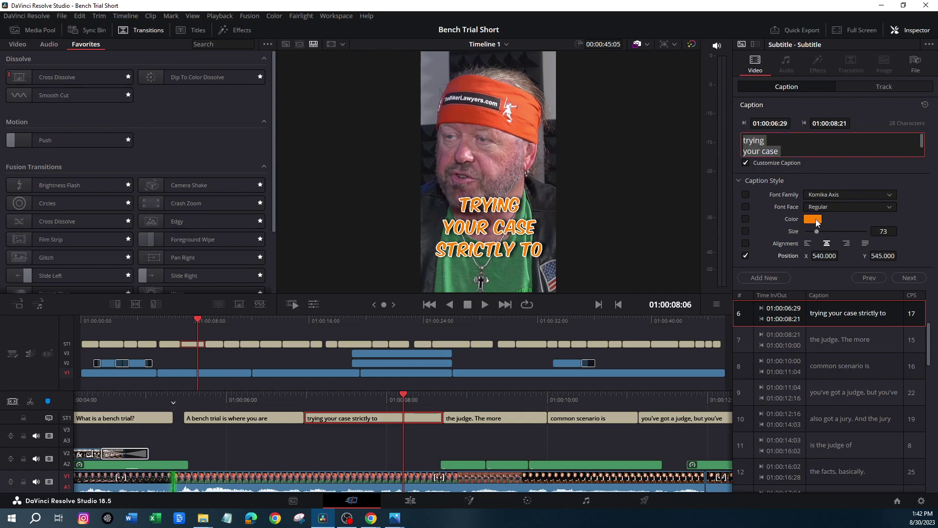
pyautogui.click(812, 220)
pyautogui.click(353, 216)
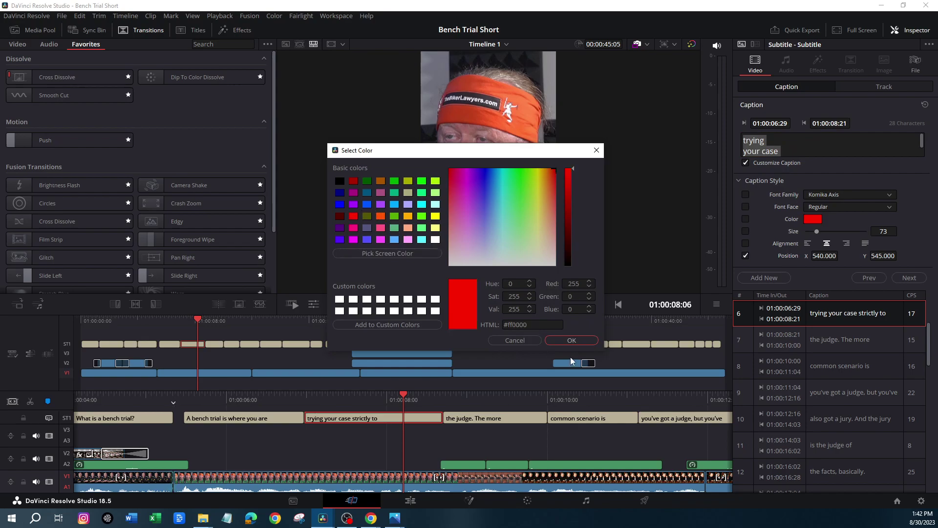
pyautogui.click(570, 340)
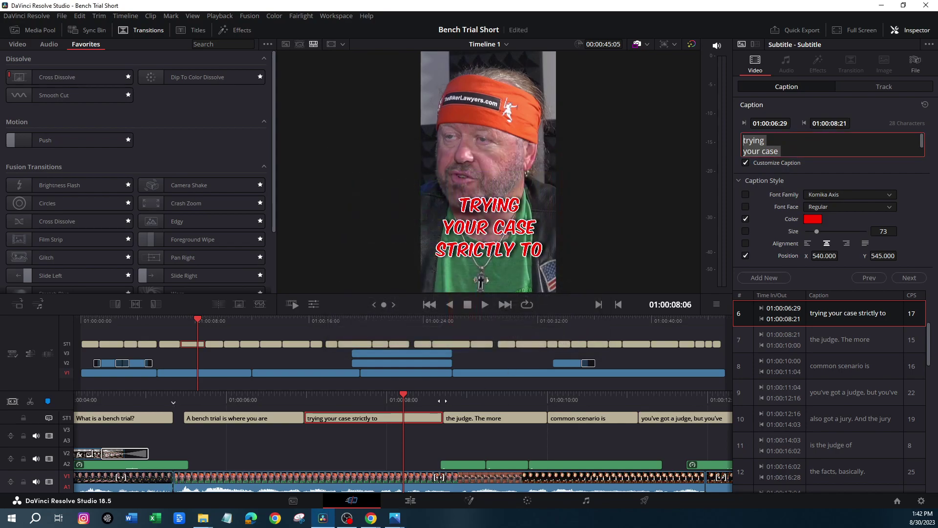
# Step: Play on to the seventh caption and break it into three lines: "the", "judge." and "The more"
pyautogui.press('v')
pyautogui.click(486, 304)
pyautogui.click(467, 304)
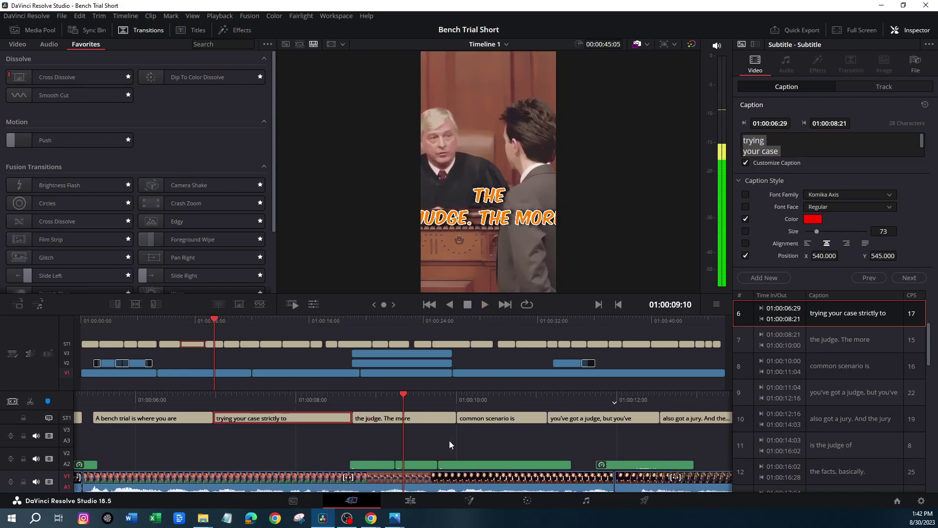
pyautogui.click(767, 151)
pyautogui.press('Return')
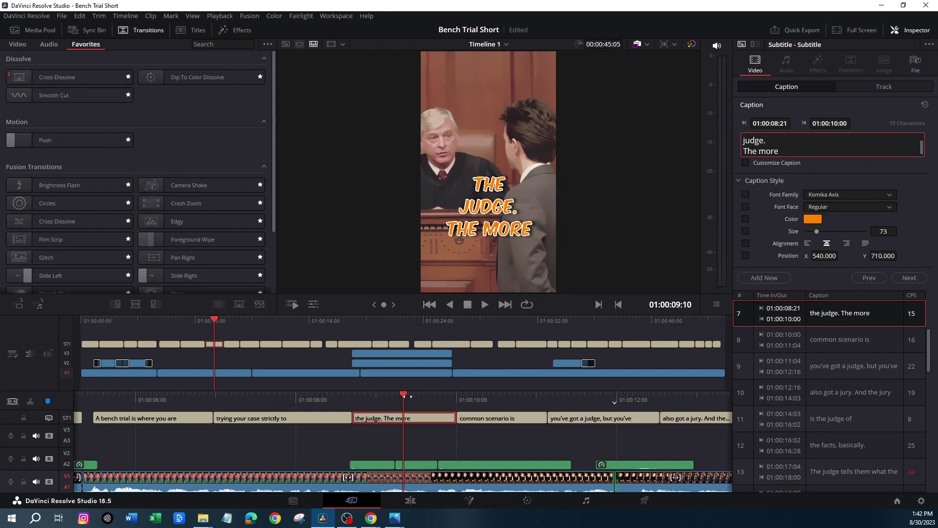
# Step: Cut the end of the seventh caption off at 01:00:09:20 and extend the start of the eighth caption back to meet it
pyautogui.moveTo(407, 396); pyautogui.dragTo(453, 393)
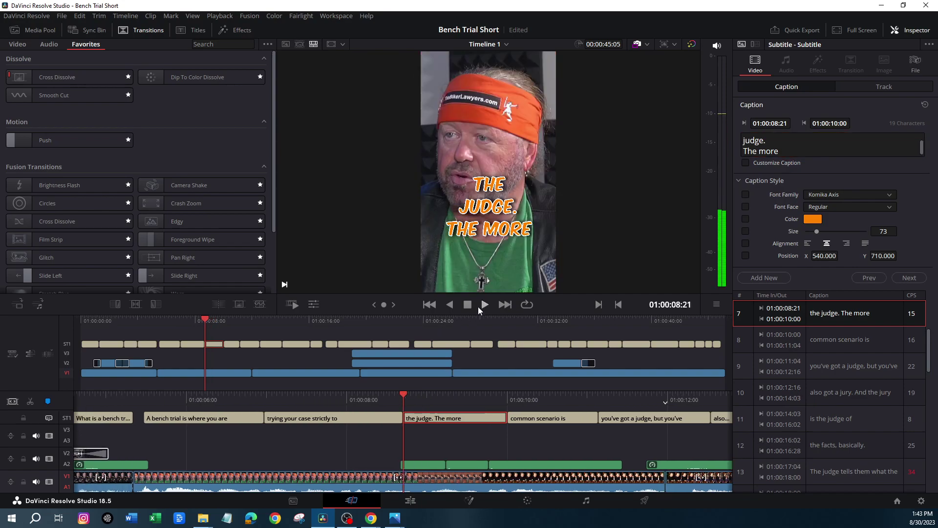
pyautogui.click(484, 304)
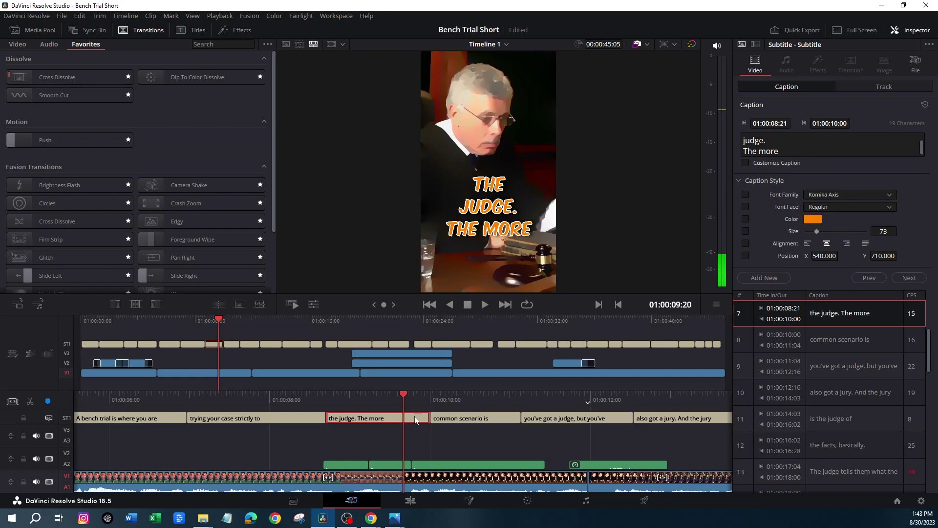
pyautogui.hotkey('ctrl', 'b')
pyautogui.click(421, 420)
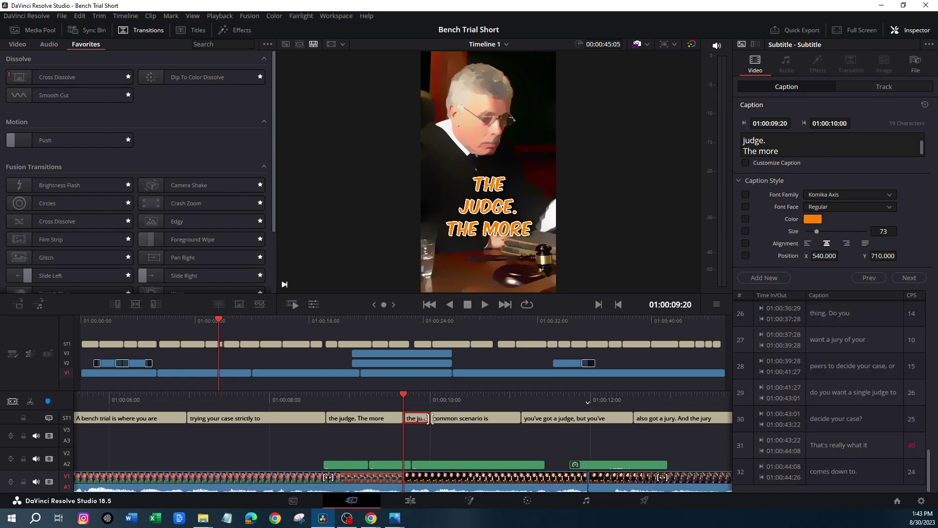
pyautogui.press('BackSpace')
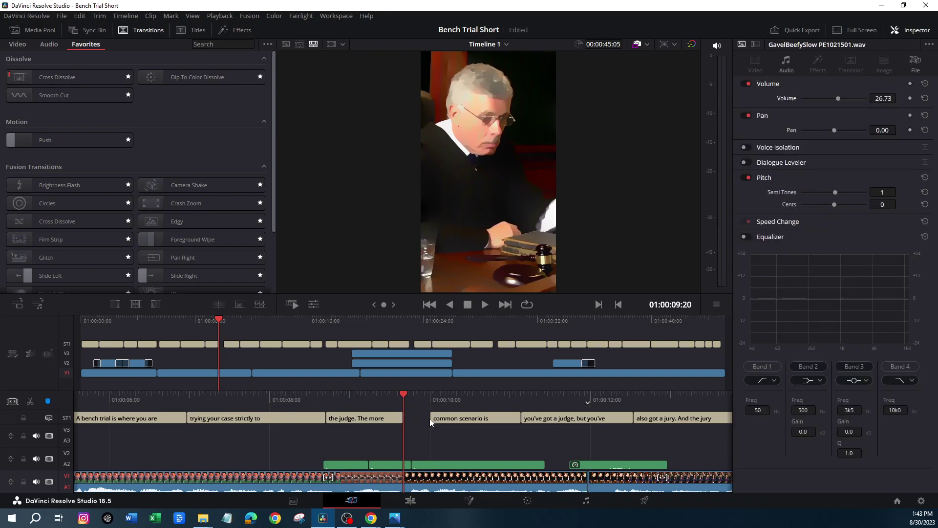
pyautogui.moveTo(428, 416); pyautogui.dragTo(401, 417)
# Step: Remove the words "The more" and their line from the seventh caption, leaving "the" and "judge."
pyautogui.click(389, 419)
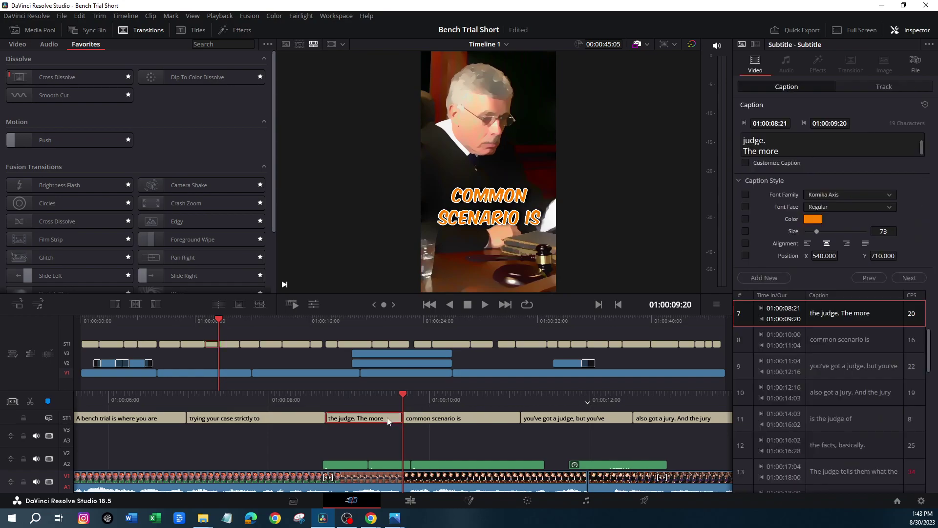
pyautogui.moveTo(784, 152); pyautogui.dragTo(735, 151)
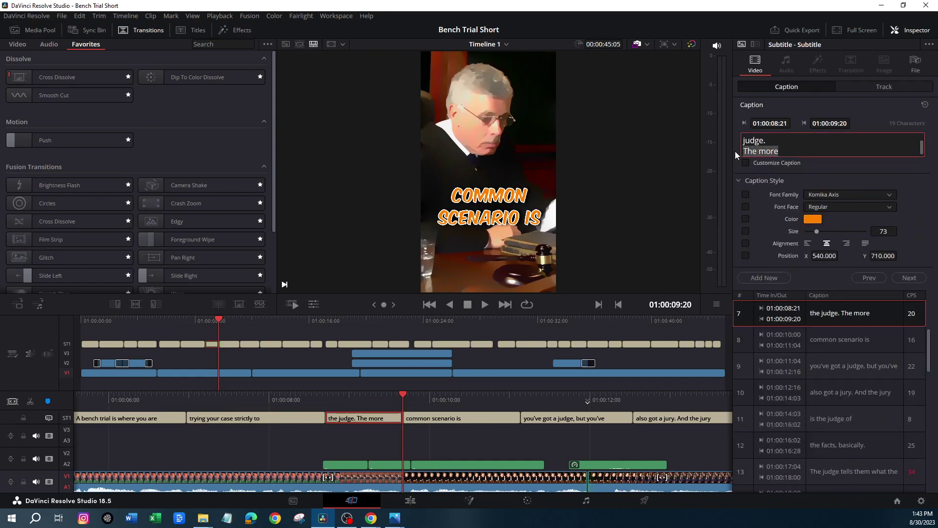
pyautogui.press('BackSpace')
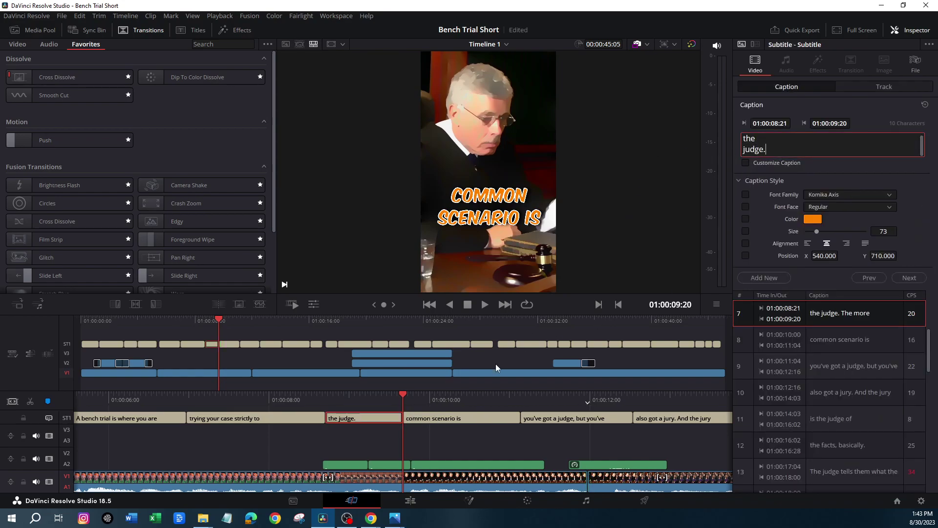
# Step: Turn on customization for the seventh caption and color it red, #ff0000
pyautogui.moveTo(398, 394); pyautogui.dragTo(452, 395)
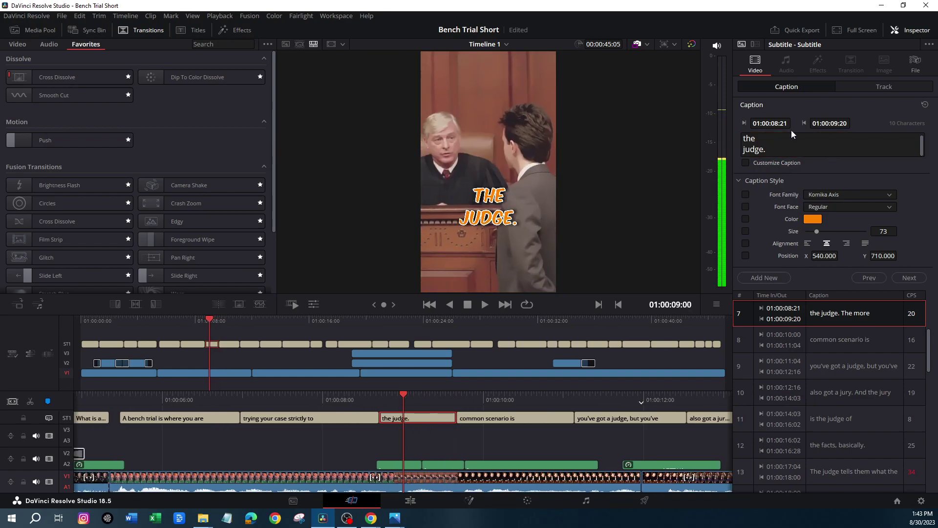
pyautogui.click(746, 162)
pyautogui.tripleClick(777, 149)
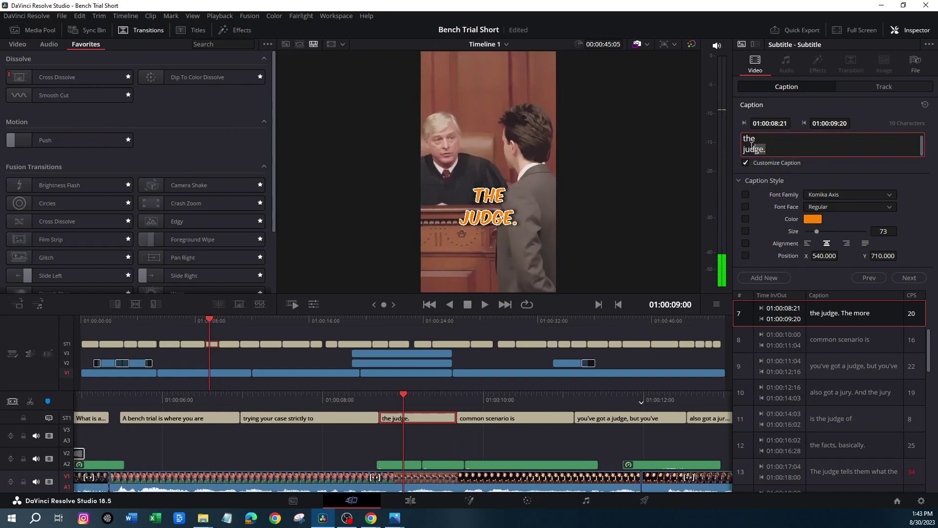
pyautogui.click(816, 220)
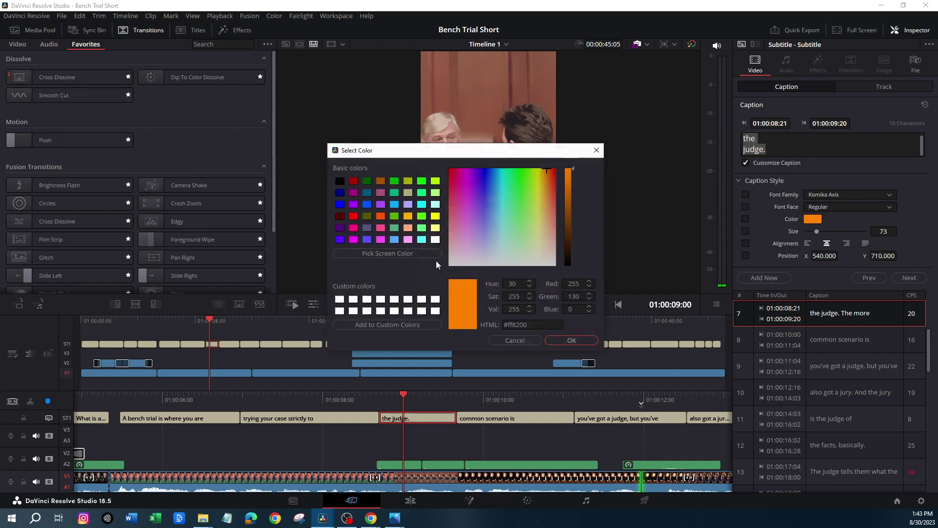
pyautogui.click(353, 216)
pyautogui.click(562, 341)
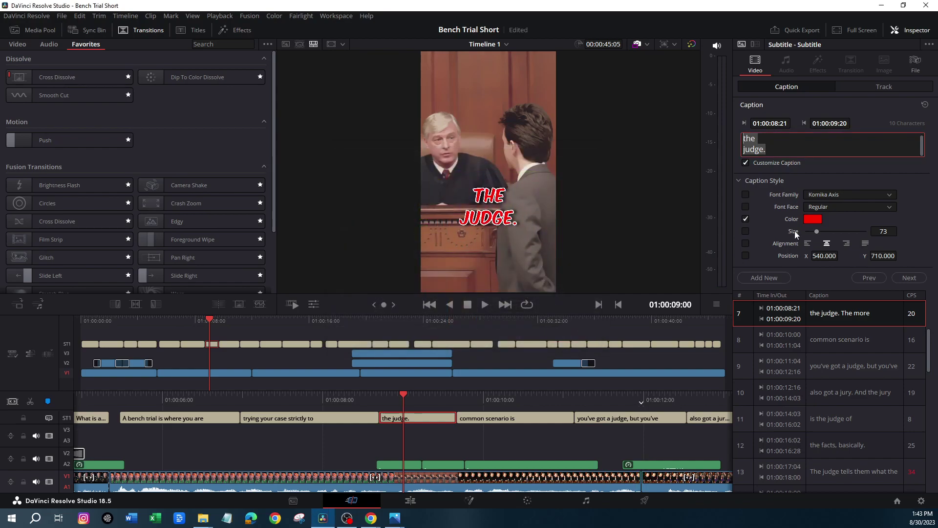
# Step: Enlarge the seventh caption to size 134, raise it to a Y position of 872 and play back the section
pyautogui.moveTo(816, 230); pyautogui.dragTo(828, 233)
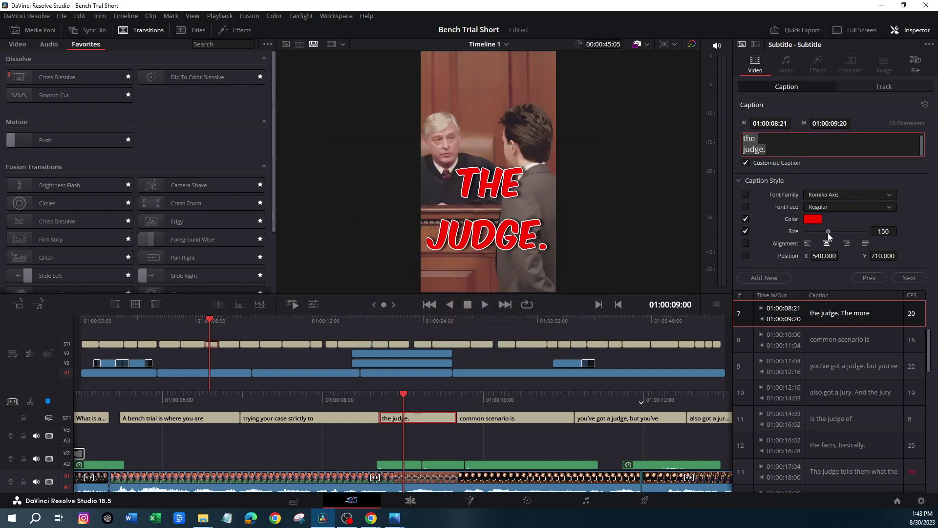
pyautogui.moveTo(875, 255)
pyautogui.mouseDown()
pyautogui.moveTo(864, 255)
pyautogui.moveTo(892, 255)
pyautogui.mouseUp()
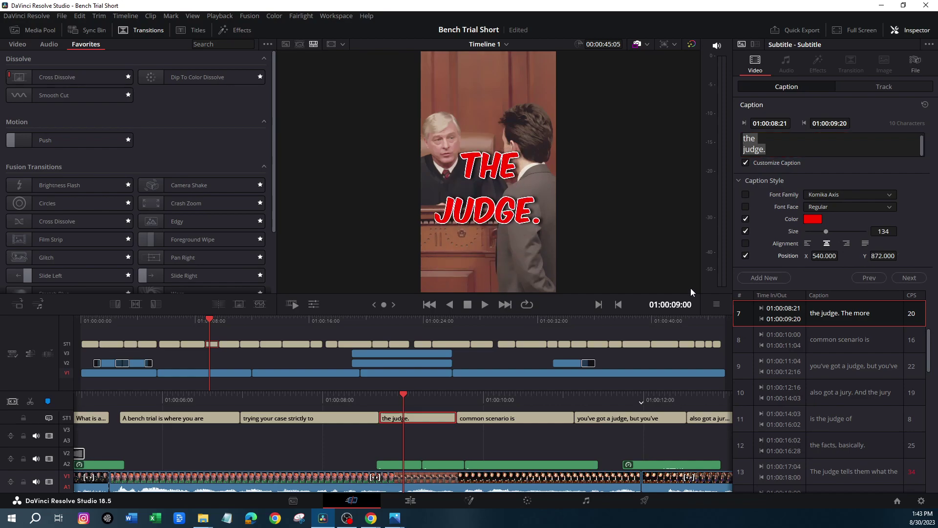
pyautogui.press('j')
pyautogui.press('k')
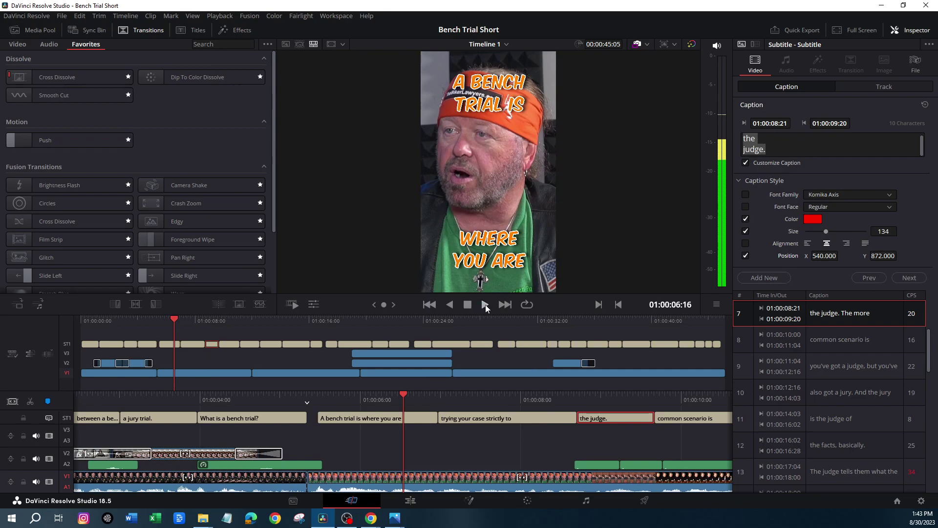
pyautogui.click(484, 304)
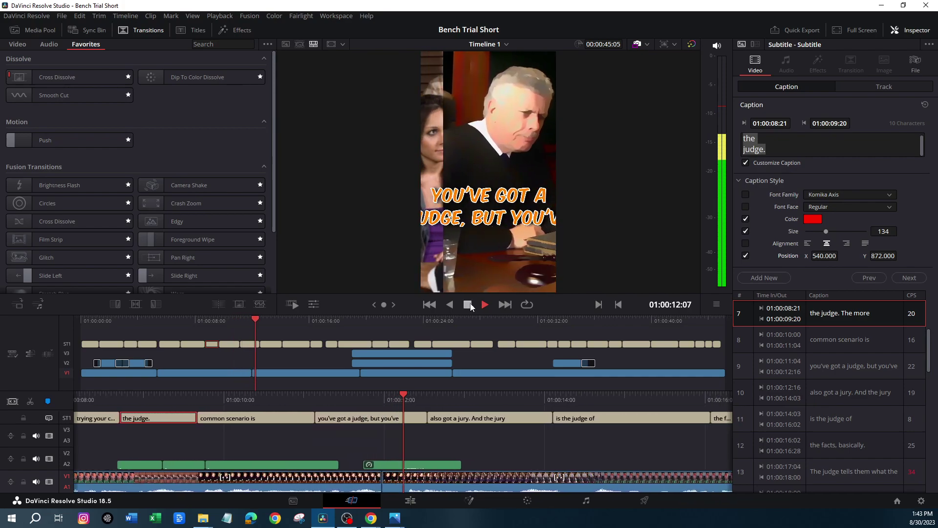
pyautogui.click(467, 304)
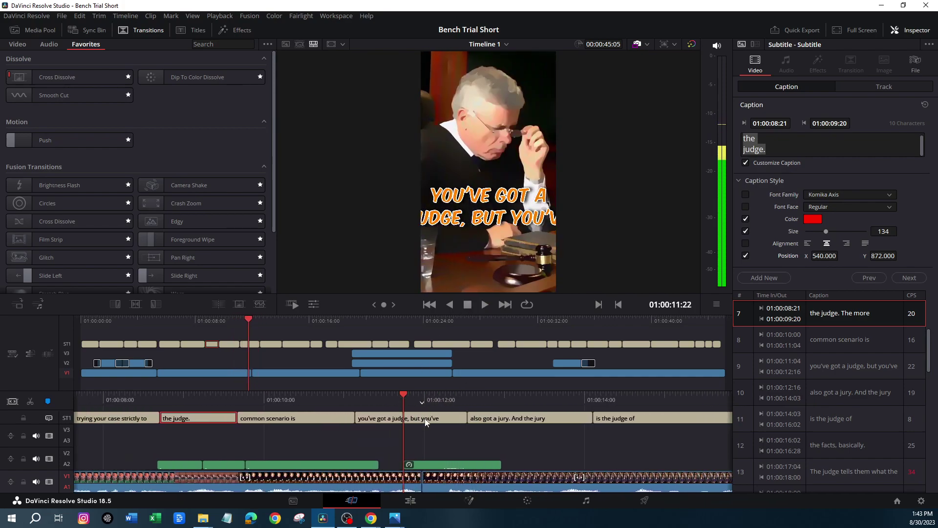
# Step: Break the ninth caption into three lines: "you've got", "a judge," and "but you've"
pyautogui.click(429, 418)
pyautogui.click(782, 141)
pyautogui.press('Return')
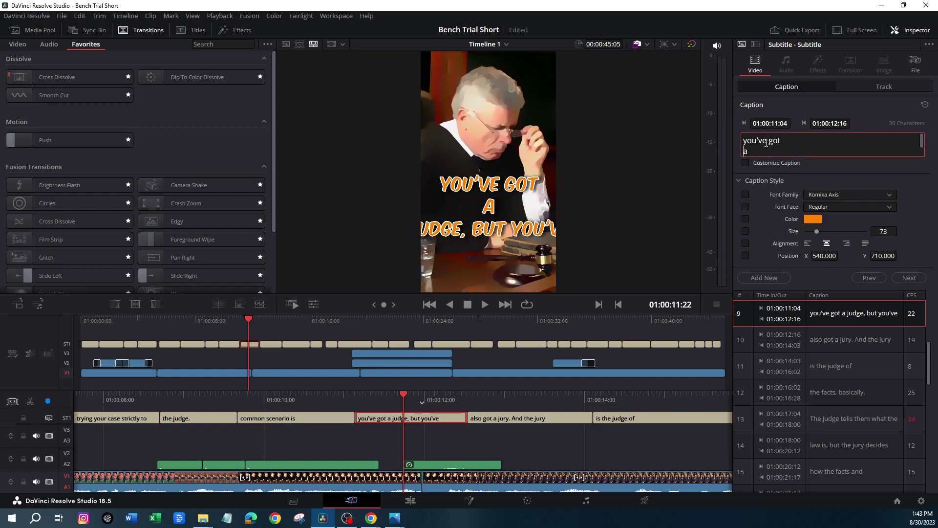
pyautogui.press('Delete')
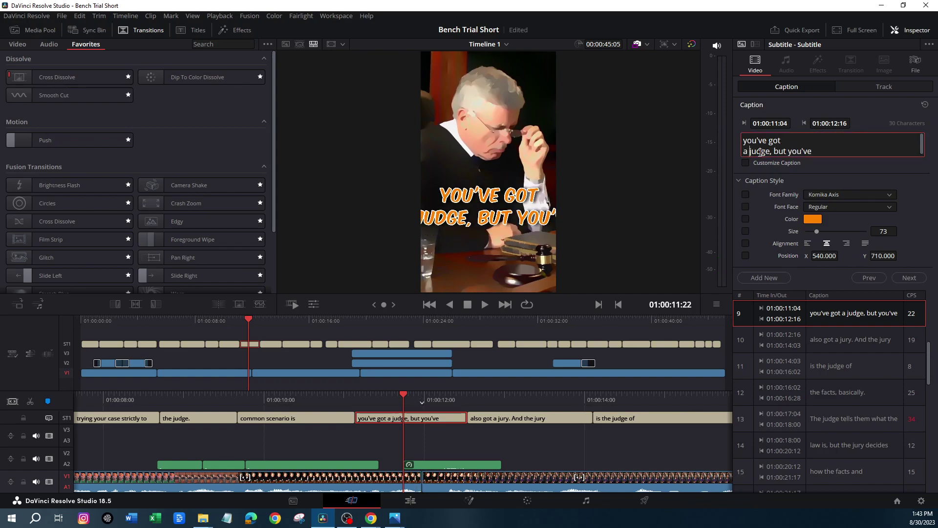
pyautogui.click(776, 152)
pyautogui.press('Return')
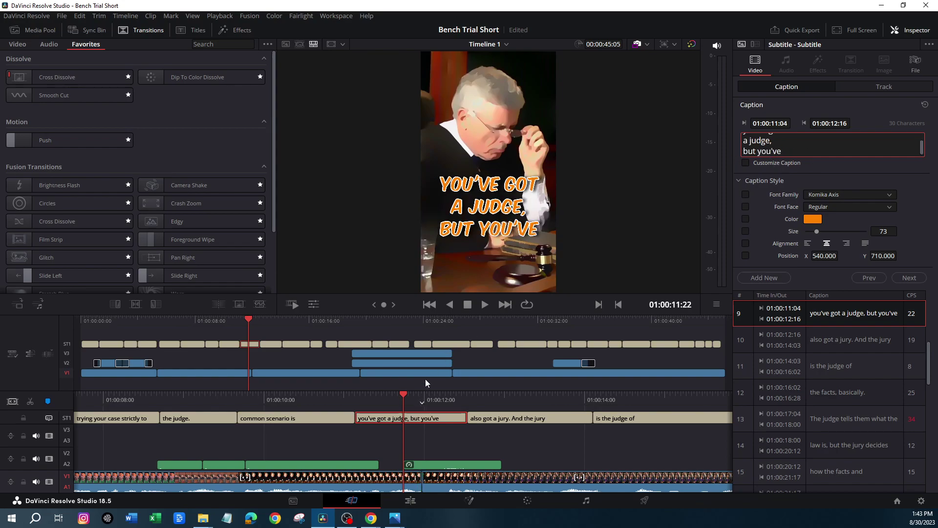
# Step: Break the tenth caption into three lines: "also got", "a jury." and "And the jury"
pyautogui.moveTo(419, 398); pyautogui.dragTo(482, 391)
pyautogui.press('space')
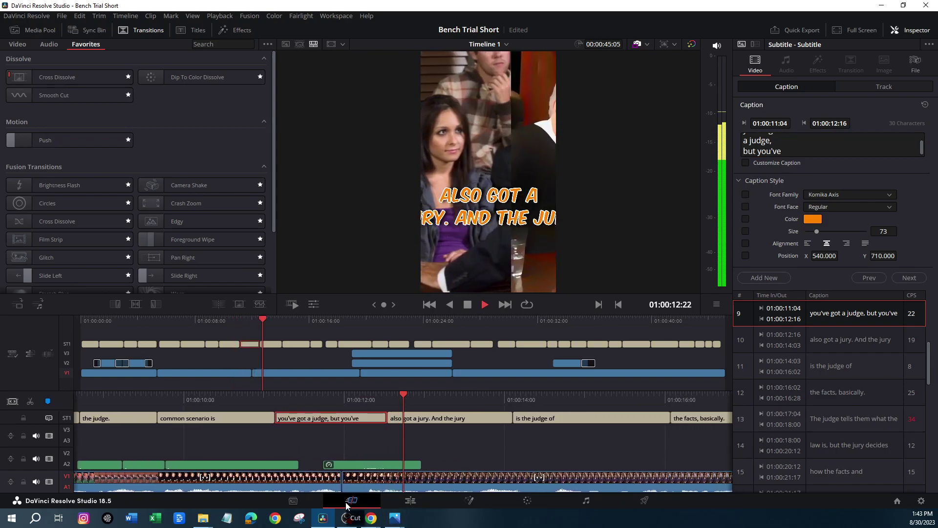
pyautogui.press('space')
pyautogui.click(385, 417)
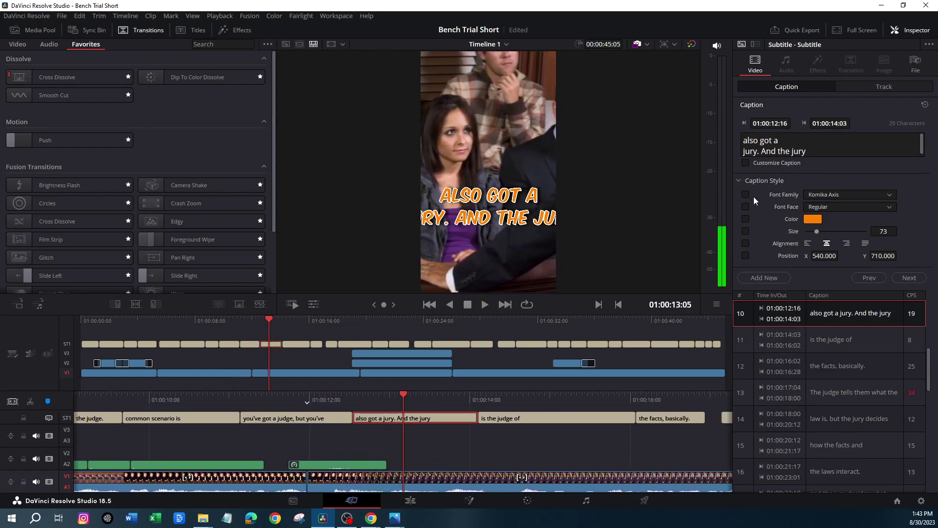
pyautogui.click(774, 141)
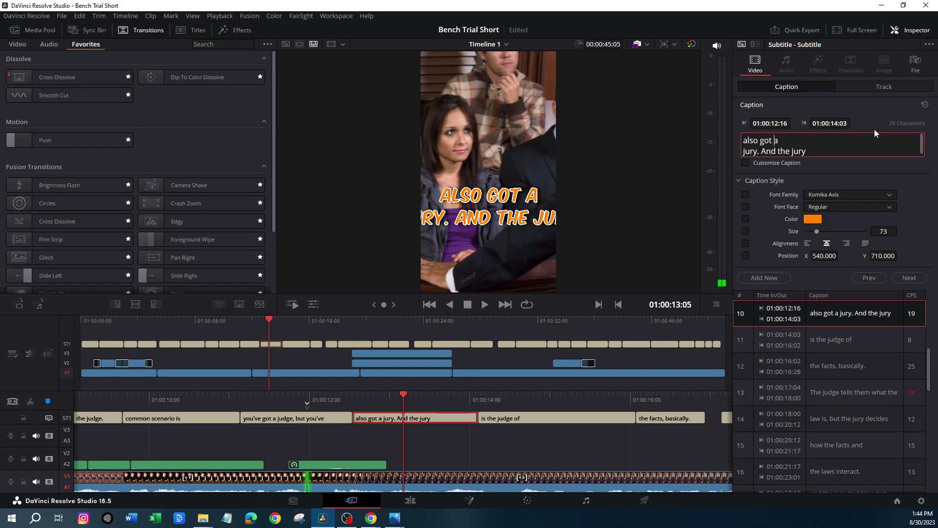
pyautogui.press('Return')
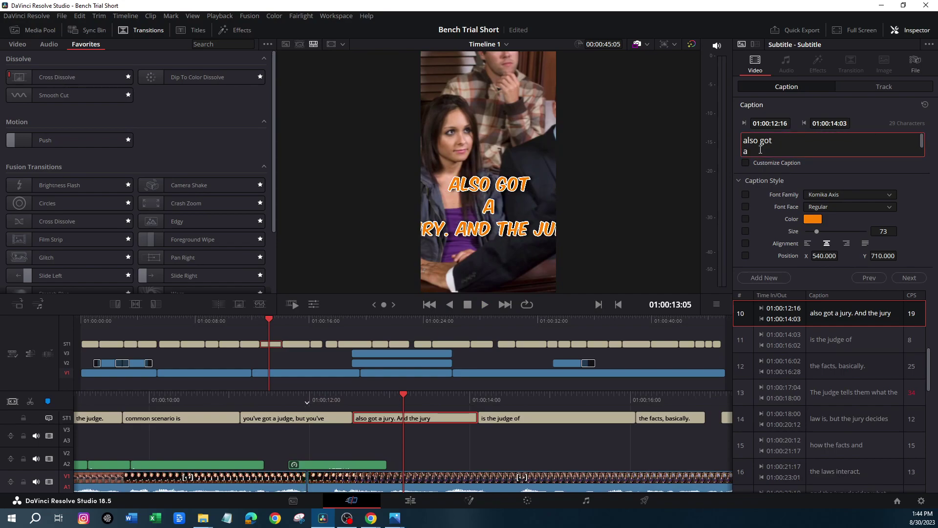
pyautogui.press('Delete')
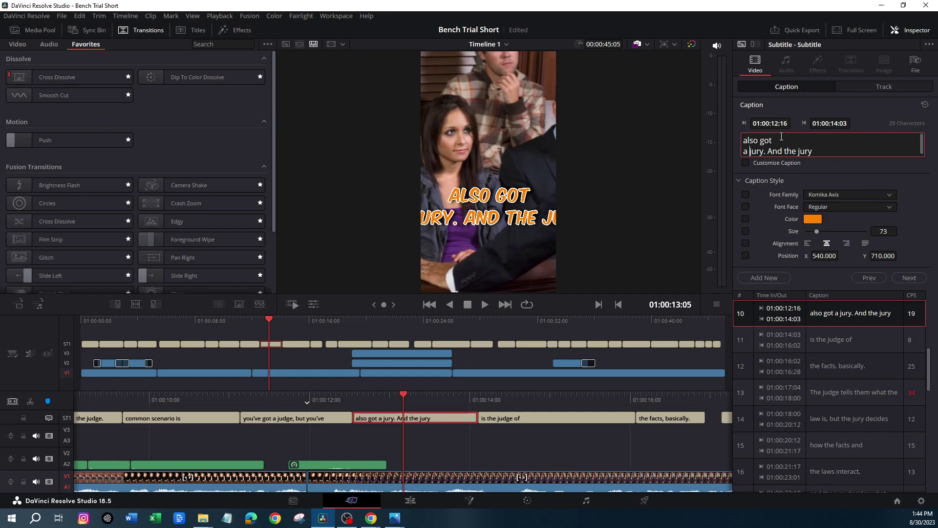
pyautogui.press('Return')
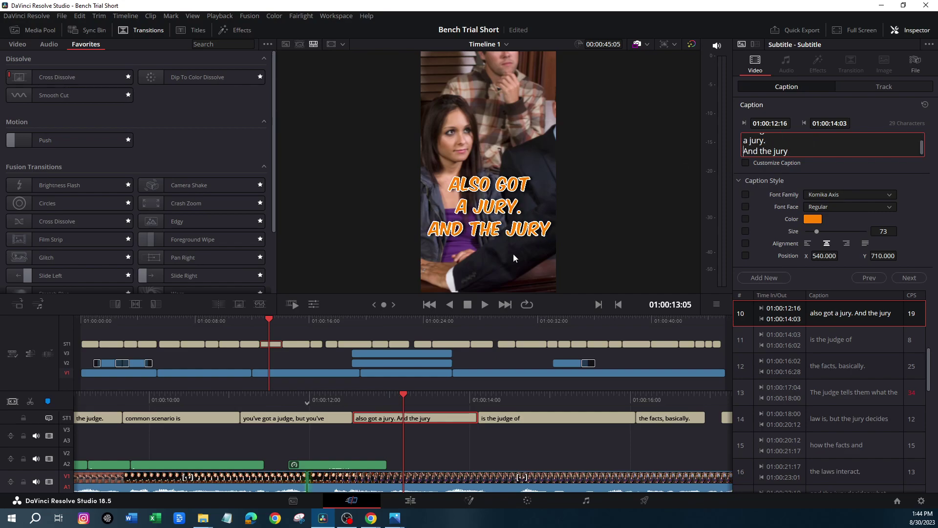
# Step: Customize the tenth caption by coloring its "a jury." line blue and enlarging that line to size 118
pyautogui.click(745, 163)
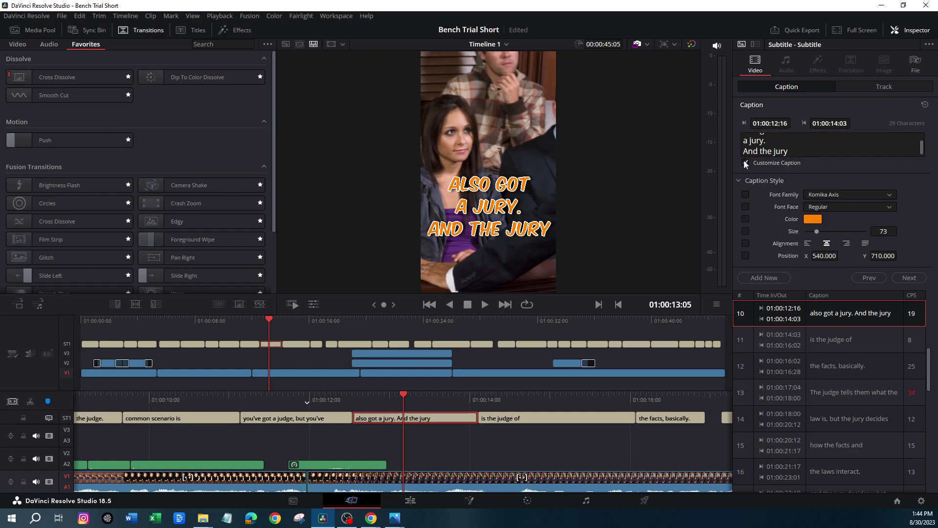
pyautogui.moveTo(771, 140); pyautogui.dragTo(738, 140)
pyautogui.click(811, 219)
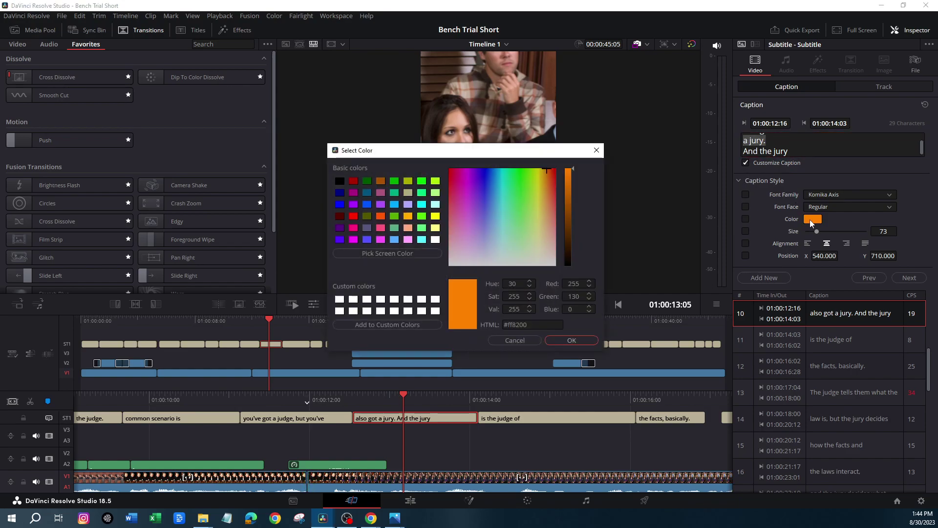
pyautogui.click(368, 203)
pyautogui.click(571, 341)
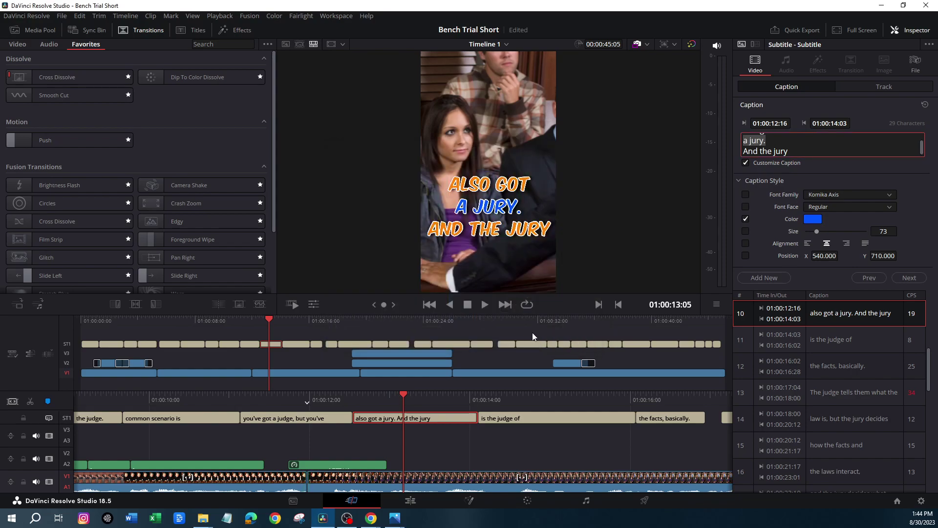
pyautogui.moveTo(816, 232); pyautogui.dragTo(825, 235)
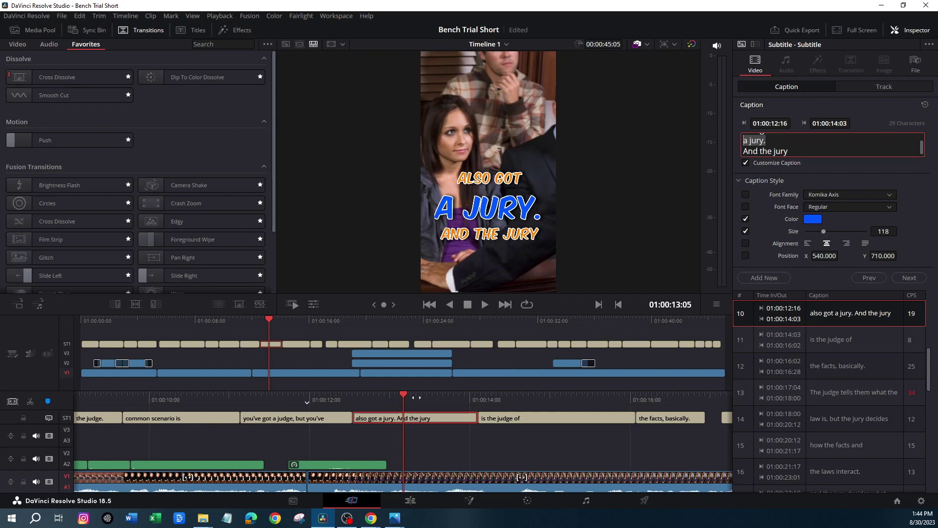
# Step: Play back the section around the tenth caption and split that caption at 01:00:13:13, where "And the jury" begins
pyautogui.click(484, 305)
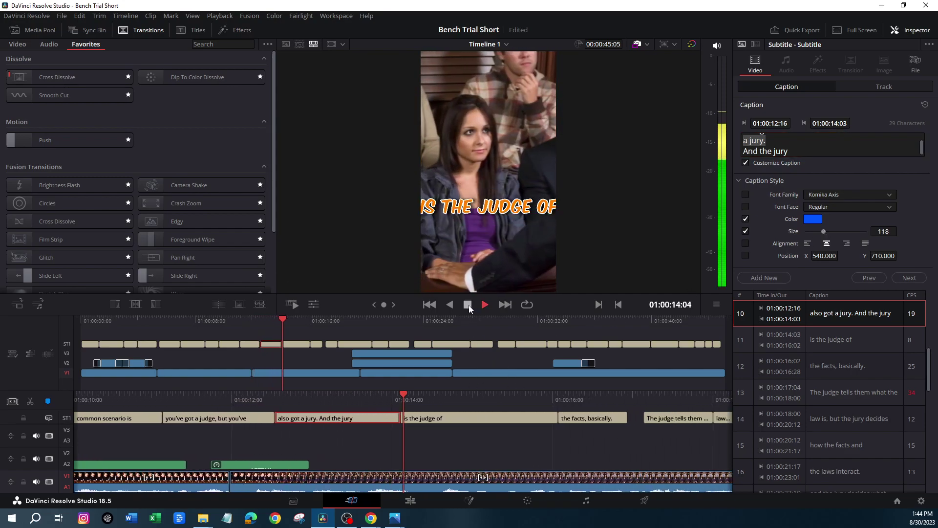
pyautogui.click(468, 306)
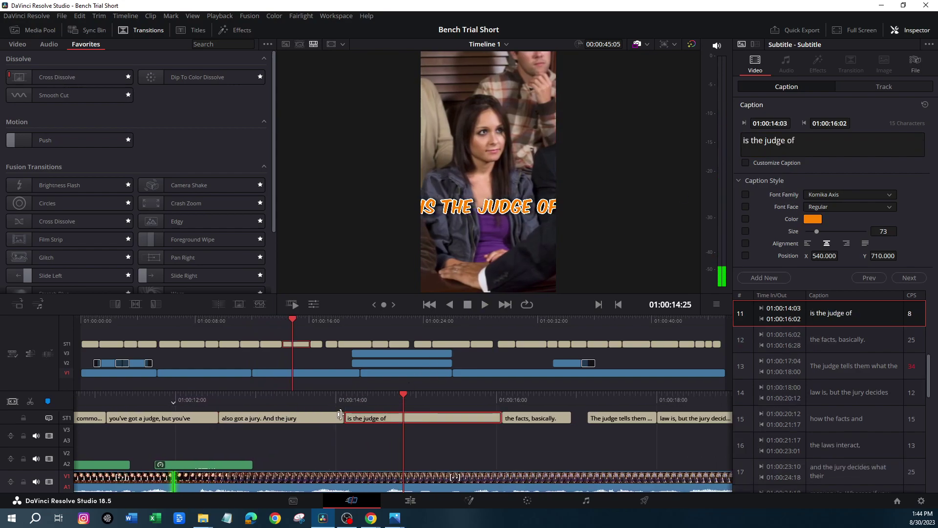
pyautogui.moveTo(403, 395); pyautogui.dragTo(581, 393)
pyautogui.click(485, 304)
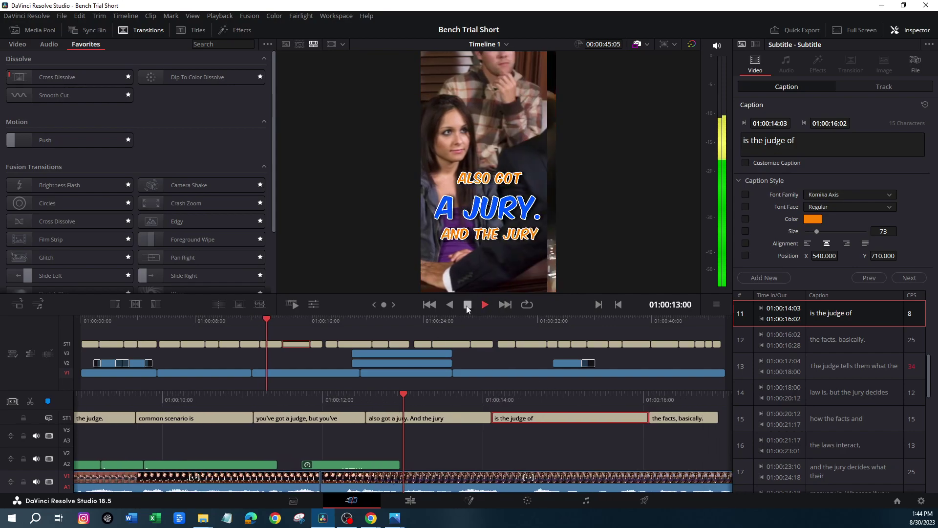
pyautogui.click(412, 415)
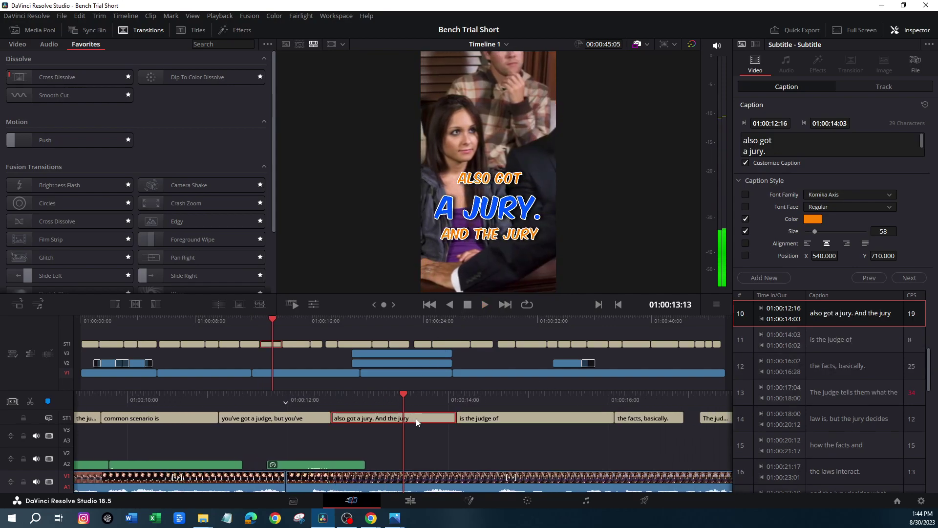
pyautogui.hotkey('ctrl', 'b')
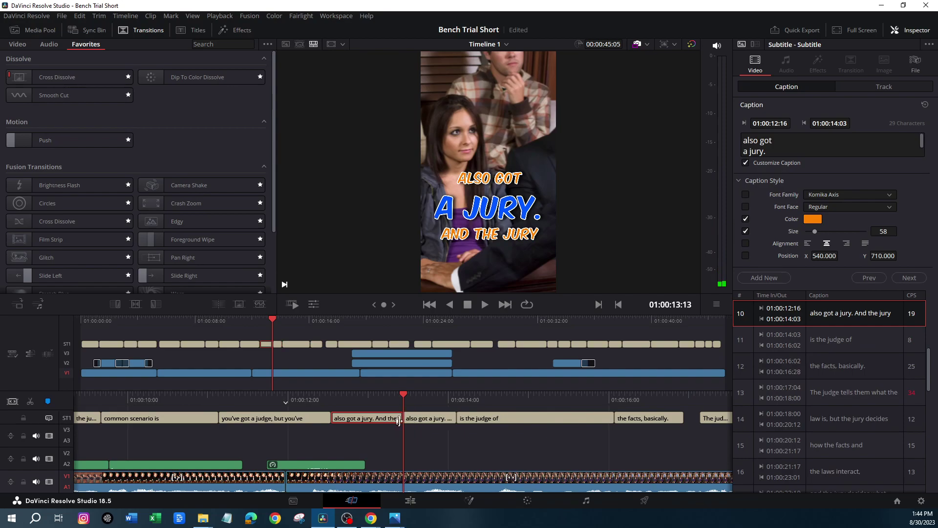
# Step: Remove "And the jury" and its line from the first half of the split caption, leaving "also got" and "a jury."
pyautogui.scroll(-1, 785, 145)
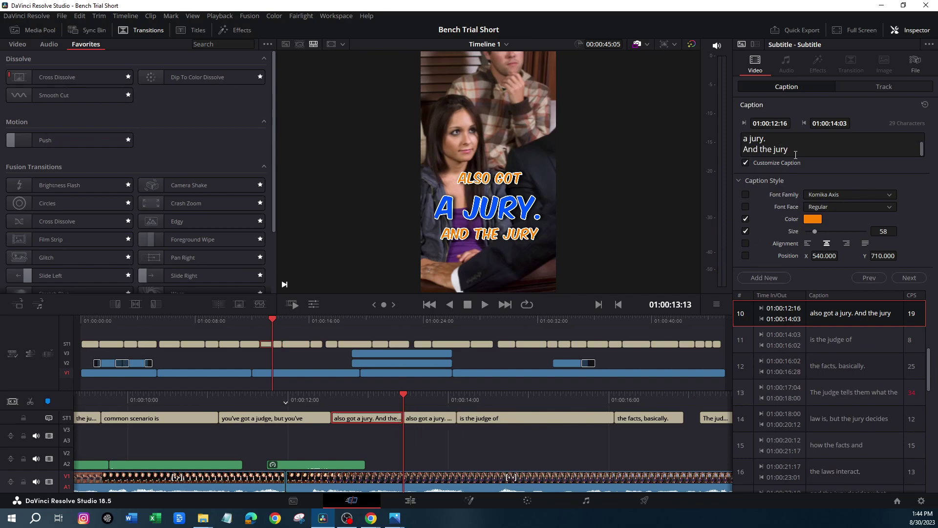
pyautogui.moveTo(795, 152); pyautogui.dragTo(750, 147)
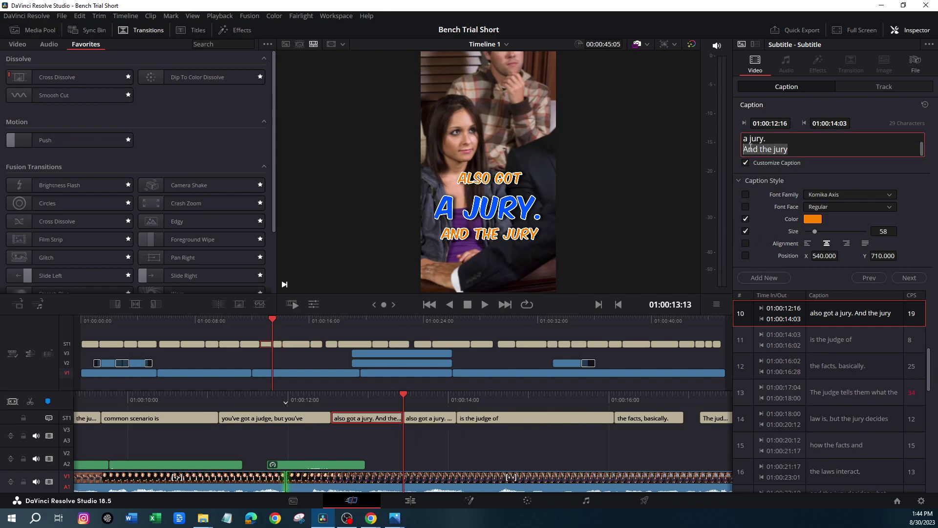
pyautogui.press('BackSpace')
pyautogui.press('BackSpace')
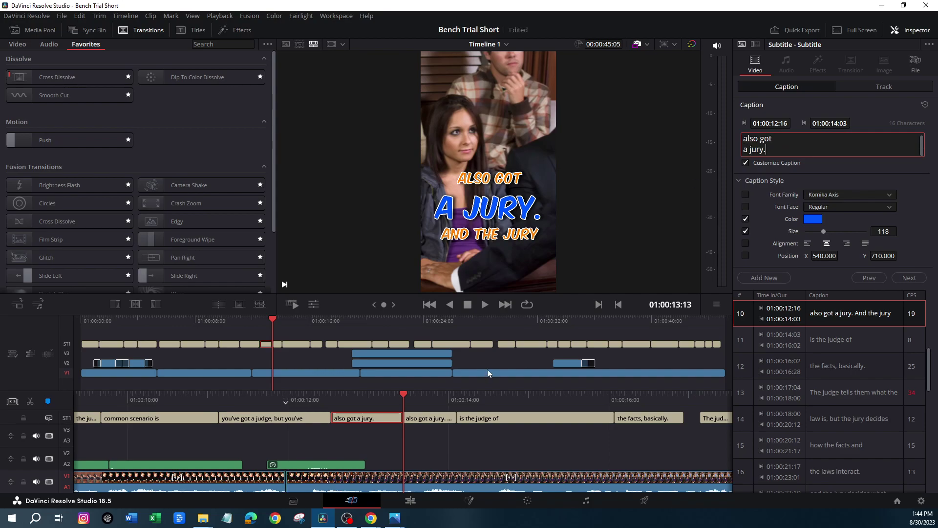
# Step: Delete the second half of the split caption and extend the start of "is the judge of" back to 01:00:13:13
pyautogui.click(443, 422)
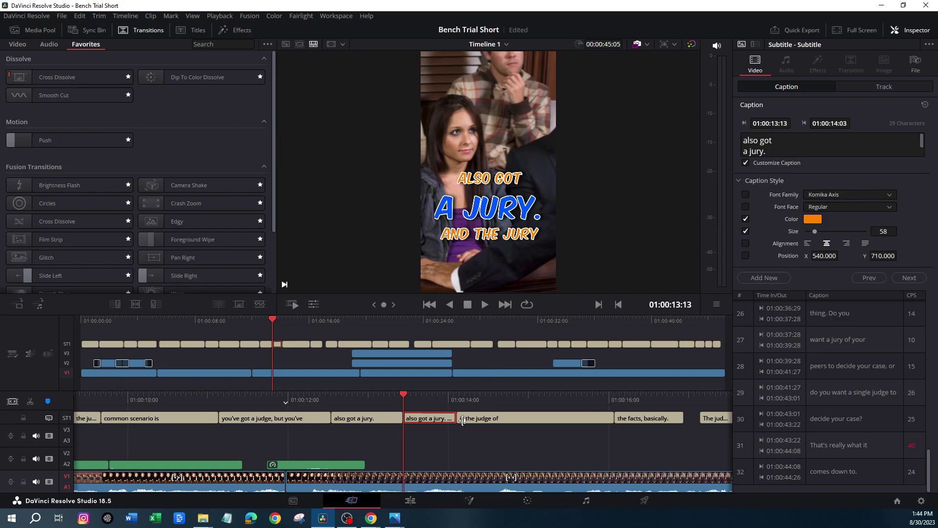
pyautogui.press('Delete')
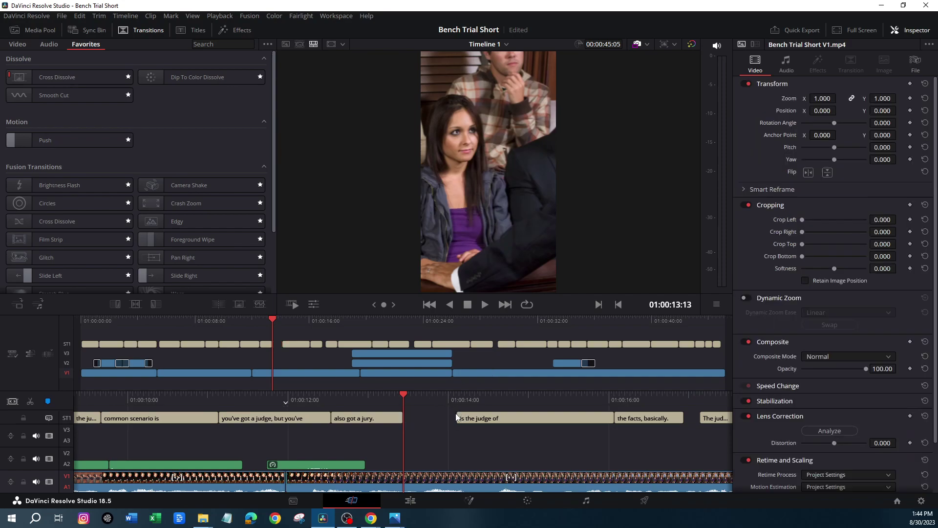
pyautogui.moveTo(457, 419); pyautogui.dragTo(407, 423)
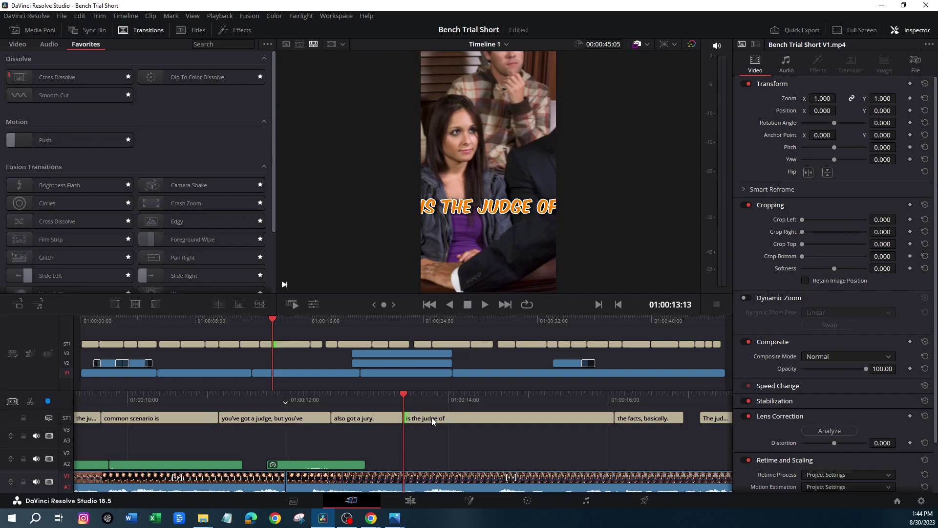
# Step: Add "The Jury" before the eleventh caption's text and break it into three lines: "The Jury", "is the judge" and "of"
pyautogui.click(445, 419)
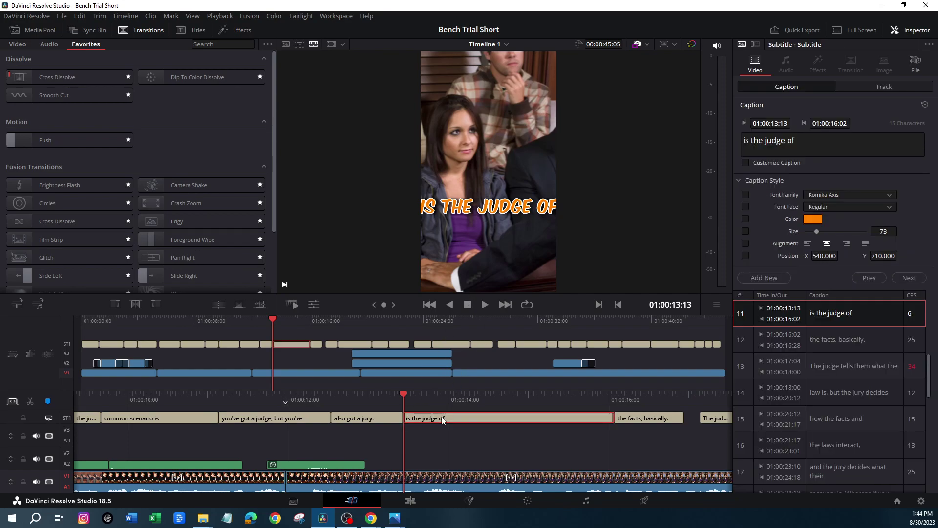
pyautogui.click(743, 141)
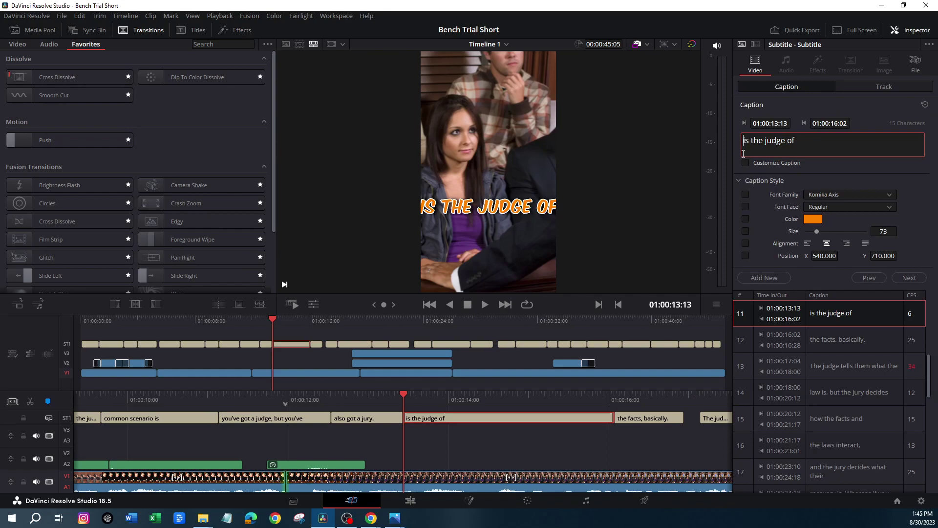
pyautogui.write('The J')
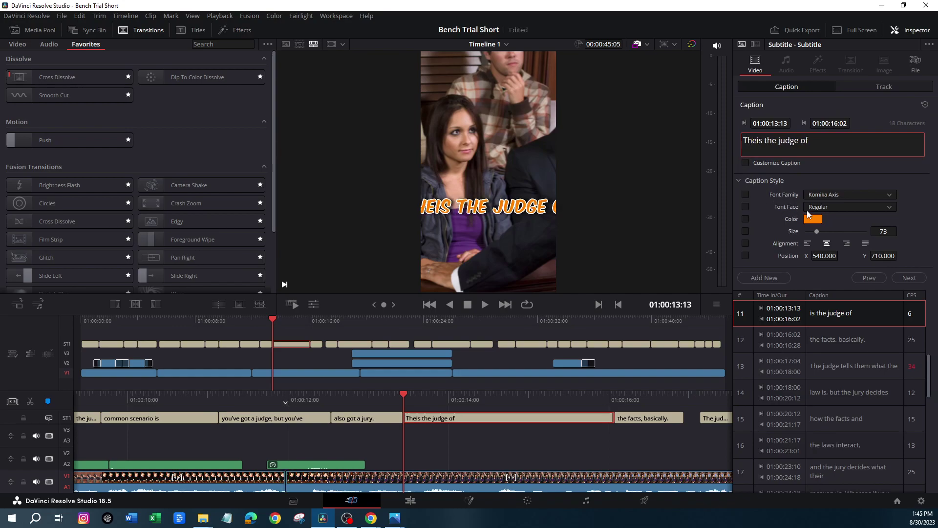
pyautogui.write('ury is')
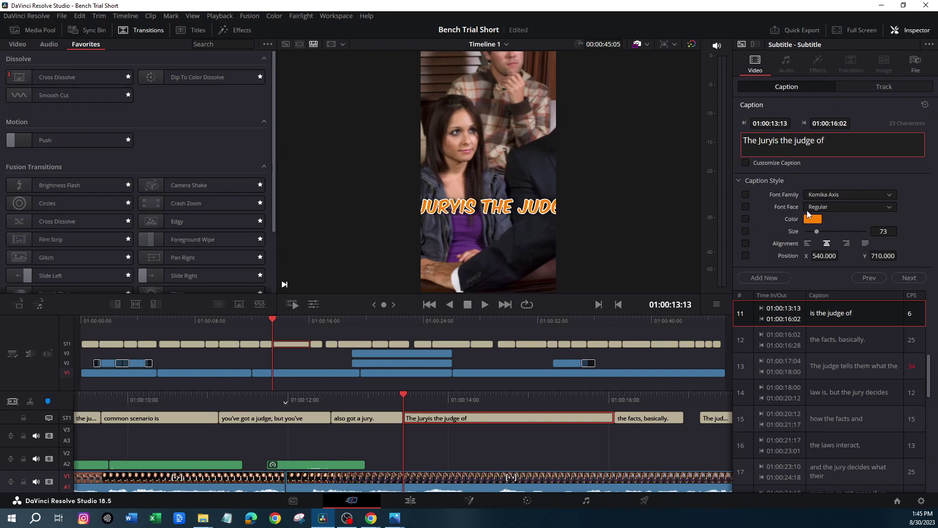
pyautogui.press('Return')
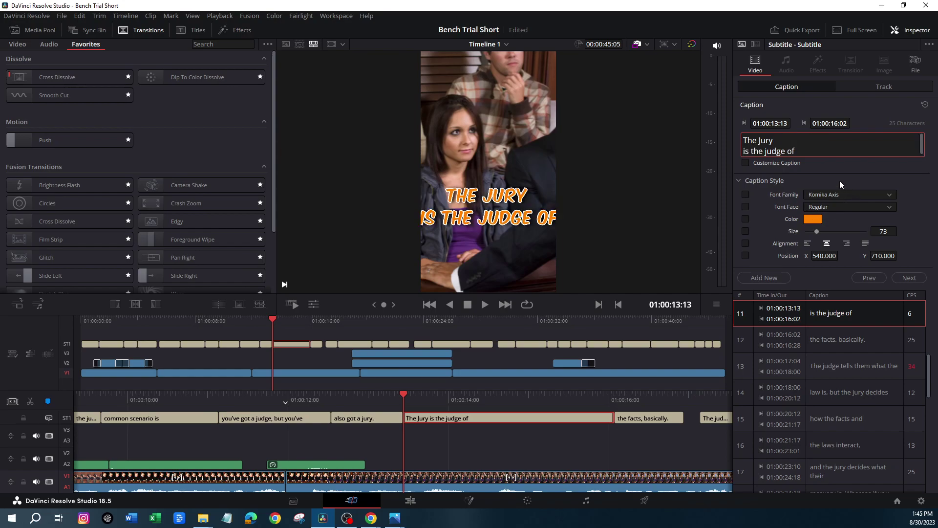
pyautogui.press('Return')
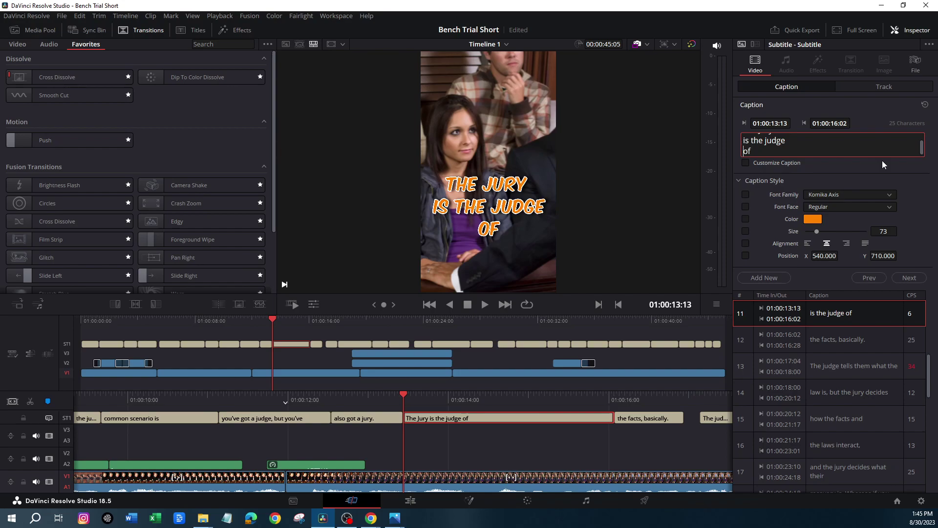
# Step: Check the twelfth caption's wording and complete the eleventh caption's last line as "of The Facts"
pyautogui.click(638, 418)
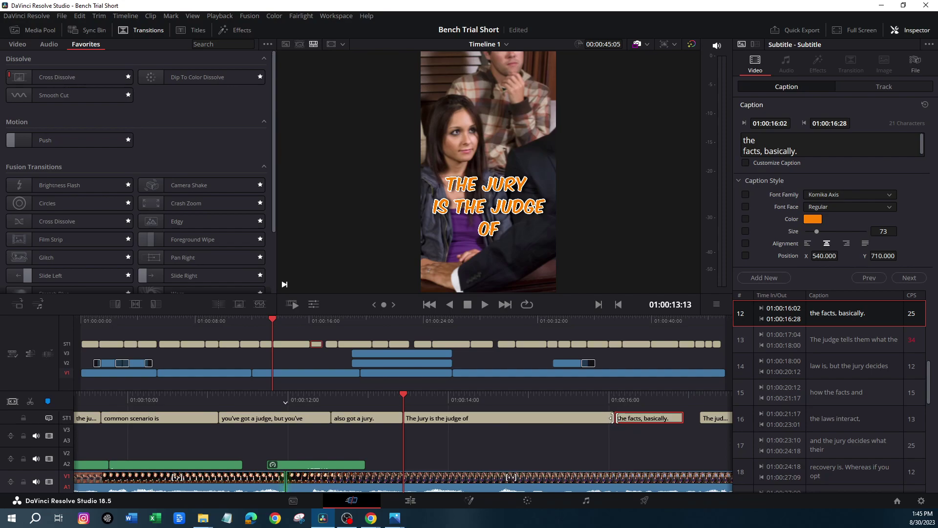
pyautogui.click(795, 142)
pyautogui.click(516, 416)
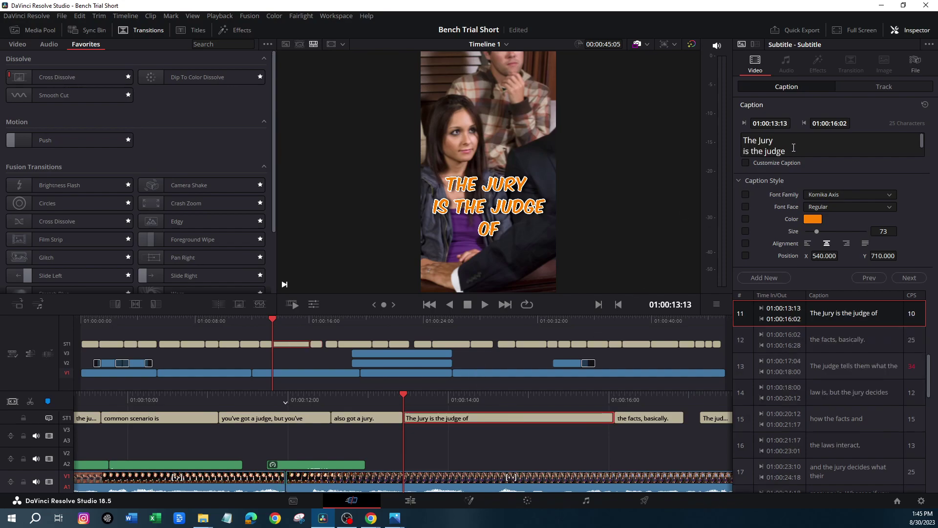
pyautogui.click(768, 149)
pyautogui.write('The Facts')
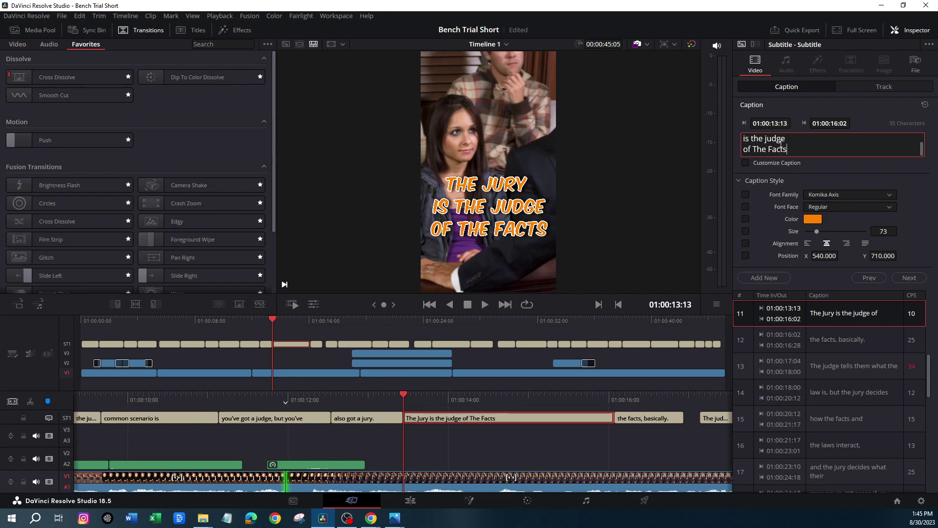
# Step: Turn on customization for the eleventh caption and color its "The Jury" line blue
pyautogui.scroll(1, 785, 139)
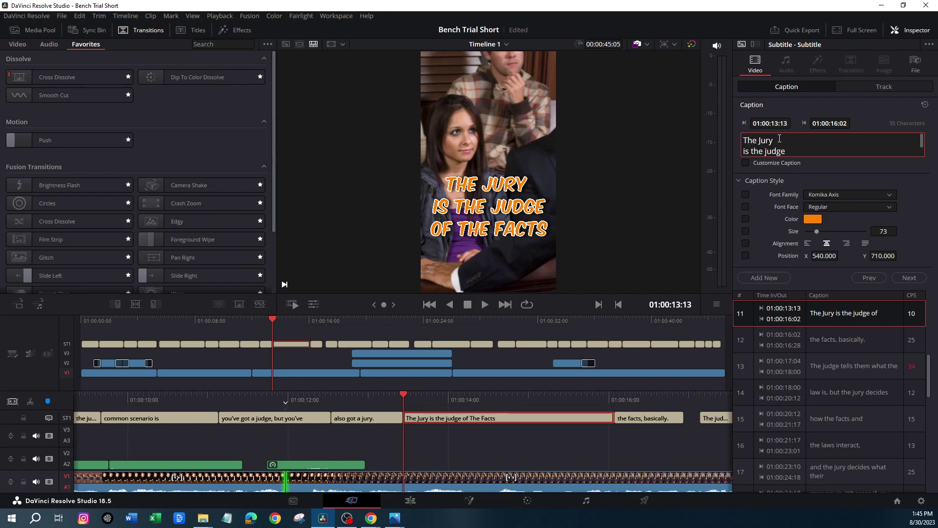
pyautogui.click(745, 163)
pyautogui.moveTo(773, 139); pyautogui.dragTo(744, 139)
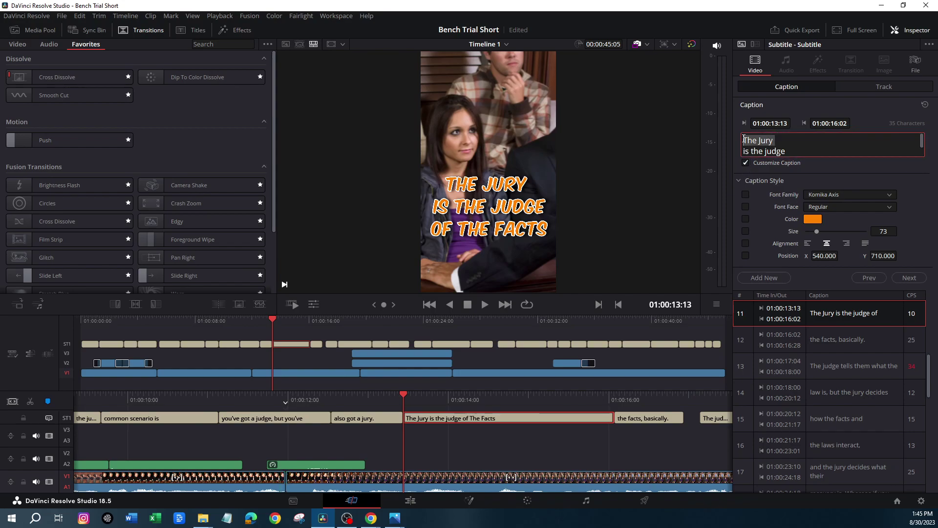
pyautogui.click(808, 218)
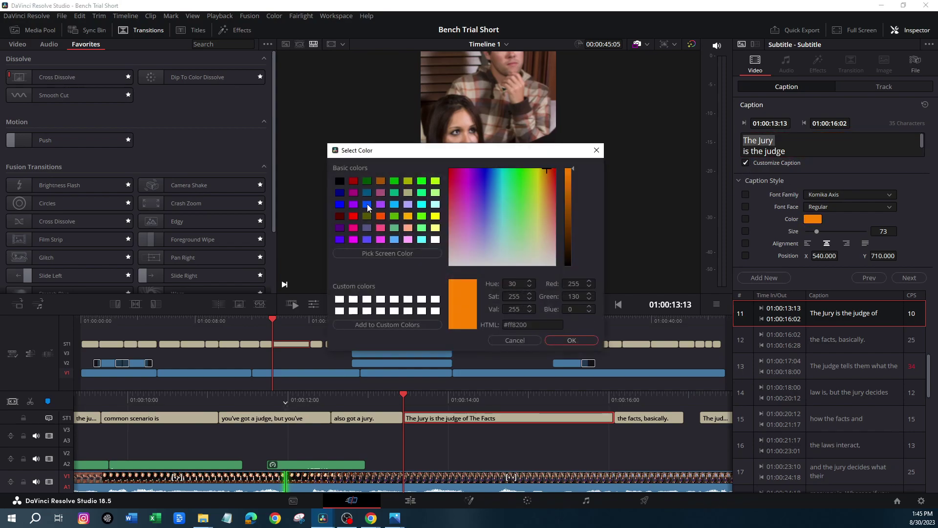
pyautogui.click(368, 203)
pyautogui.click(570, 339)
# Step: Color the eleventh caption's "is the judge" line red
pyautogui.click(787, 152)
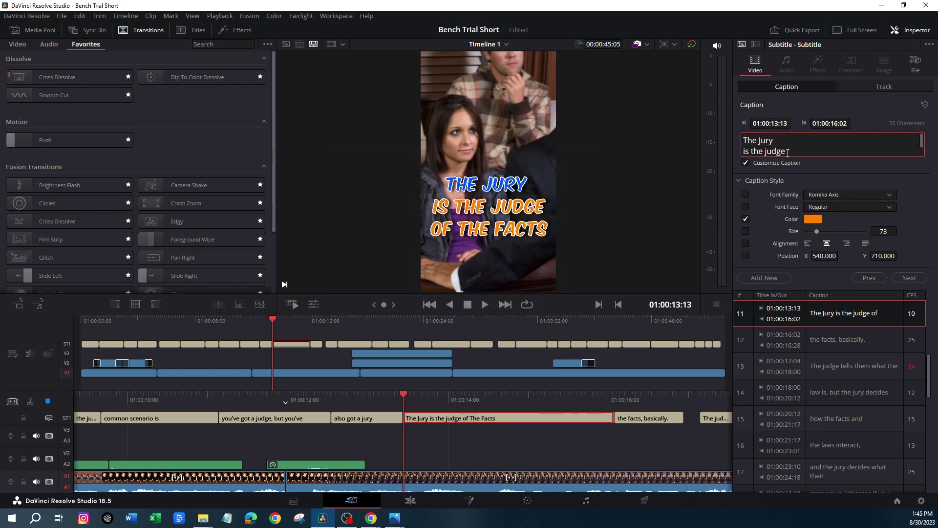
pyautogui.moveTo(788, 153); pyautogui.dragTo(727, 153)
pyautogui.click(812, 218)
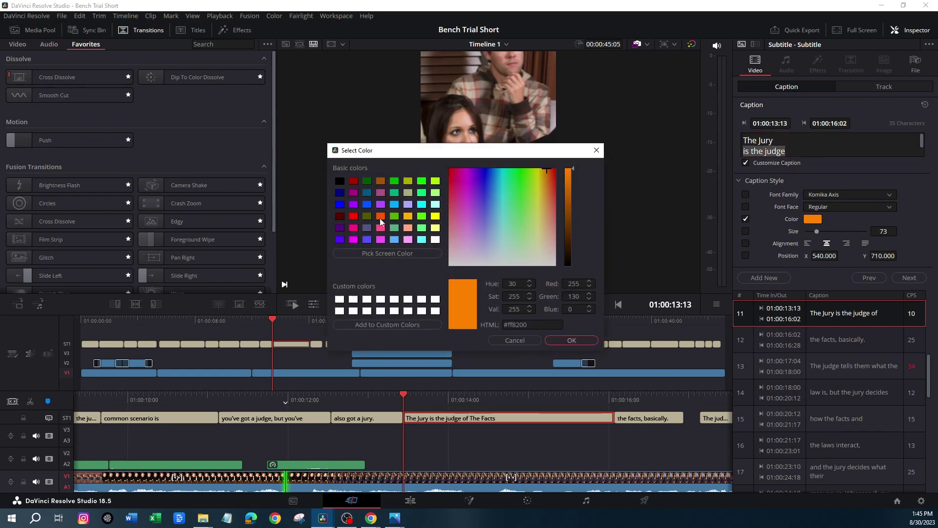
pyautogui.click(353, 216)
pyautogui.click(571, 340)
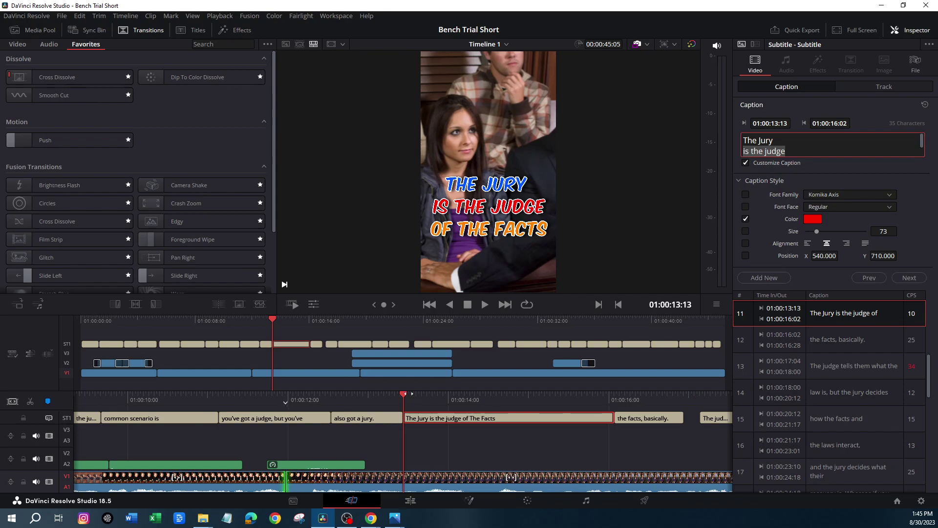
# Step: Set the "is the judge" line's size to 72 and the eleventh caption's Y position to 839, and play it back
pyautogui.click(441, 419)
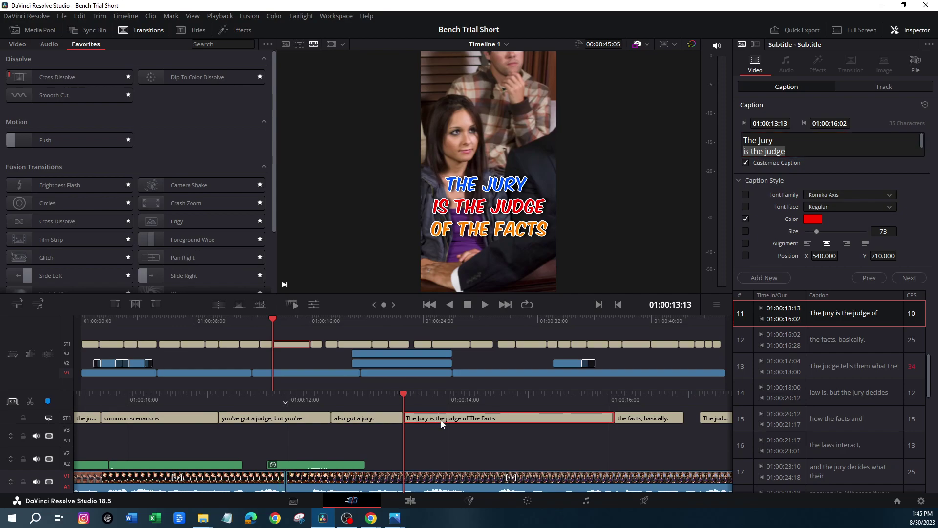
pyautogui.moveTo(818, 231); pyautogui.dragTo(816, 232)
pyautogui.moveTo(865, 259); pyautogui.dragTo(892, 259)
pyautogui.press('Up')
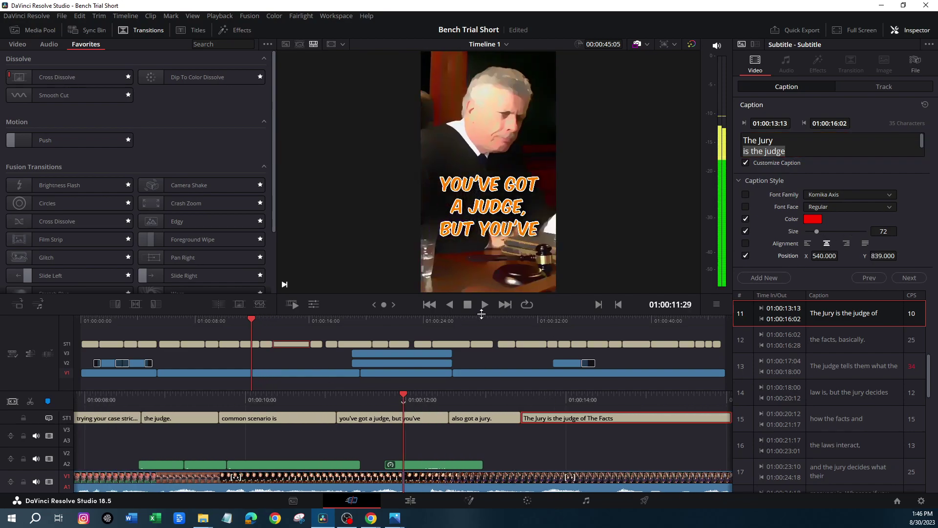
pyautogui.click(485, 304)
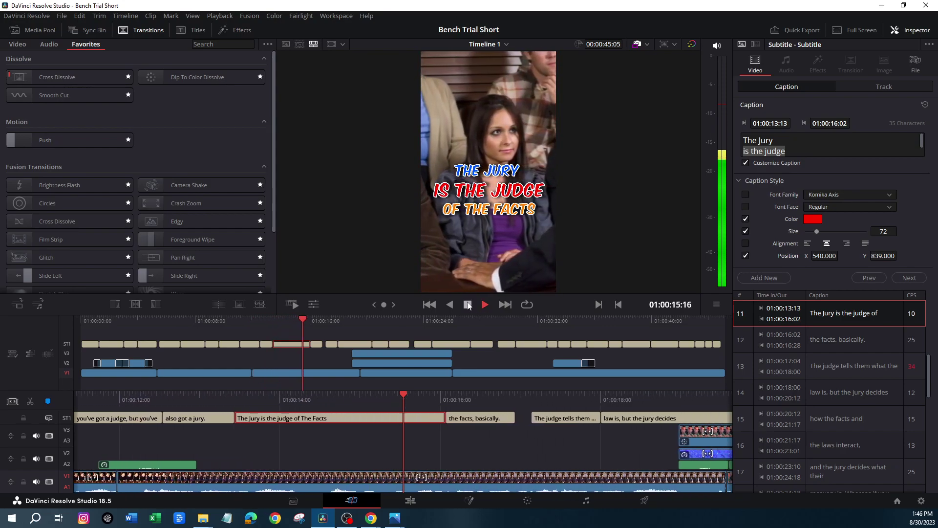
pyautogui.click(467, 305)
# Step: Move the cut between the eleventh and twelfth captions to 01:00:16:12 and shorten the twelfth caption's text to "basically."
pyautogui.moveTo(359, 418); pyautogui.dragTo(387, 419)
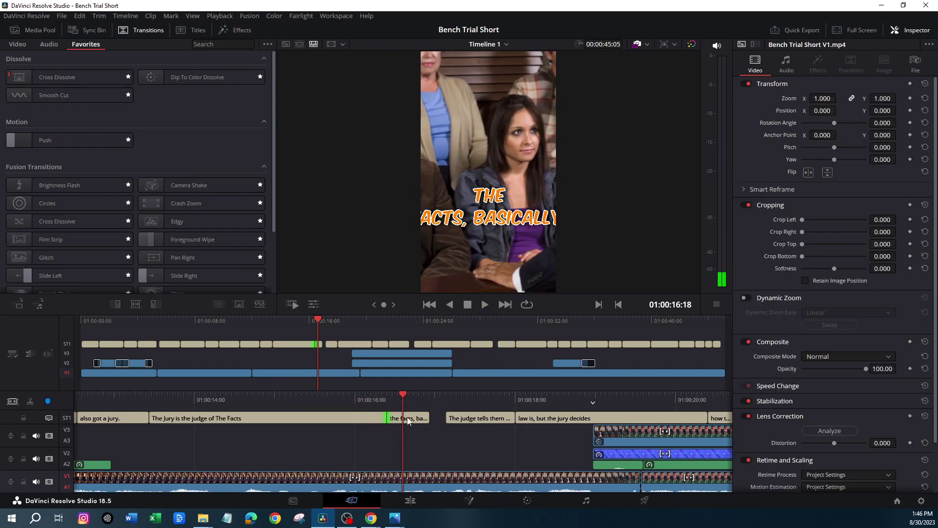
pyautogui.click(422, 419)
pyautogui.moveTo(763, 149); pyautogui.dragTo(727, 130)
pyautogui.press('BackSpace')
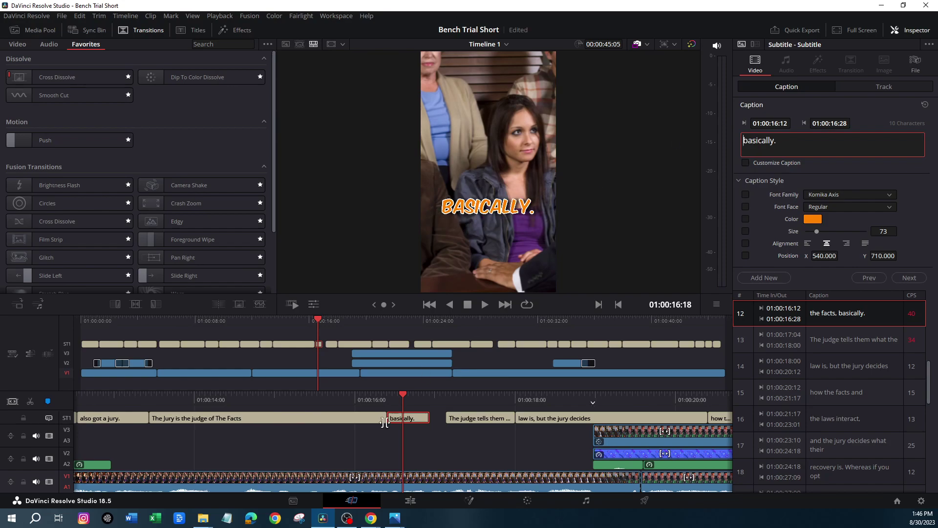
pyautogui.moveTo(406, 393); pyautogui.dragTo(590, 383)
pyautogui.click(484, 304)
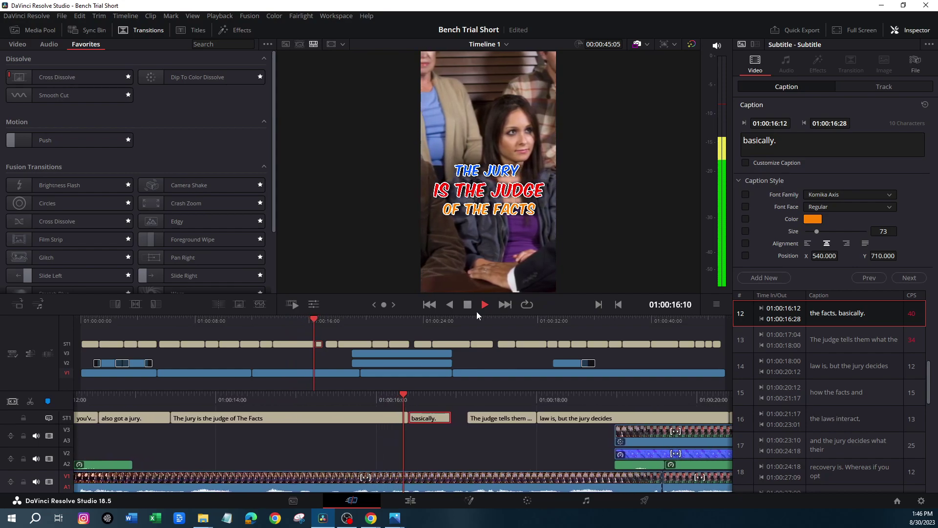
pyautogui.press('space')
# Step: Break the thirteenth caption's second line into "tells them" and "what the"
pyautogui.click(326, 419)
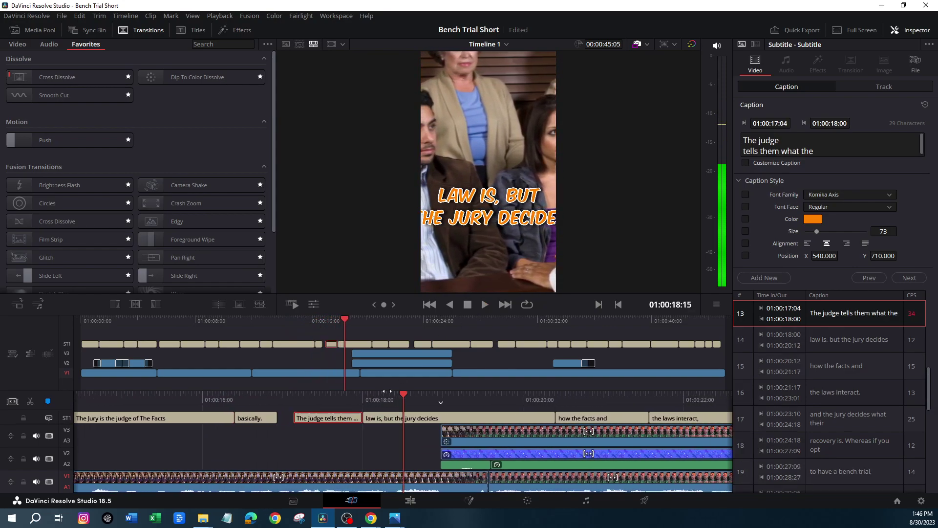
pyautogui.click(782, 151)
pyautogui.press('Return')
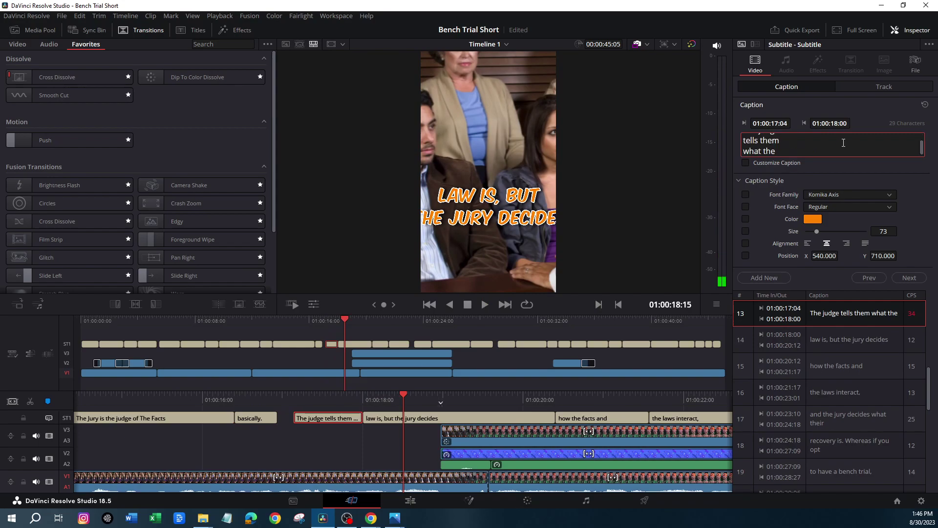
# Step: Break the fourteenth caption into "law is, but", "the jury" and "decides", and play back the captions around it
pyautogui.click(417, 418)
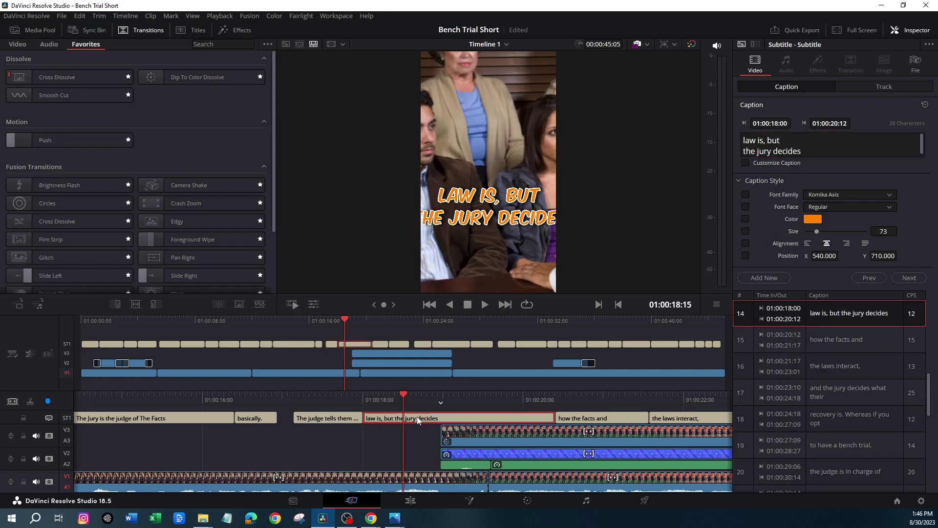
pyautogui.click(767, 141)
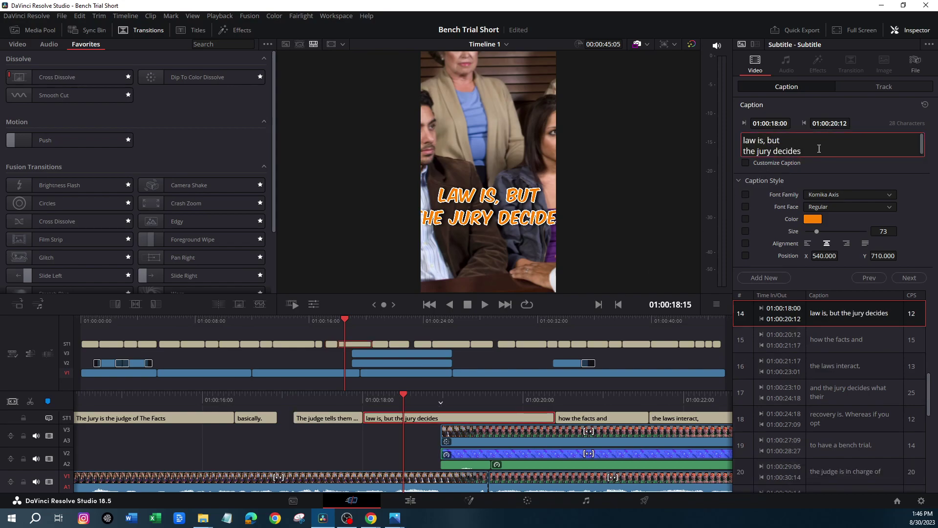
pyautogui.click(772, 152)
pyautogui.press('Return')
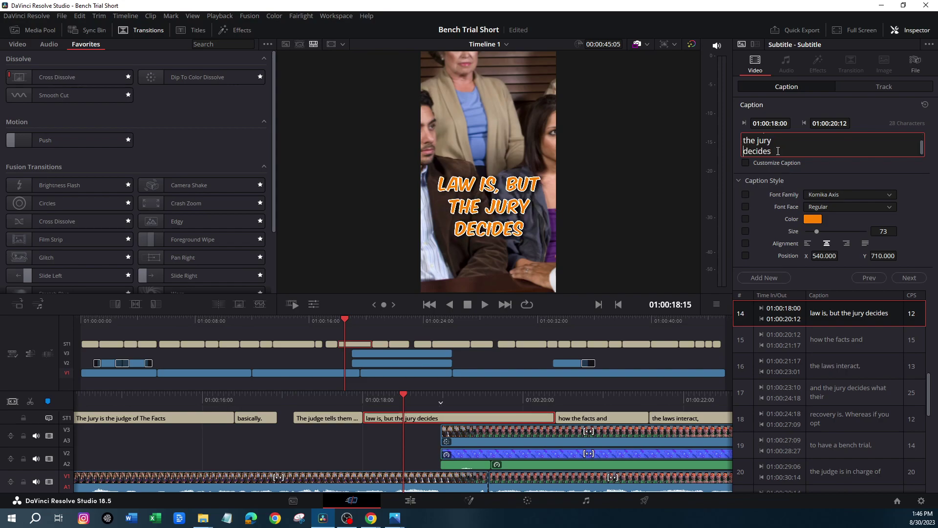
pyautogui.moveTo(402, 400); pyautogui.dragTo(548, 392)
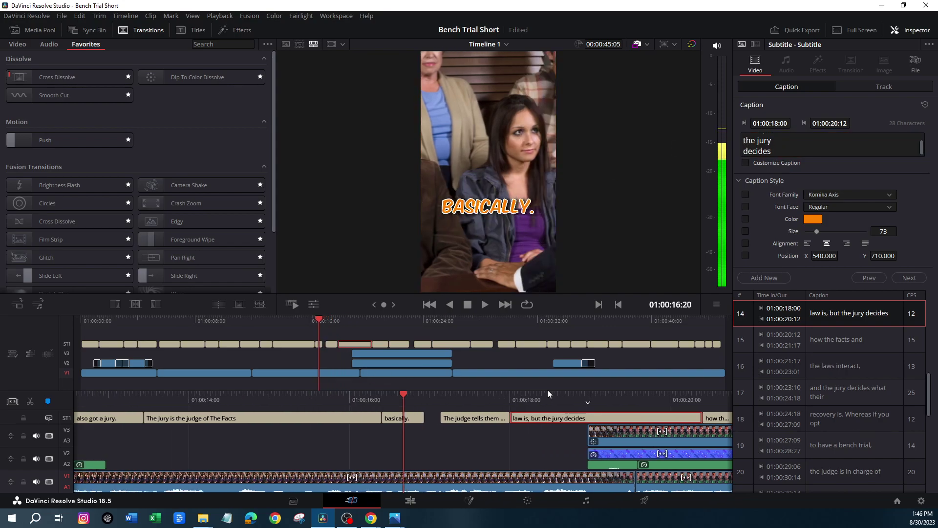
pyautogui.click(485, 306)
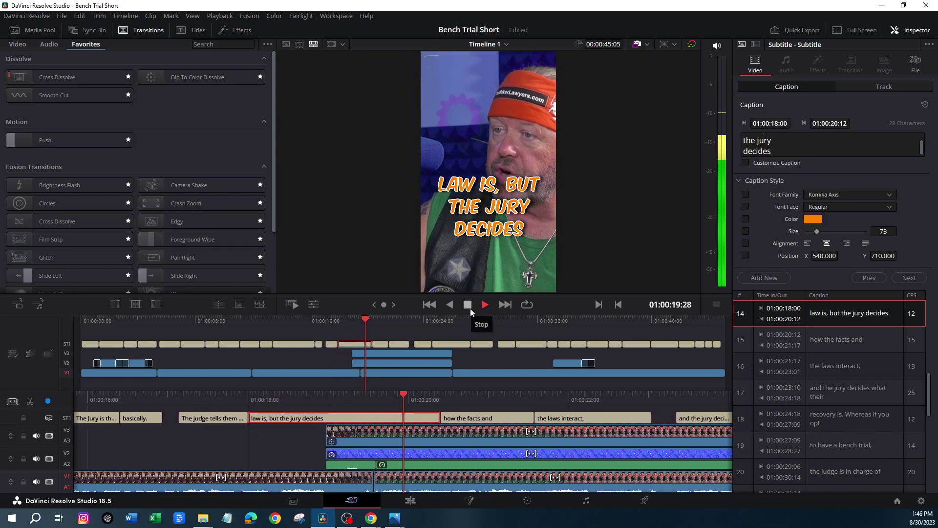
pyautogui.click(468, 305)
# Step: Customize the fifteenth caption, "how the facts and", and lower it to a Y position of 528
pyautogui.moveTo(386, 391); pyautogui.dragTo(503, 391)
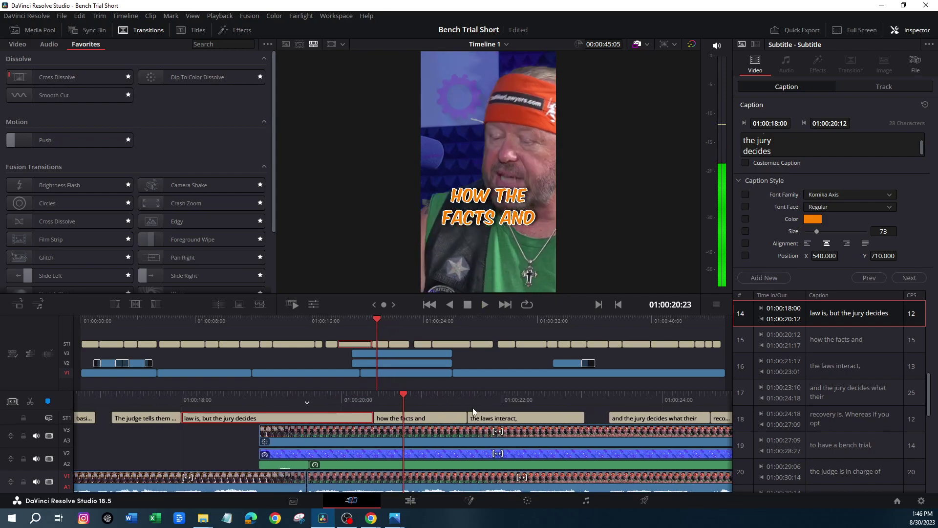
pyautogui.click(433, 420)
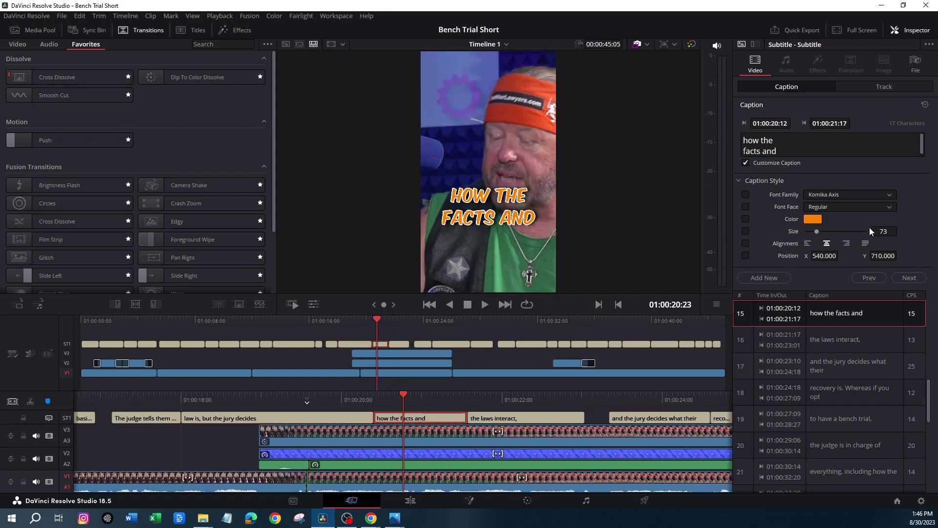
pyautogui.moveTo(883, 256); pyautogui.dragTo(833, 255)
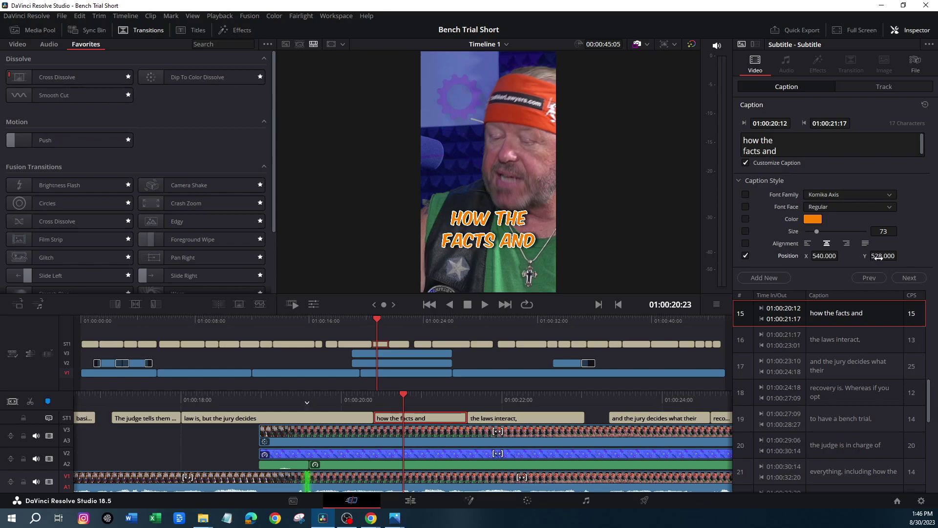
# Step: Set the sixteenth caption's Y position to 384 and turn on its customization so "the laws interact," sits lower
pyautogui.click(497, 418)
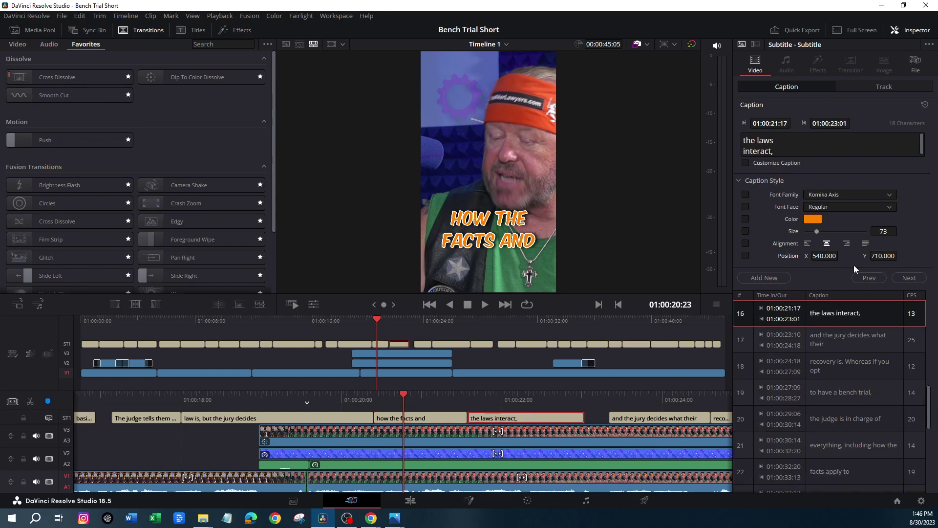
pyautogui.click(882, 256)
pyautogui.write('384')
pyautogui.press('Return')
pyautogui.click(486, 303)
pyautogui.click(468, 304)
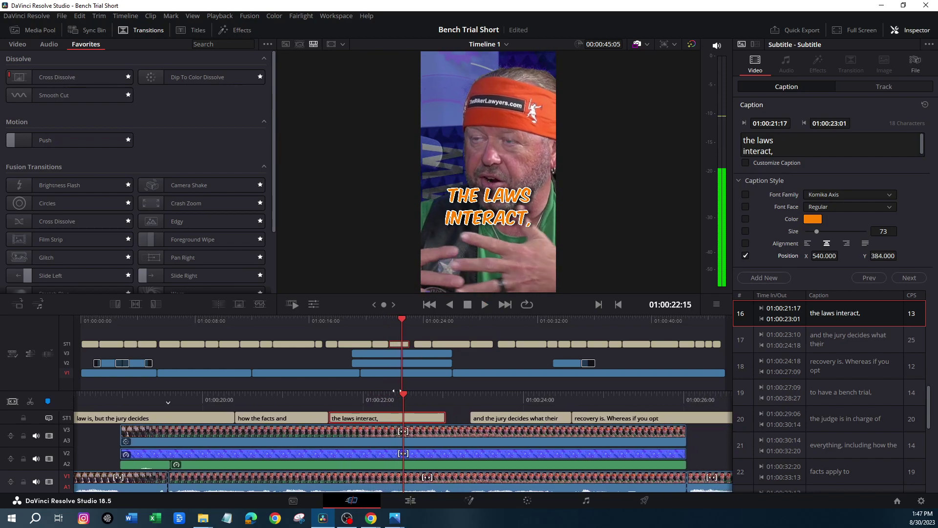
pyautogui.click(746, 163)
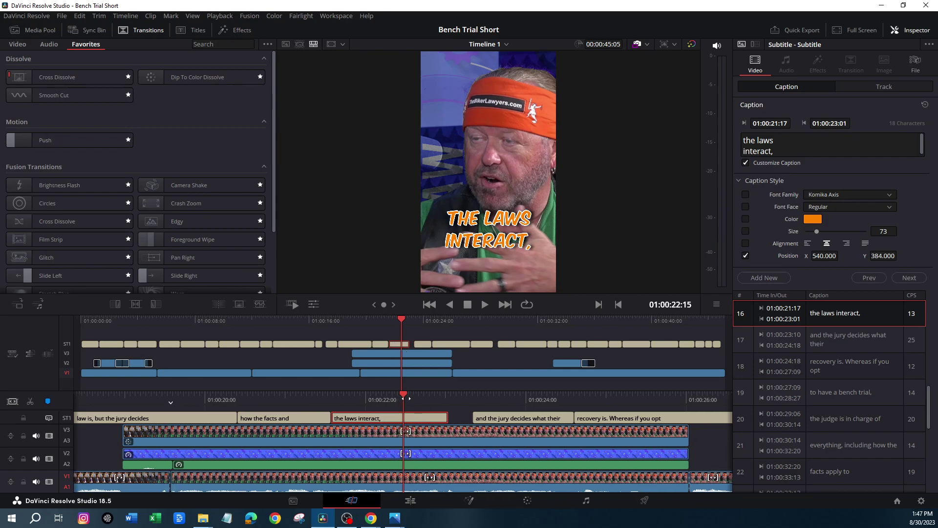
# Step: Play back the fifteenth to seventeenth captions to check their placement over the speaker
pyautogui.click(376, 372)
pyautogui.click(440, 418)
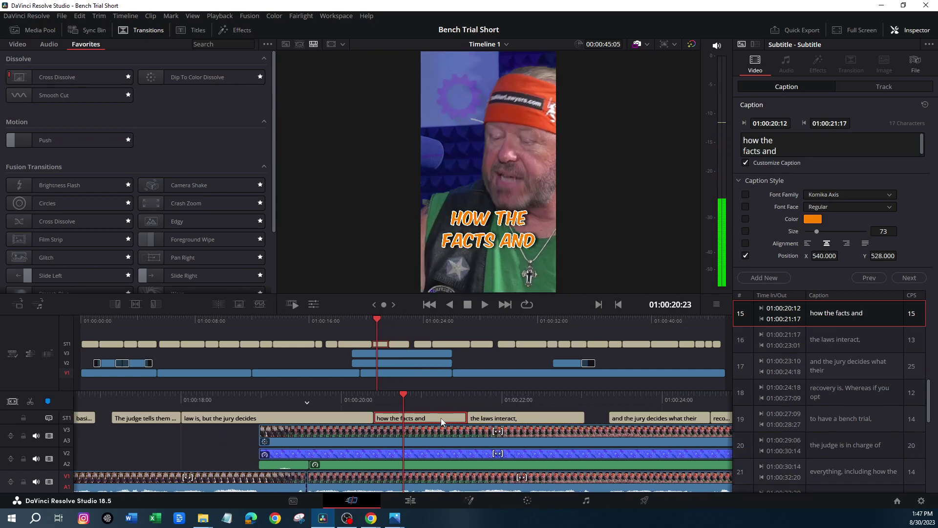
pyautogui.press('space')
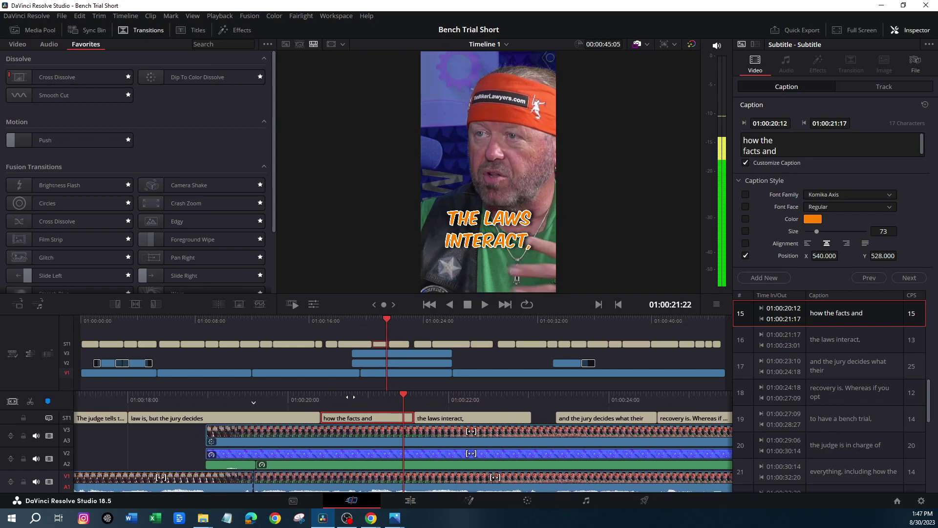
pyautogui.press('space')
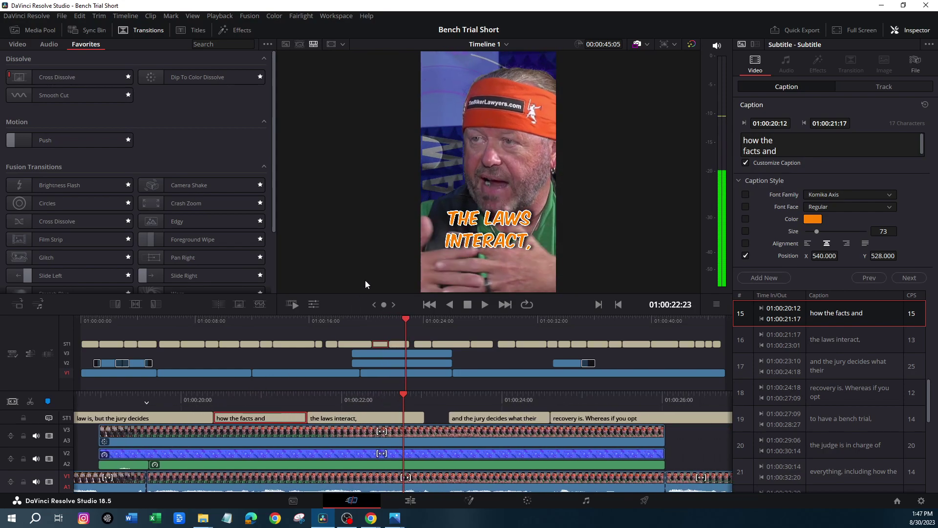
pyautogui.click(485, 304)
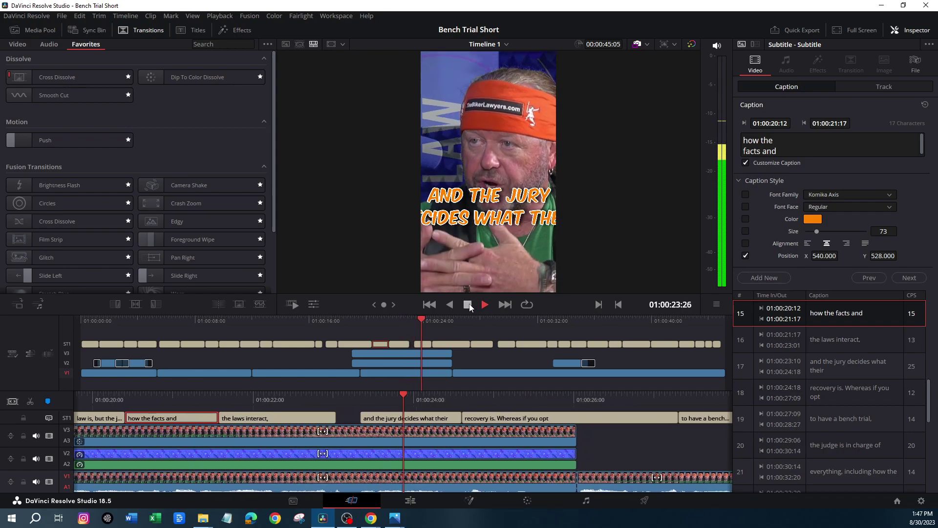
# Step: Break the seventeenth caption into three lines: "and the jury", "decides" and "what their"
pyautogui.click(468, 304)
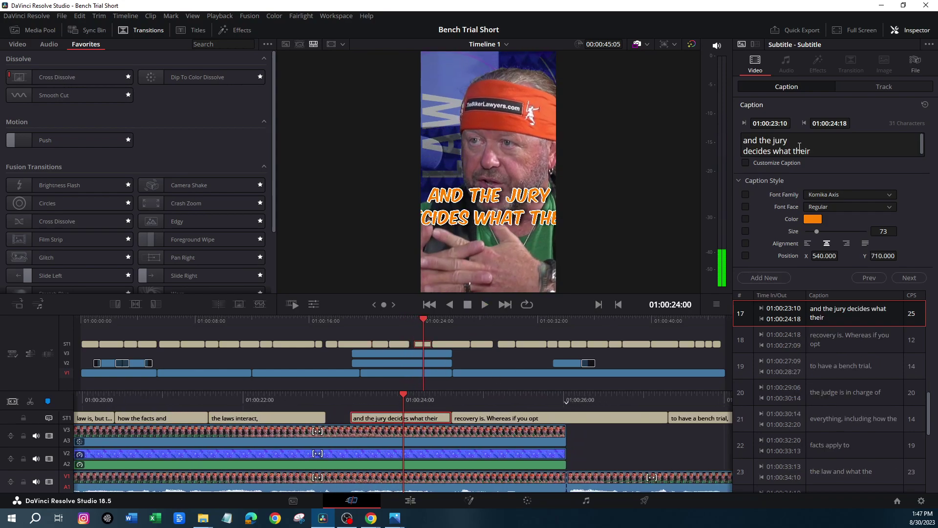
pyautogui.click(791, 150)
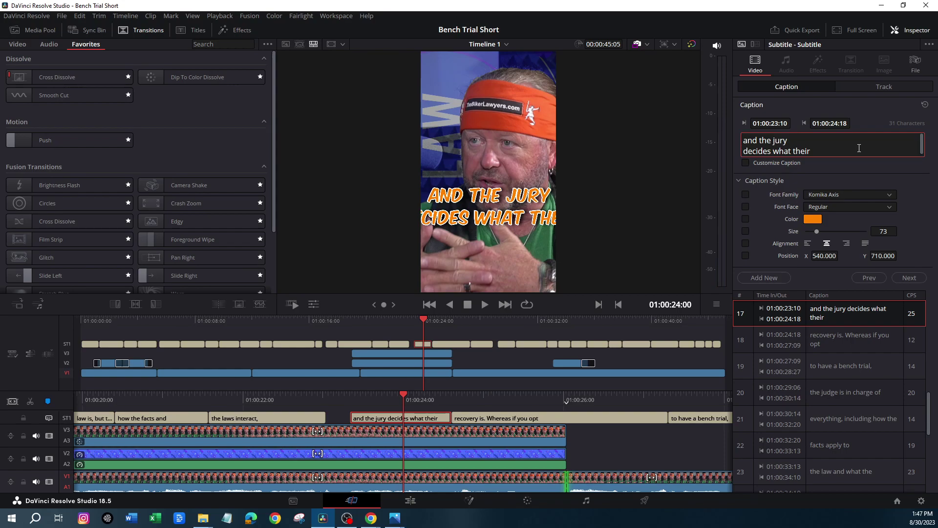
pyautogui.press('Return')
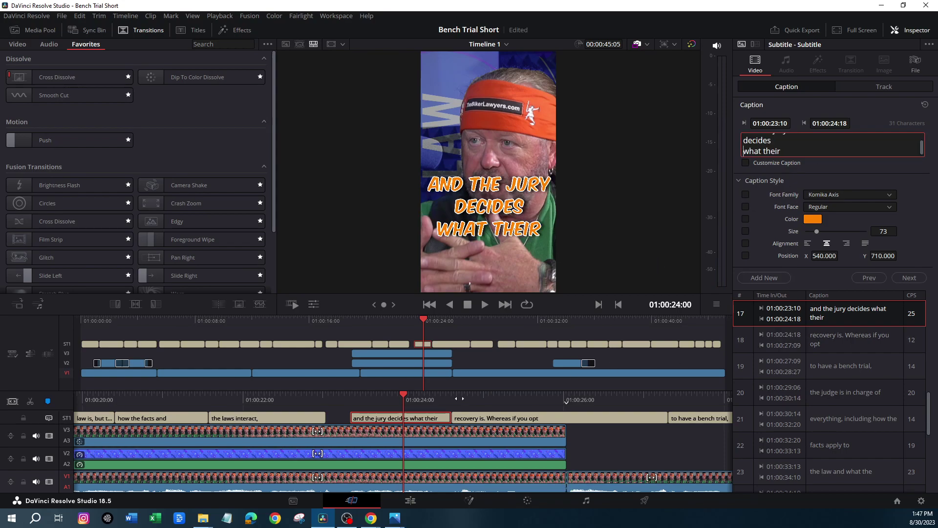
# Step: Turn on customization for the seventeenth caption and color all of its text red
pyautogui.click(746, 163)
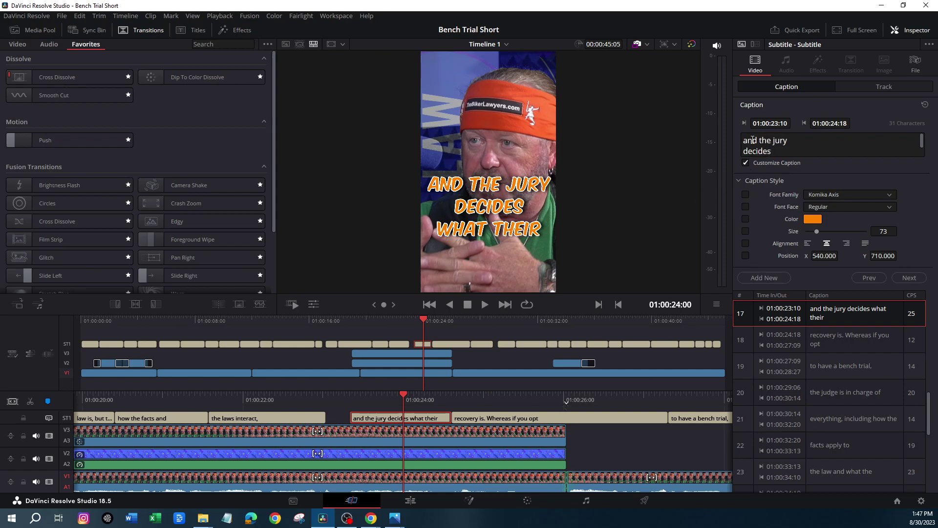
pyautogui.moveTo(742, 141); pyautogui.dragTo(796, 164)
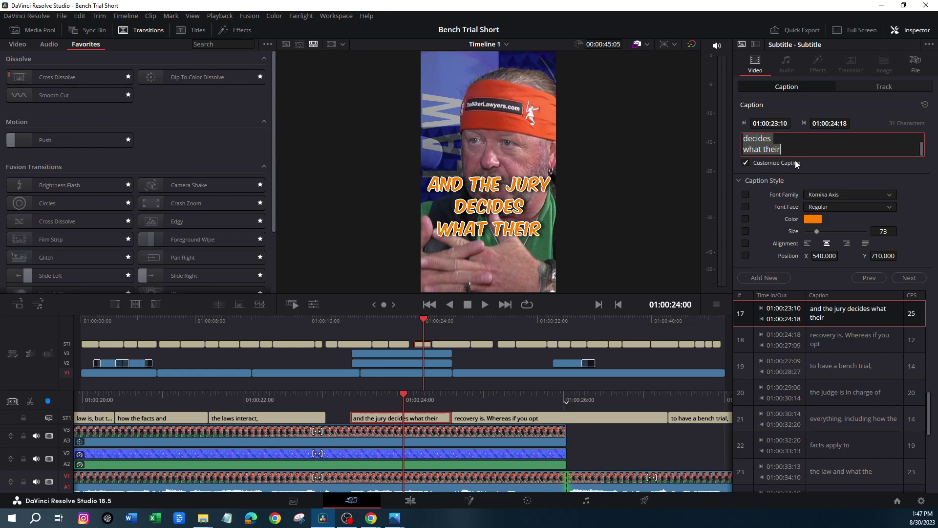
pyautogui.click(807, 218)
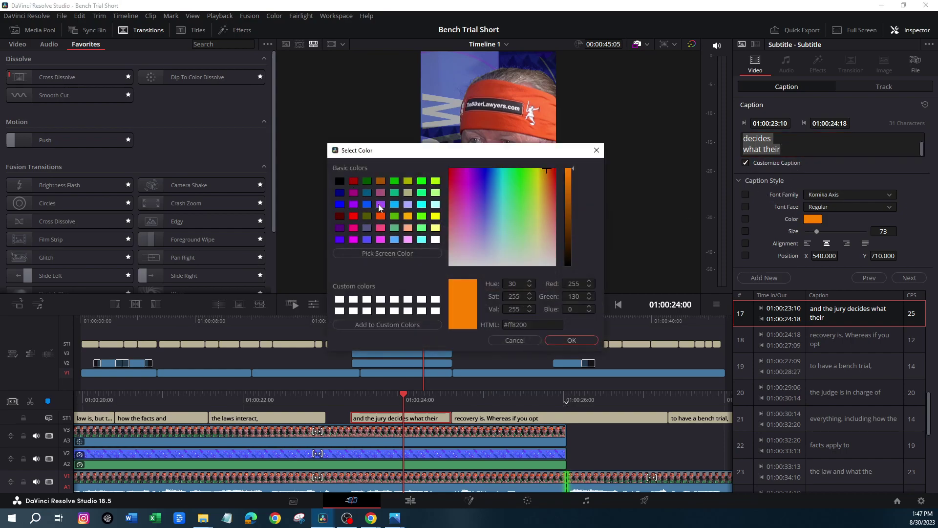
pyautogui.click(353, 216)
pyautogui.click(571, 340)
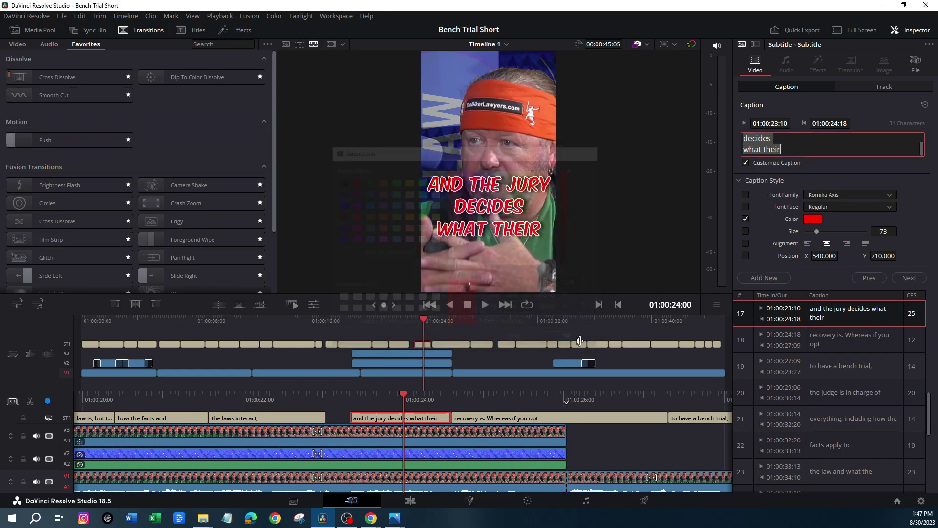
# Step: Lower the seventeenth caption to a Y position of 443 and open the subtitle track's style settings
pyautogui.moveTo(884, 255); pyautogui.dragTo(889, 244)
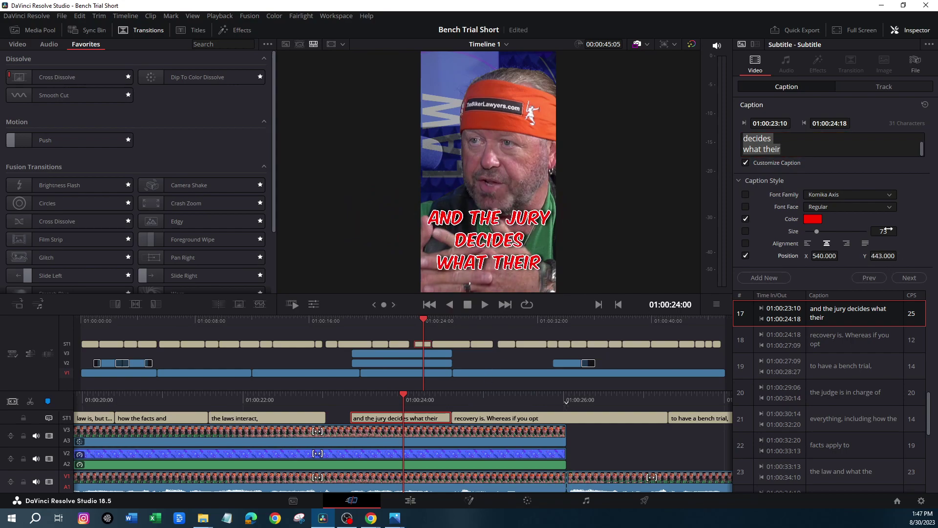
pyautogui.click(872, 86)
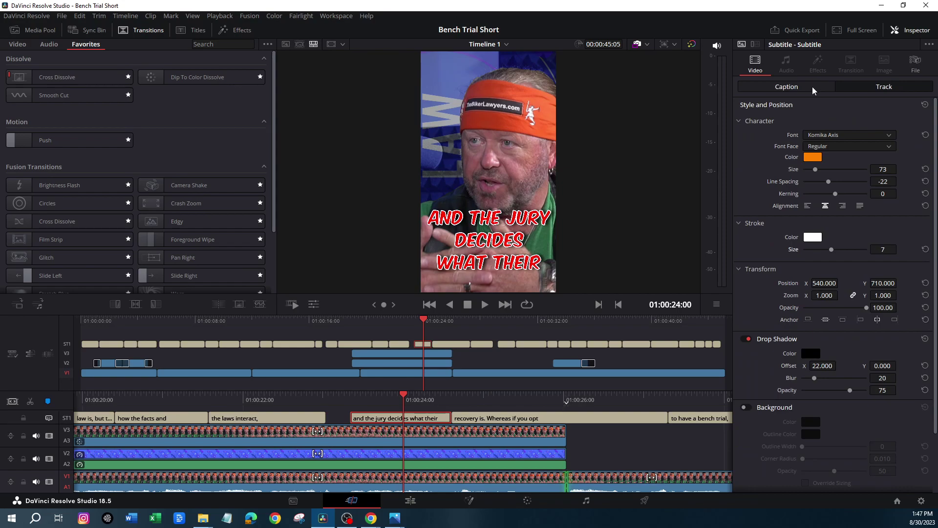
# Step: Break the eighteenth caption into three lines: "recovery is.", "Whereas if" and "you opt"
pyautogui.click(812, 87)
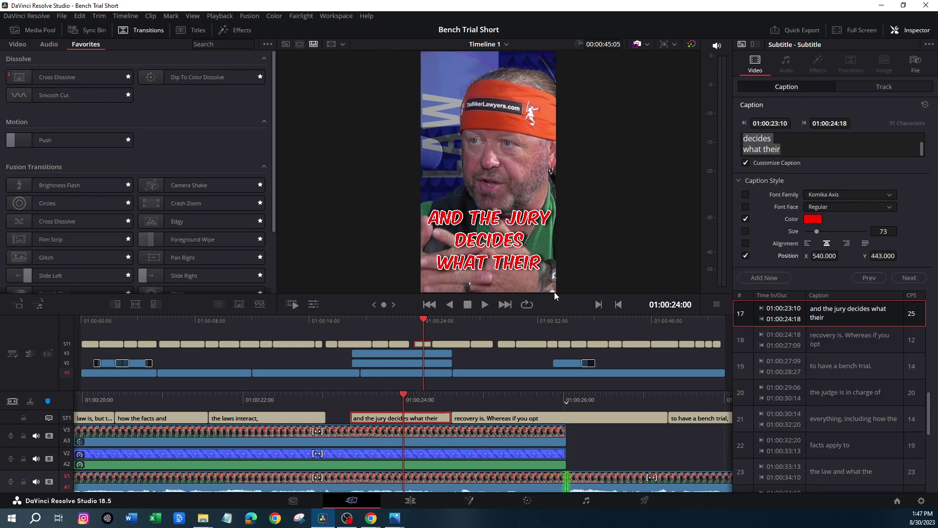
pyautogui.click(481, 305)
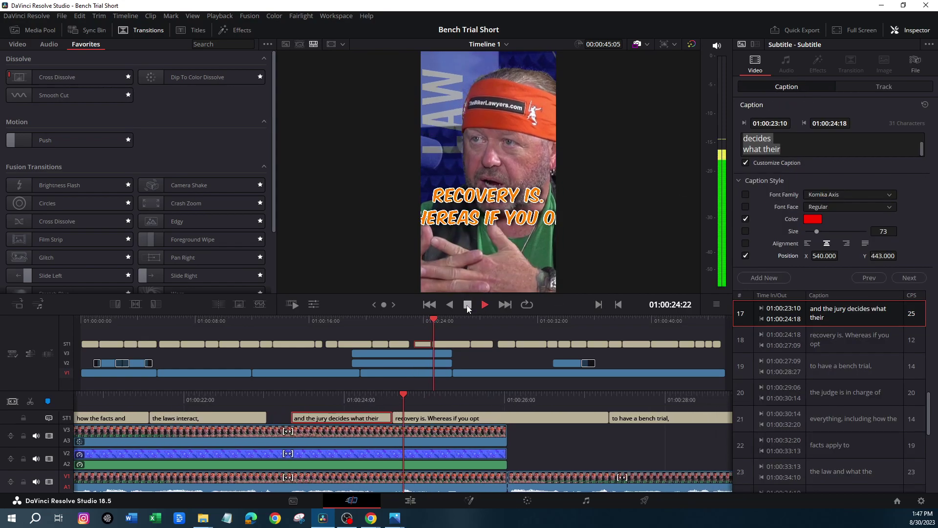
pyautogui.click(450, 417)
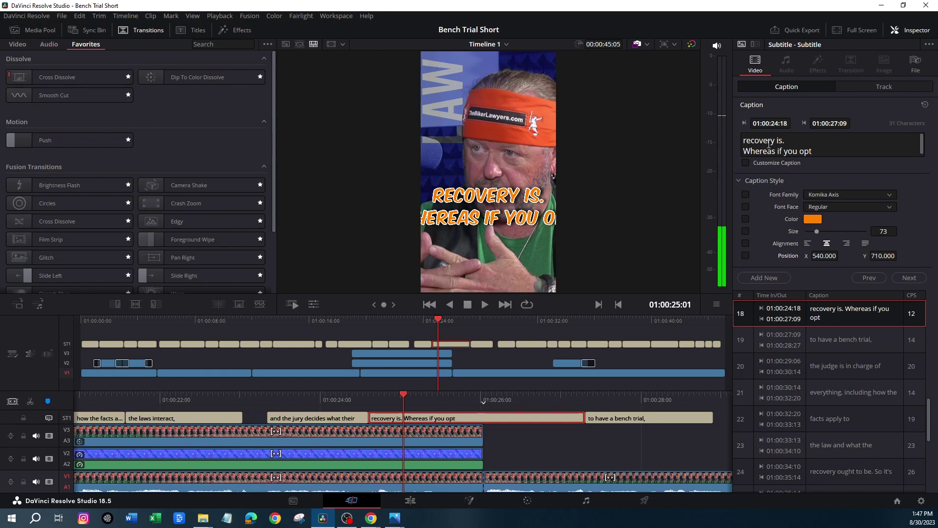
pyautogui.click(785, 151)
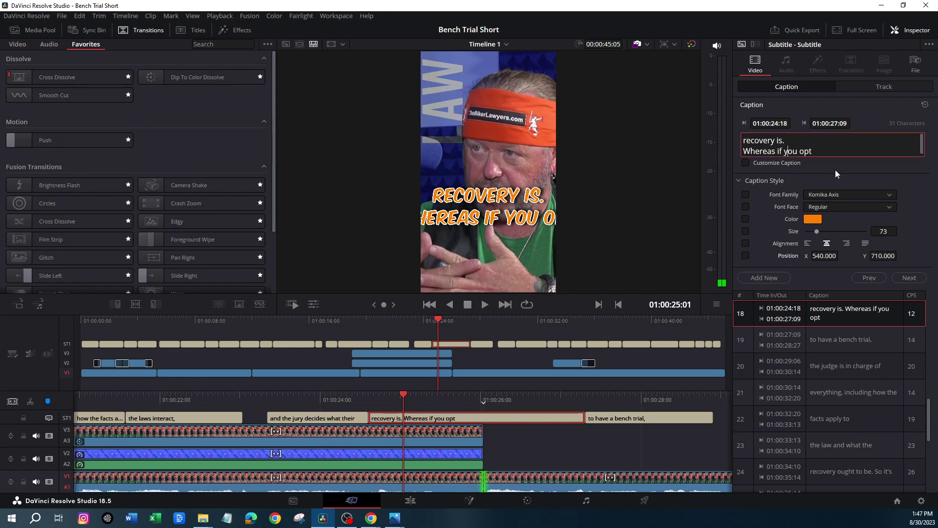
pyautogui.press('BackSpace')
pyautogui.press('Return')
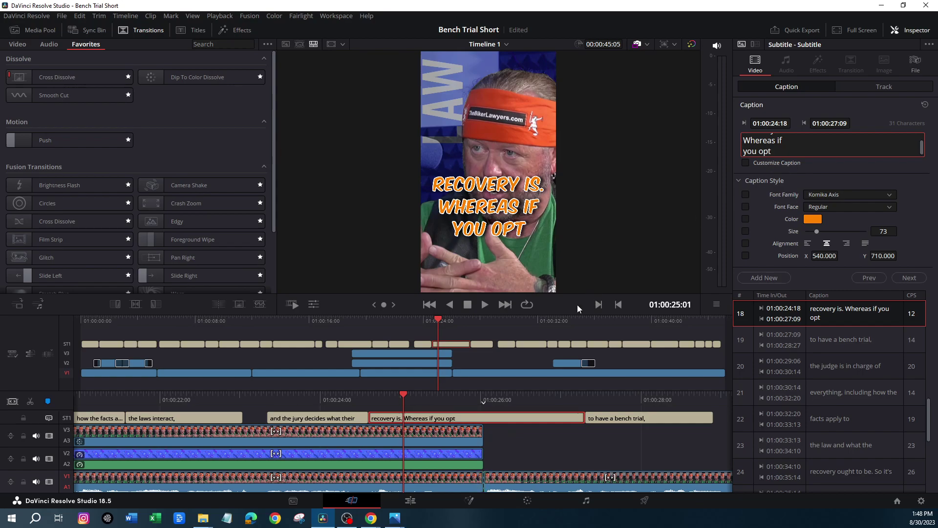
# Step: Color only the words "recovery is." green (#00aa00) in the eighteenth caption and turn on its customization
pyautogui.scroll(1, 776, 145)
pyautogui.moveTo(792, 140); pyautogui.dragTo(737, 142)
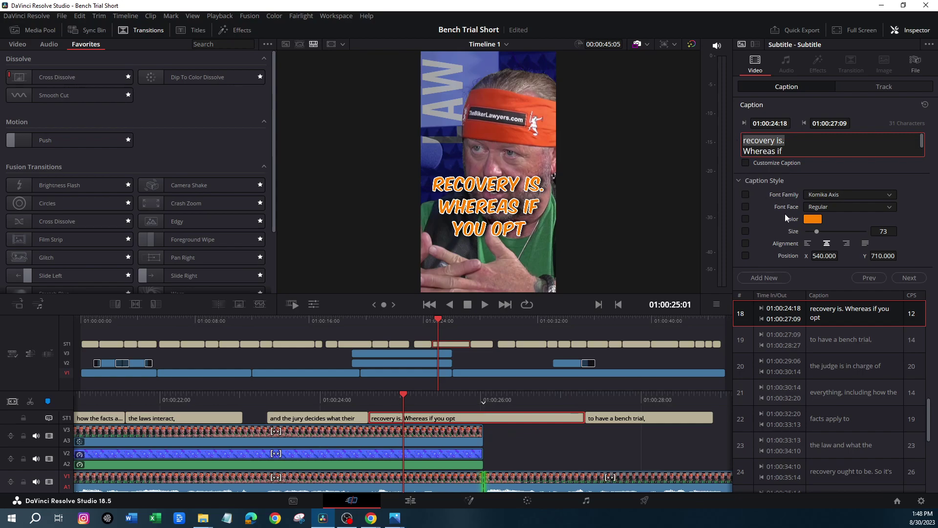
pyautogui.click(812, 219)
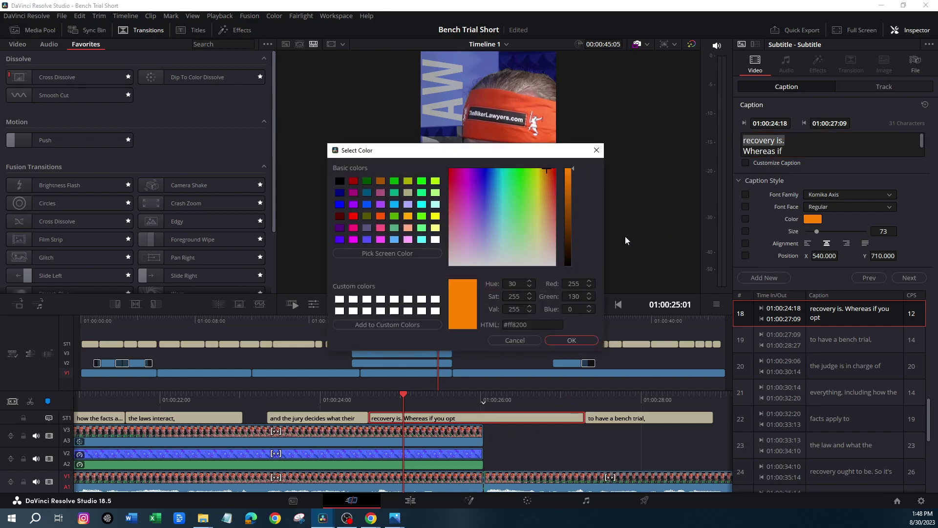
pyautogui.click(393, 181)
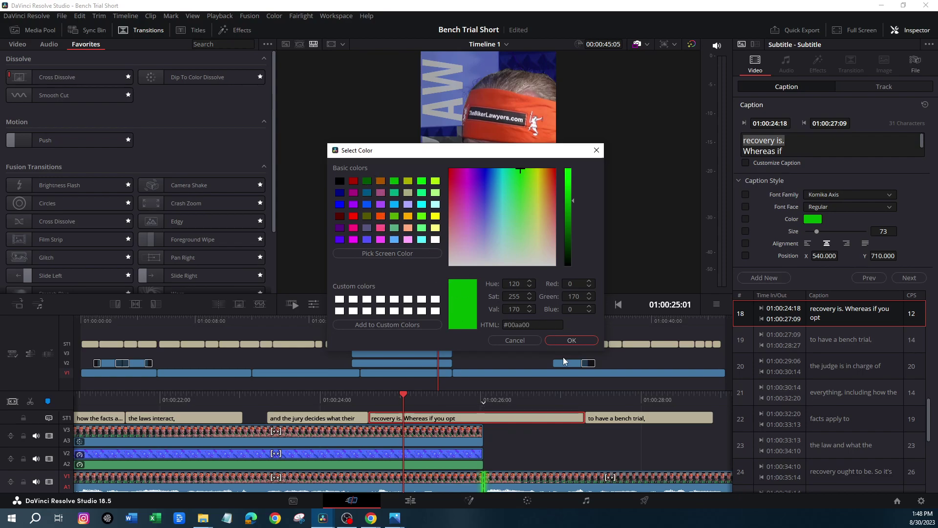
pyautogui.click(570, 341)
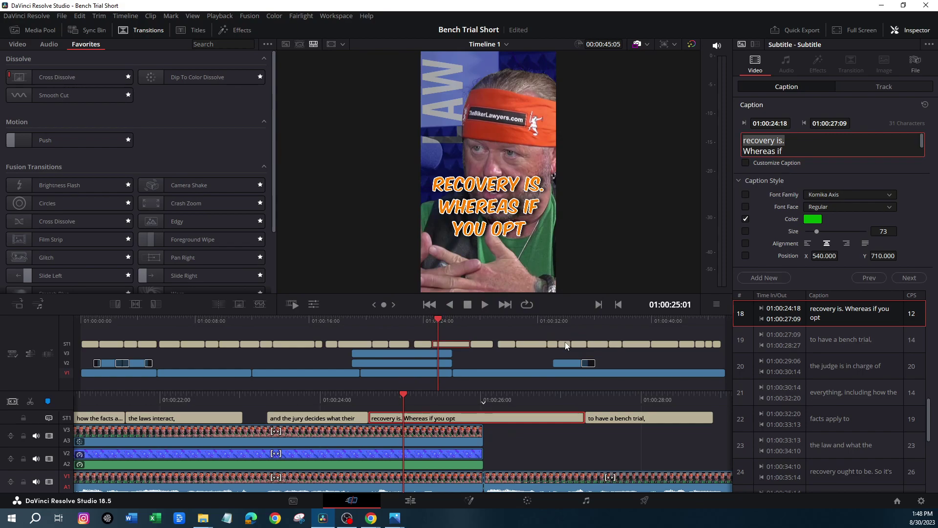
pyautogui.click(744, 163)
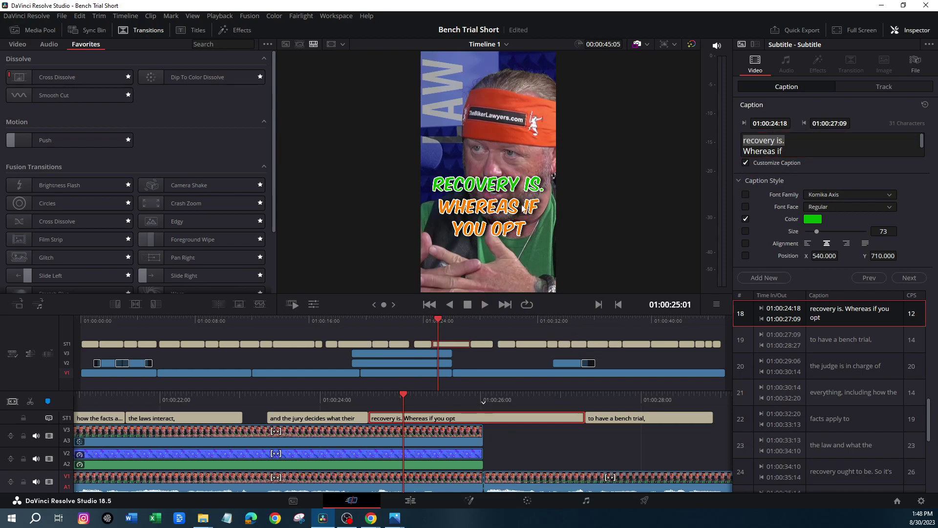
# Step: Lower the eighteenth caption to a Y position of 480 and play back into the nineteenth caption
pyautogui.moveTo(899, 255)
pyautogui.mouseDown()
pyautogui.moveTo(899, 281)
pyautogui.moveTo(899, 255)
pyautogui.mouseUp()
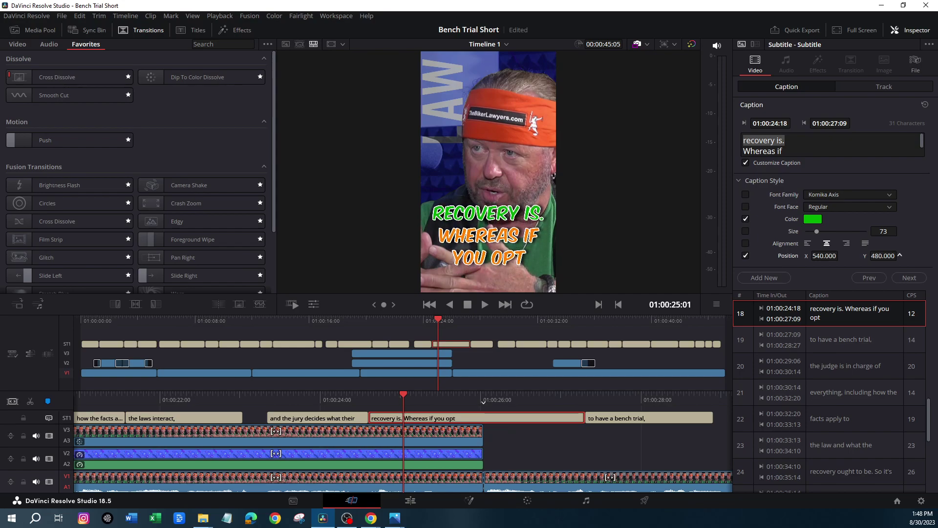
pyautogui.moveTo(412, 398); pyautogui.dragTo(562, 383)
pyautogui.click(485, 304)
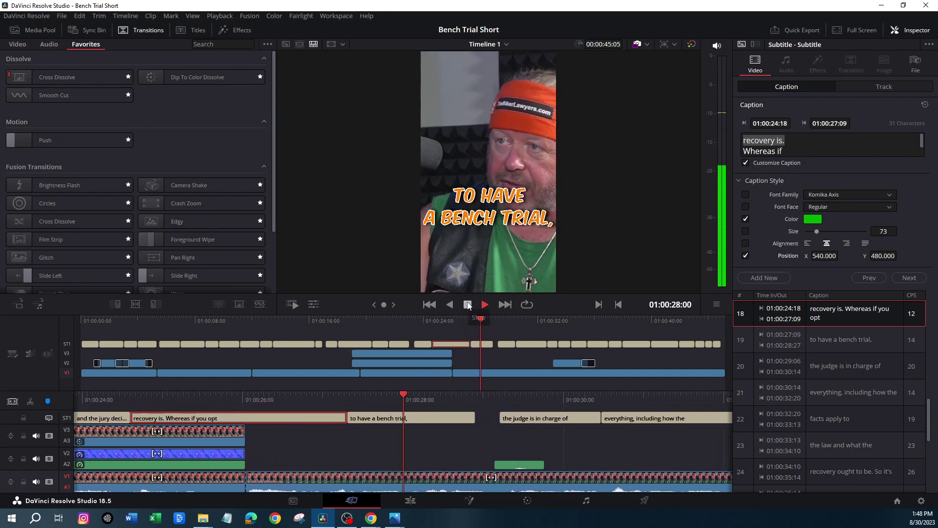
pyautogui.click(468, 305)
# Step: Turn on customization for the nineteenth caption, "to have a bench trial,", and raise it to a Y position of 1608
pyautogui.moveTo(400, 386); pyautogui.dragTo(472, 394)
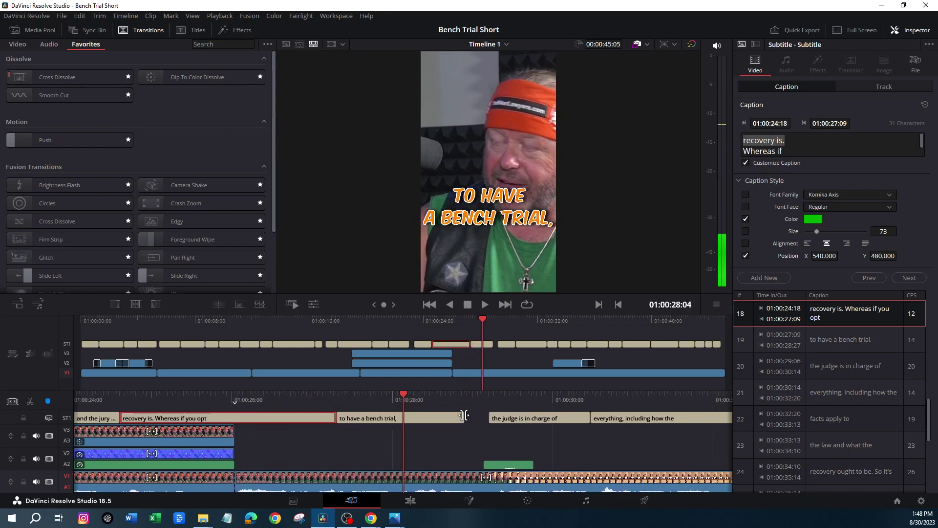
pyautogui.click(442, 415)
pyautogui.click(746, 162)
pyautogui.moveTo(883, 256)
pyautogui.mouseDown()
pyautogui.moveTo(900, 255)
pyautogui.moveTo(875, 255)
pyautogui.mouseUp()
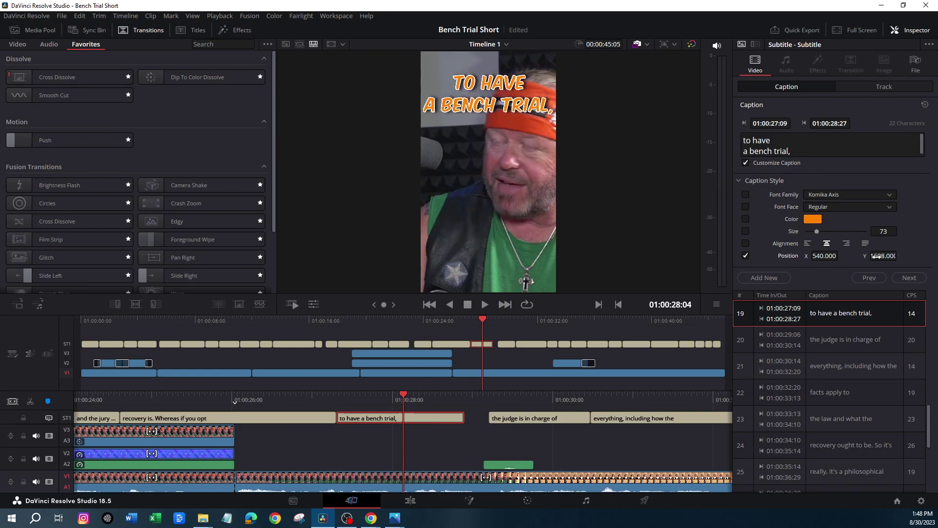
# Step: Color only the words "a bench trial," red (#ff0000) in the nineteenth caption
pyautogui.moveTo(795, 151); pyautogui.dragTo(746, 153)
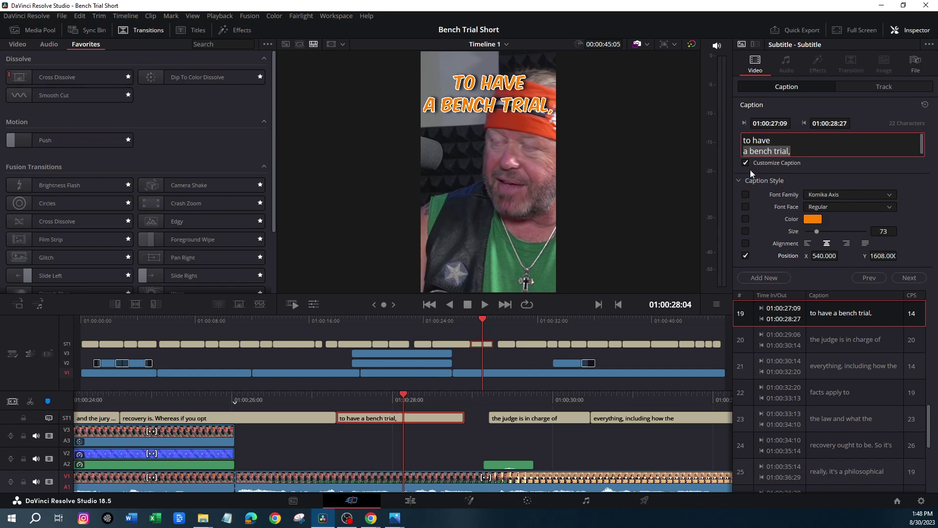
pyautogui.click(745, 162)
pyautogui.click(745, 163)
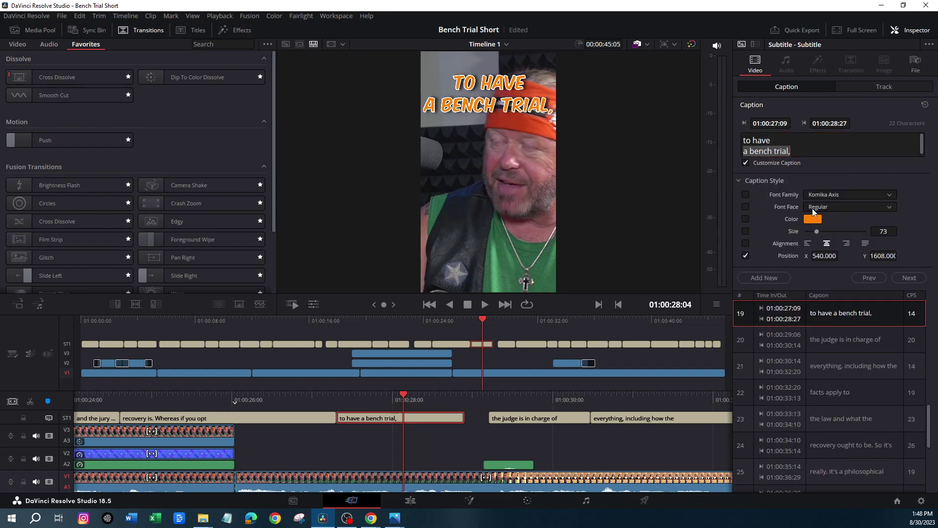
pyautogui.click(811, 220)
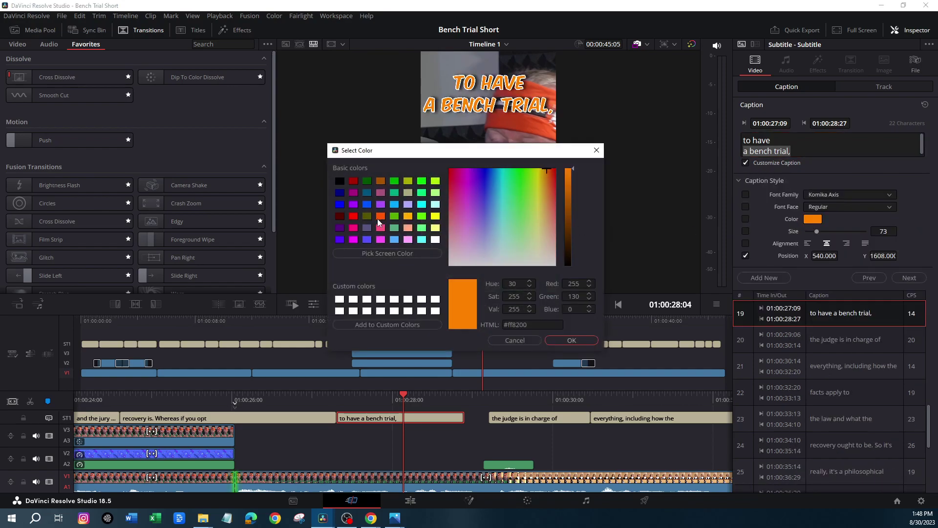
pyautogui.click(353, 216)
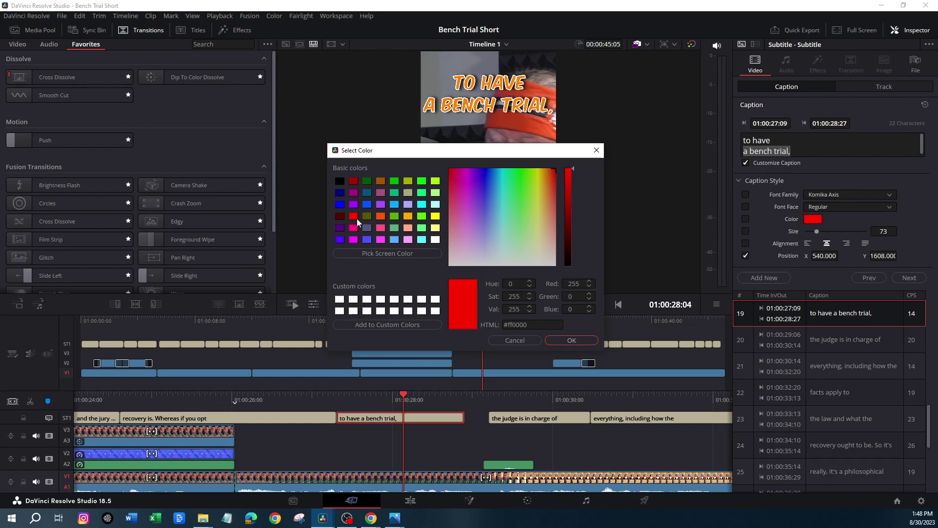
pyautogui.click(568, 341)
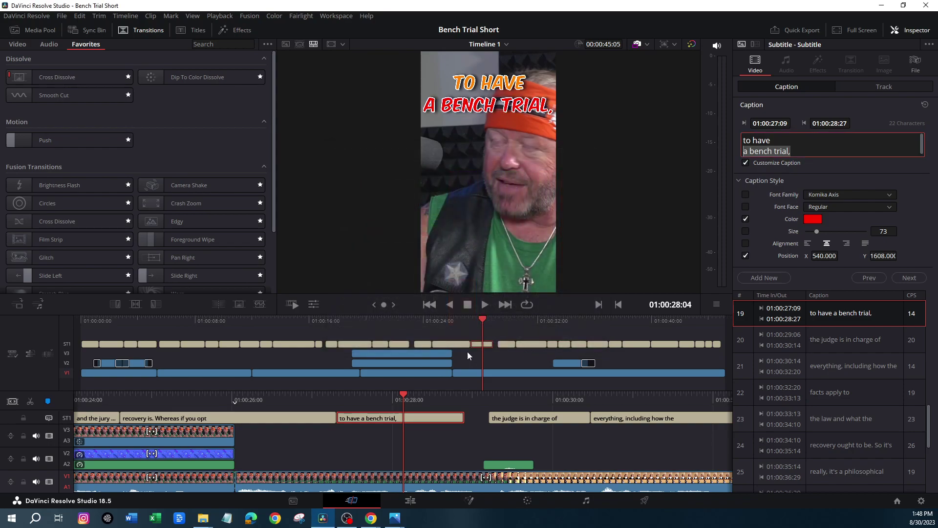
# Step: Rebreak the twentieth caption so its two lines read "the judge is" and "in charge of"
pyautogui.click(485, 304)
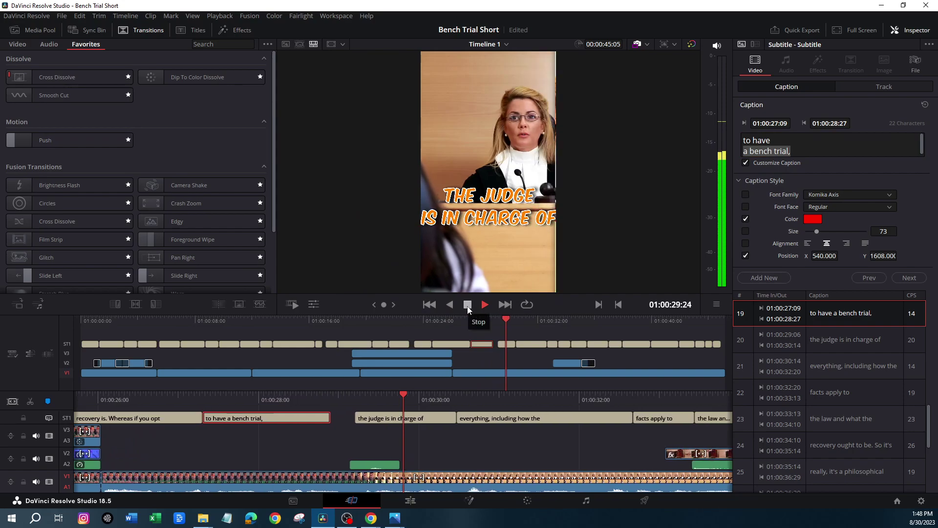
pyautogui.click(468, 306)
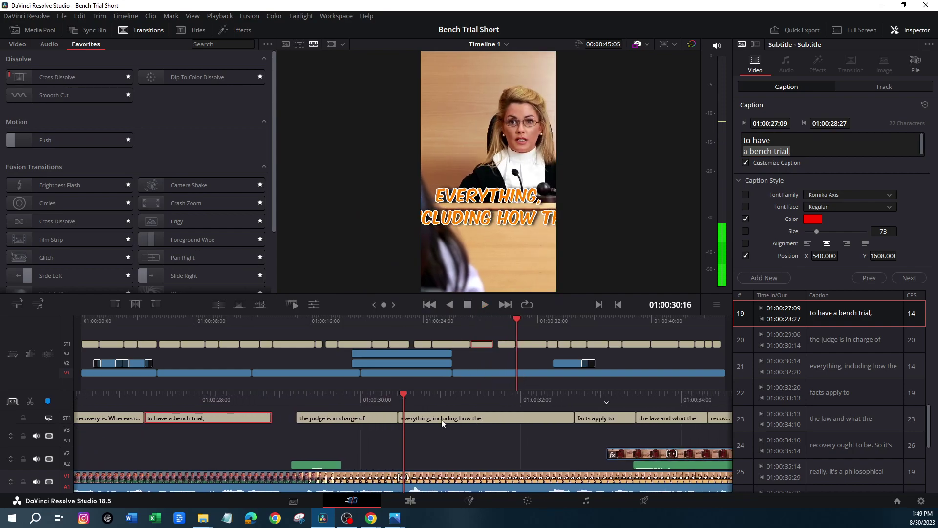
pyautogui.click(361, 417)
pyautogui.moveTo(402, 394); pyautogui.dragTo(336, 393)
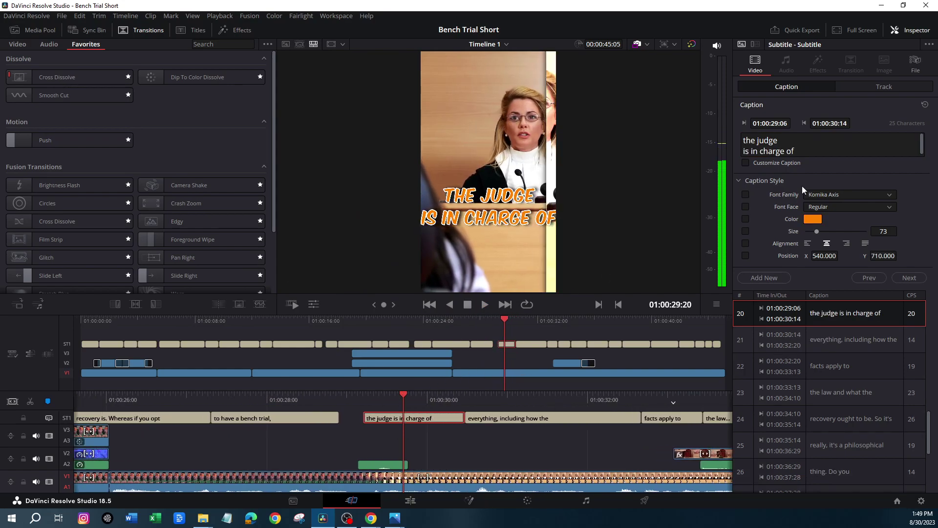
pyautogui.click(746, 151)
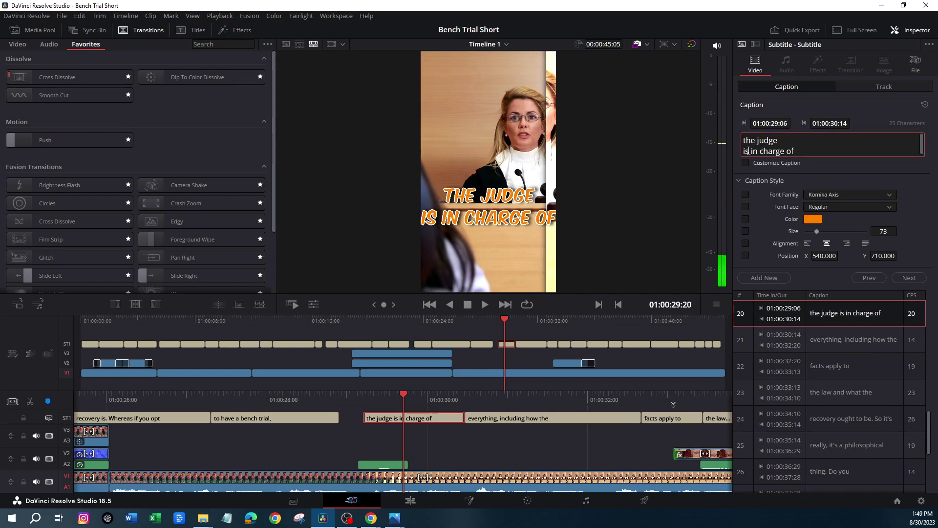
pyautogui.click(790, 143)
pyautogui.write('is')
pyautogui.moveTo(754, 151); pyautogui.dragTo(736, 149)
pyautogui.press('BackSpace')
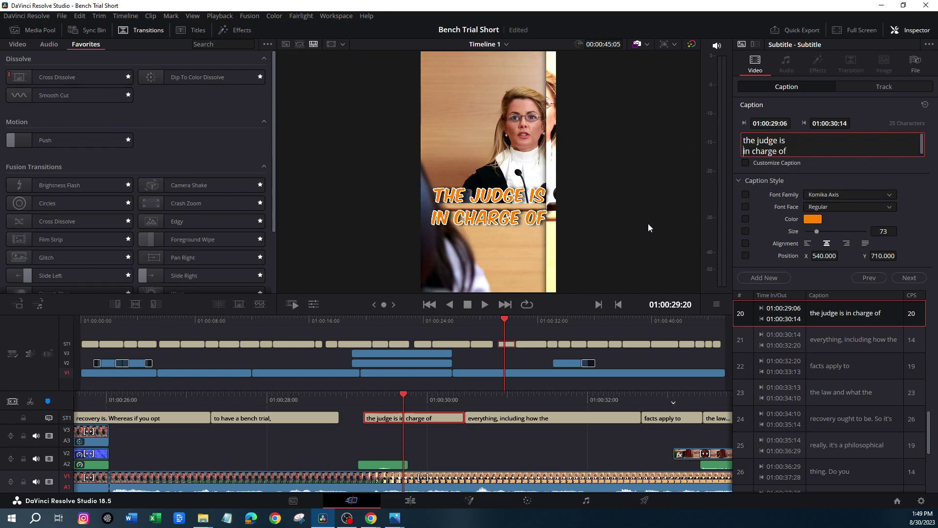
# Step: Customize the twentieth caption with a Y position of 483 and play it back into the twenty-first caption
pyautogui.click(745, 162)
pyautogui.moveTo(882, 255); pyautogui.dragTo(900, 255)
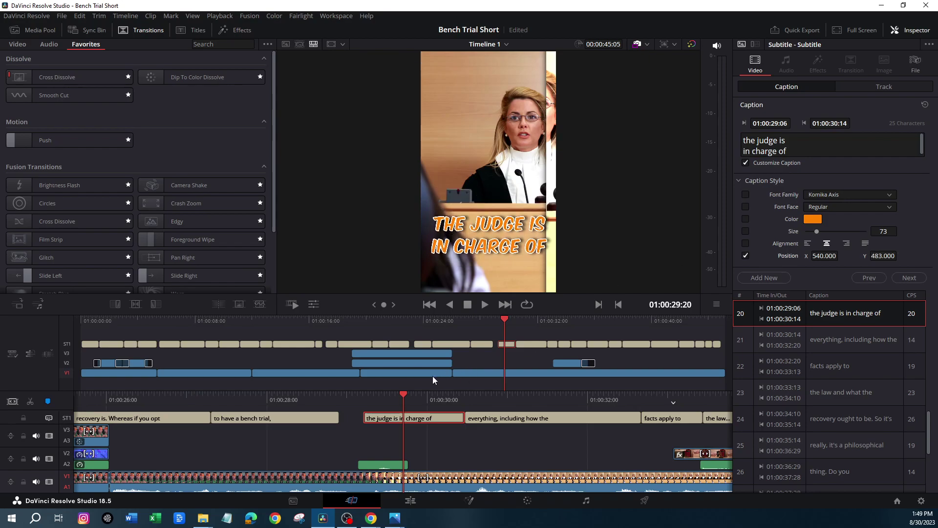
pyautogui.moveTo(415, 399); pyautogui.dragTo(601, 389)
pyautogui.press('space')
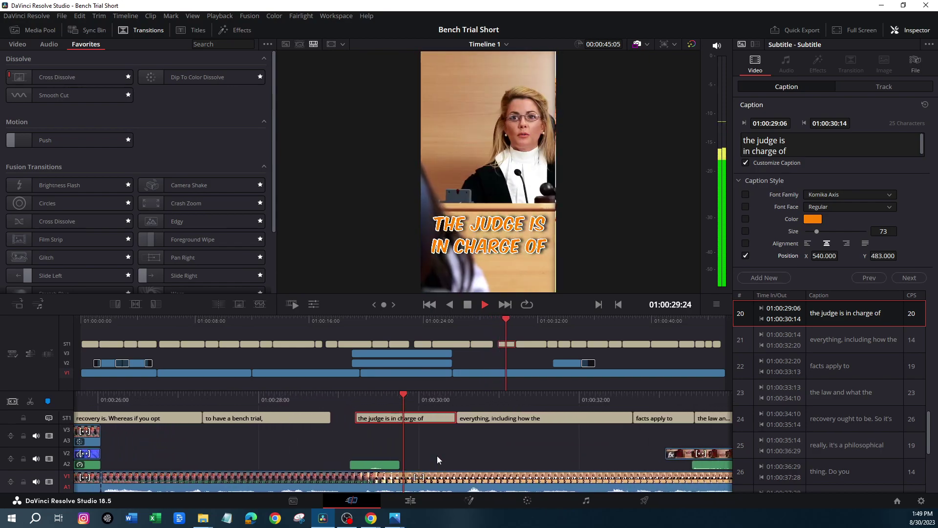
pyautogui.press('space')
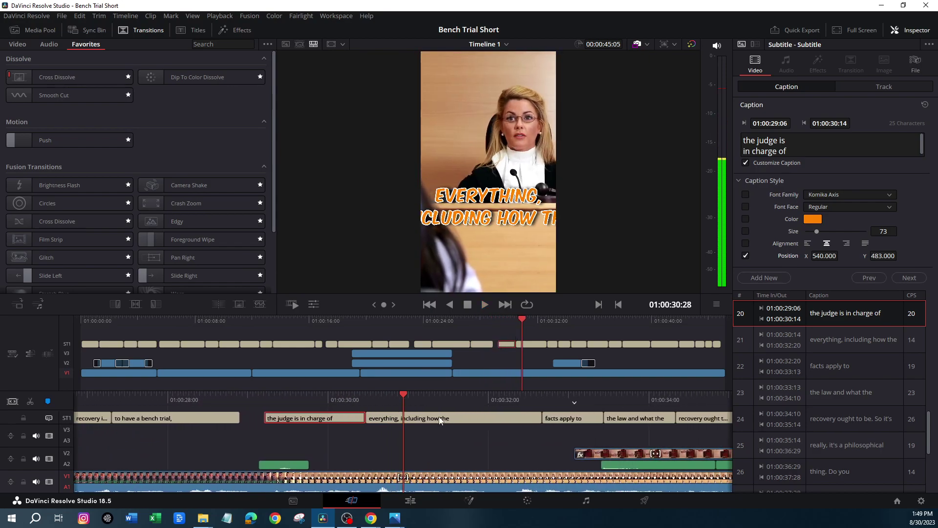
# Step: Break the twenty-first caption into three lines: "everything,", "including" and "how the"
pyautogui.click(778, 151)
pyautogui.press('BackSpace')
pyautogui.press('Return')
pyautogui.click(484, 304)
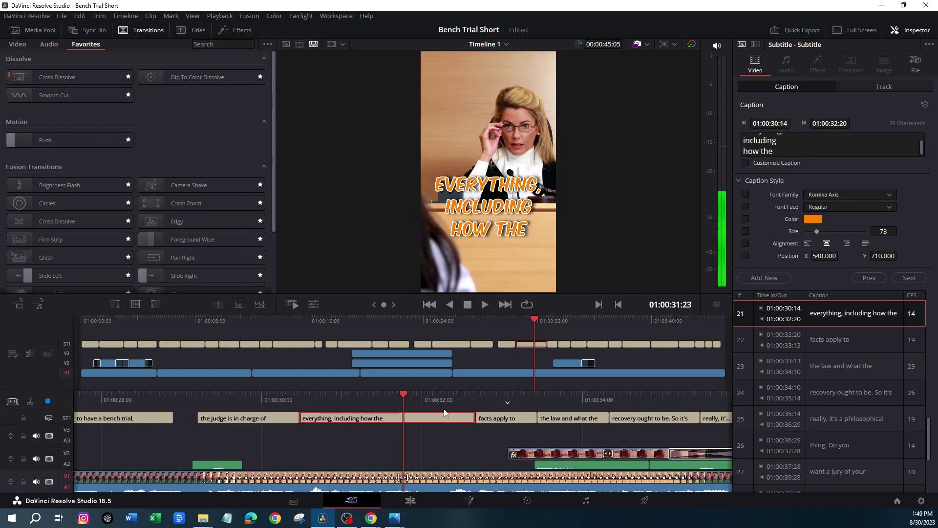
# Step: Turn on customization for the twenty-first caption and lower it to a Y position of 598
pyautogui.click(746, 162)
pyautogui.moveTo(883, 255)
pyautogui.mouseDown()
pyautogui.moveTo(858, 255)
pyautogui.moveTo(881, 256)
pyautogui.mouseUp()
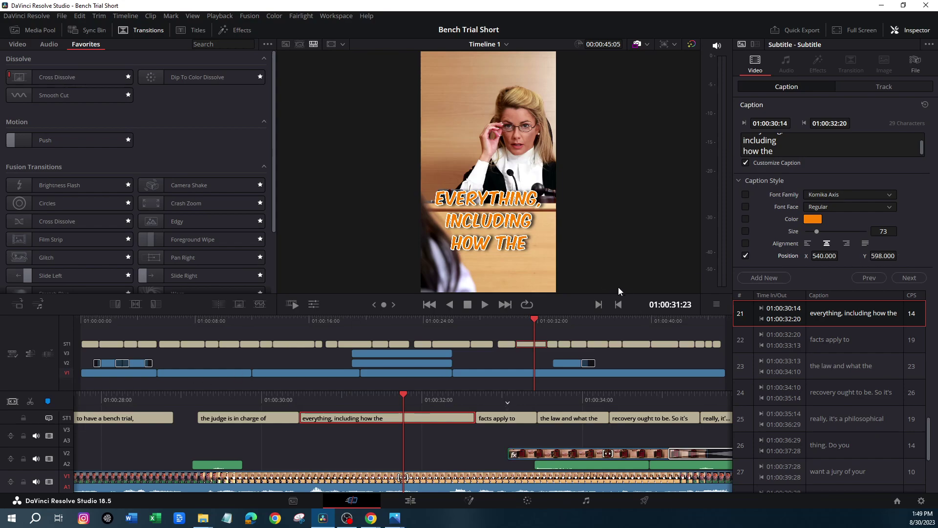
pyautogui.click(484, 305)
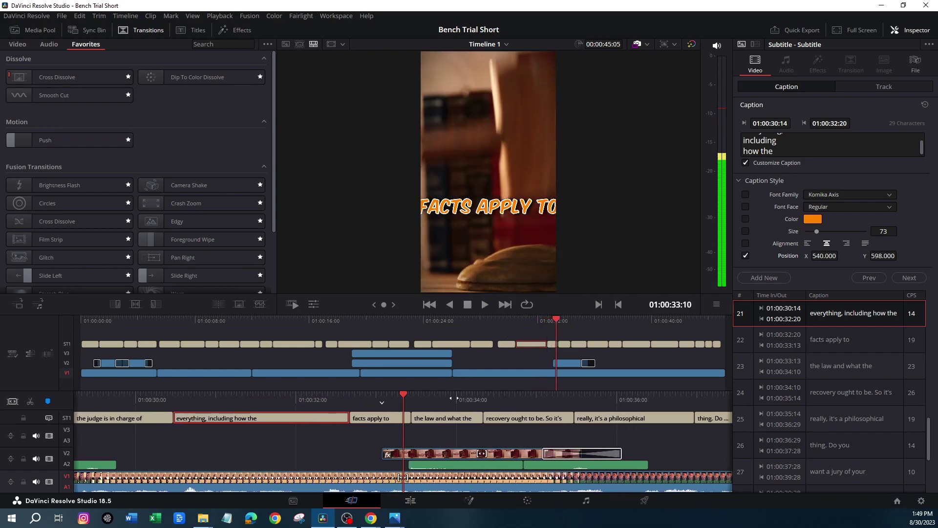
# Step: Break the twenty-second caption into two lines: "facts" and "apply to"
pyautogui.click(380, 421)
pyautogui.click(763, 142)
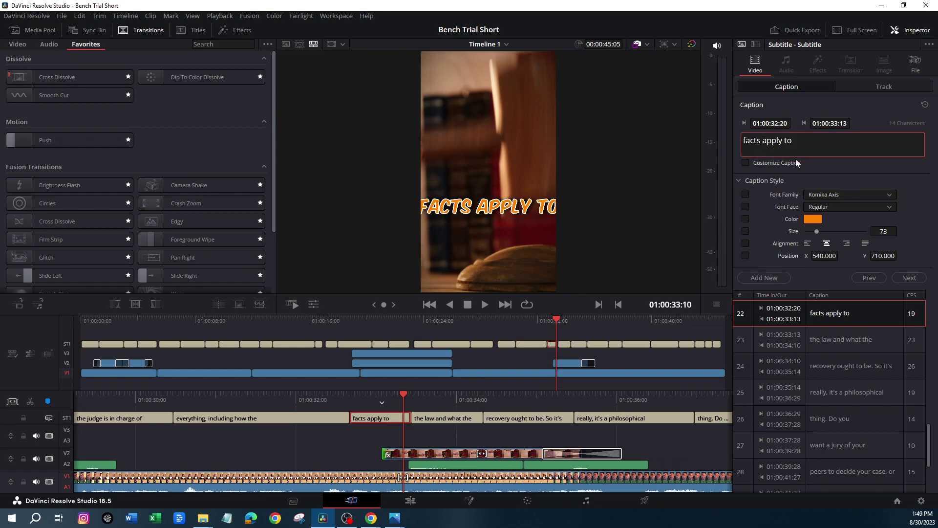
pyautogui.press('Return')
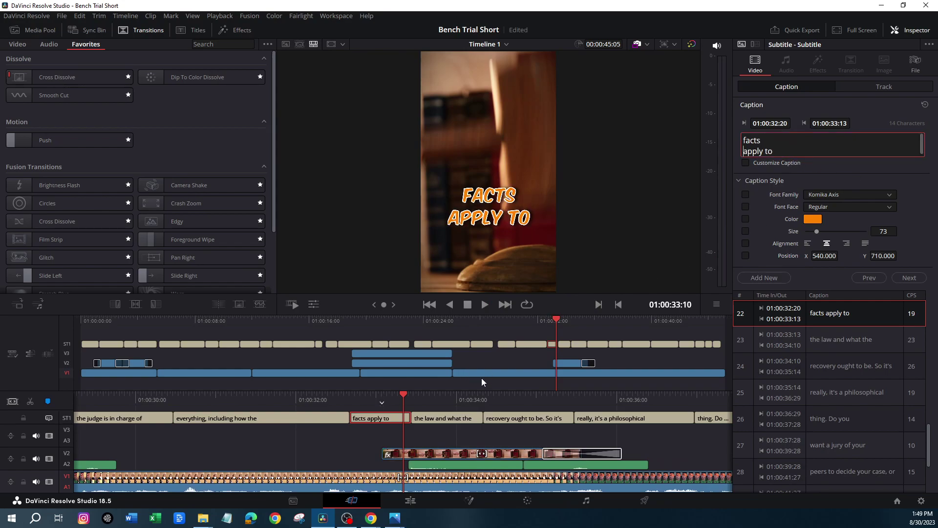
# Step: Play back the twenty-first to twenty-third captions to check their line breaks and placement over the footage
pyautogui.click(485, 304)
pyautogui.click(467, 304)
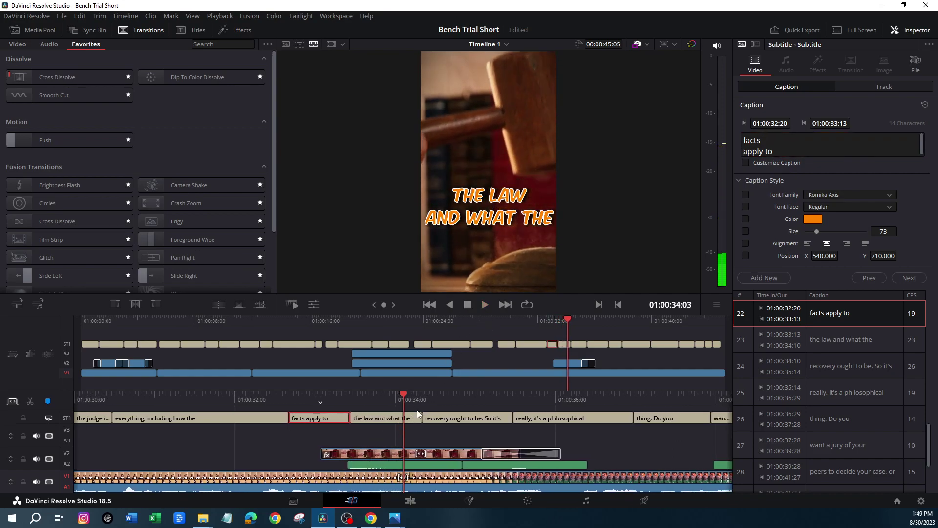
pyautogui.click(386, 418)
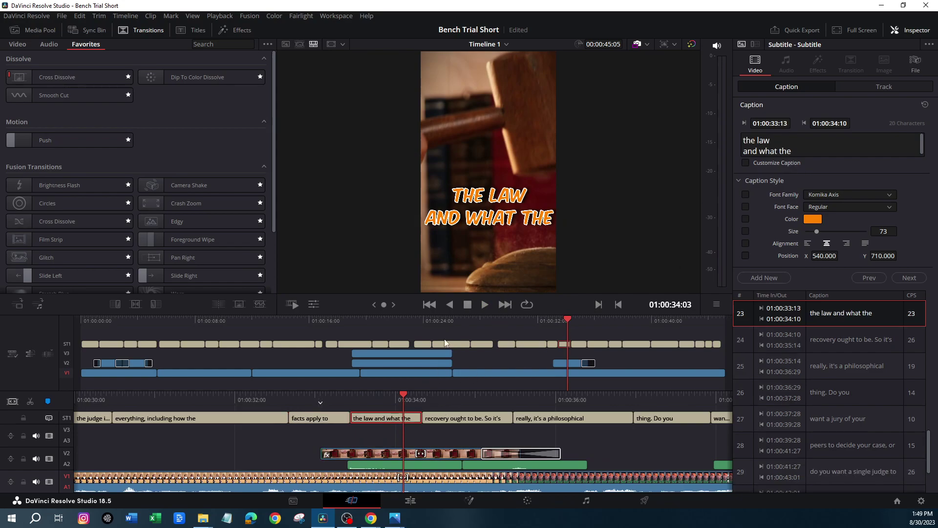
pyautogui.moveTo(406, 398); pyautogui.dragTo(536, 392)
pyautogui.click(485, 305)
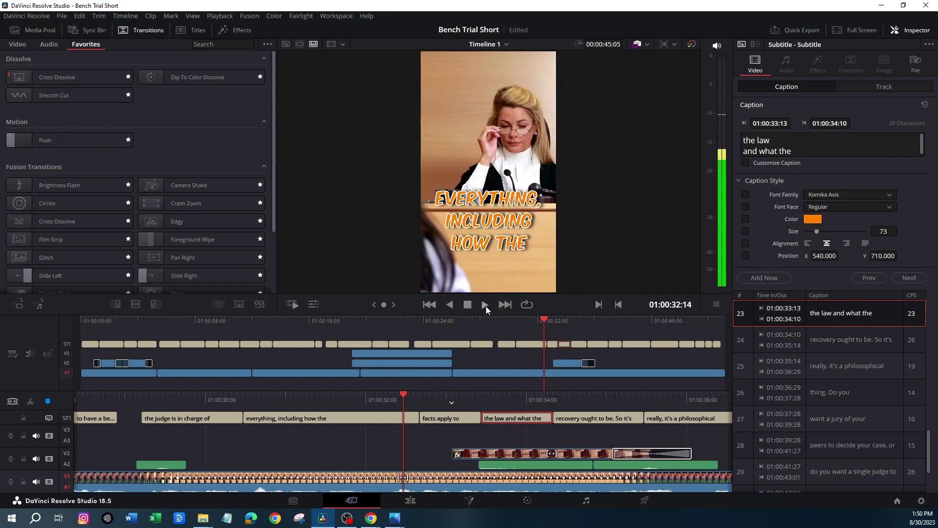
# Step: Customize the twenty-third caption with a Y position of 1582 and break it into three lines: "the law", "and what" and "the"
pyautogui.click(401, 392)
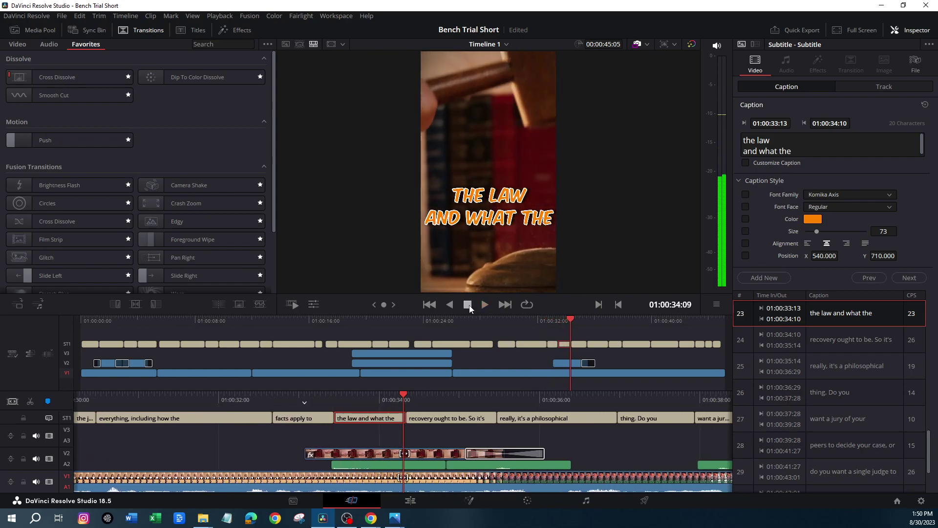
pyautogui.moveTo(401, 392); pyautogui.dragTo(460, 389)
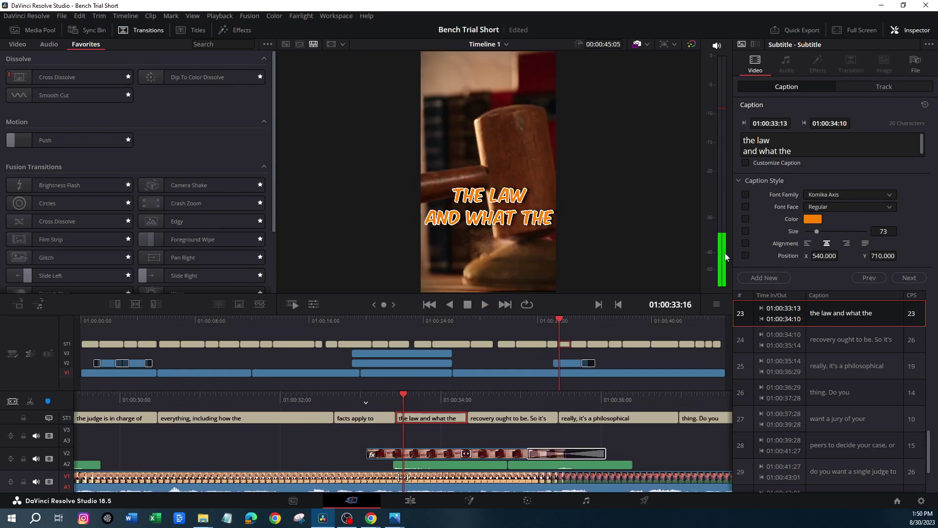
pyautogui.click(745, 162)
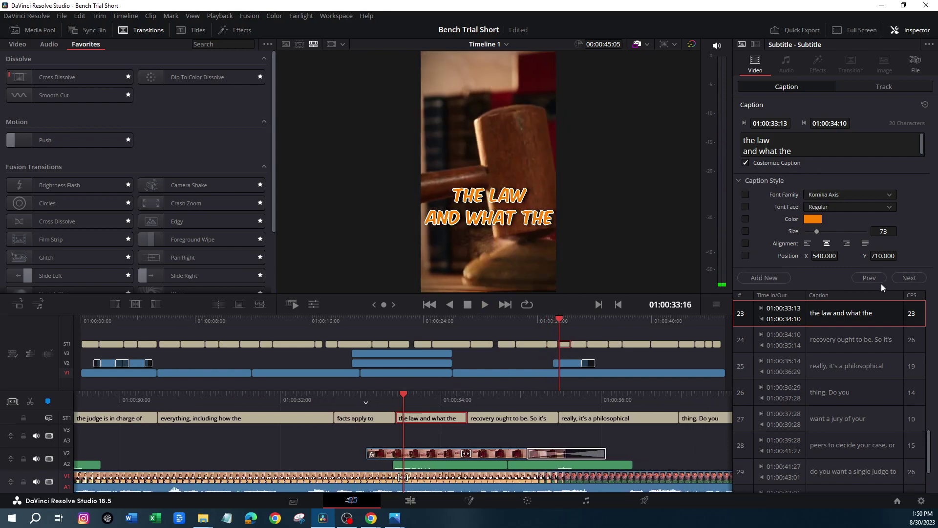
pyautogui.moveTo(880, 258); pyautogui.dragTo(900, 256)
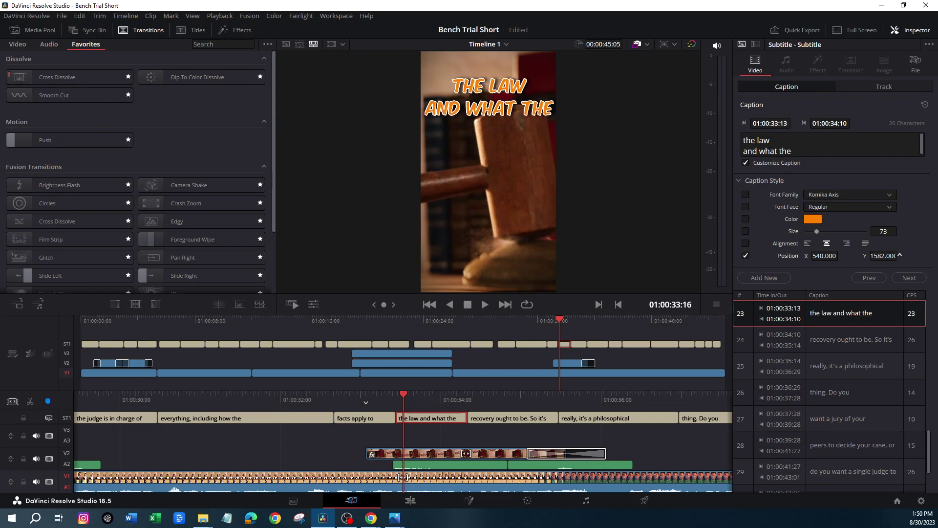
pyautogui.click(778, 151)
pyautogui.press('Return')
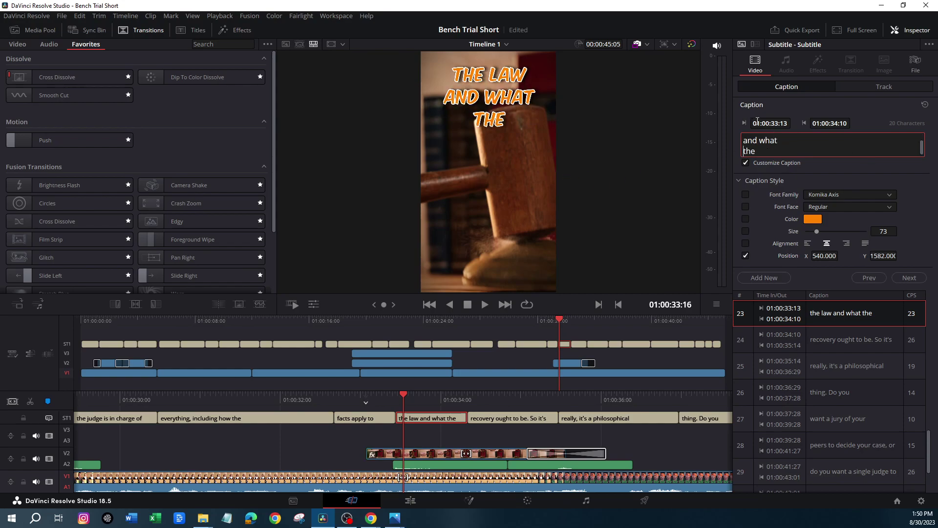
# Step: Color "the law" in the twenty-third caption dark blue and enlarge it to size 95
pyautogui.scroll(1, 772, 146)
pyautogui.moveTo(770, 140); pyautogui.dragTo(734, 134)
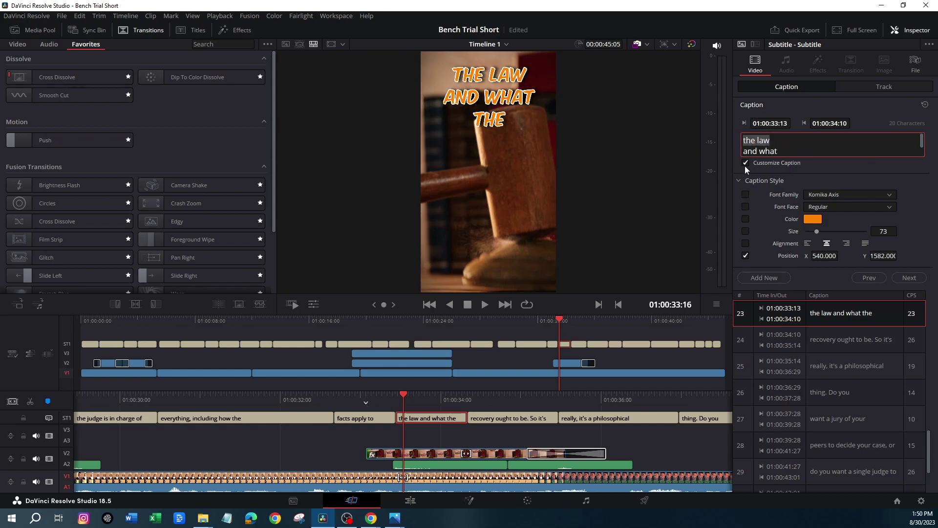
pyautogui.click(814, 219)
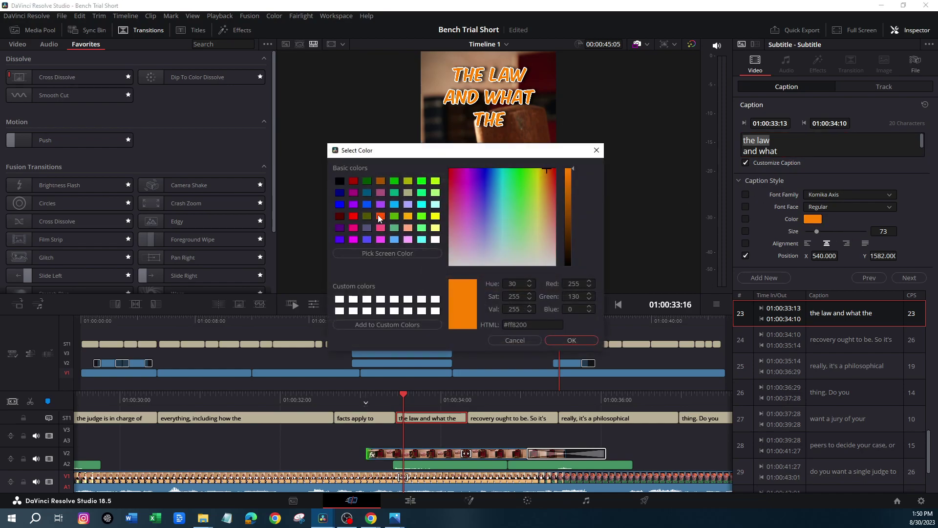
pyautogui.click(340, 205)
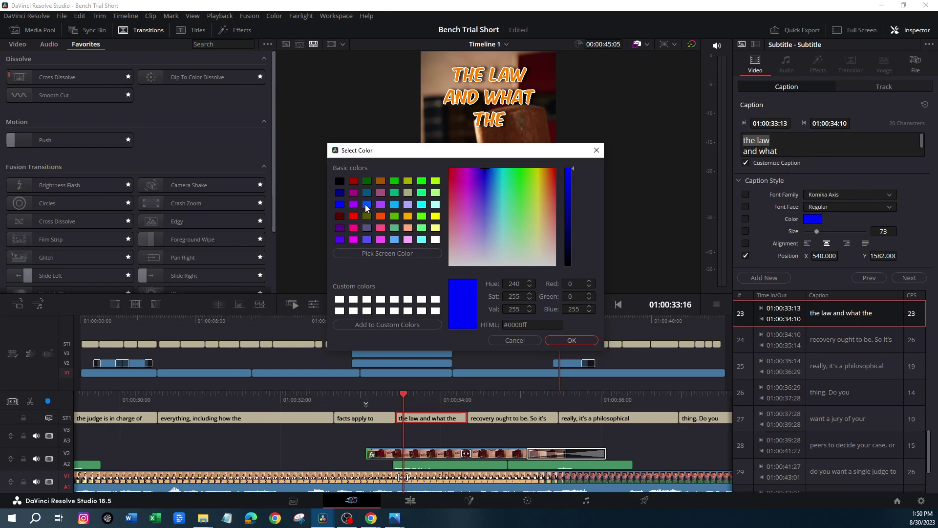
pyautogui.click(340, 193)
pyautogui.click(586, 341)
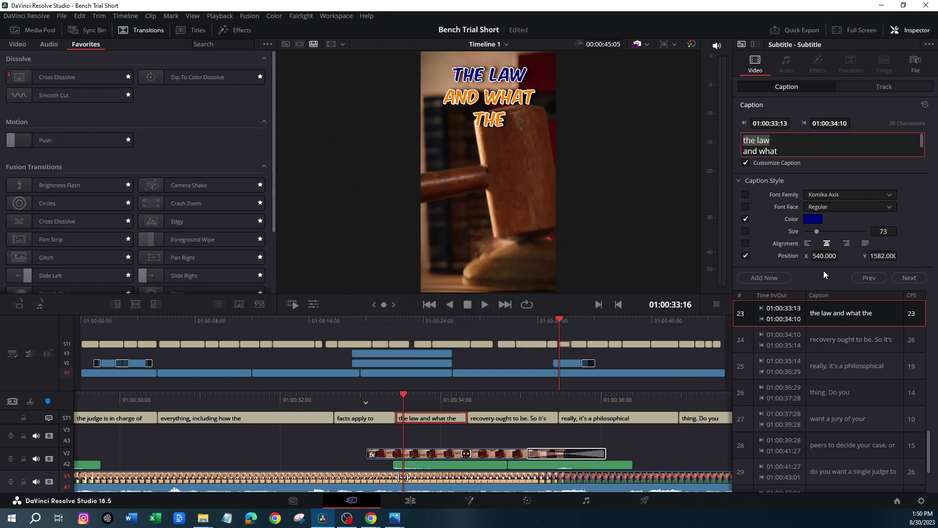
pyautogui.hotkey('ctrl', 's')
pyautogui.moveTo(817, 231); pyautogui.dragTo(820, 230)
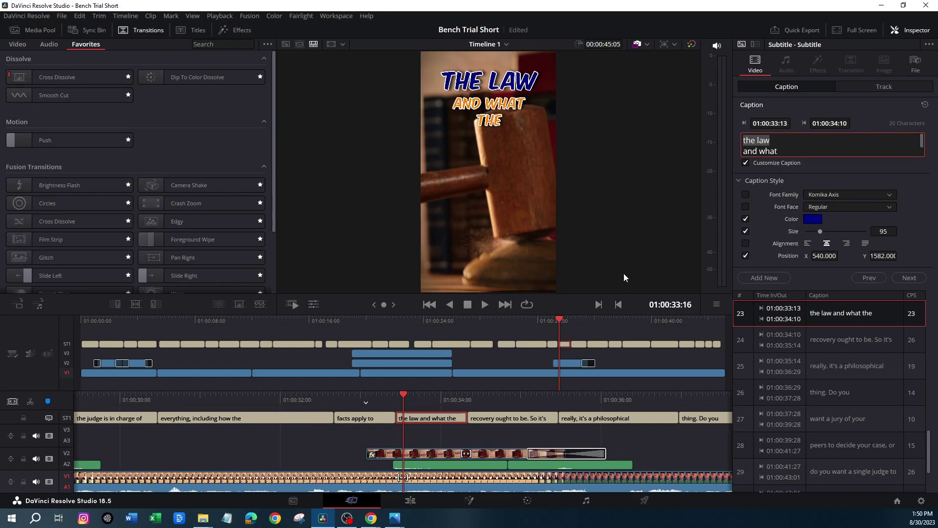
# Step: Play back the twenty-second to twenty-fifth captions to check the restyled twenty-third caption and the line breaks after it
pyautogui.click(560, 318)
pyautogui.press('space')
pyautogui.click(547, 317)
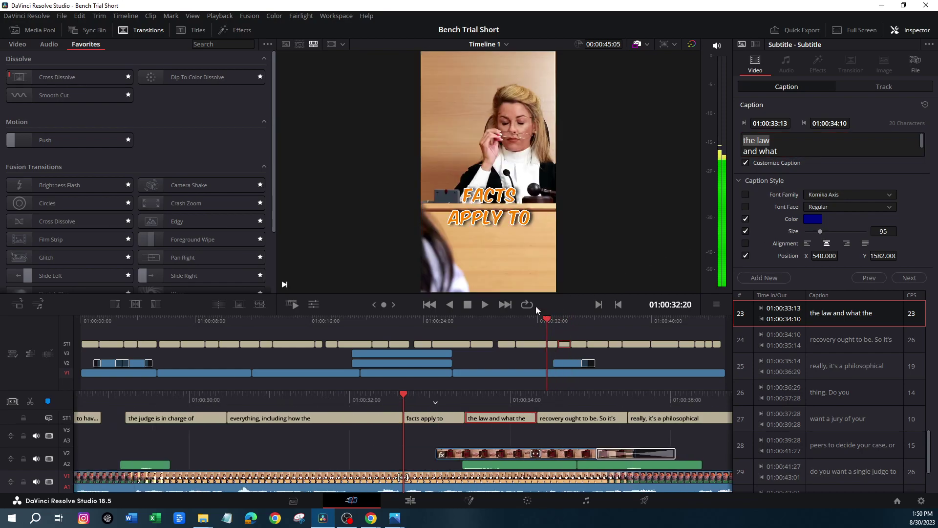
pyautogui.click(482, 304)
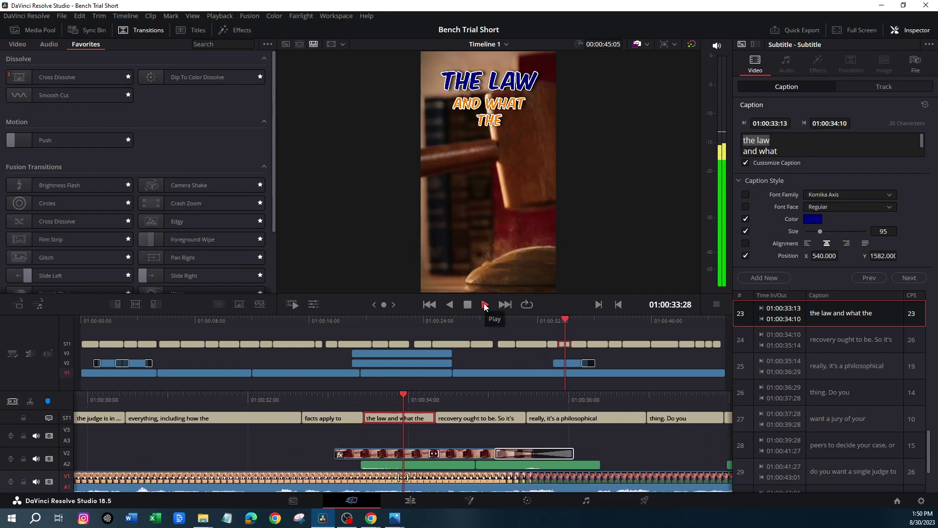
pyautogui.click(589, 320)
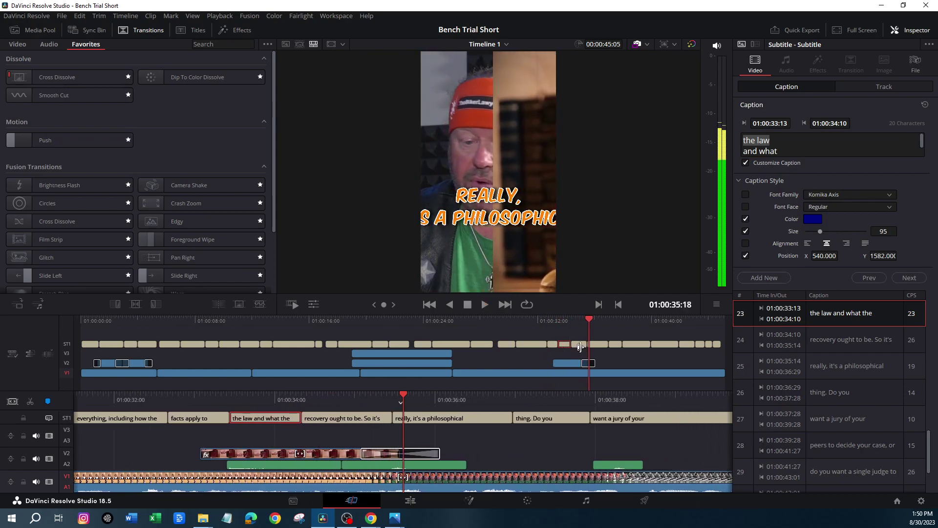
# Step: Break the twenty-fourth caption into "recovery", "ought to be." and "So it's", and customize its Y position to 981
pyautogui.click(580, 321)
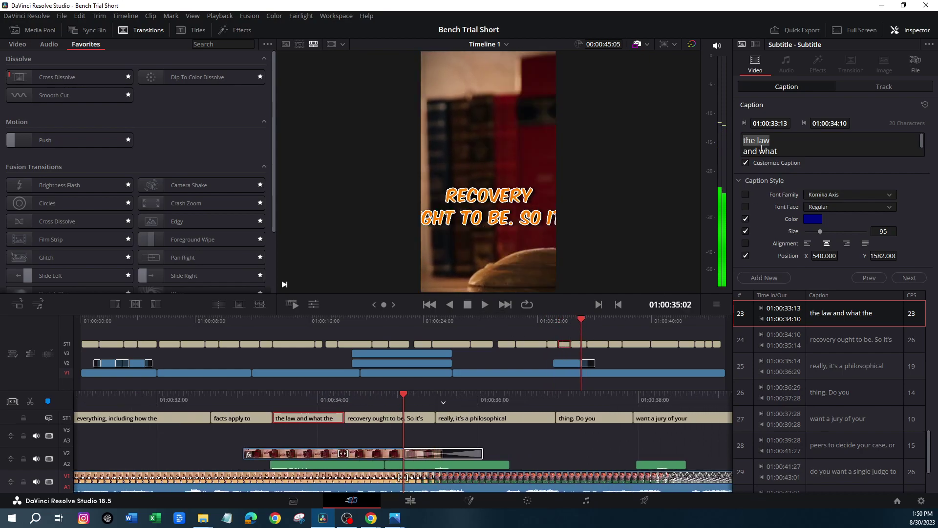
pyautogui.click(418, 417)
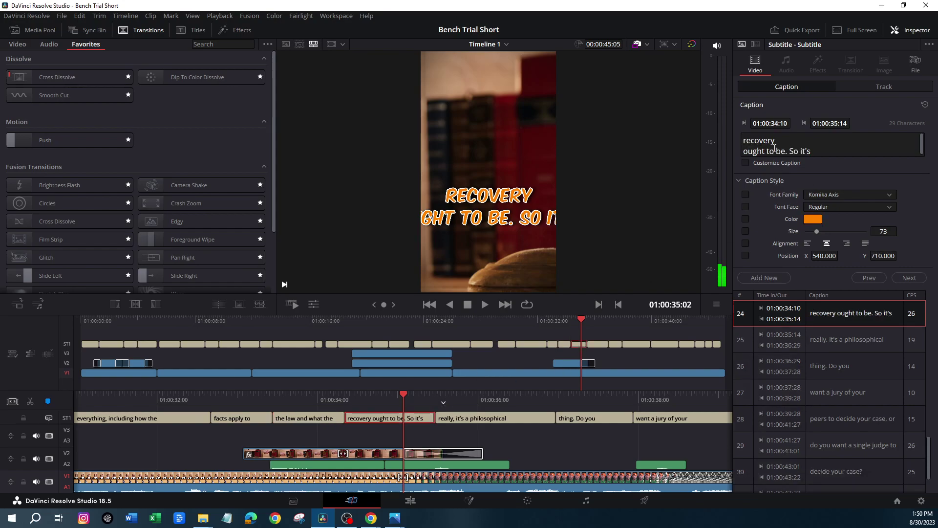
pyautogui.click(790, 150)
pyautogui.press('Return')
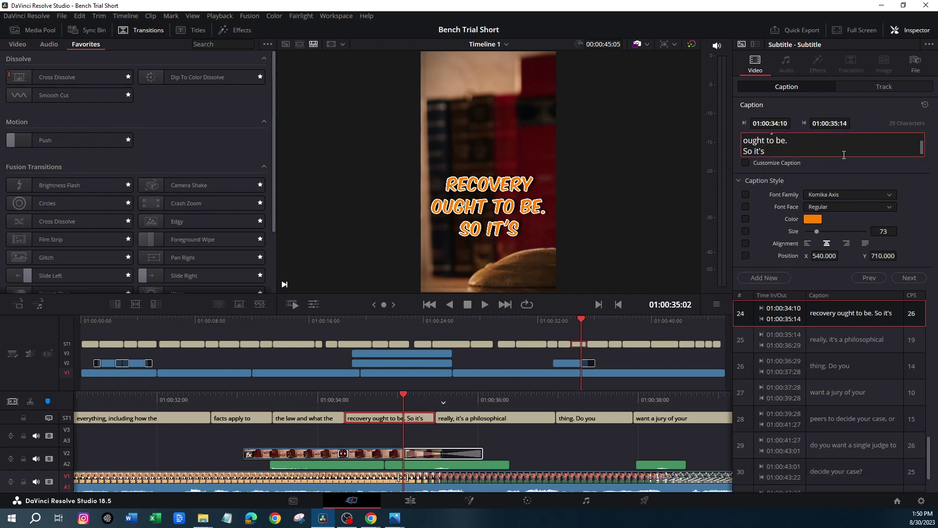
pyautogui.click(416, 419)
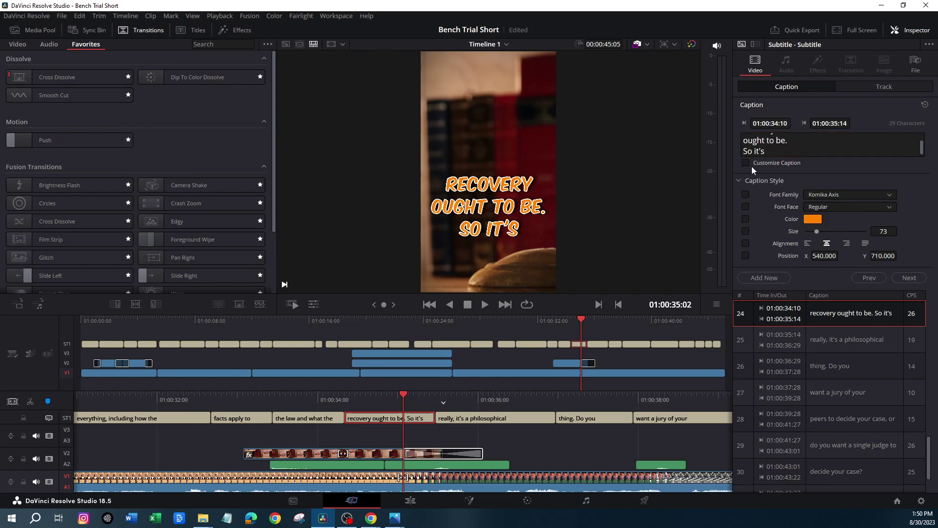
pyautogui.moveTo(883, 257); pyautogui.dragTo(764, 262)
pyautogui.click(485, 304)
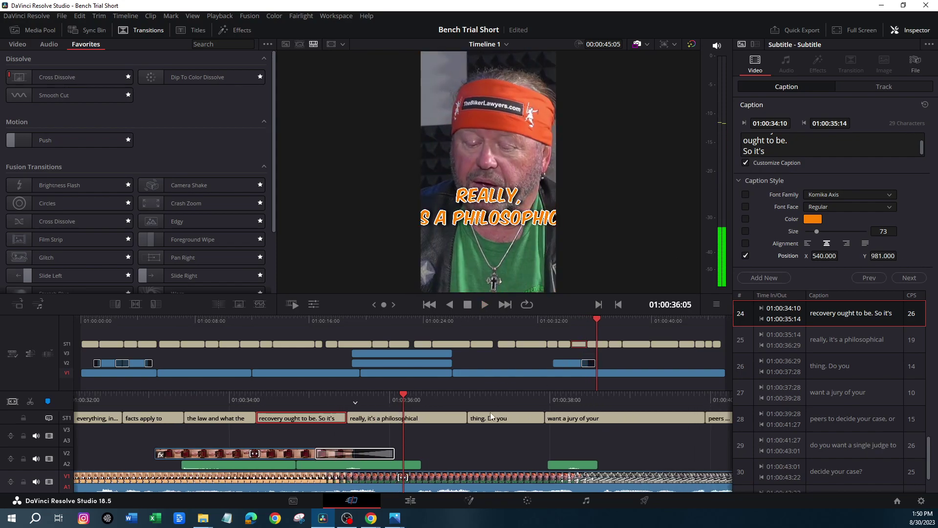
# Step: Break the twenty-fifth caption into three lines: "really,", "it's a" and "philosophical"
pyautogui.click(448, 419)
pyautogui.click(763, 151)
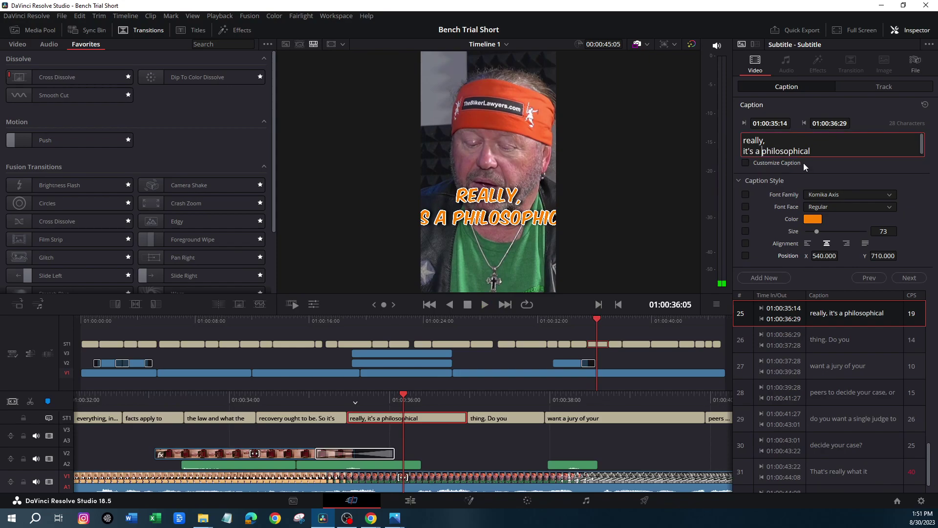
pyautogui.press('Return')
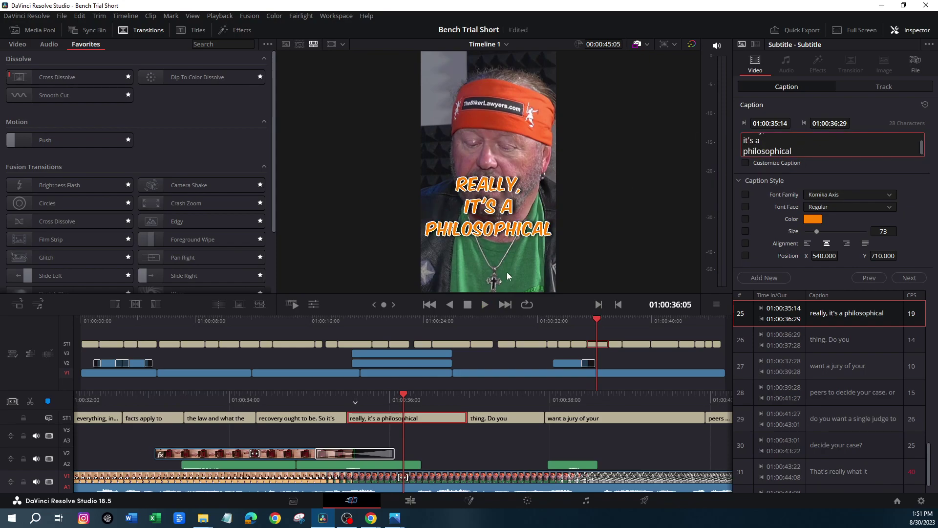
# Step: Customize the twenty-fifth caption with a Y position of 559 and reduce "philosophical" to size 59
pyautogui.click(746, 163)
pyautogui.moveTo(880, 256); pyautogui.dragTo(894, 255)
pyautogui.moveTo(799, 152); pyautogui.dragTo(742, 152)
pyautogui.moveTo(817, 232); pyautogui.dragTo(815, 230)
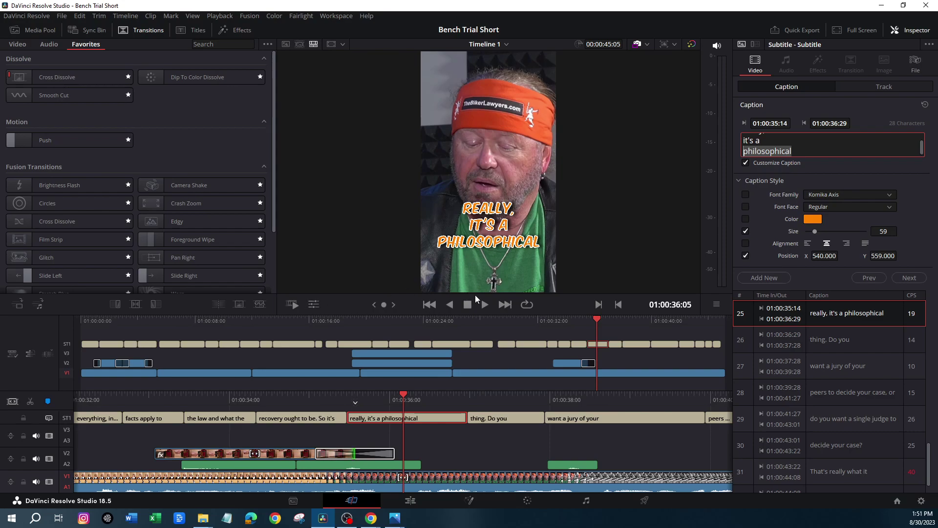
pyautogui.click(314, 305)
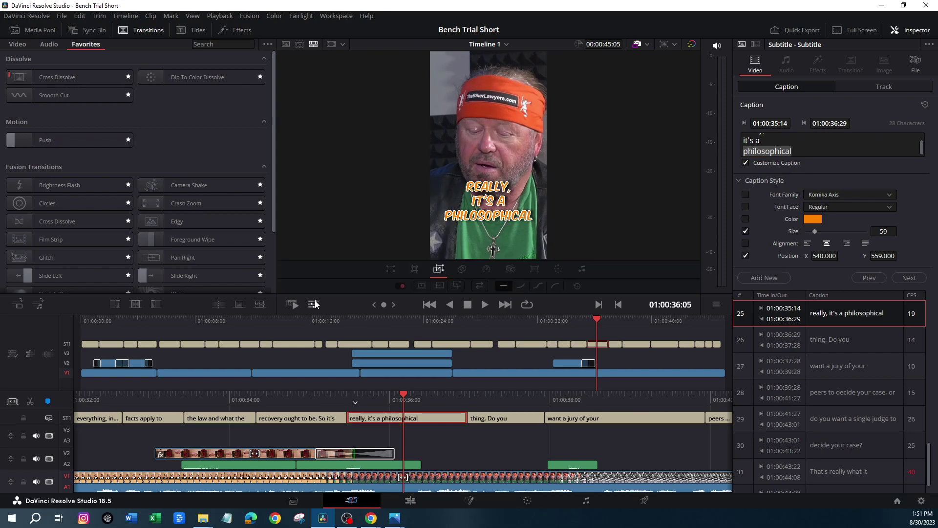
pyautogui.click(315, 308)
pyautogui.click(314, 305)
pyautogui.click(318, 305)
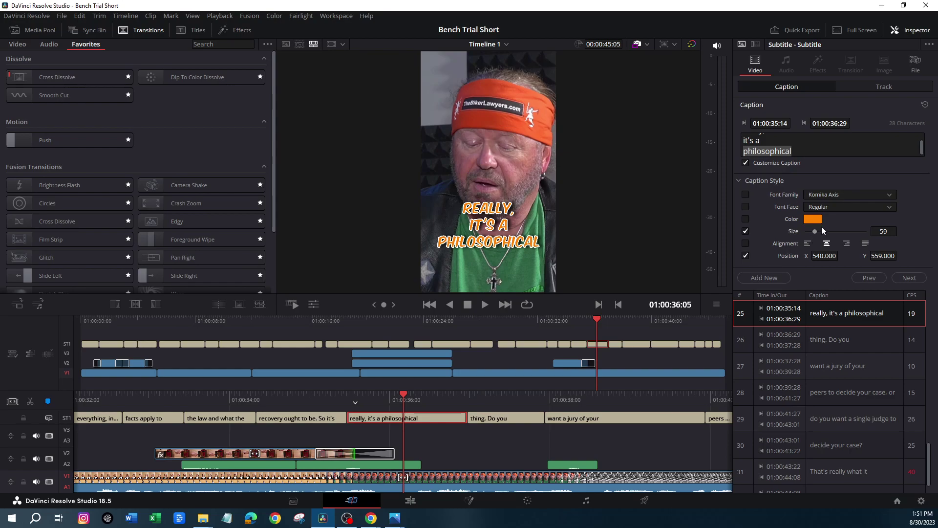
# Step: Set the size of "philosophical" in the twenty-fifth caption to 63 and play back into the following caption
pyautogui.scroll(4, 815, 231)
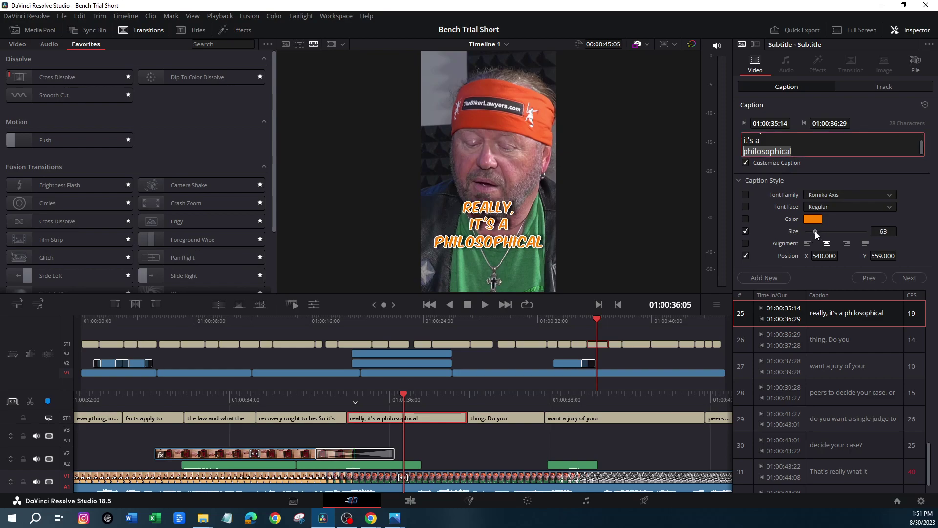
pyautogui.click(484, 305)
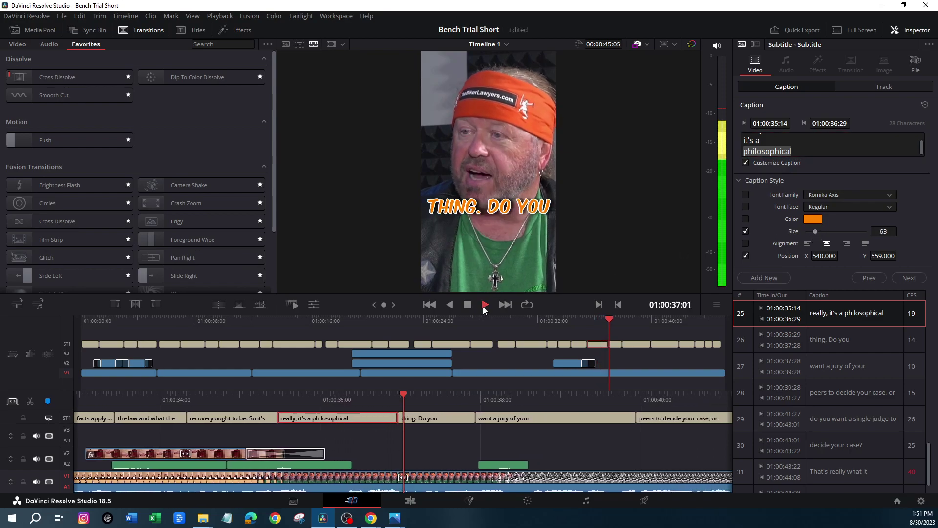
pyautogui.click(468, 306)
# Step: Shift the boundary between the "really, it's a philosophical" and "thing. Do you" captions to 01:00:37:10
pyautogui.moveTo(635, 321); pyautogui.dragTo(600, 325)
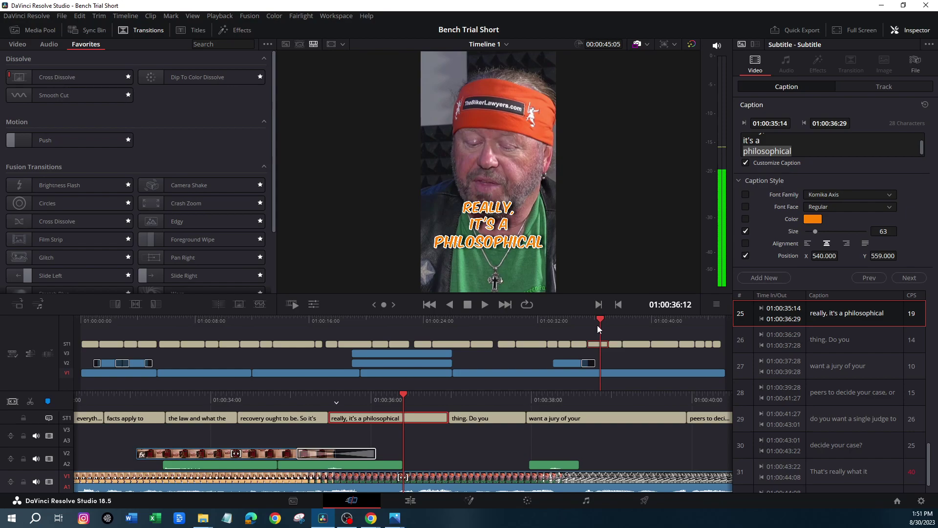
pyautogui.click(471, 416)
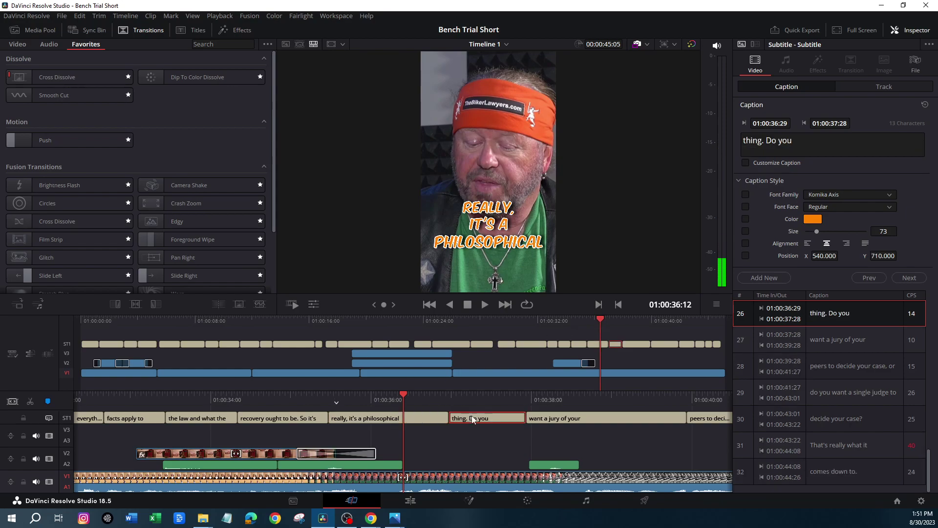
pyautogui.moveTo(450, 418); pyautogui.dragTo(479, 416)
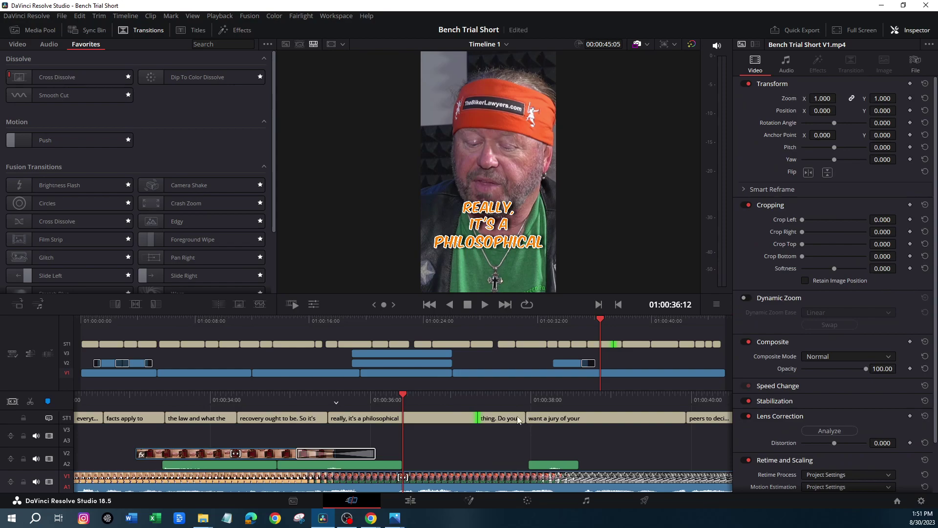
# Step: Delete the "thing. Do you" caption and extend the start of "want a jury of your" back to 01:00:37:10, saving the project
pyautogui.click(507, 420)
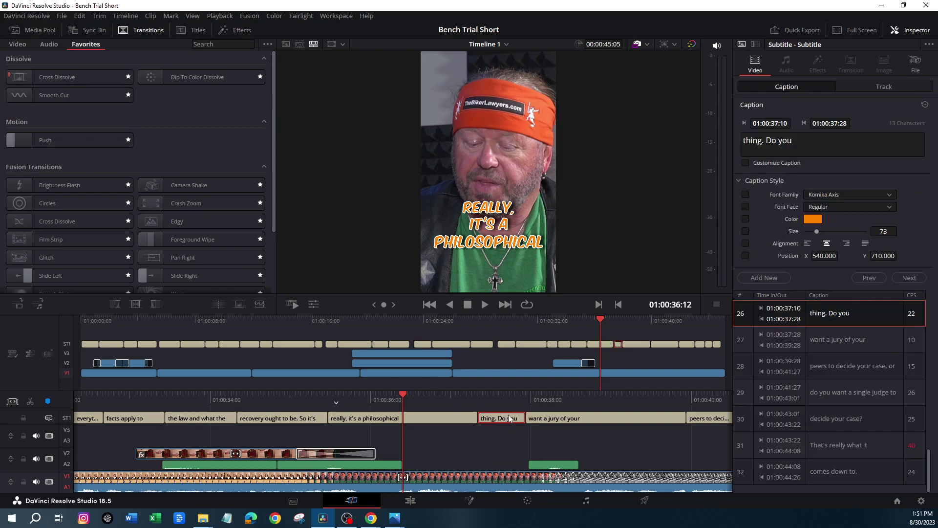
pyautogui.press('Delete')
pyautogui.moveTo(526, 416); pyautogui.dragTo(478, 418)
pyautogui.click(447, 419)
pyautogui.hotkey('ctrl', 's')
# Step: Play back from the extended "really, it's a philosophical" caption into "want a jury of your" to check their timing
pyautogui.scroll(-1, 780, 155)
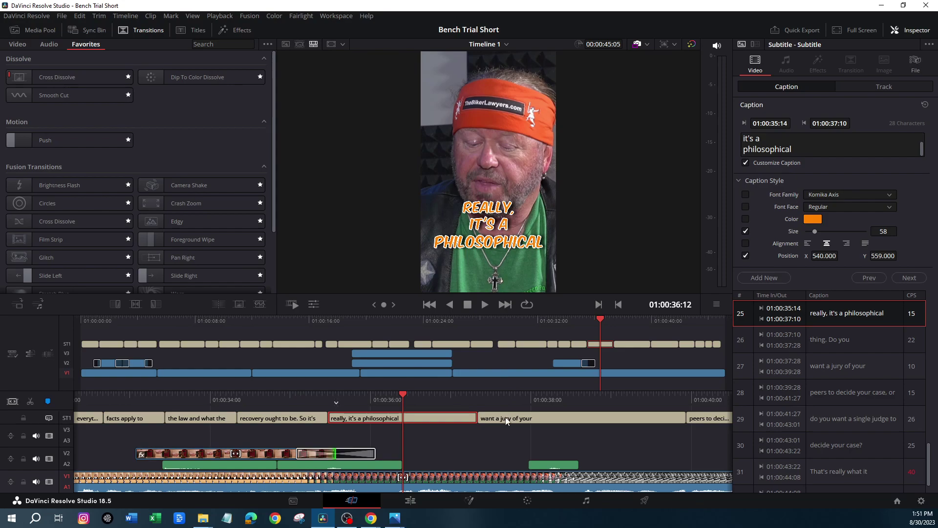
pyautogui.click(483, 304)
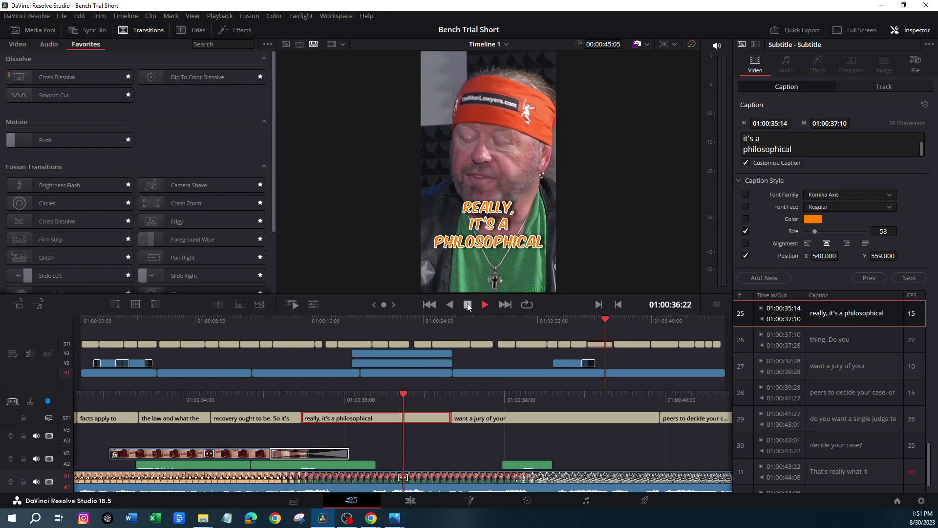
pyautogui.click(467, 304)
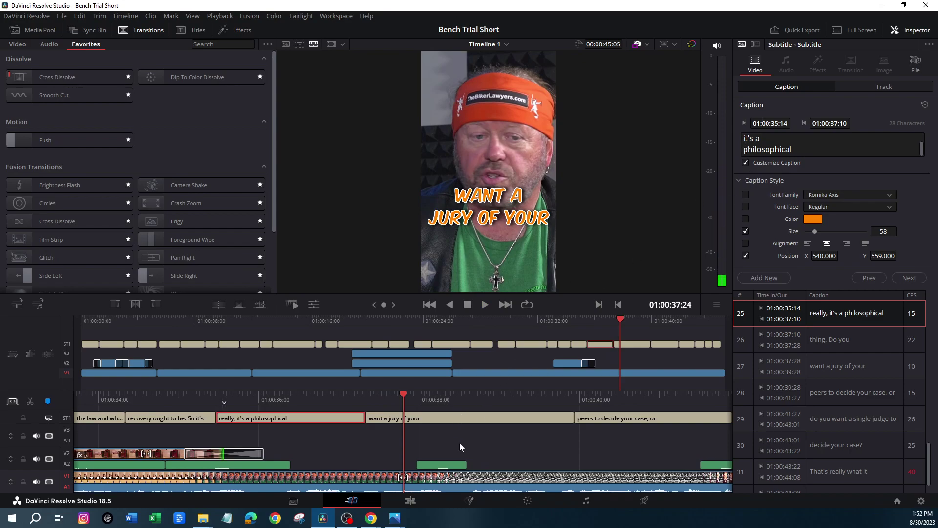
pyautogui.click(460, 418)
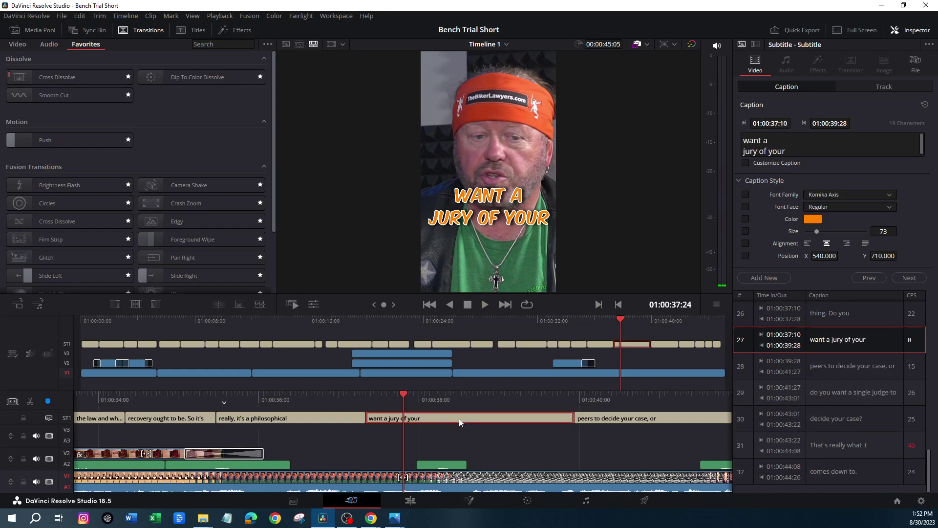
# Step: Add "thing" on a new line at the end of the "really, it's a philosophical" caption and play it back
pyautogui.click(334, 415)
pyautogui.scroll(-1, 775, 152)
pyautogui.click(793, 149)
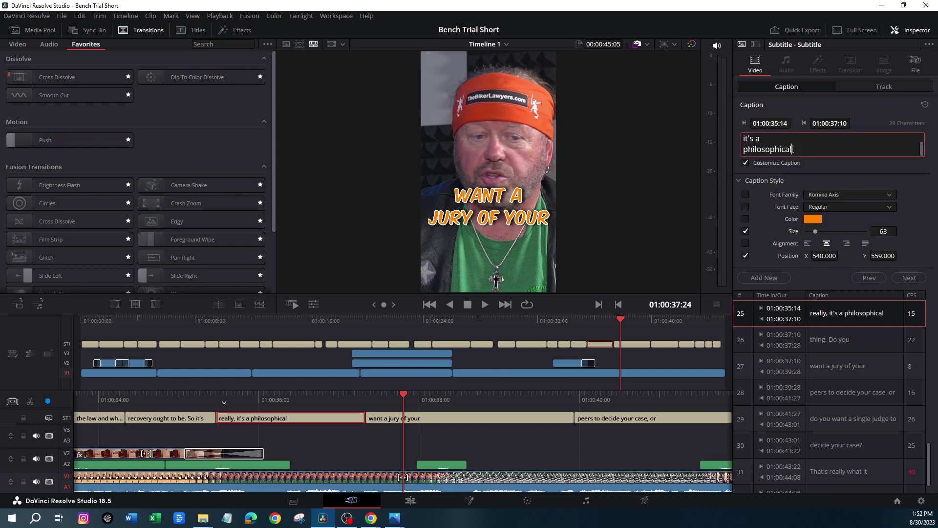
pyautogui.press('Return')
pyautogui.write('Thin')
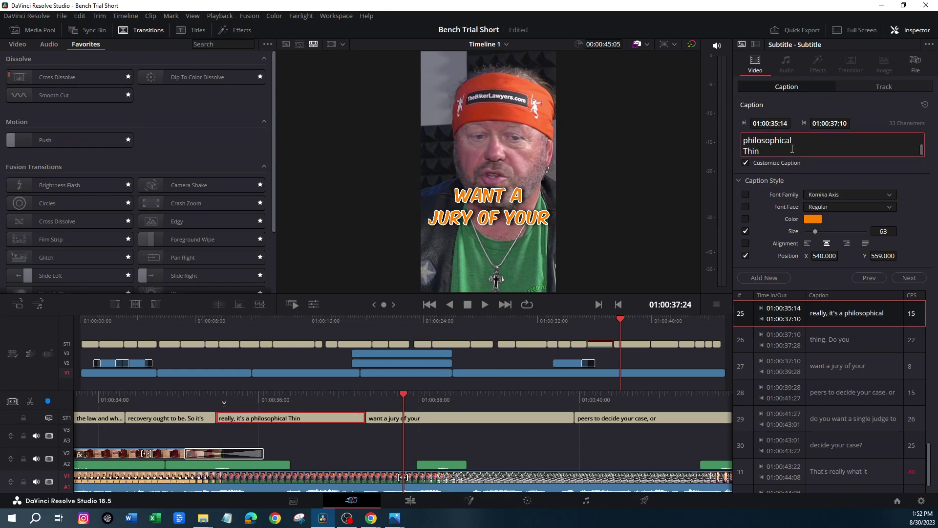
pyautogui.press('BackSpace')
pyautogui.moveTo(404, 393); pyautogui.dragTo(509, 381)
pyautogui.click(484, 304)
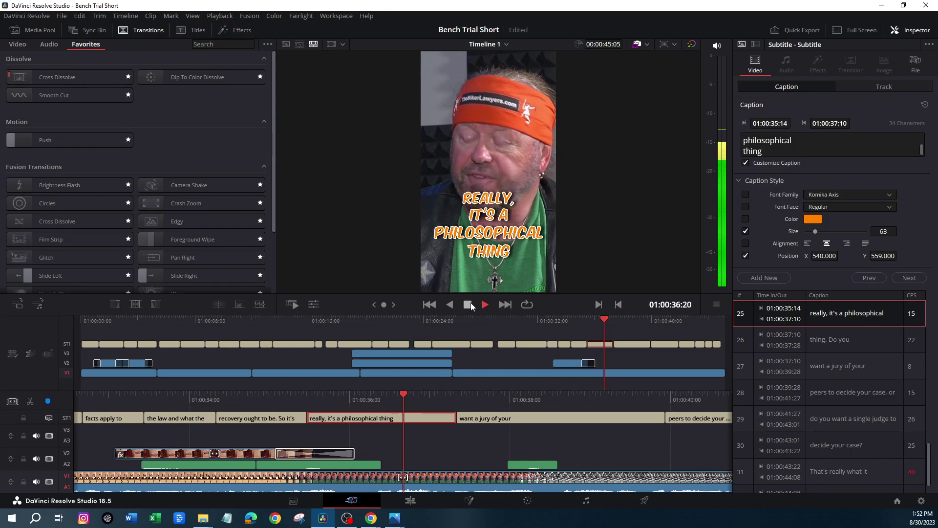
pyautogui.press('space')
# Step: Insert "Do you" as a separate first line in the "want a jury of your" caption
pyautogui.click(368, 419)
pyautogui.click(787, 140)
pyautogui.write('Do ')
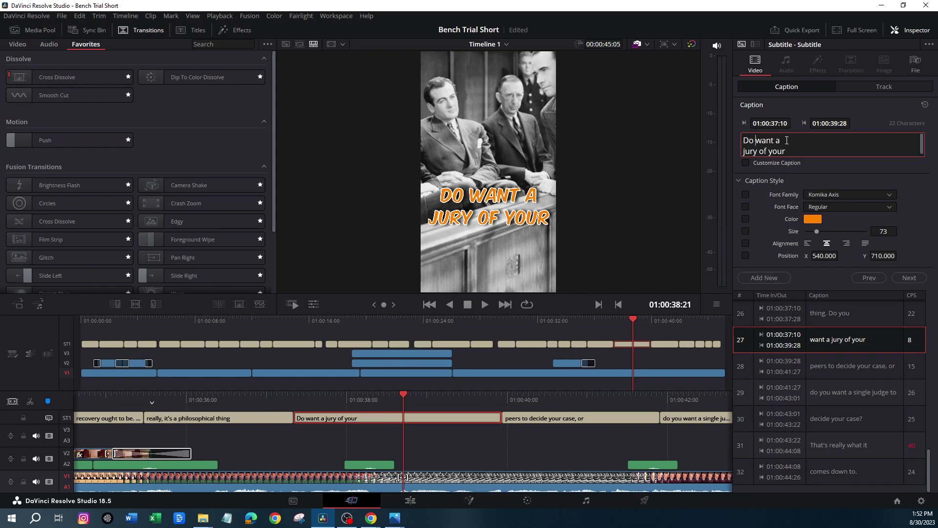
pyautogui.write('you')
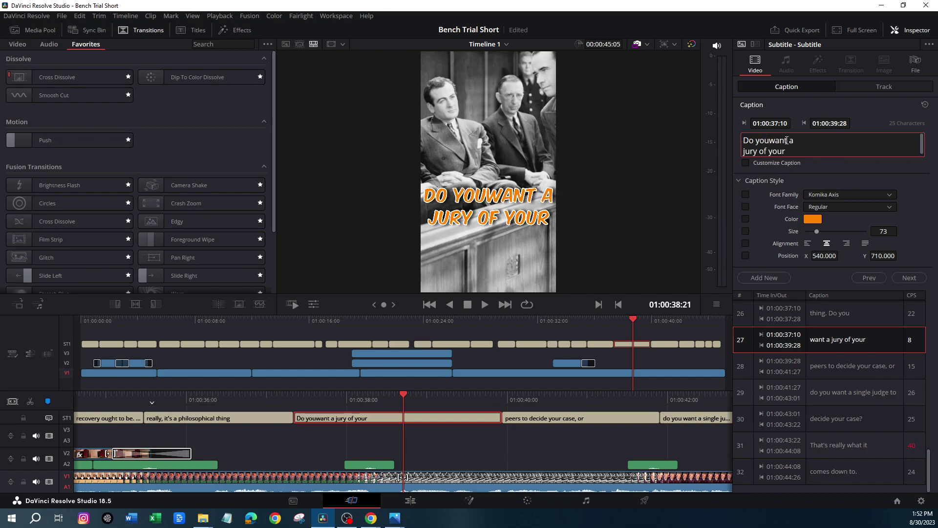
pyautogui.press('Return')
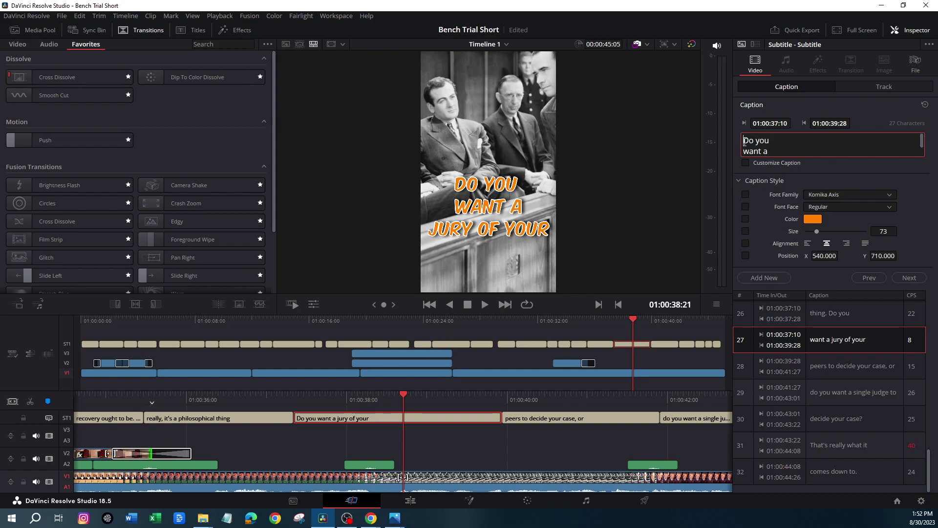
# Step: Enable custom styling for the "Do you want a jury of your" caption and color its text dark red
pyautogui.moveTo(743, 143); pyautogui.dragTo(767, 162)
pyautogui.click(746, 162)
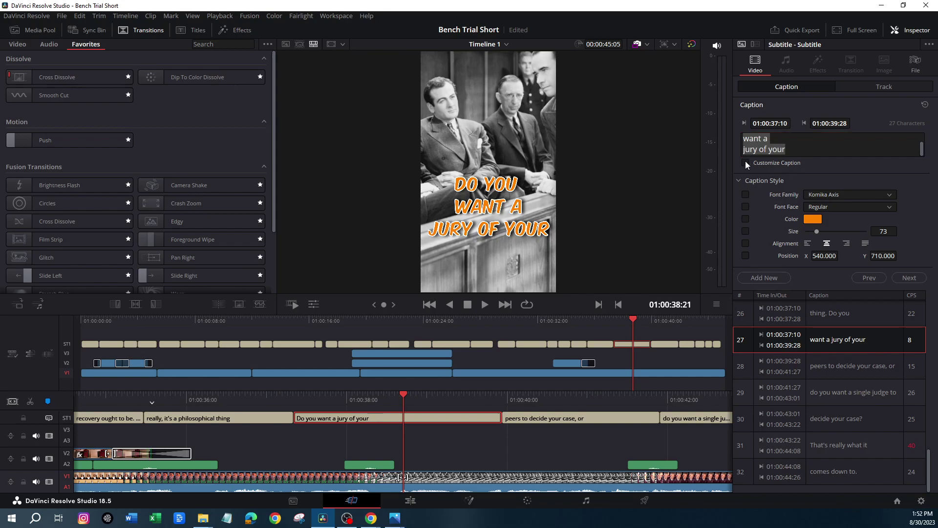
pyautogui.click(812, 219)
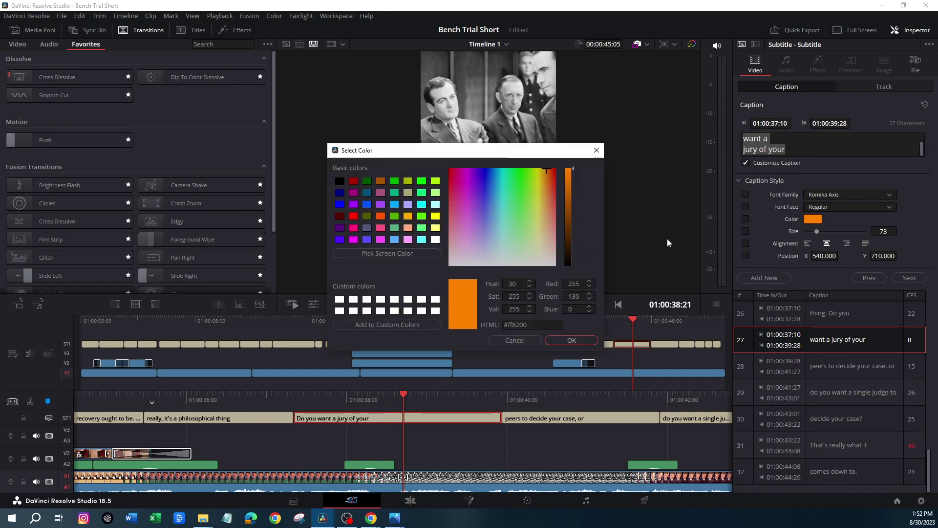
pyautogui.click(354, 186)
pyautogui.click(575, 340)
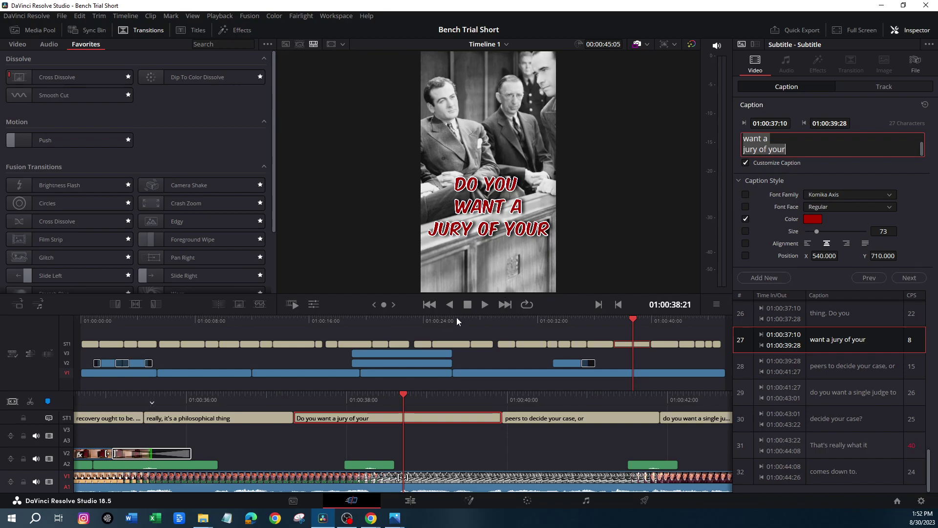
# Step: Break the "peers to decide your case, or" caption into four lines: "peers to", "decide", "your case," and "or"
pyautogui.click(484, 304)
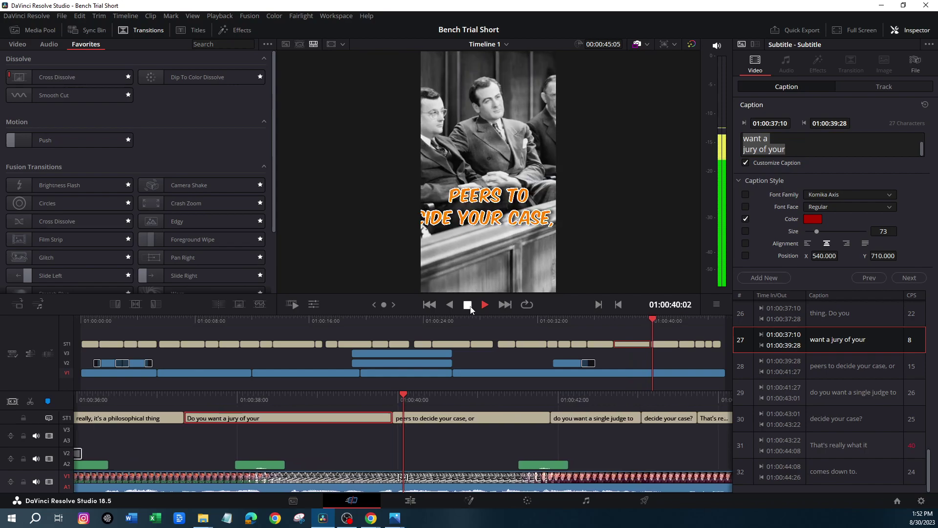
pyautogui.click(470, 306)
pyautogui.click(461, 417)
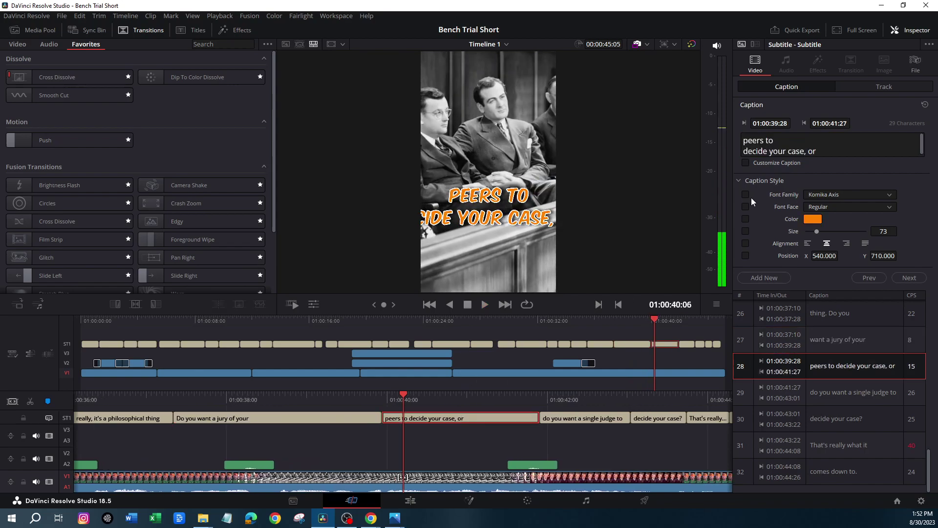
pyautogui.click(770, 152)
pyautogui.press('Return')
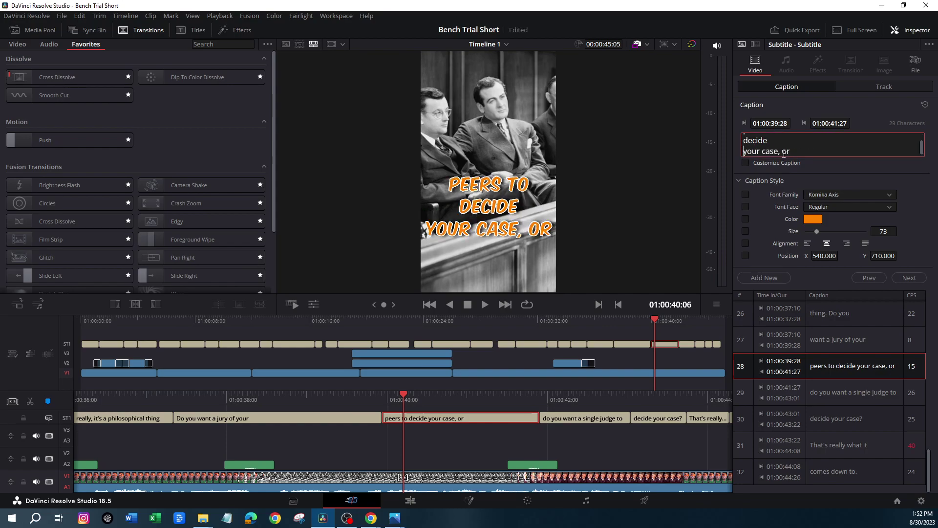
pyautogui.press('Return')
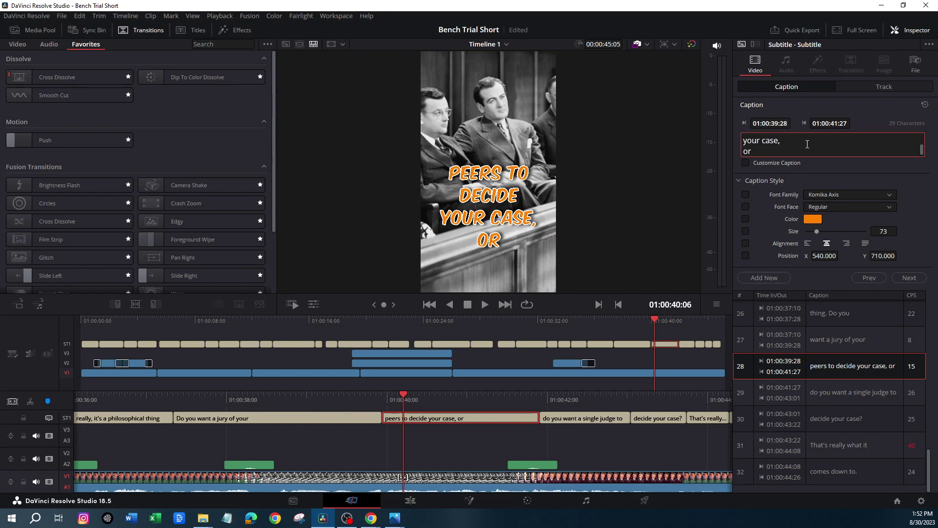
# Step: Set the vertical position of the "Do you want a jury of your" caption to 1076 and play into the following caption
pyautogui.click(327, 421)
pyautogui.moveTo(407, 396); pyautogui.dragTo(434, 403)
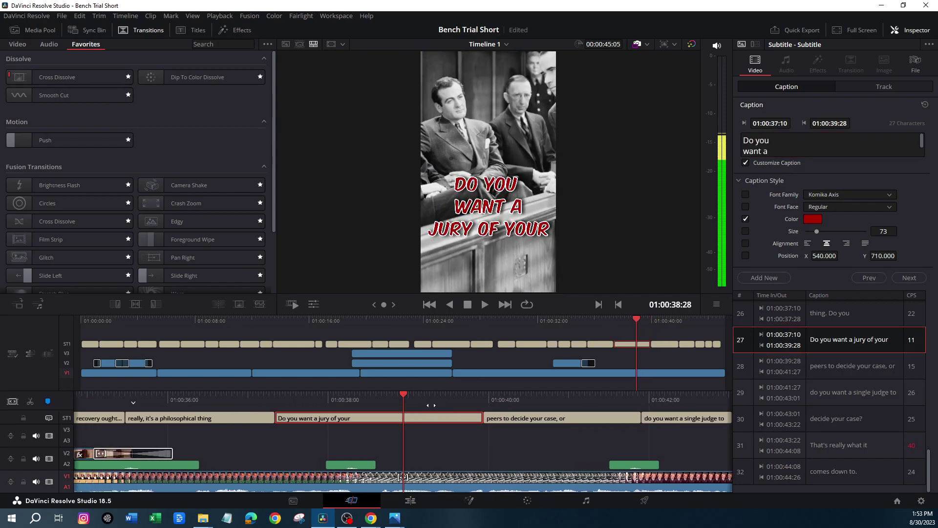
pyautogui.moveTo(891, 253); pyautogui.dragTo(893, 255)
pyautogui.press('space')
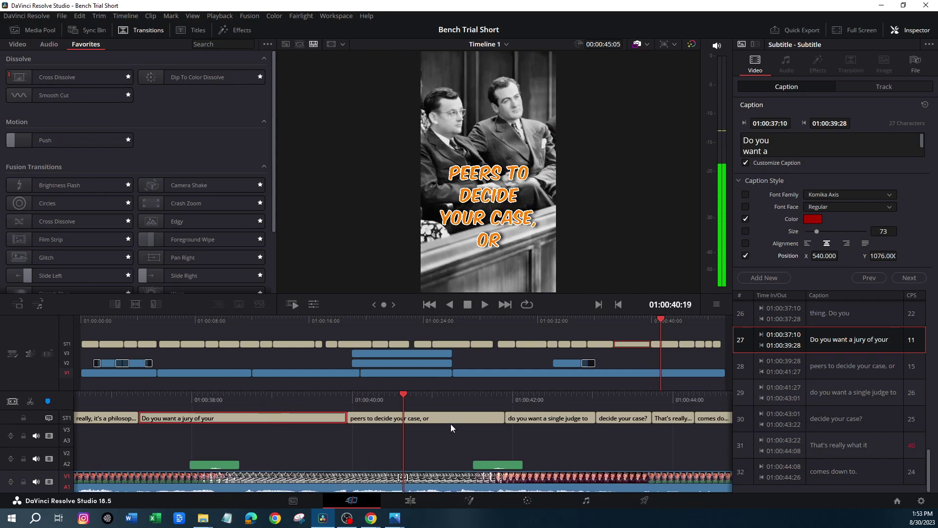
# Step: Enable custom styling for the "peers to decide your case, or" caption and set its color to dark red #aa0000
pyautogui.click(743, 162)
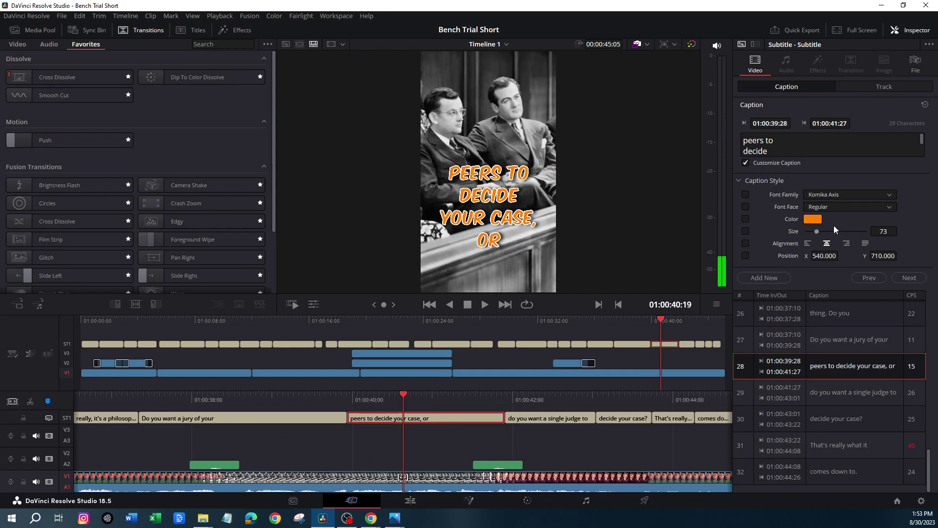
pyautogui.click(812, 218)
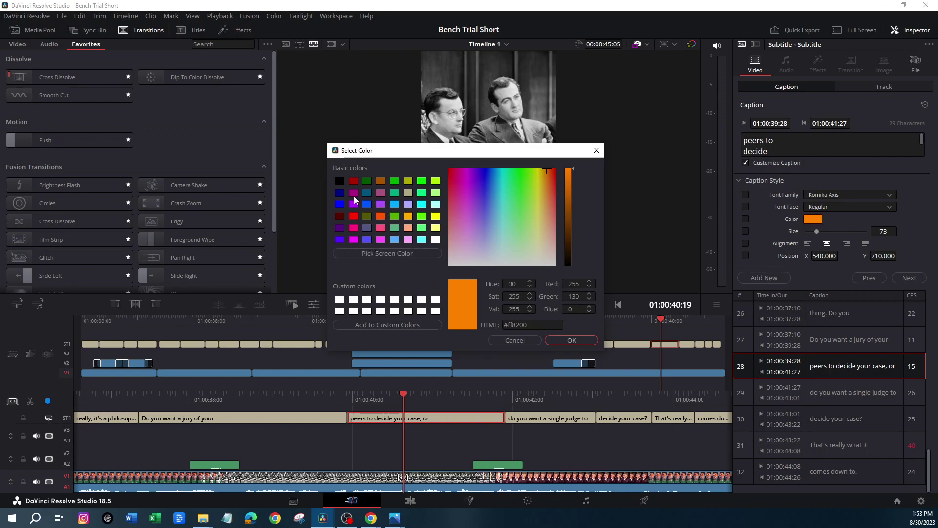
pyautogui.click(340, 216)
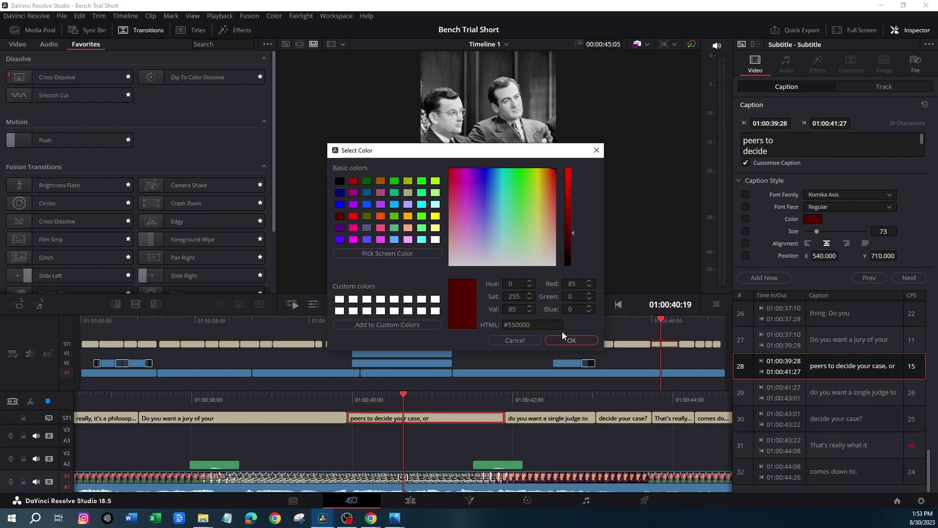
pyautogui.click(570, 339)
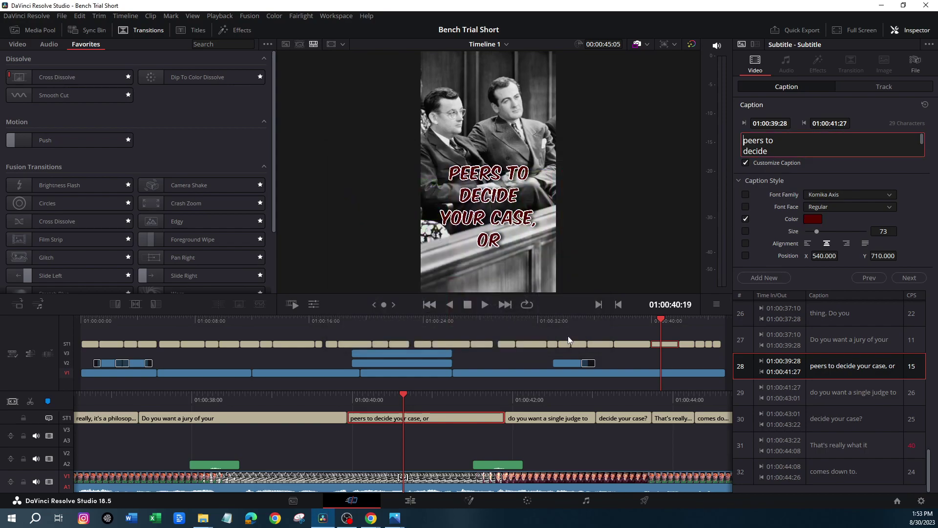
pyautogui.click(813, 219)
pyautogui.click(354, 181)
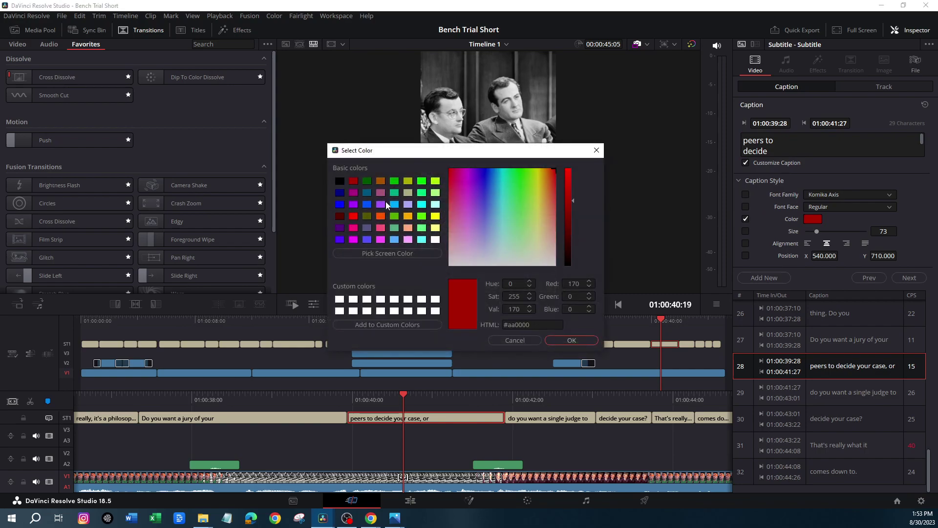
pyautogui.click(572, 340)
# Step: Break the "do you want a single judge to" caption into three lines: "do you want", "a single" and "judge to"
pyautogui.click(484, 304)
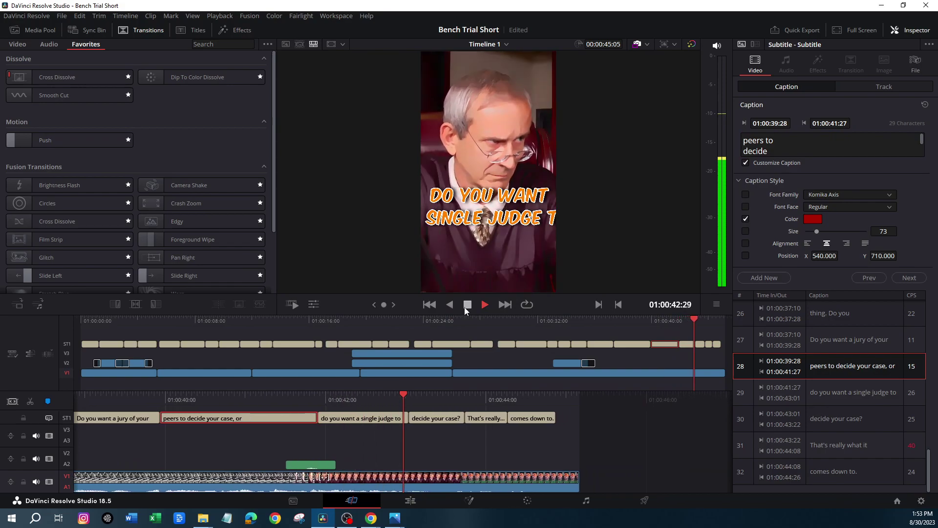
pyautogui.click(467, 306)
pyautogui.click(359, 420)
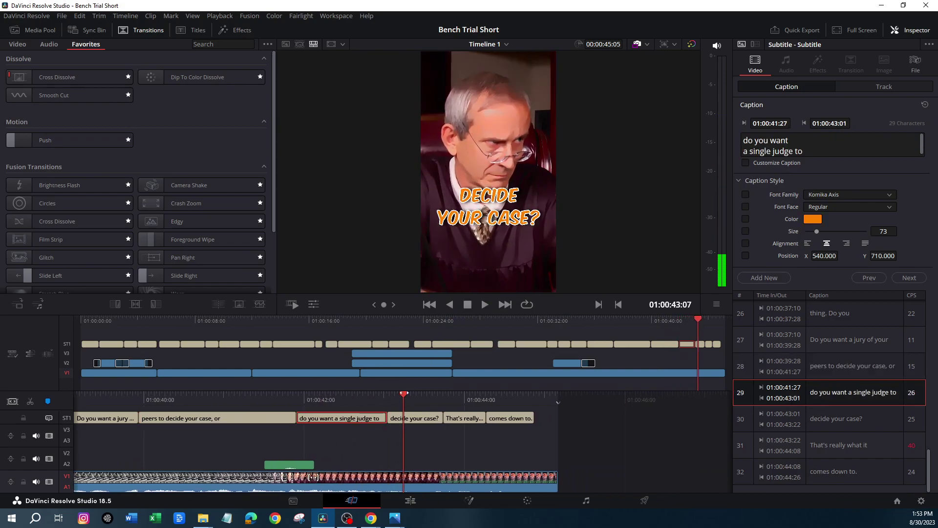
pyautogui.click(793, 151)
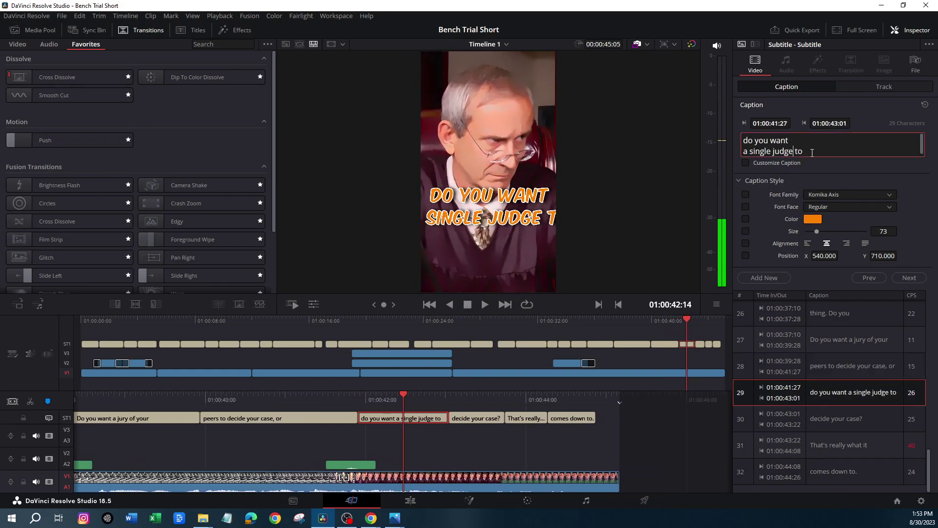
pyautogui.press('Return')
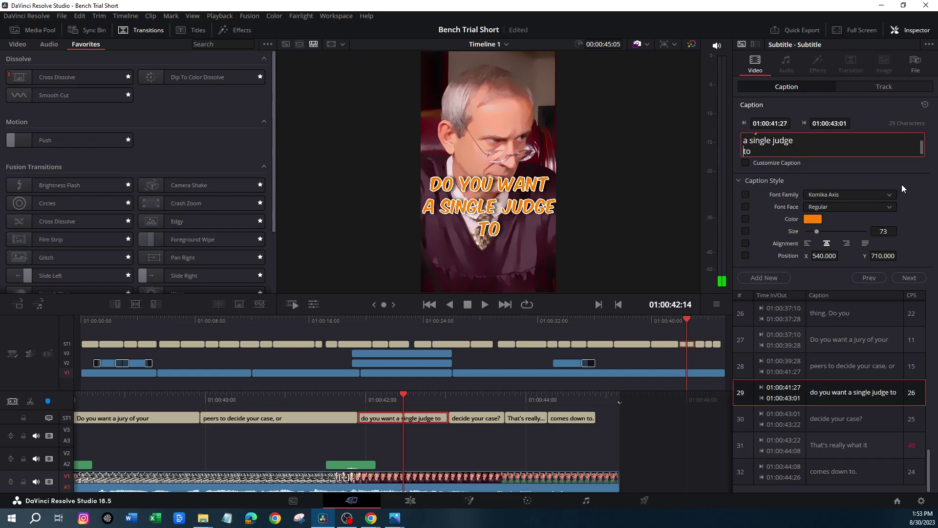
pyautogui.press('BackSpace')
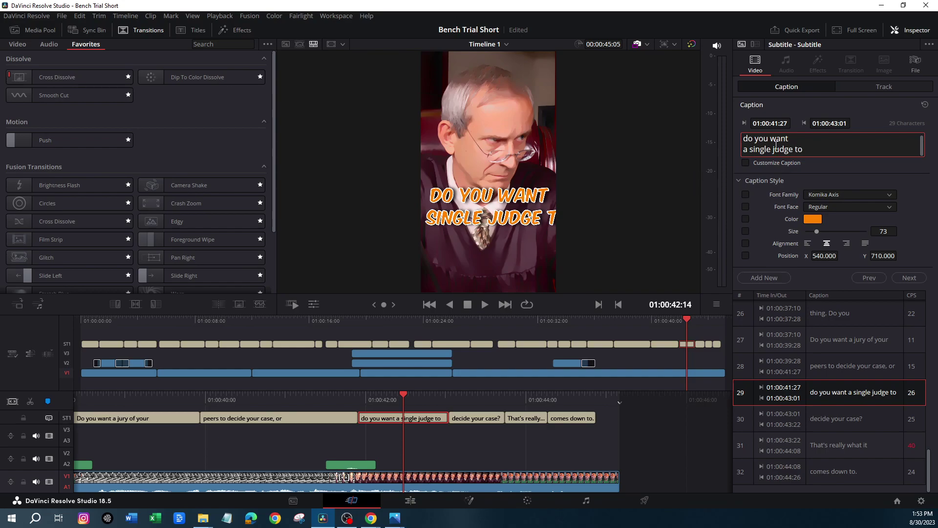
pyautogui.press('BackSpace')
pyautogui.press('Return')
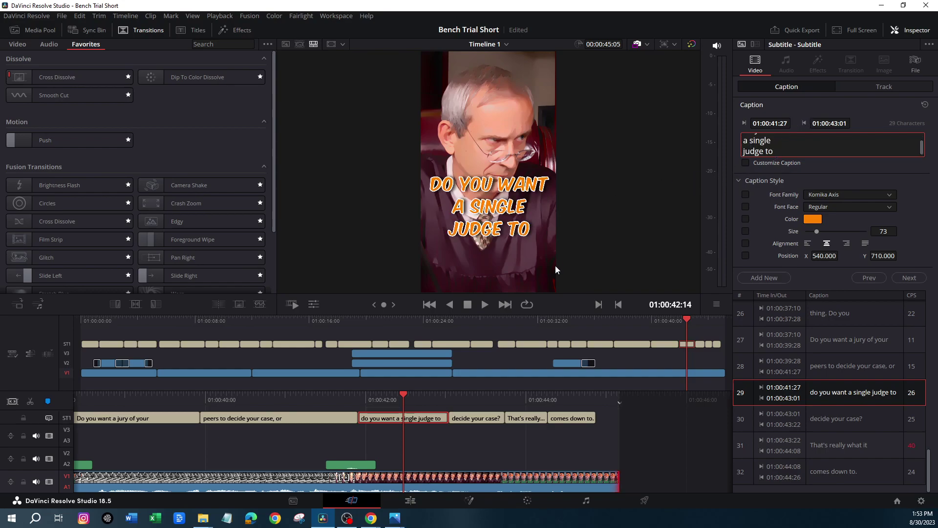
# Step: Customize the "do you want a single judge to" caption with vertical position 585 and bright red text
pyautogui.click(746, 163)
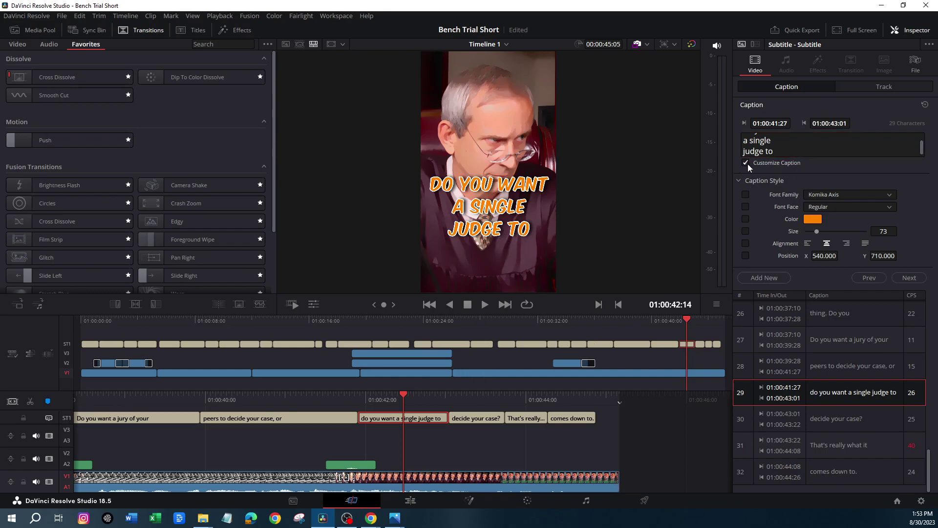
pyautogui.moveTo(879, 254); pyautogui.dragTo(900, 255)
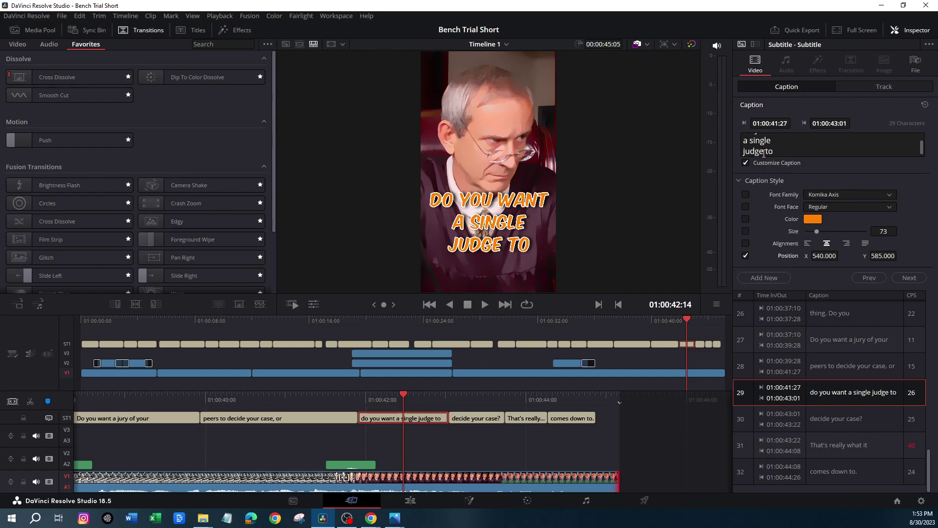
pyautogui.moveTo(778, 152); pyautogui.dragTo(732, 131)
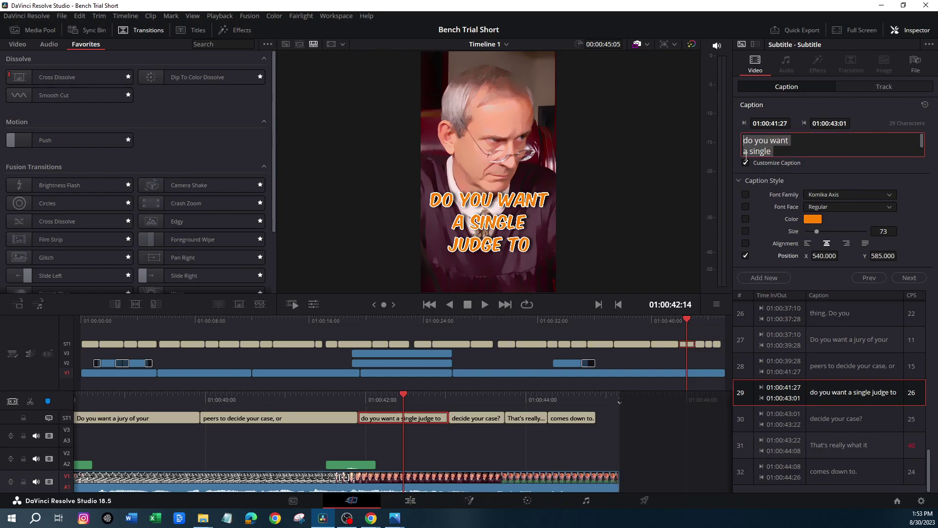
pyautogui.click(812, 219)
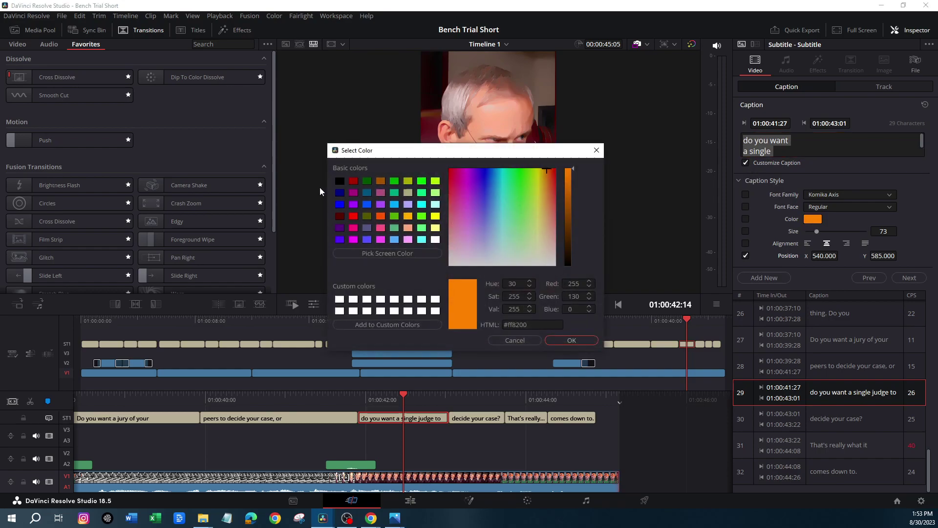
pyautogui.click(356, 215)
pyautogui.click(582, 341)
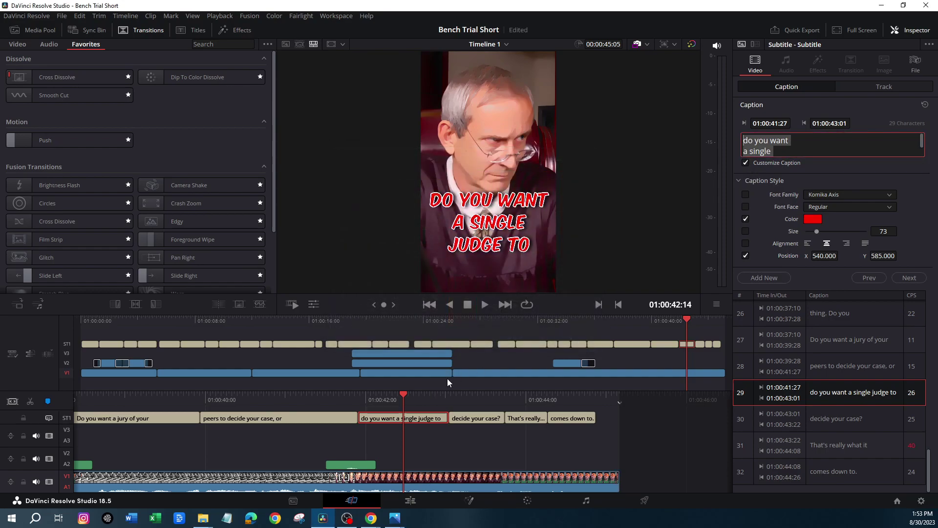
# Step: Play on to the "That's really what it" caption and break it into three lines: "That's", "really" and "what it"
pyautogui.press('/')
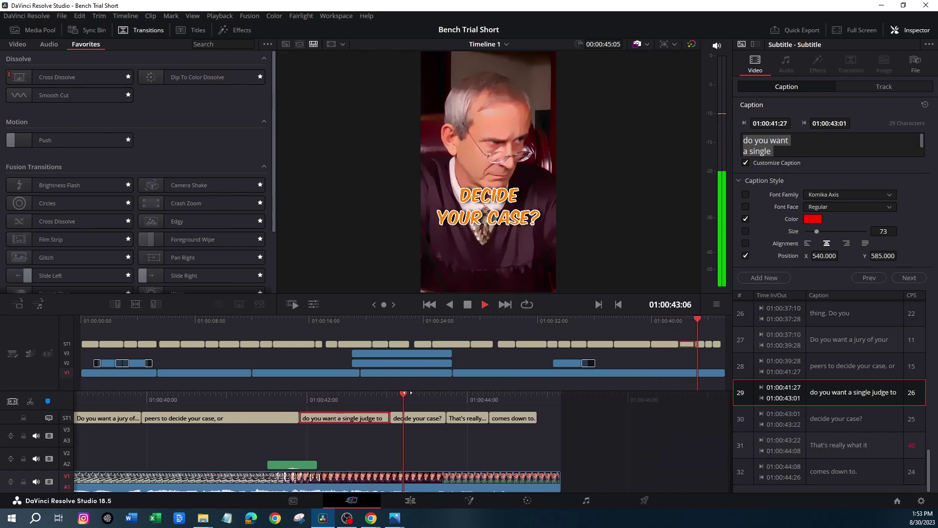
pyautogui.press('space')
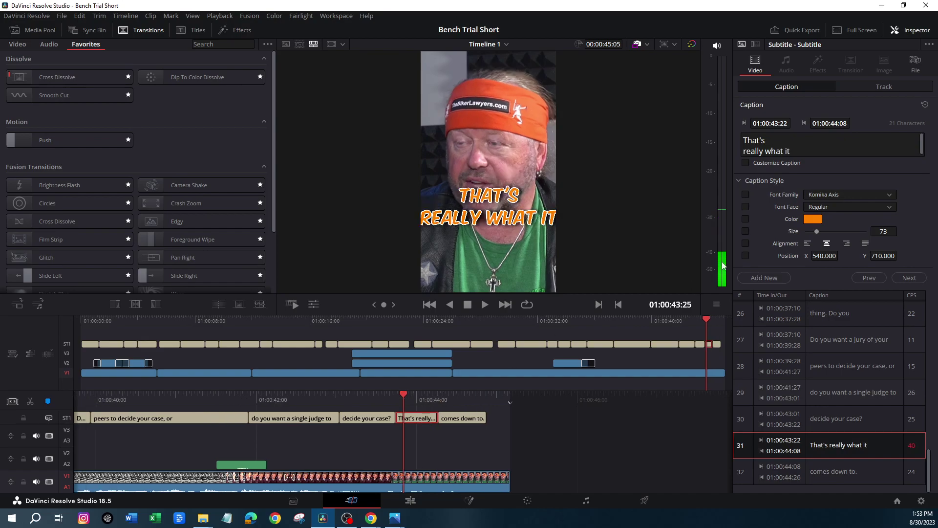
pyautogui.click(784, 151)
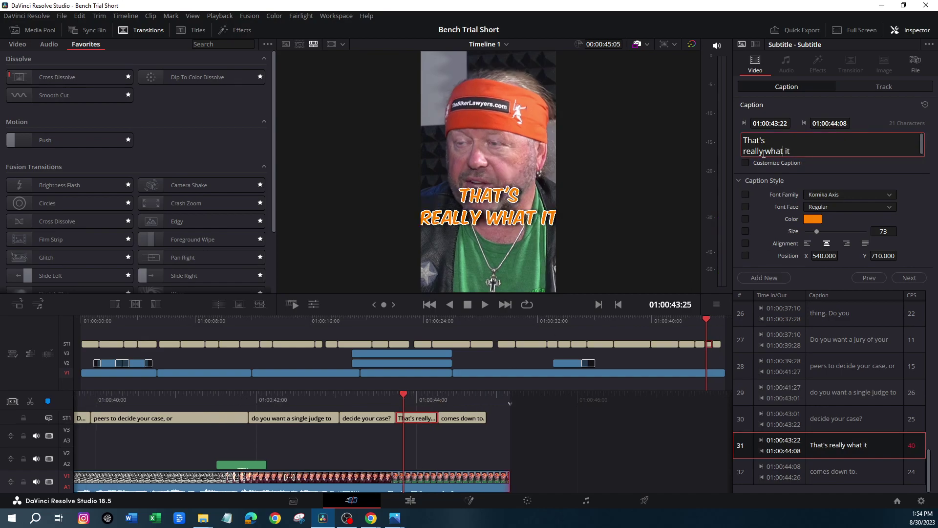
pyautogui.press('BackSpace')
pyautogui.press('BackSpace')
pyautogui.press('BackSpace')
pyautogui.press('BackSpace')
pyautogui.press('BackSpace')
pyautogui.press('BackSpace')
pyautogui.press('BackSpace')
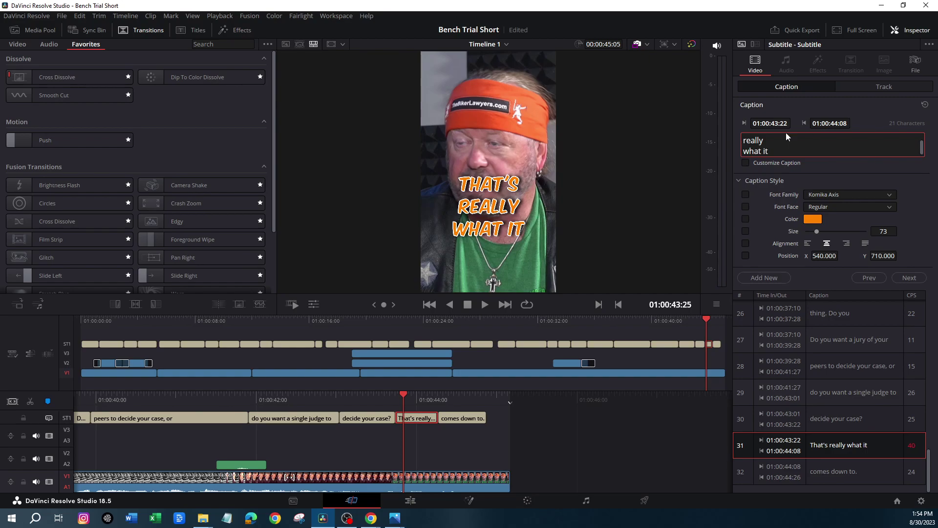
# Step: Customize the "That's really what it" caption with a vertical position of 548
pyautogui.click(746, 163)
pyautogui.moveTo(883, 255); pyautogui.dragTo(838, 273)
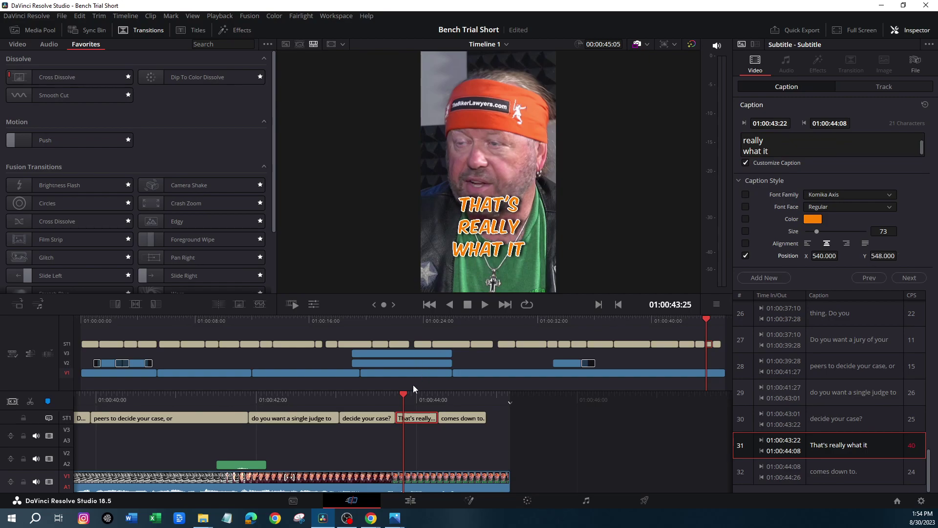
# Step: Break the final "comes down to." caption into "comes" and "down to.", and customize its vertical position to 446
pyautogui.press('space')
pyautogui.click(423, 419)
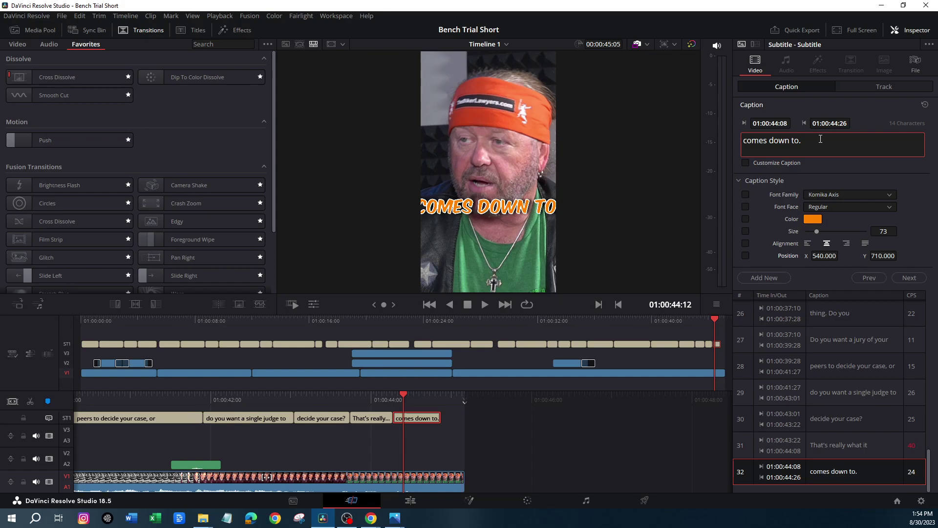
pyautogui.press('Return')
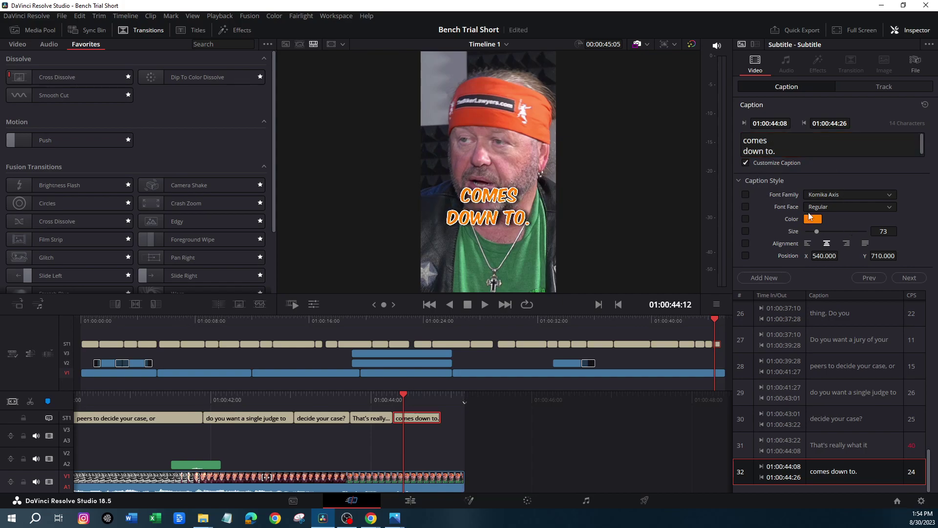
pyautogui.moveTo(886, 256); pyautogui.dragTo(796, 270)
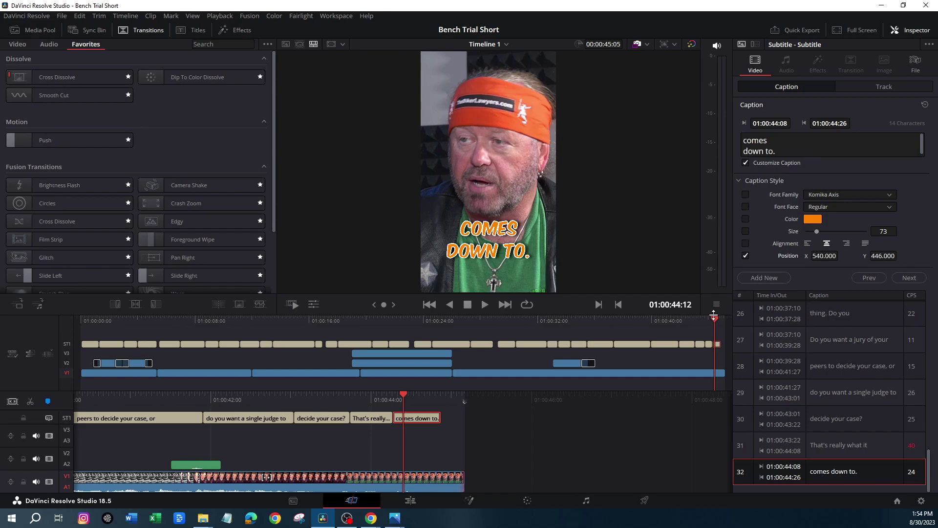
# Step: Return to the start of the timeline and play the finished short in full screen to review its captions
pyautogui.moveTo(712, 318); pyautogui.dragTo(16, 301)
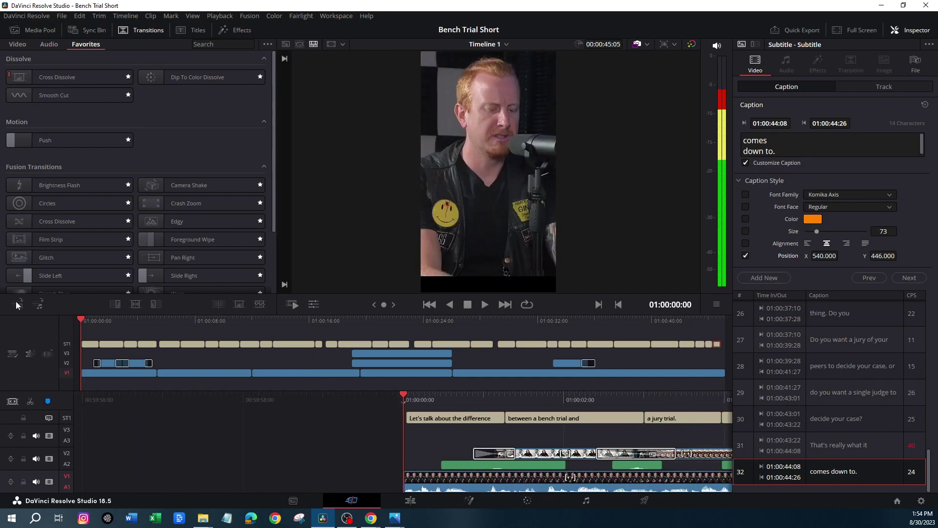
pyautogui.click(862, 29)
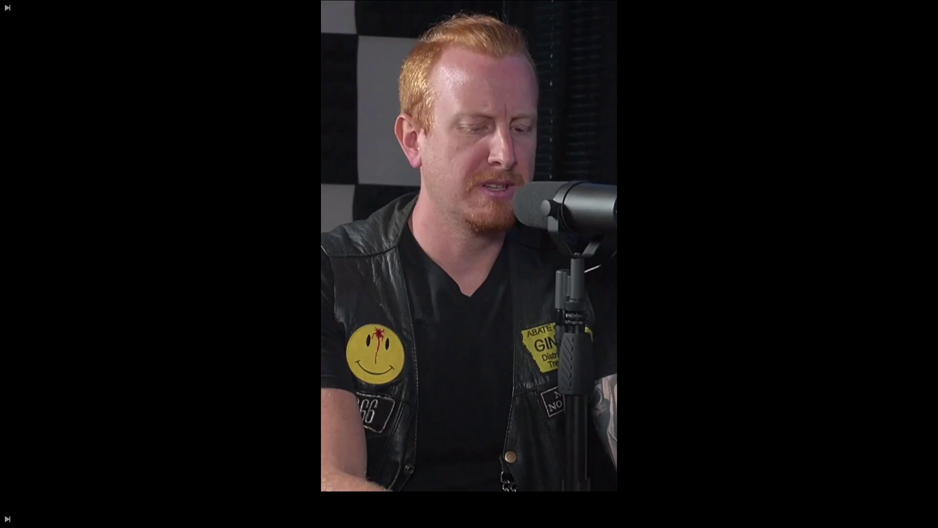
pyautogui.press('space')
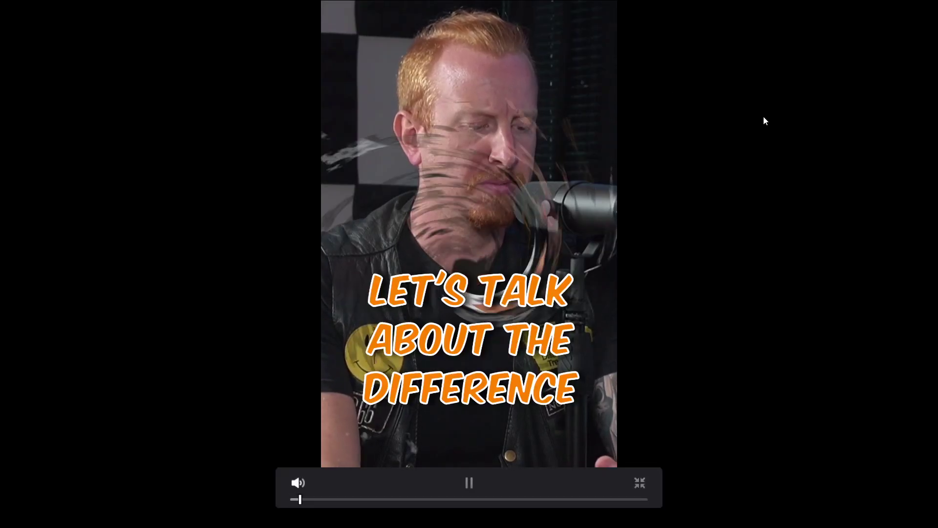